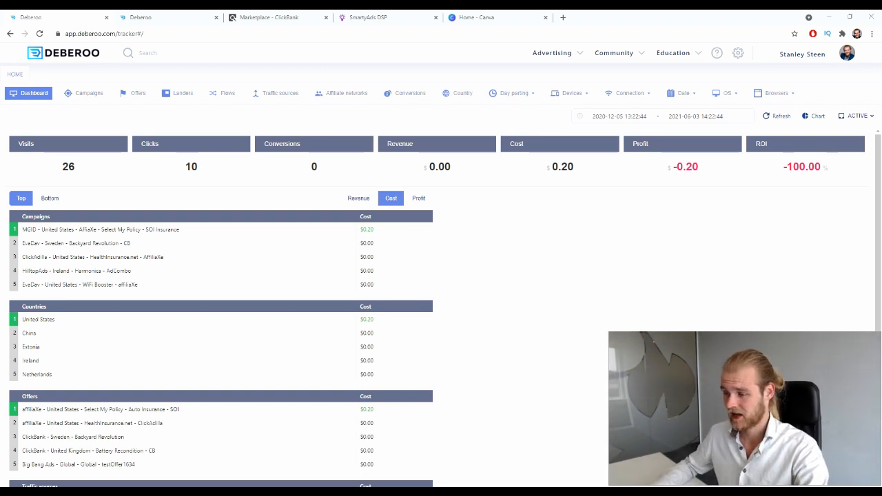
# Open the sales page of The Obsession Method from the ClickBank marketplace and play its video.
pyautogui.click(289, 16)
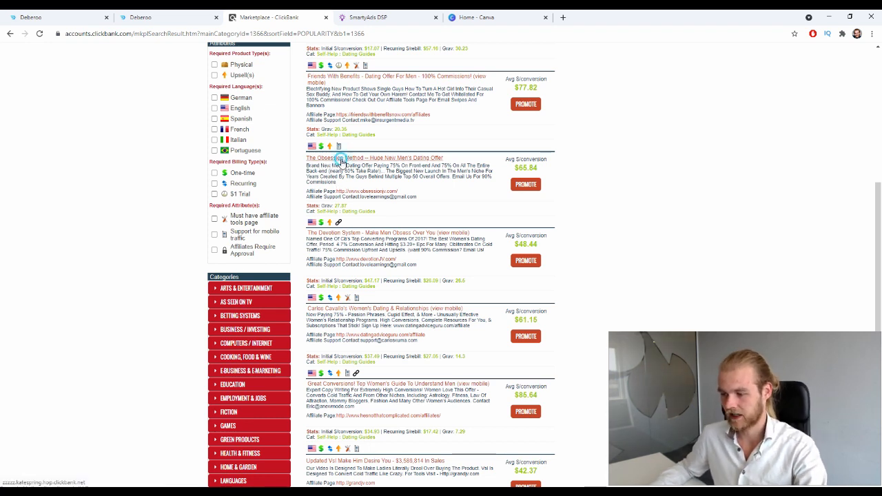
pyautogui.click(339, 158)
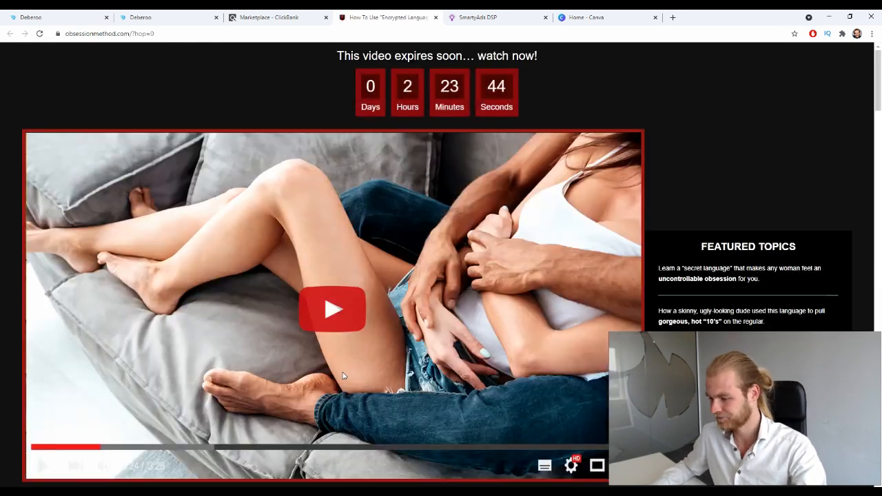
pyautogui.click(374, 313)
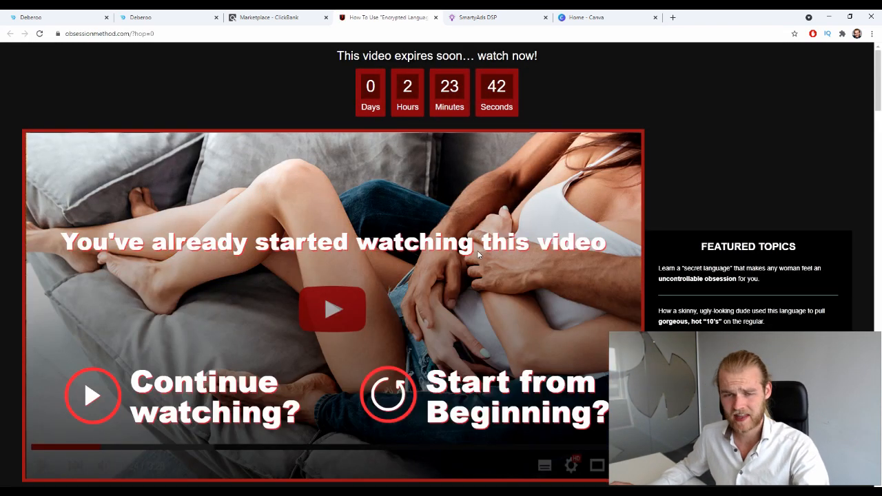
pyautogui.click(344, 282)
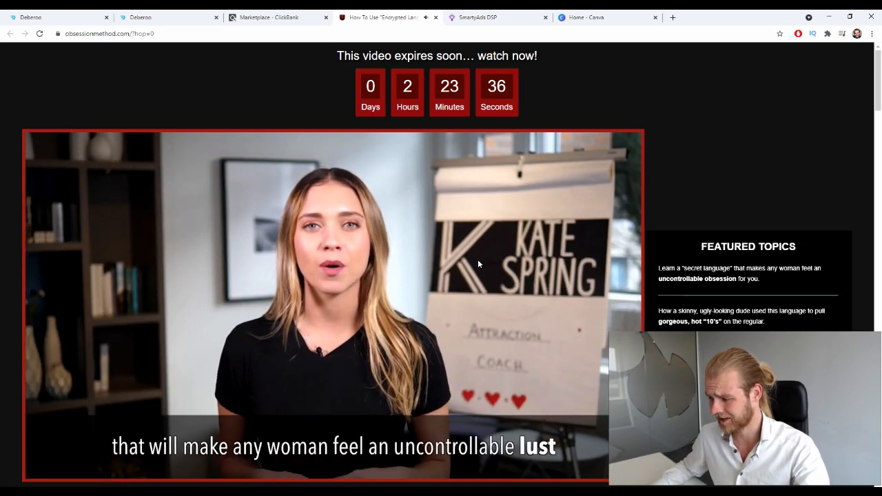
# Read the featured topics on the sales page, pause the video and check the purchase section.
pyautogui.scroll(-1, 477, 264)
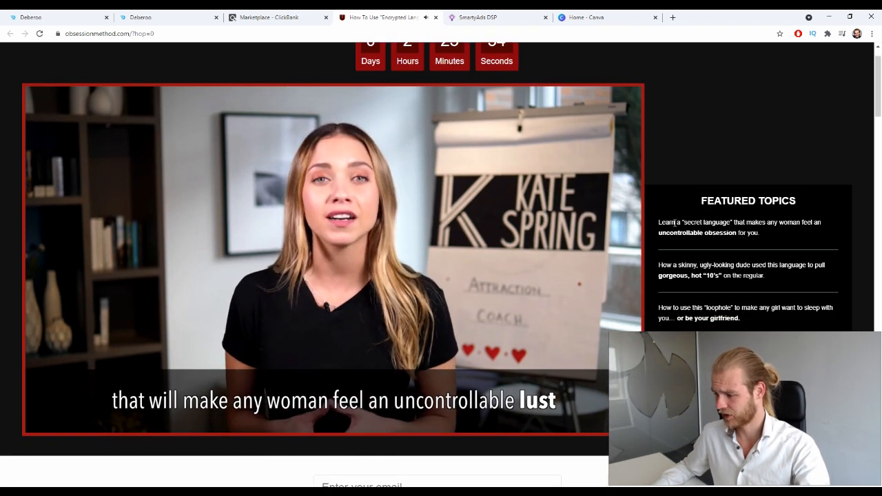
pyautogui.moveTo(681, 222); pyautogui.dragTo(733, 222)
pyautogui.click(814, 223)
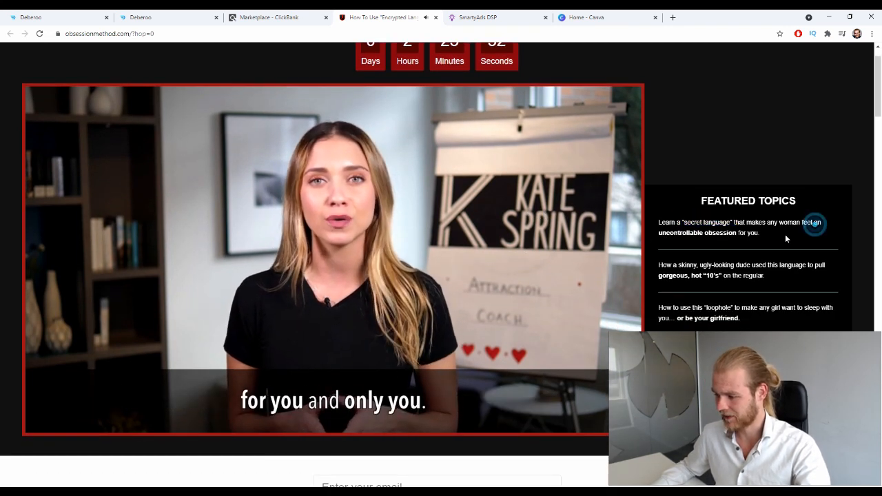
pyautogui.click(409, 321)
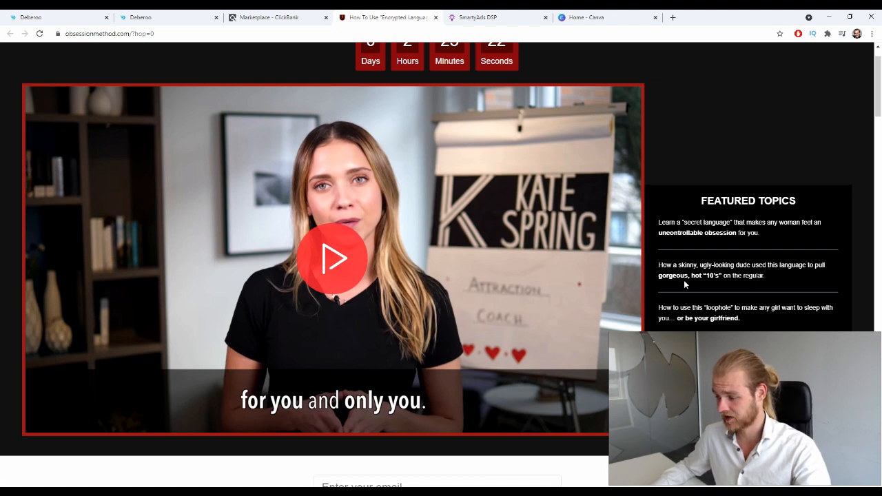
pyautogui.scroll(-1, 700, 279)
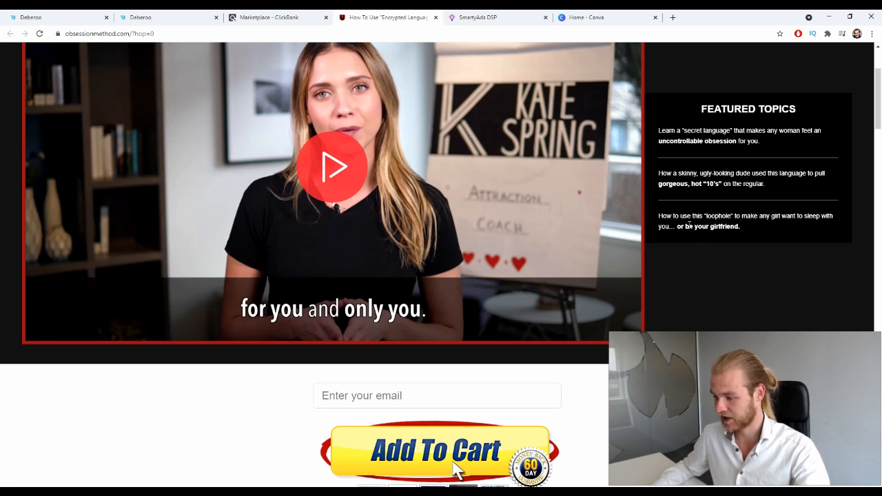
pyautogui.scroll(2, 691, 271)
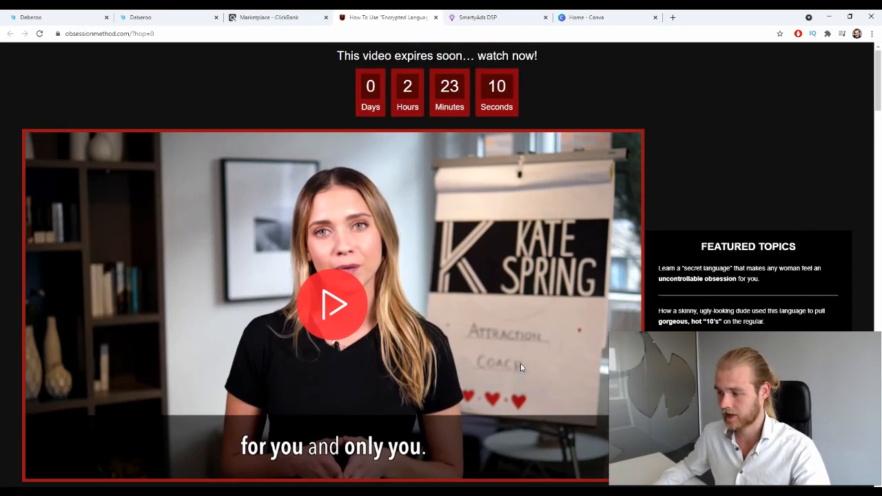
# Open The Obsession Method's affiliate page from its ClickBank marketplace listing and read the product details and reasons to promote it.
pyautogui.click(272, 17)
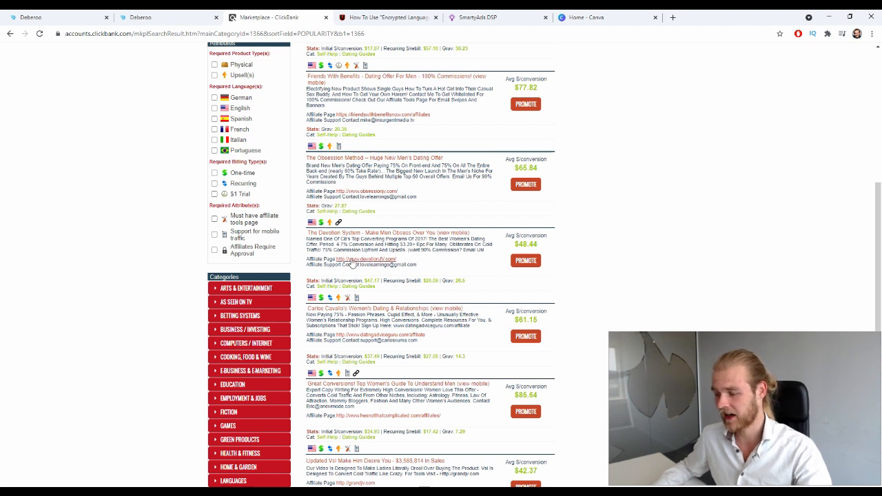
pyautogui.moveTo(306, 259)
pyautogui.mouseDown()
pyautogui.moveTo(331, 259)
pyautogui.moveTo(310, 263)
pyautogui.mouseUp()
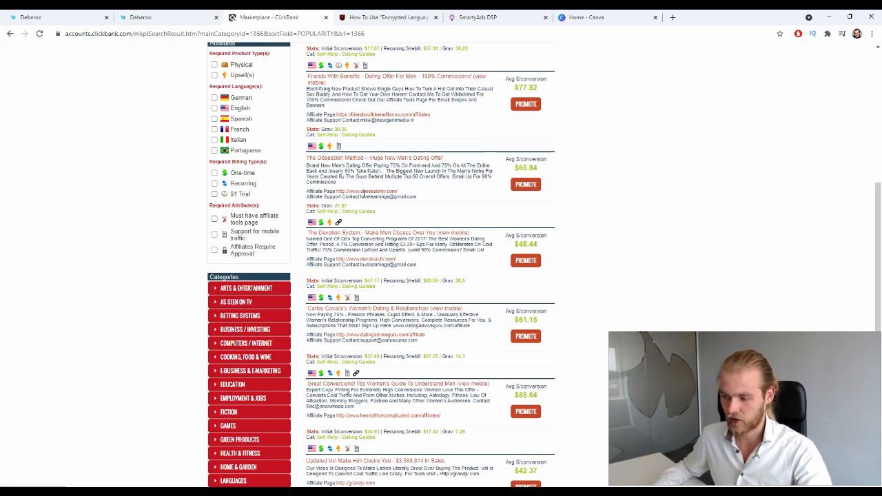
pyautogui.middleClick(363, 191)
pyautogui.click(499, 13)
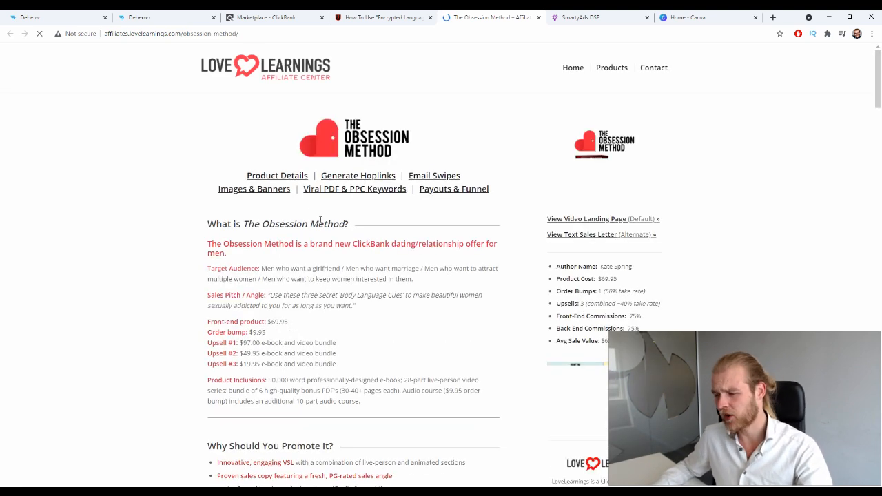
pyautogui.scroll(-3, 200, 135)
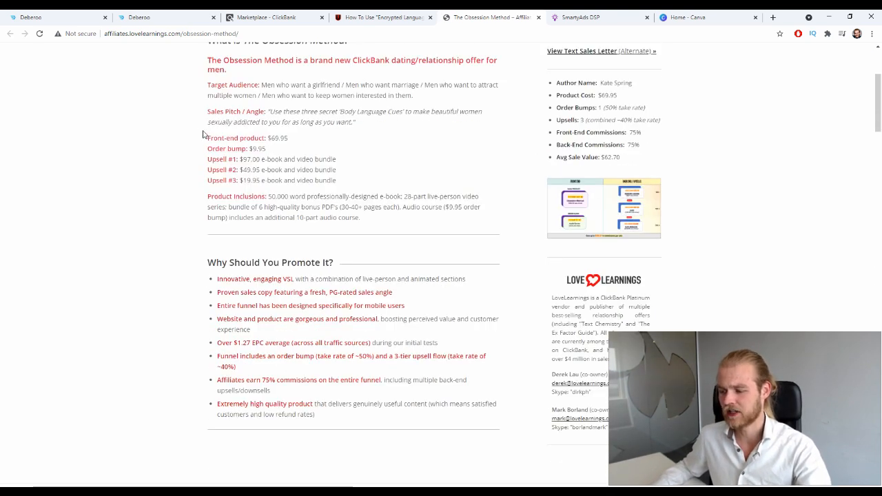
pyautogui.scroll(-5, 198, 136)
pyautogui.scroll(8, 204, 138)
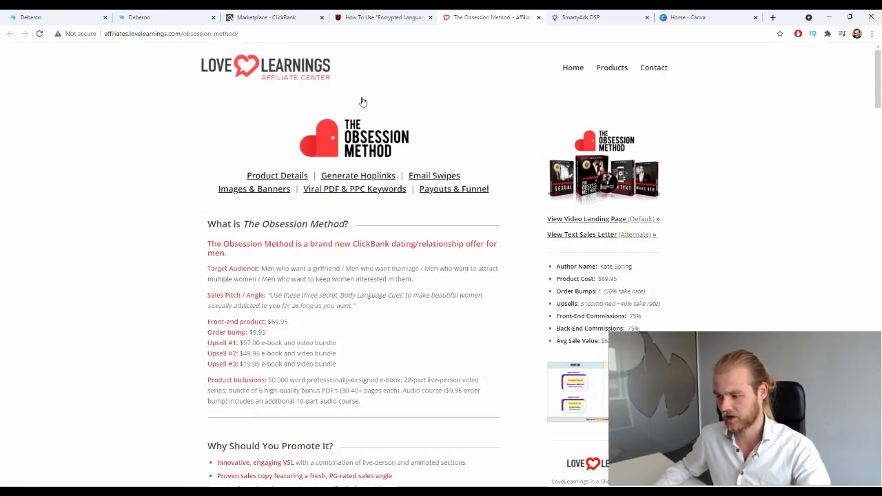
pyautogui.scroll(-3, 305, 218)
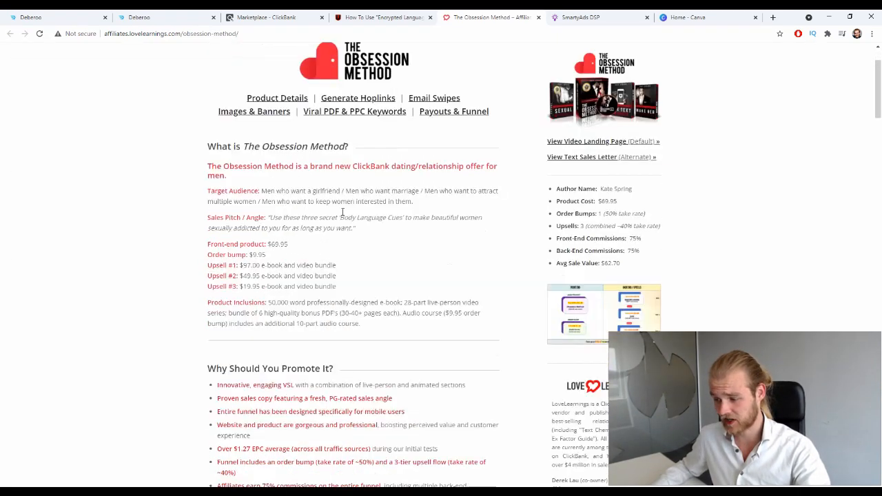
# Review the affiliate page's hoplinks, email swipes, ad banners and payout funnel, and close it to return to the ClickBank marketplace.
pyautogui.scroll(-6, 385, 179)
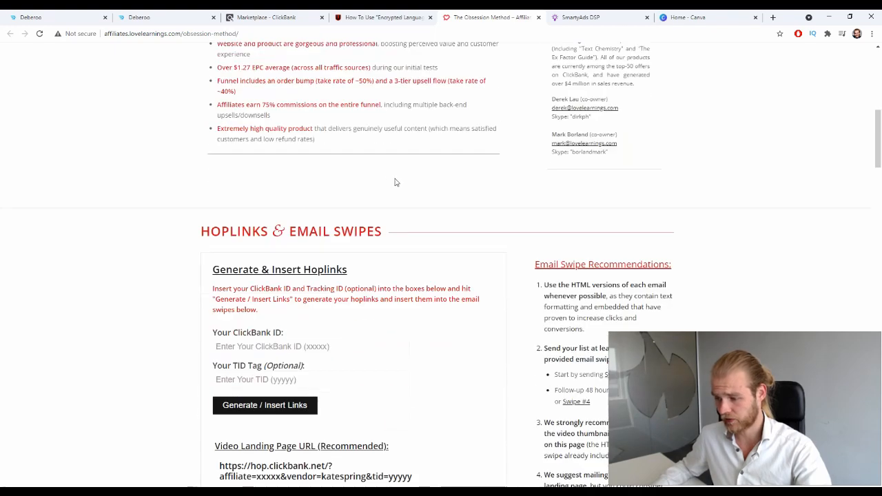
pyautogui.scroll(1, 263, 126)
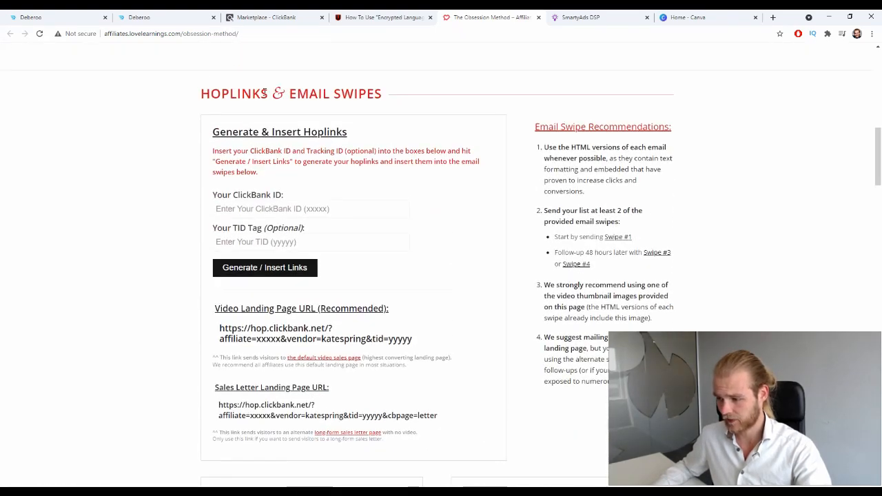
pyautogui.scroll(-1, 402, 114)
pyautogui.scroll(2, 280, 170)
pyautogui.scroll(-20, 324, 213)
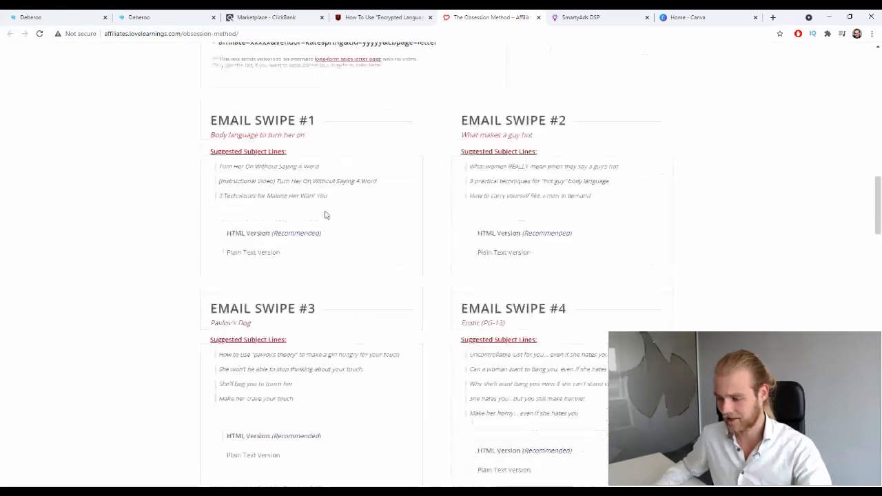
pyautogui.scroll(-1, 328, 225)
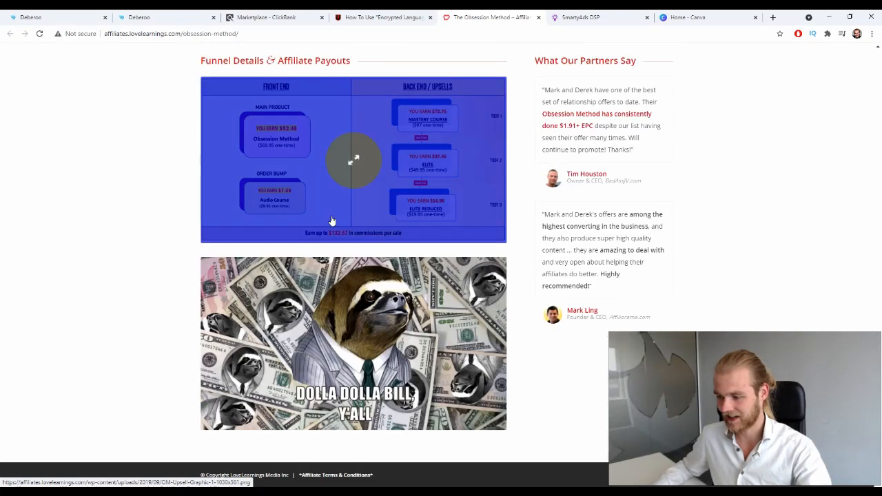
pyautogui.scroll(10, 330, 221)
pyautogui.scroll(11, 331, 224)
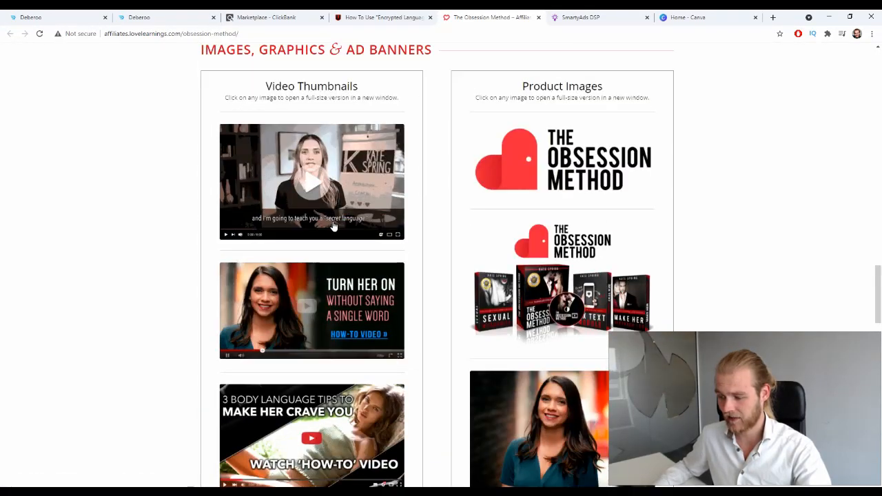
pyautogui.scroll(15, 333, 231)
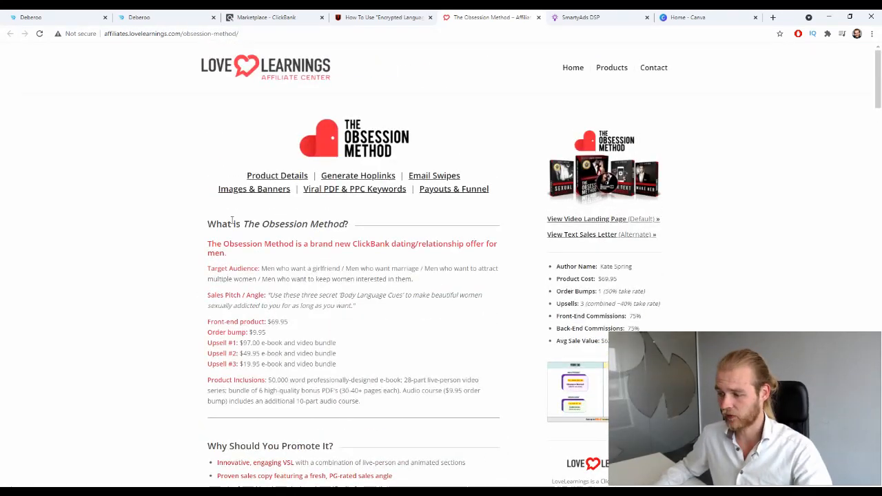
pyautogui.click(538, 18)
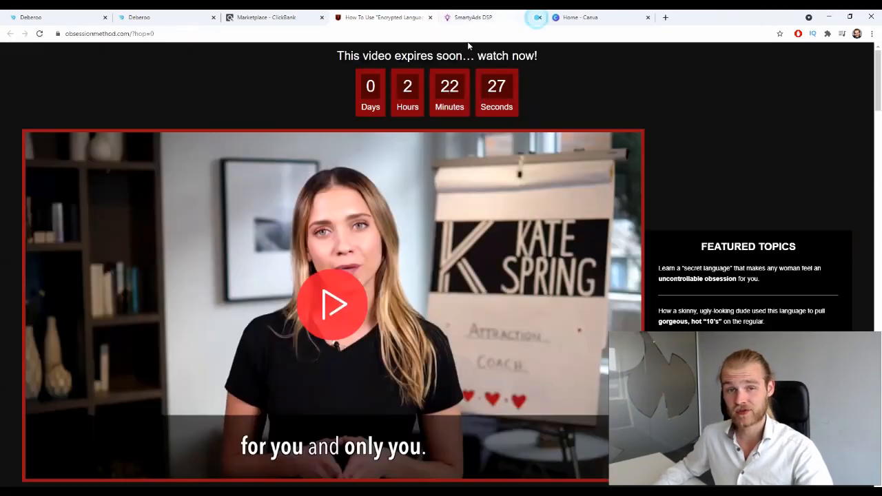
pyautogui.click(290, 18)
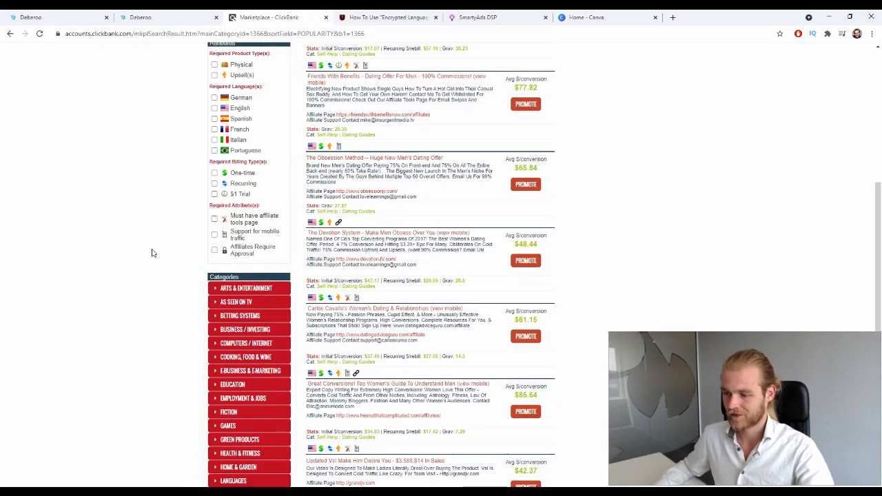
# Switch to the Deberoo tracker and check the ClickBank entry in the list of affiliate networks.
pyautogui.click(62, 16)
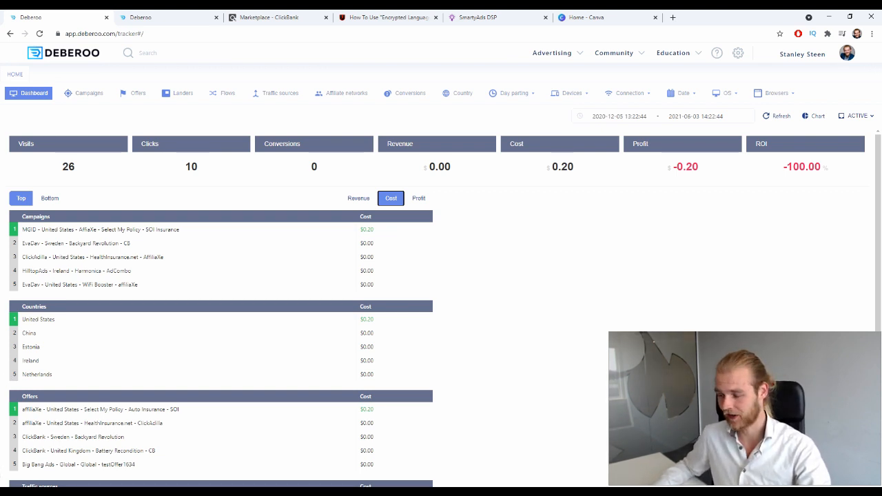
pyautogui.click(344, 93)
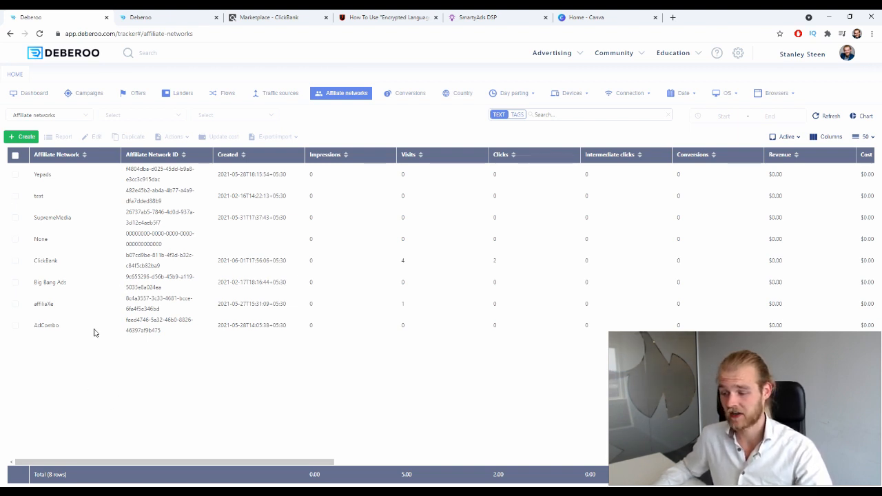
pyautogui.moveTo(66, 263); pyautogui.dragTo(33, 264)
pyautogui.click(119, 378)
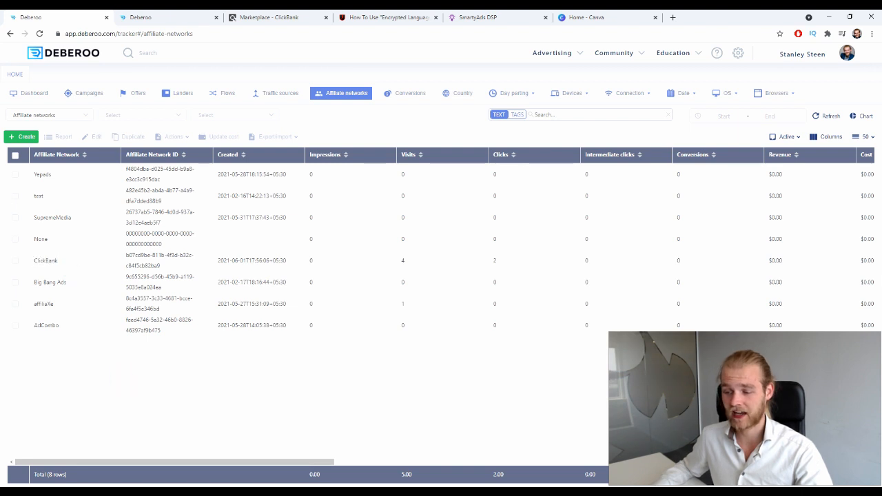
# Open a new affiliate network form with the ClickBank template, inspect its parameters and workspace options, and close the form.
pyautogui.click(27, 137)
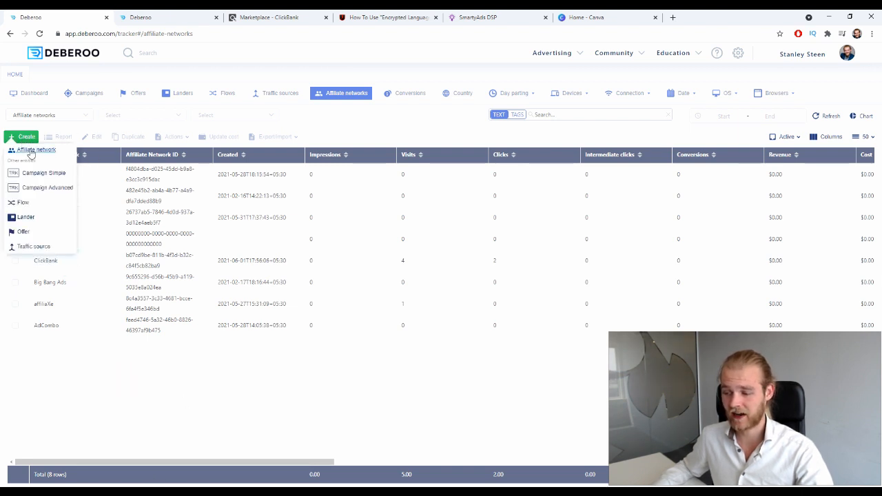
pyautogui.click(30, 151)
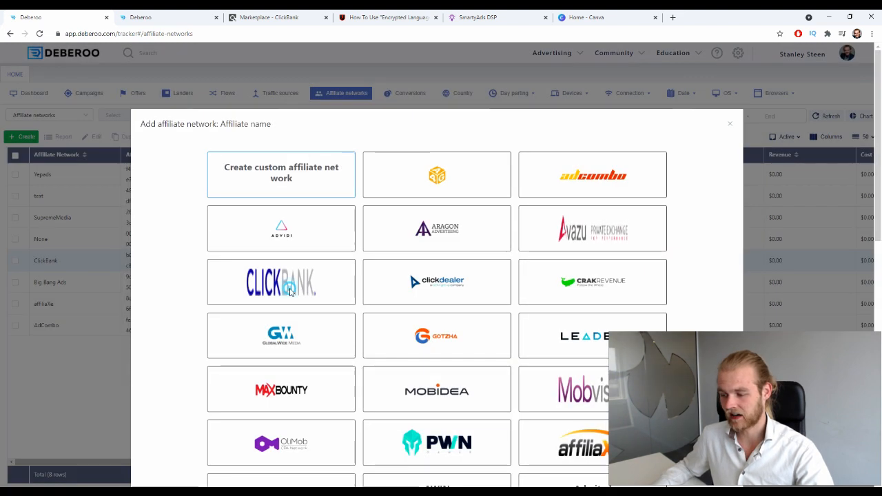
pyautogui.click(239, 275)
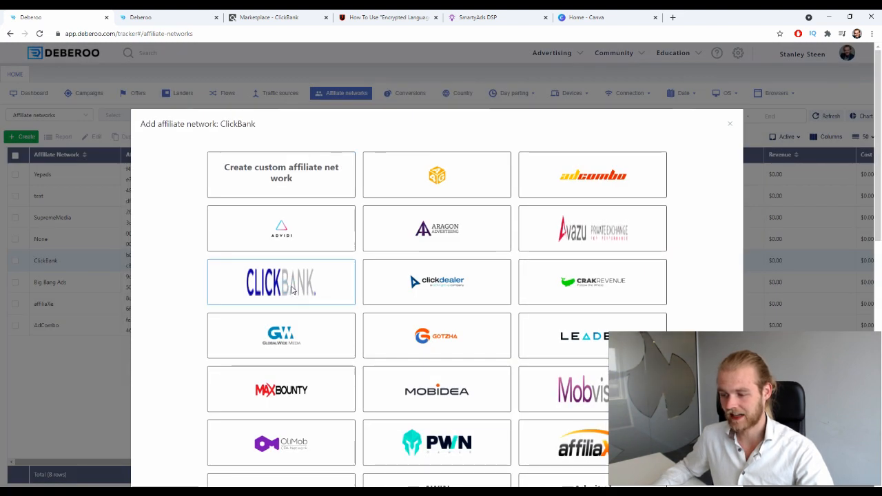
pyautogui.scroll(-10, 166, 183)
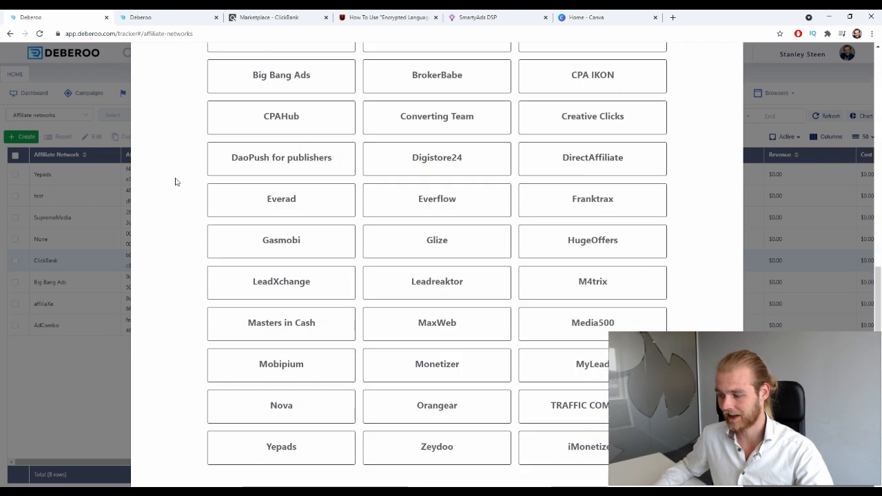
pyautogui.scroll(-5, 361, 449)
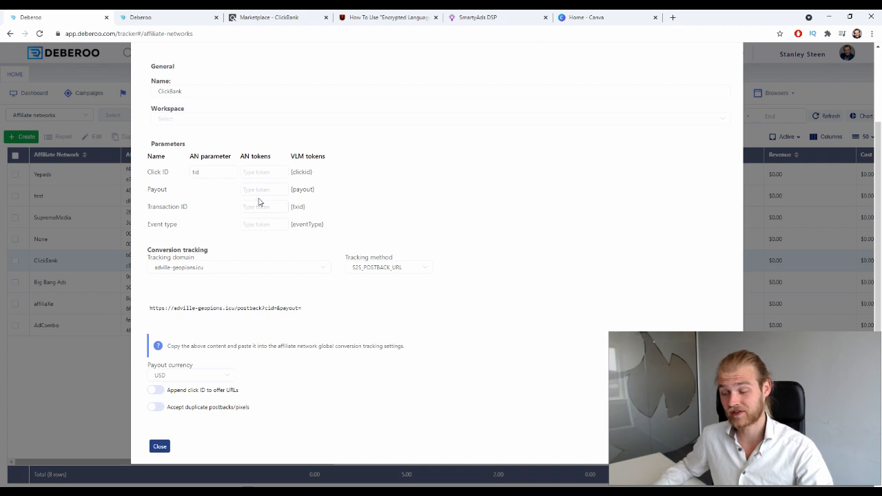
pyautogui.click(275, 119)
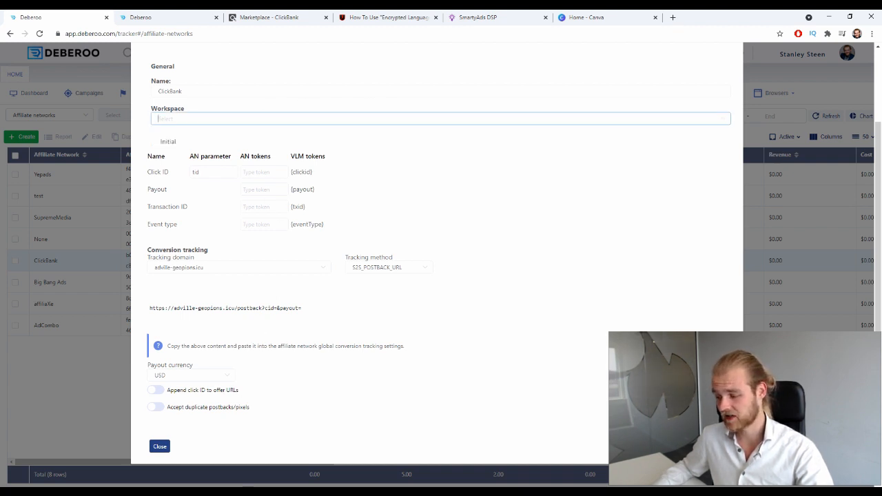
pyautogui.click(160, 445)
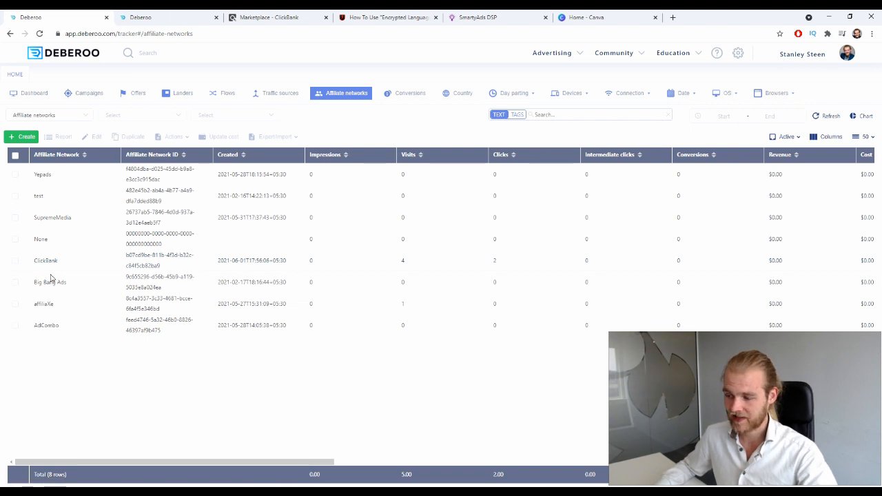
# Open the list of traffic sources, start adding a new traffic source and browse the available templates.
pyautogui.click(289, 93)
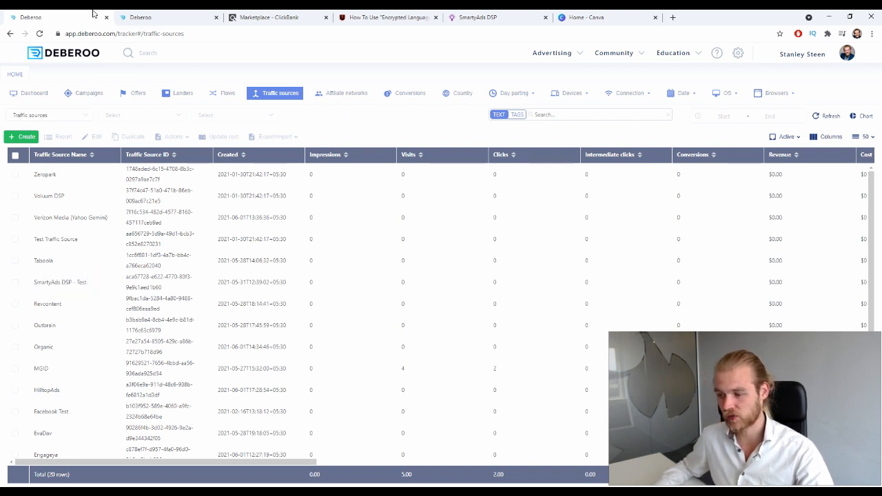
pyautogui.click(22, 136)
pyautogui.click(34, 151)
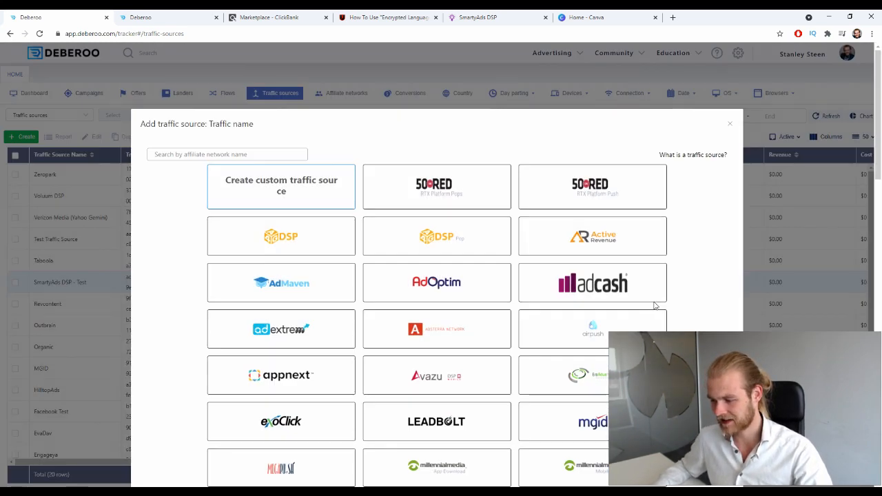
pyautogui.scroll(-7, 652, 305)
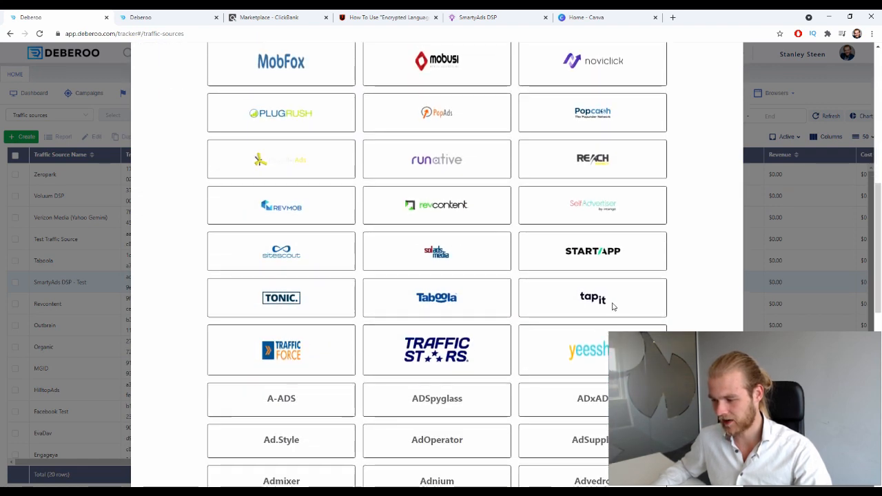
pyautogui.scroll(-5, 414, 273)
pyautogui.scroll(-4, 409, 257)
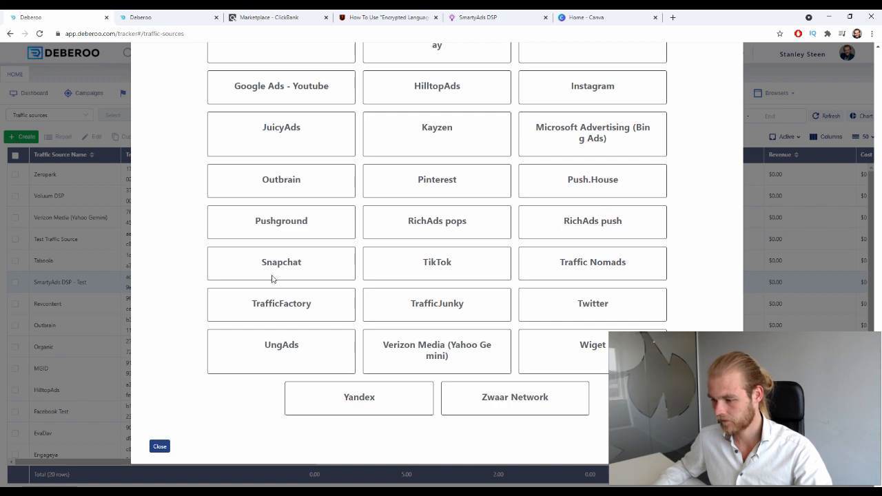
pyautogui.scroll(8, 482, 344)
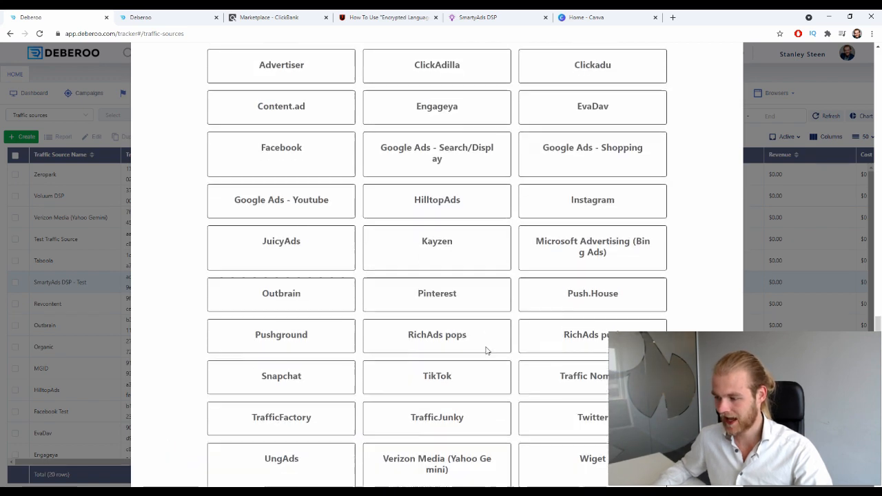
pyautogui.scroll(7, 483, 340)
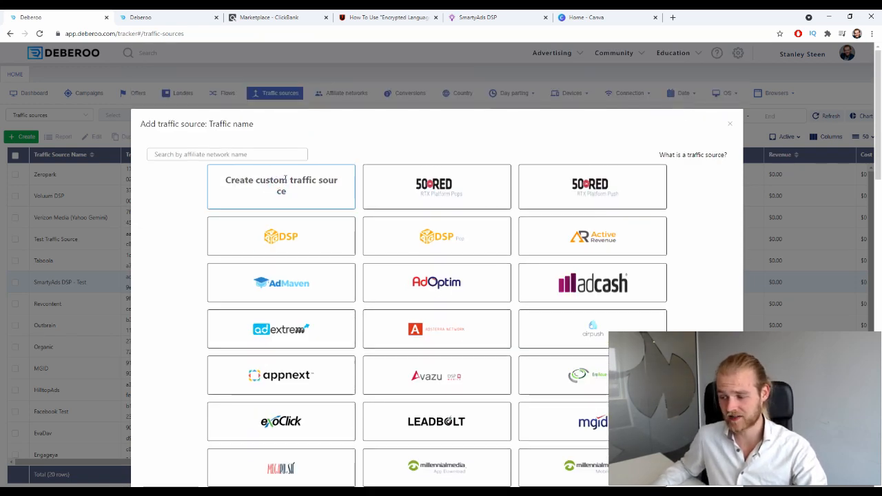
# Inspect the parameters, cost and tracking options of the custom traffic source form, and close it without creating a source.
pyautogui.scroll(-15, 365, 252)
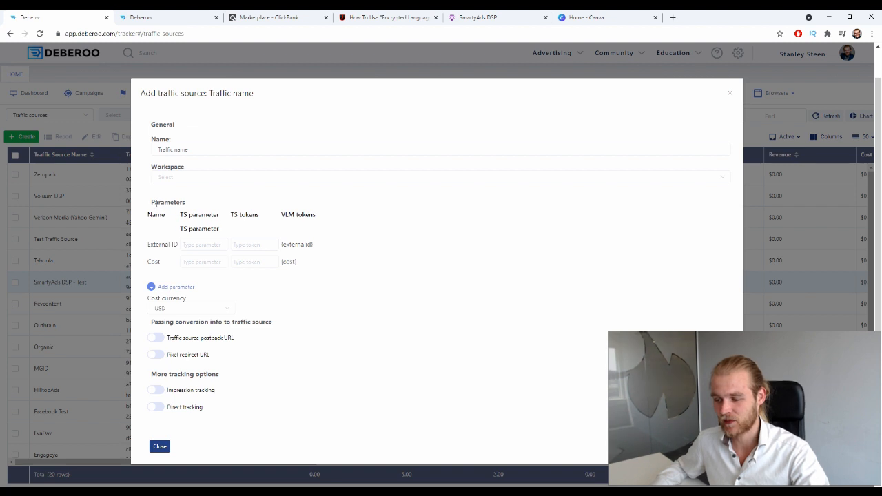
pyautogui.moveTo(148, 202); pyautogui.dragTo(195, 202)
pyautogui.click(193, 192)
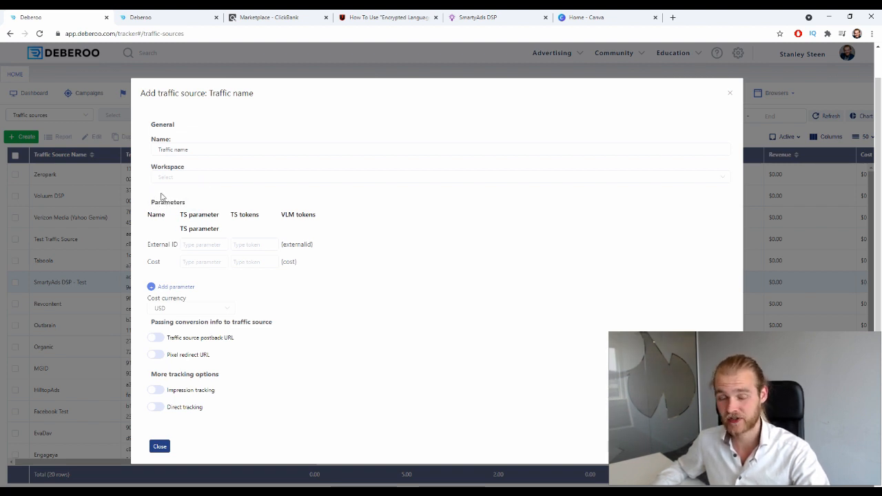
pyautogui.moveTo(153, 199); pyautogui.dragTo(181, 200)
pyautogui.click(198, 203)
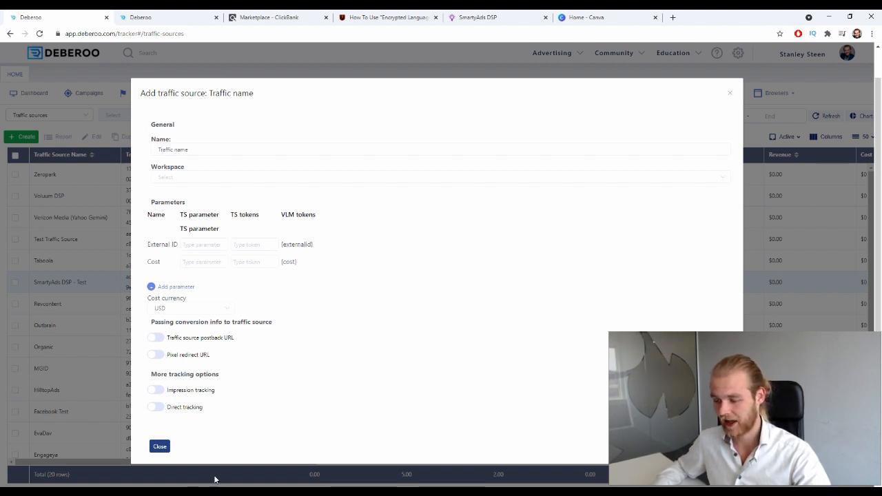
pyautogui.click(160, 446)
# Check the SmartyAds DSP - Test entry in the list of traffic sources.
pyautogui.scroll(-1, 98, 260)
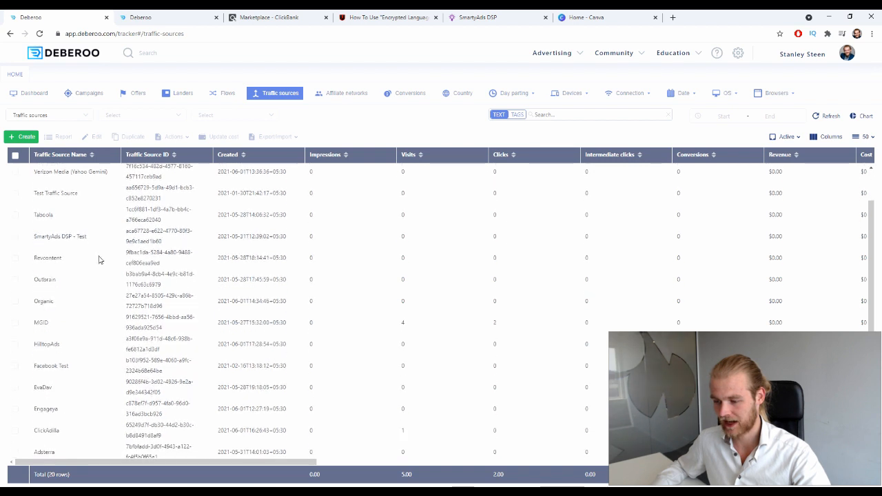
pyautogui.tripleClick(91, 236)
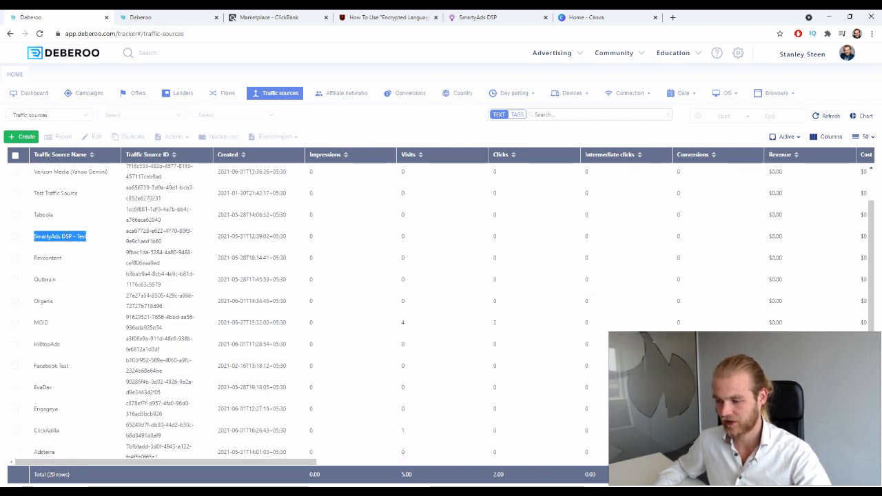
pyautogui.click(51, 243)
pyautogui.scroll(1, 228, 219)
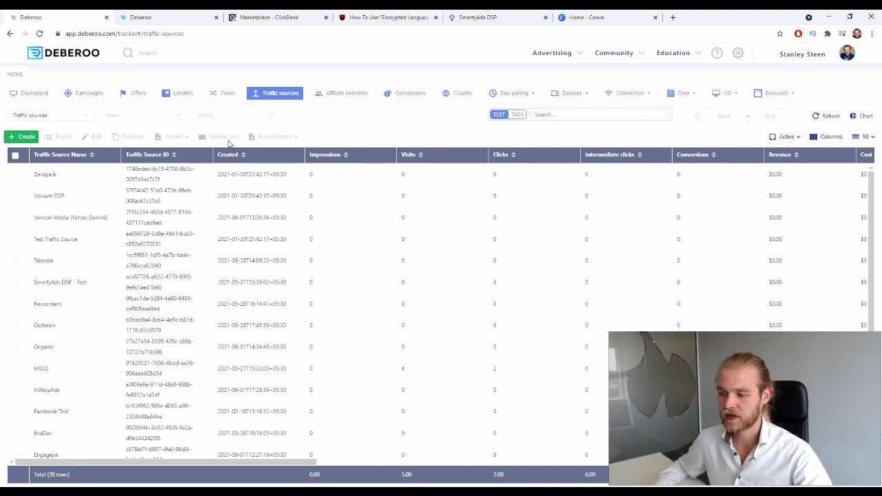
# Start a new offer with the Initial workspace, ClickBank as affiliate network and United States as country tag.
pyautogui.click(135, 93)
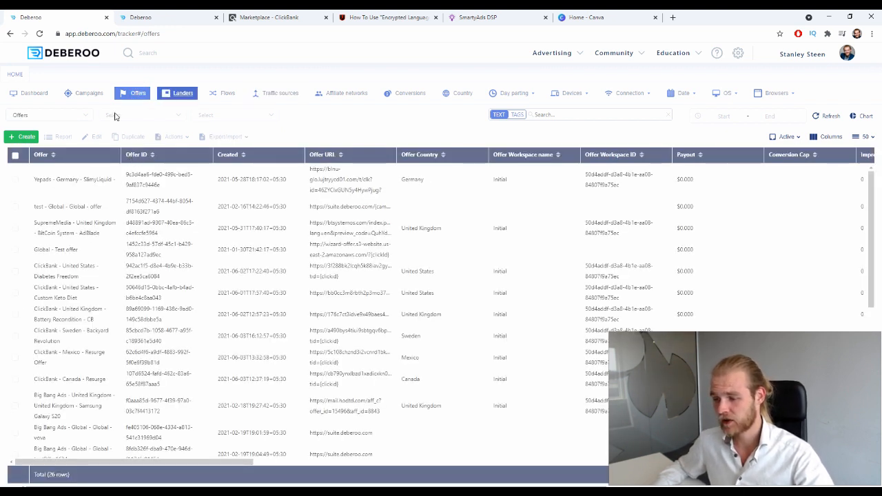
pyautogui.click(24, 138)
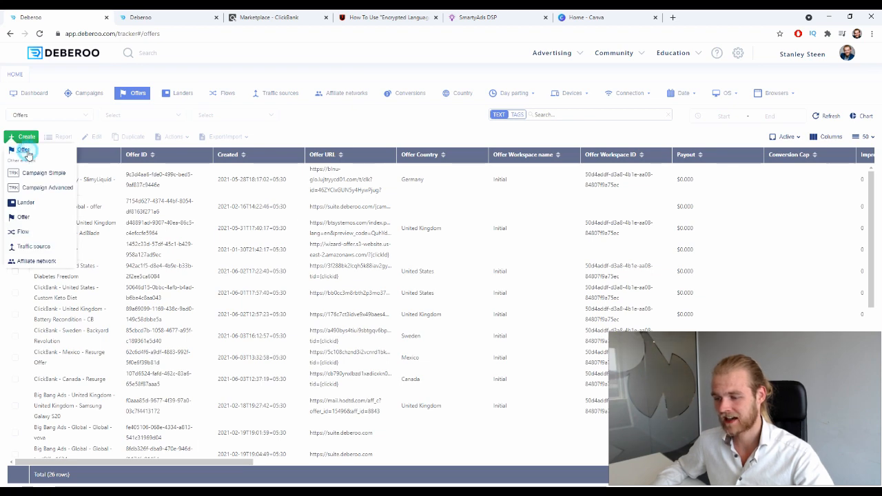
pyautogui.click(27, 150)
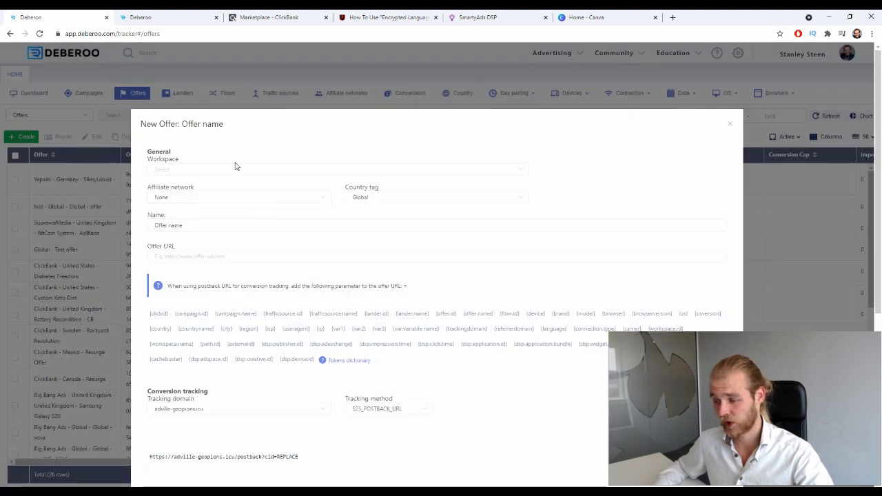
pyautogui.click(226, 173)
pyautogui.click(207, 196)
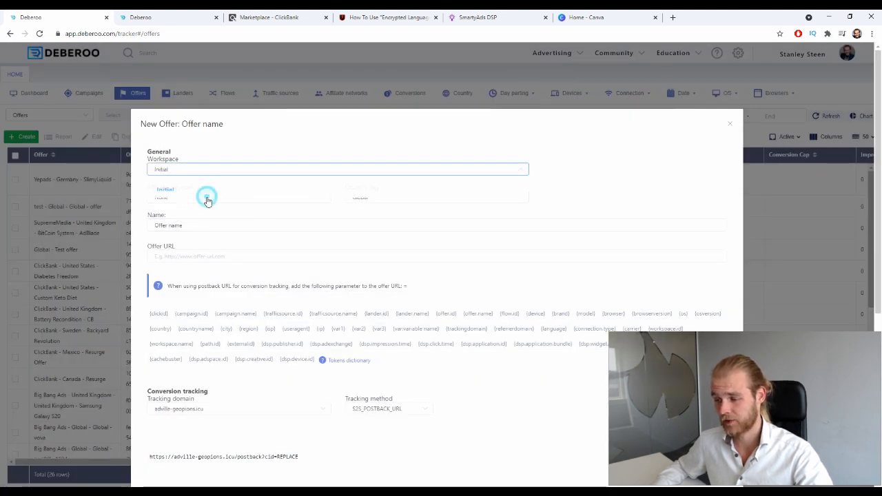
pyautogui.click(213, 199)
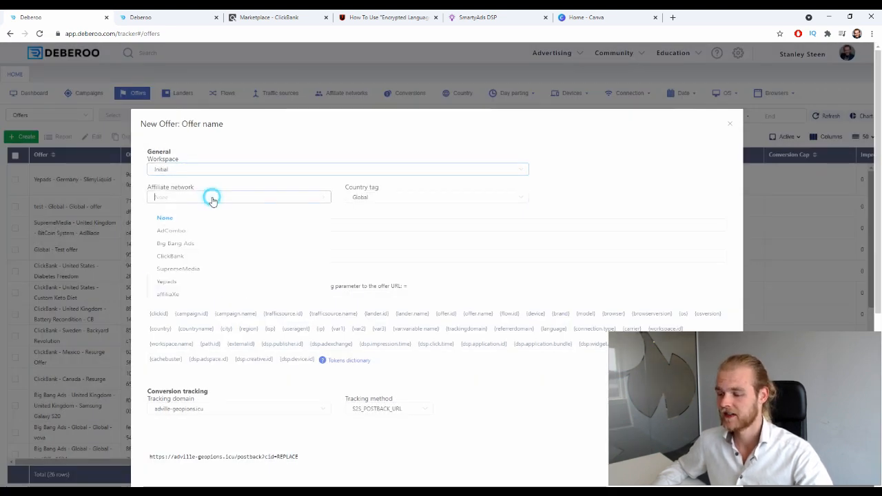
pyautogui.click(200, 268)
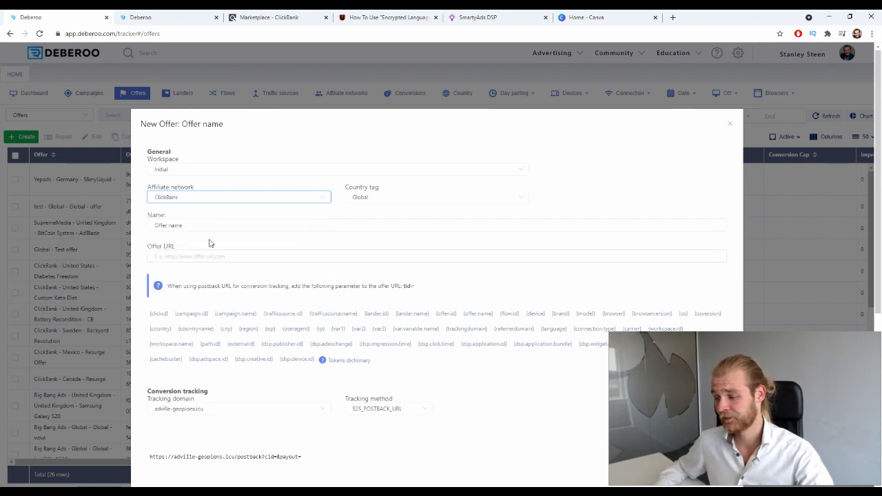
pyautogui.click(356, 199)
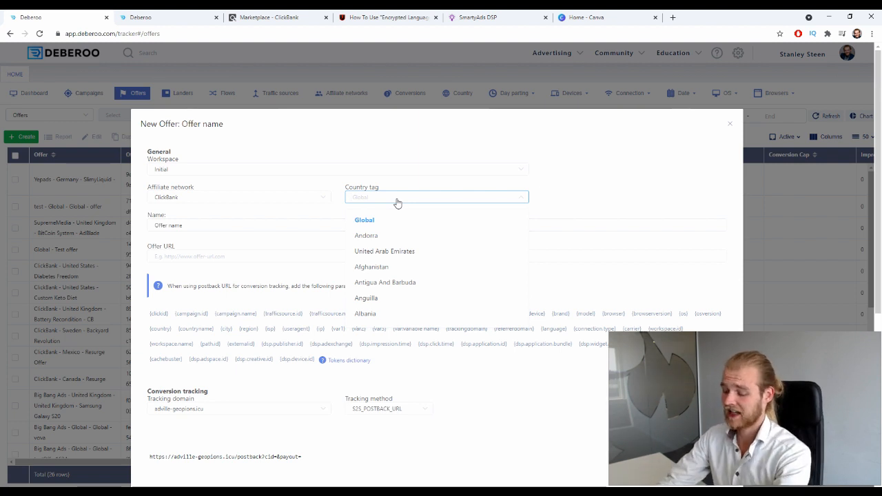
pyautogui.write('unit')
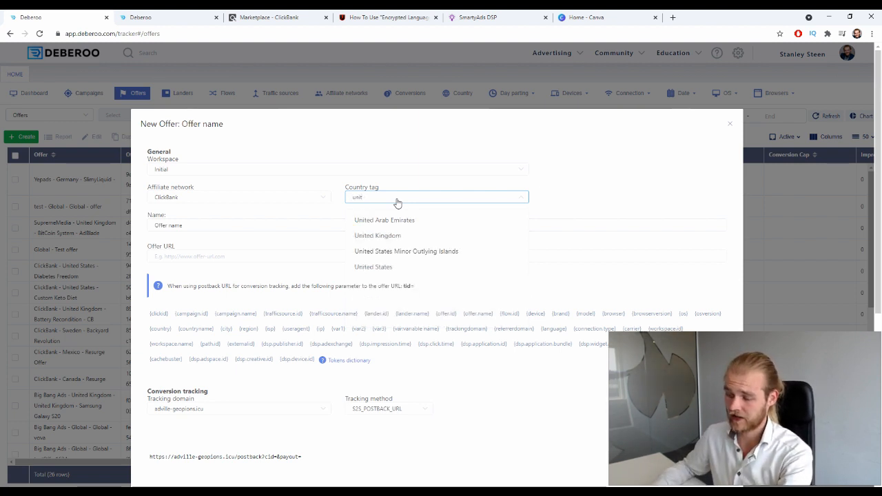
pyautogui.click(409, 268)
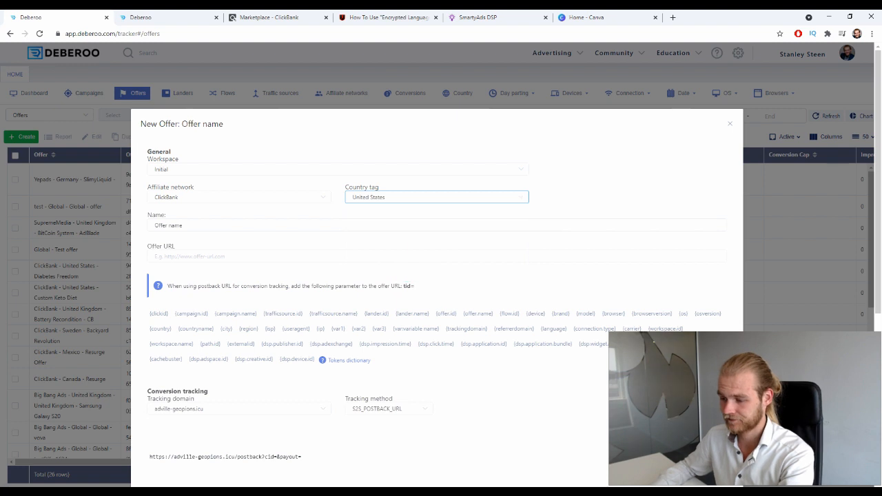
# Check the product's title in the ClickBank marketplace and name the new Deberoo offer The Obsession Method.
pyautogui.click(190, 225)
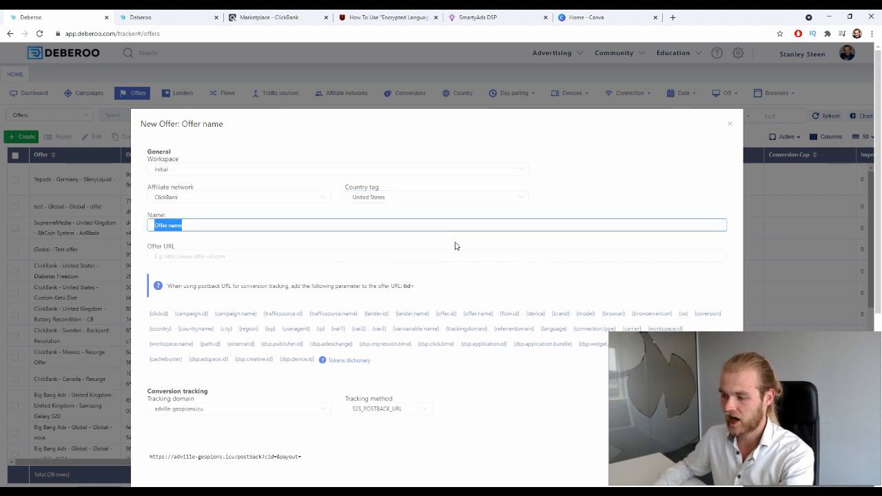
pyautogui.click(321, 13)
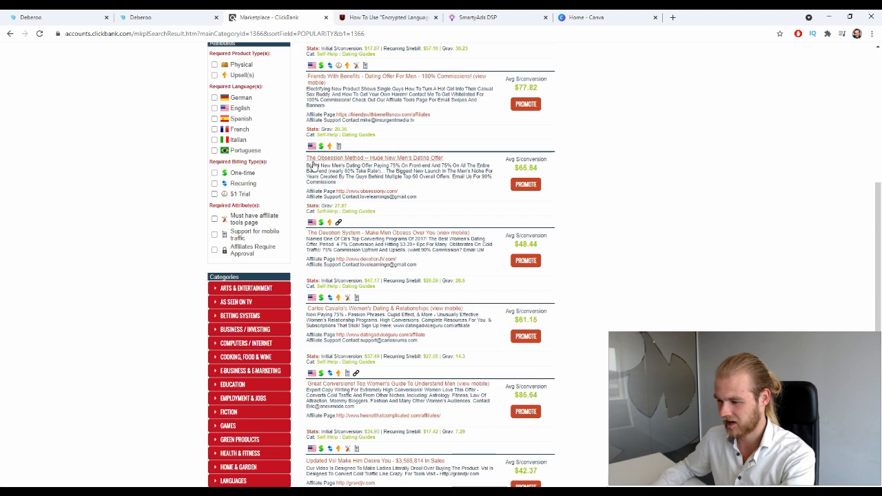
pyautogui.click(48, 17)
pyautogui.write('The')
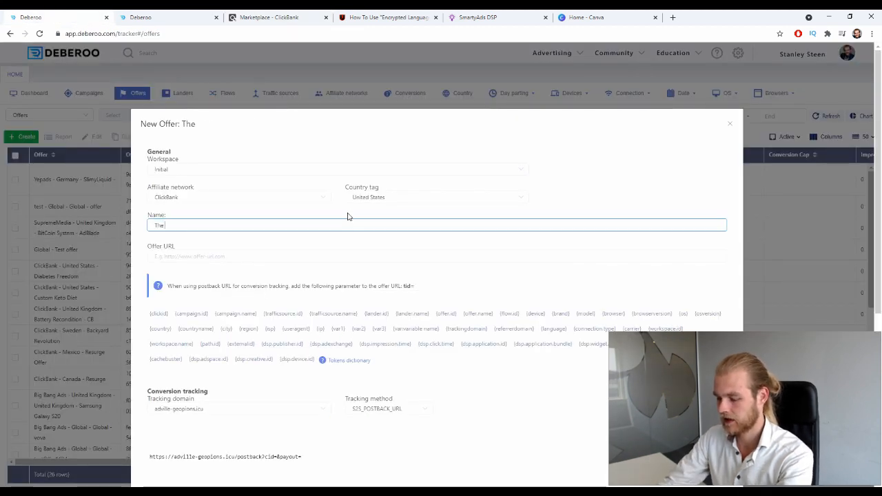
pyautogui.write(' Obsession')
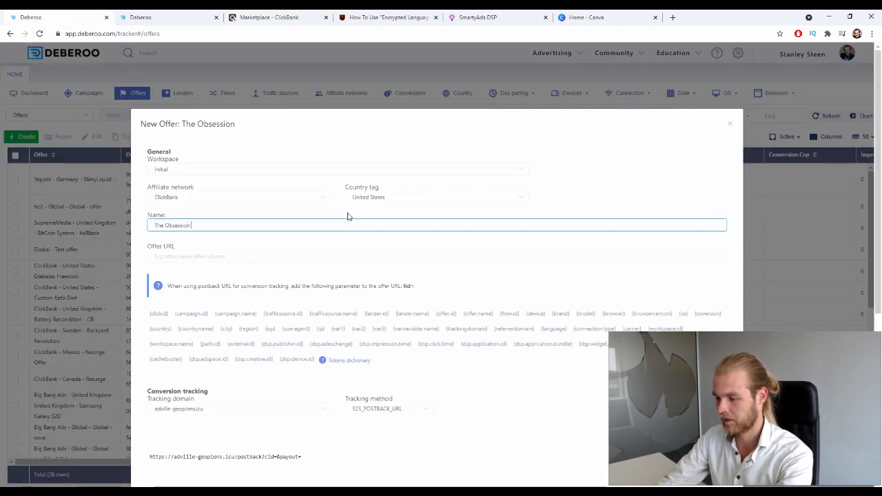
pyautogui.write(' Method')
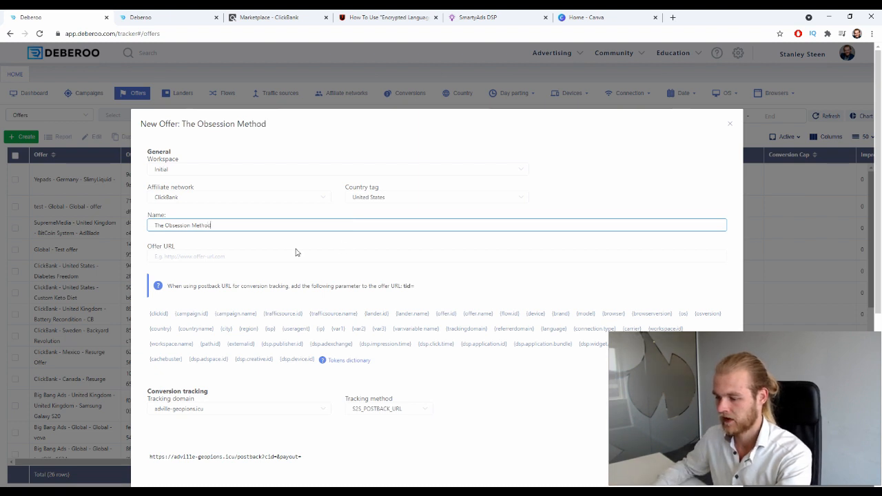
# Switch to the ClickBank marketplace and open the HopLink Generator for The Obsession Method to get the offer URL.
pyautogui.click(250, 261)
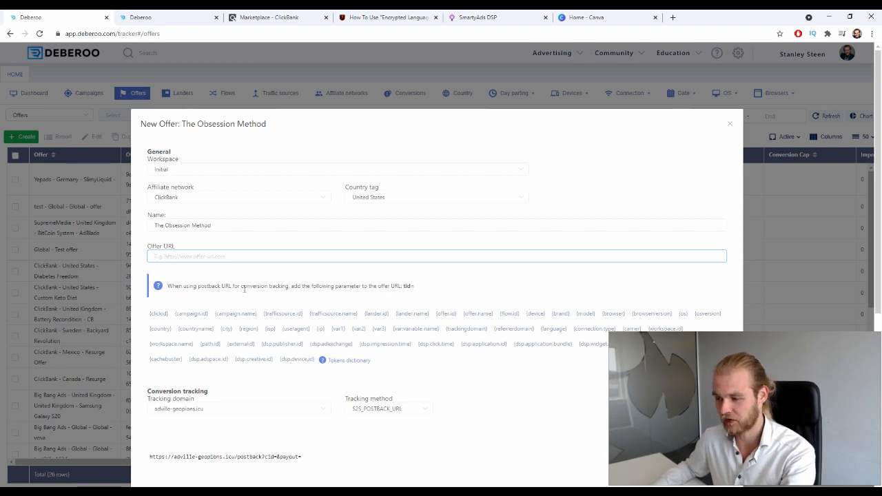
pyautogui.click(311, 16)
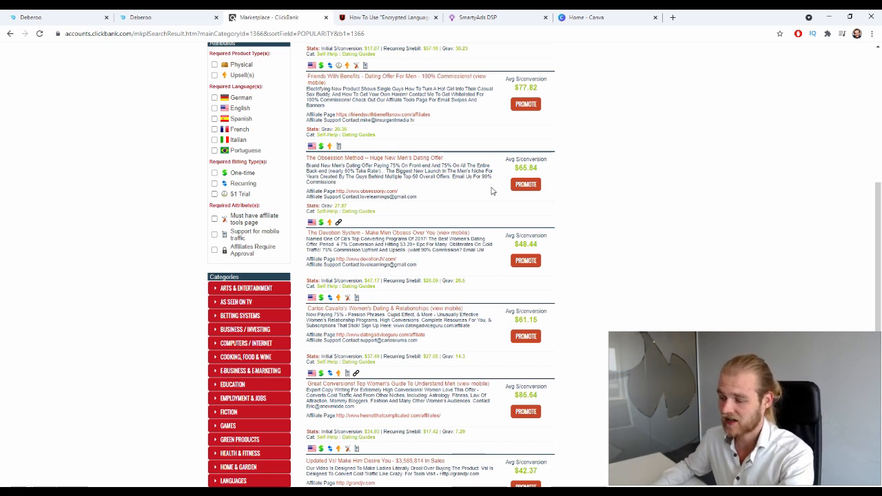
pyautogui.click(536, 189)
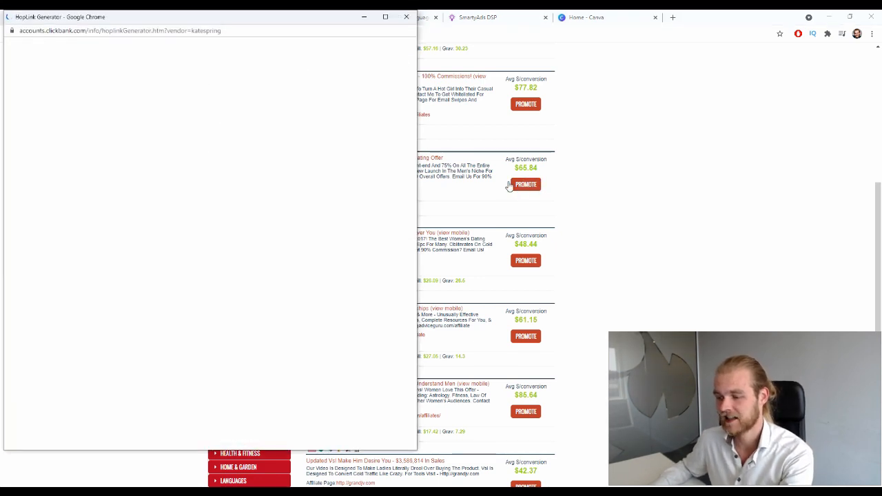
pyautogui.moveTo(118, 17); pyautogui.dragTo(143, 17)
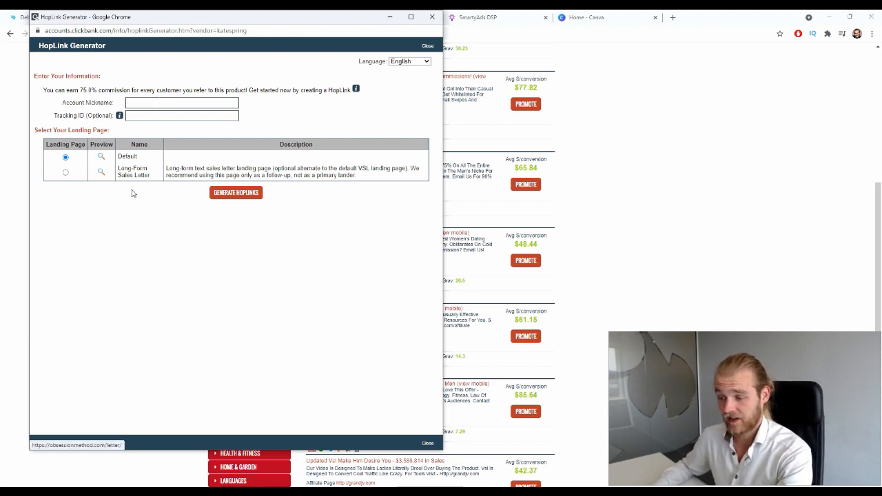
# Preview the Default and Long-Form Sales Letter landing pages of The Obsession Method and skim their content.
pyautogui.click(101, 157)
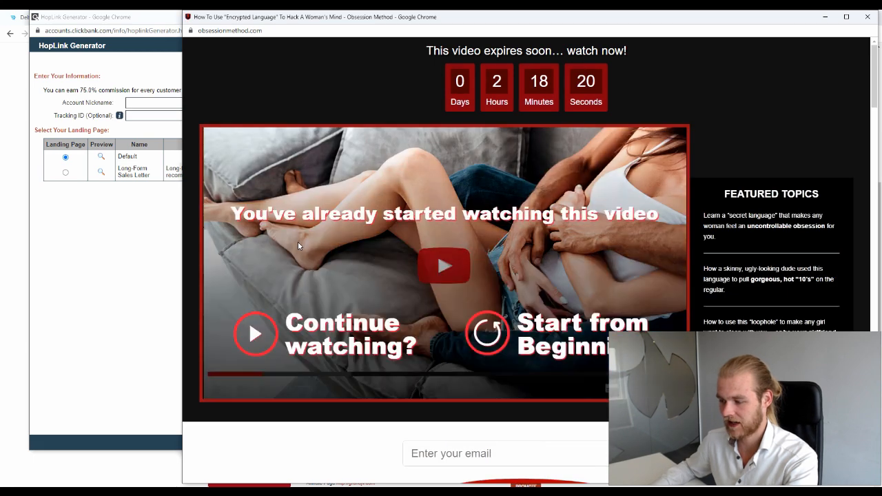
pyautogui.scroll(-10, 486, 237)
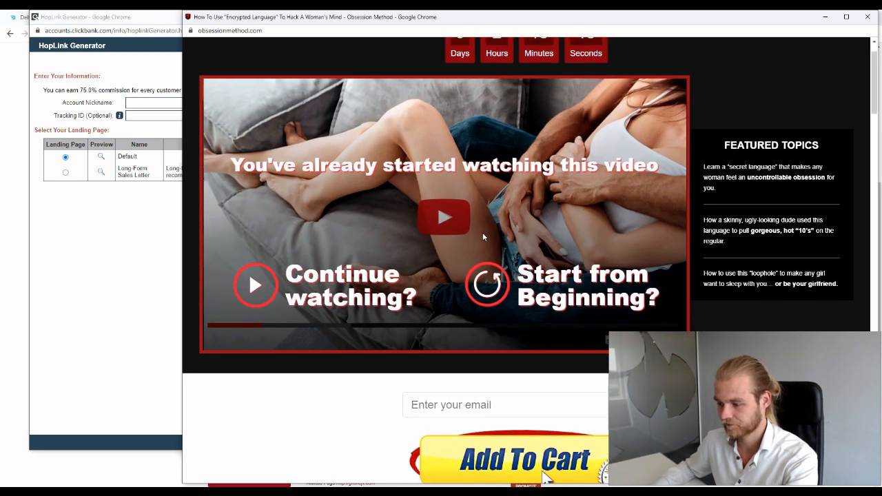
pyautogui.scroll(10, 480, 236)
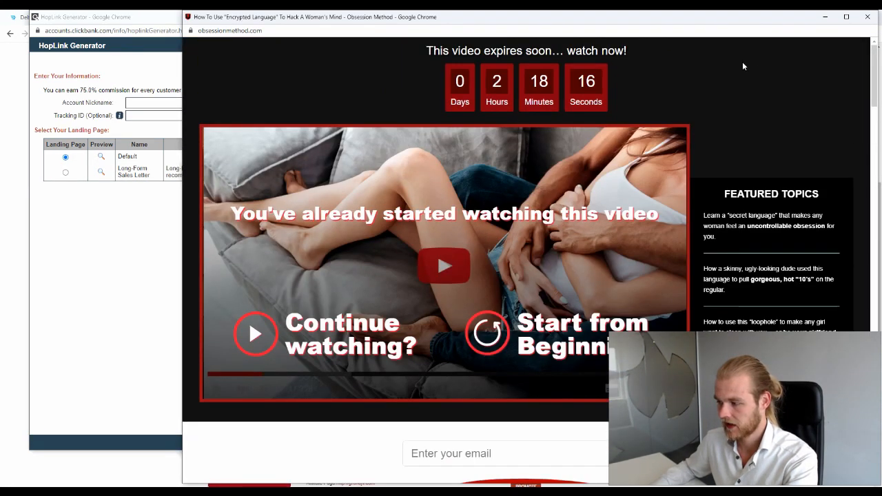
pyautogui.click(865, 17)
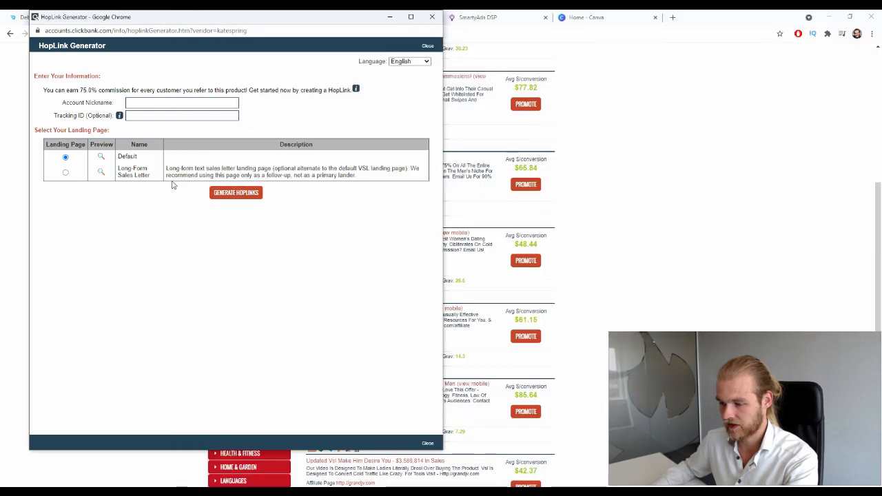
pyautogui.click(100, 172)
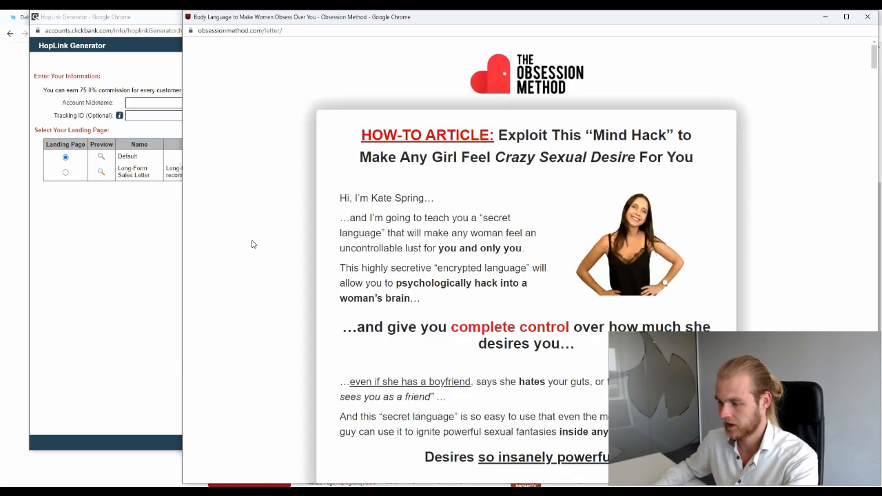
pyautogui.scroll(-20, 280, 223)
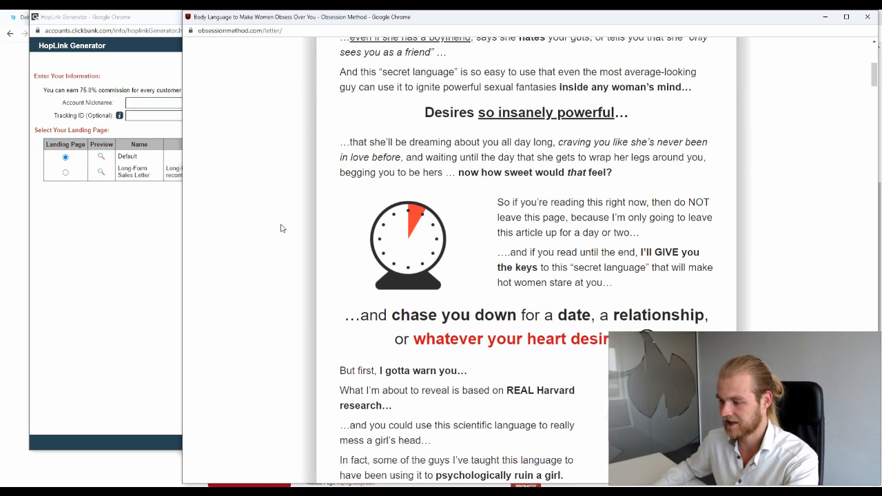
pyautogui.scroll(-20, 281, 224)
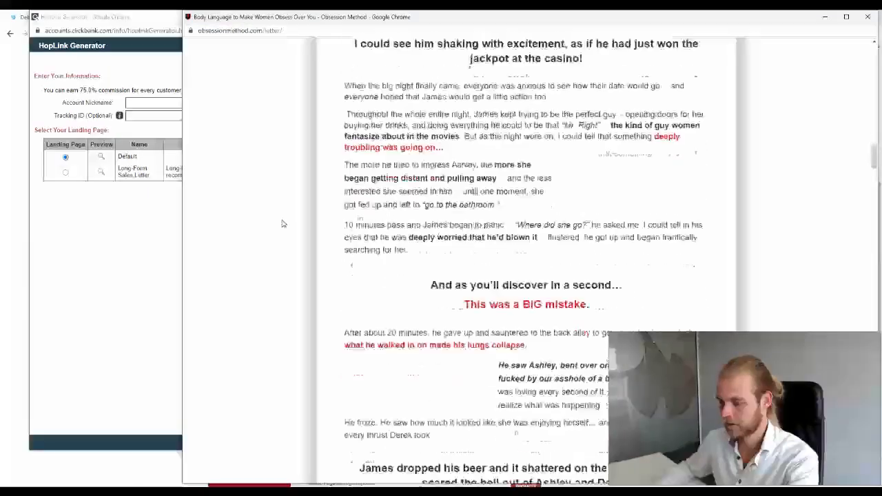
pyautogui.scroll(-20, 282, 223)
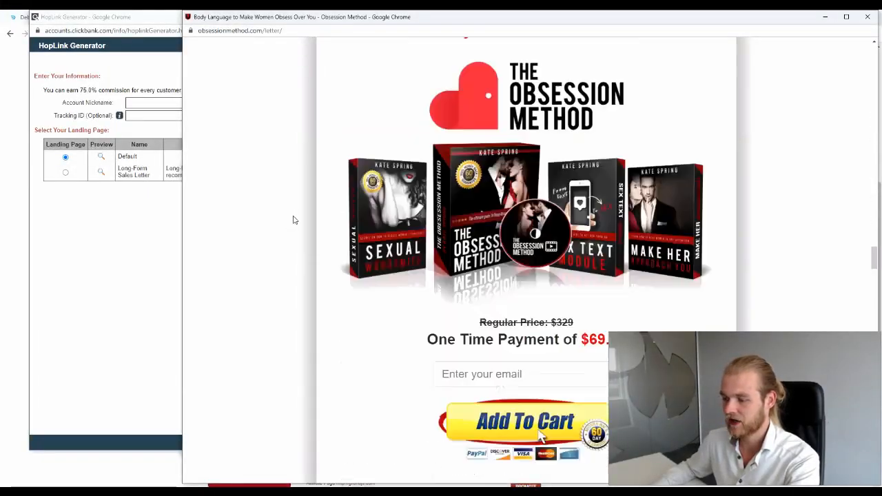
pyautogui.scroll(8, 287, 221)
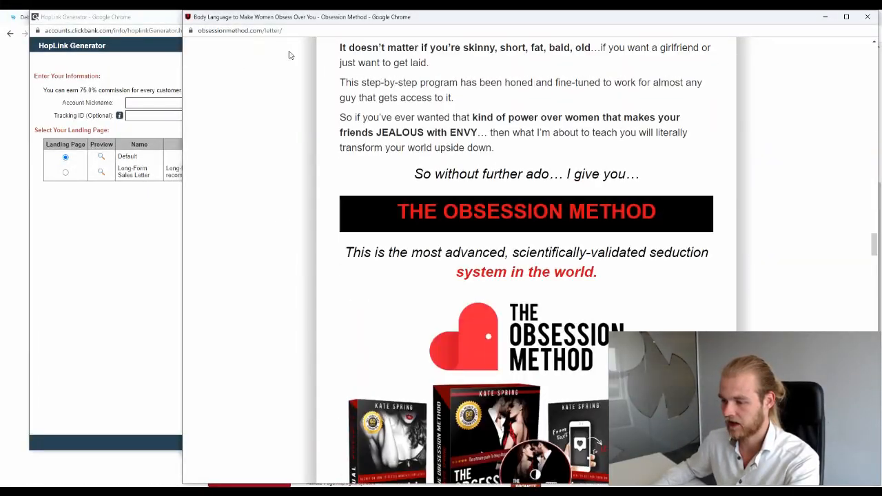
pyautogui.click(868, 17)
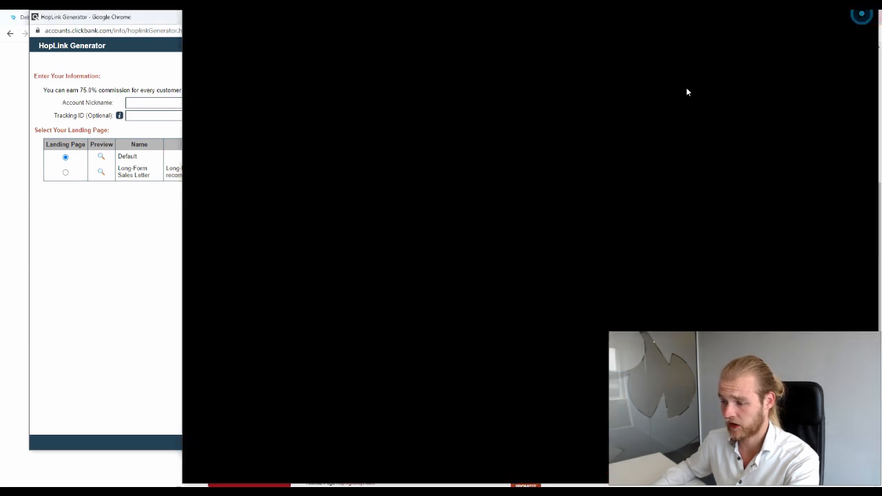
# Generate a HopLink for the Default landing page with account nickname Deberoo, copy it and close the generator.
pyautogui.click(143, 101)
pyautogui.click(141, 120)
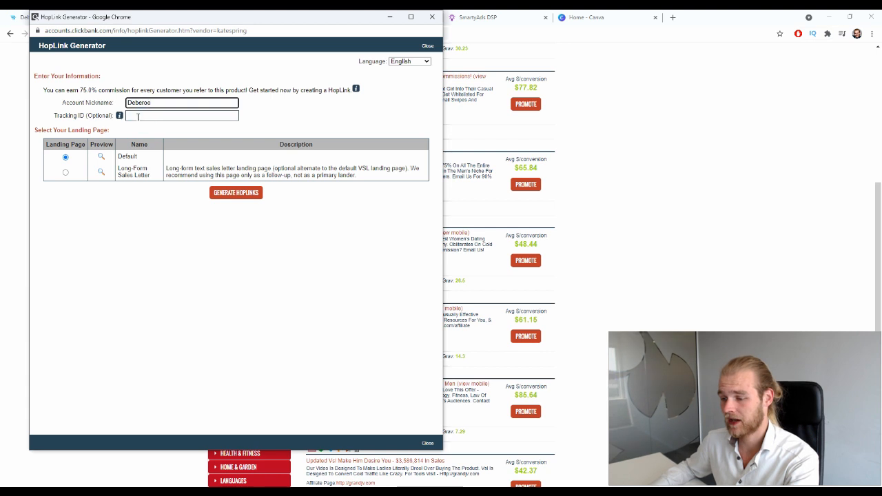
pyautogui.click(239, 199)
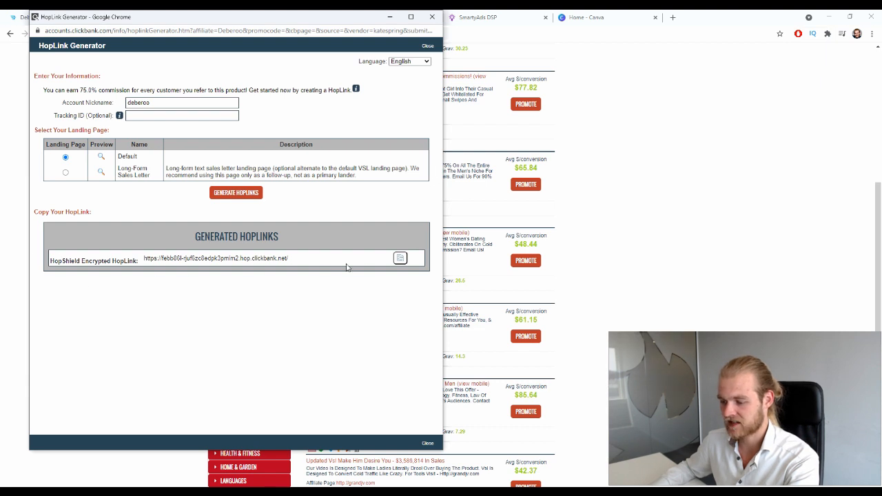
pyautogui.click(399, 259)
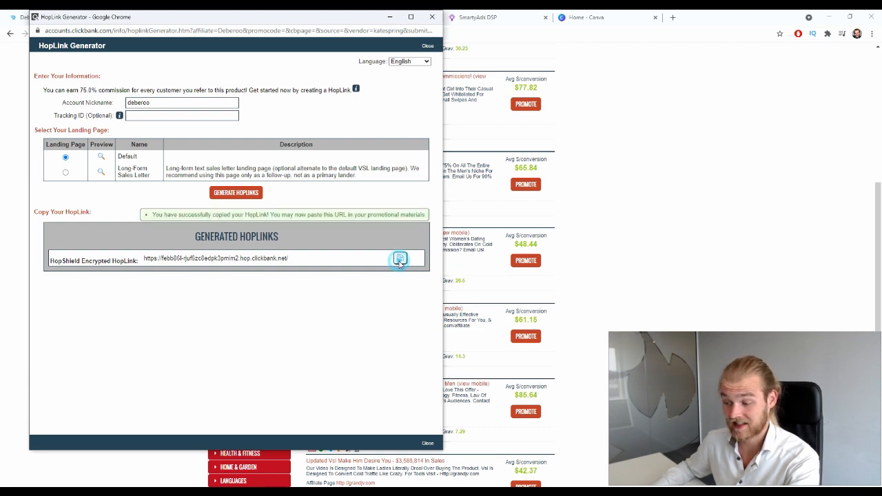
pyautogui.click(432, 18)
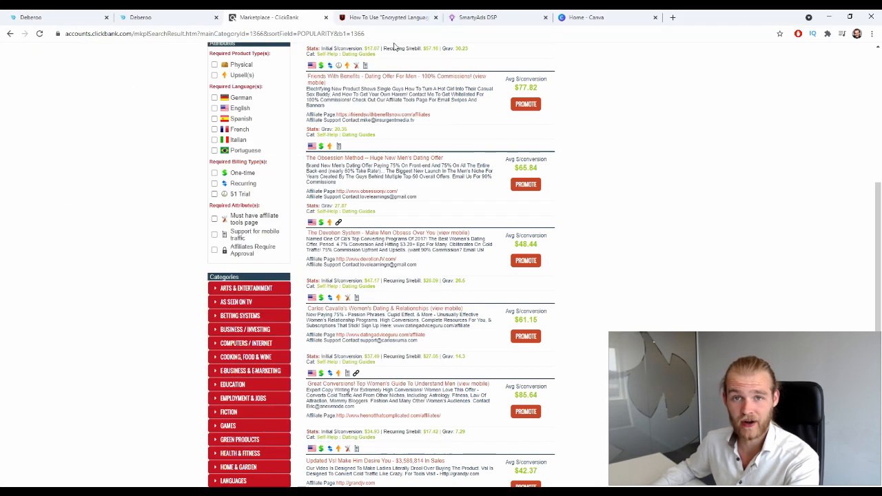
# Switch to the Deberoo tracker, paste the HopLink as the Offer URL and read the postback parameter note.
pyautogui.click(82, 16)
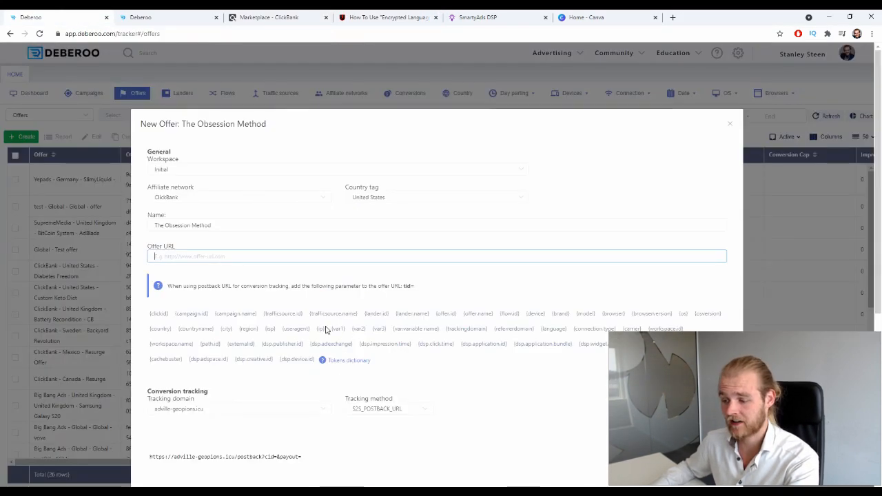
pyautogui.hotkey('ctrl', 'v')
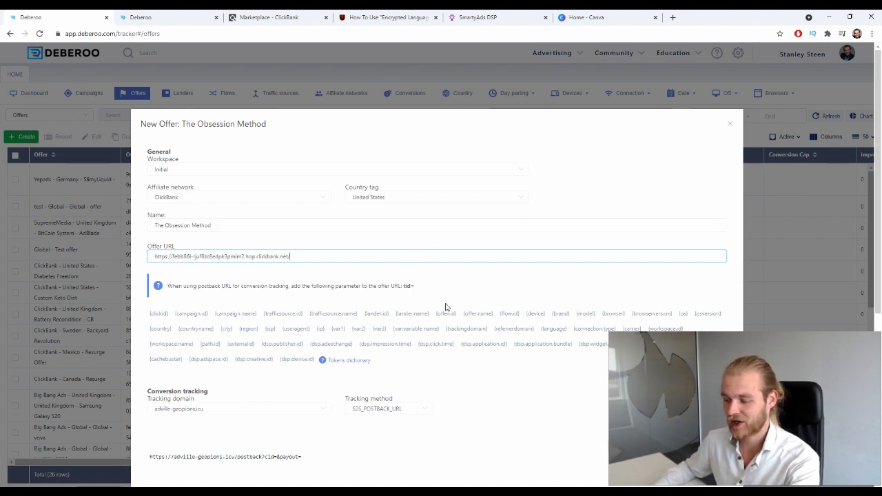
pyautogui.moveTo(436, 287); pyautogui.dragTo(150, 289)
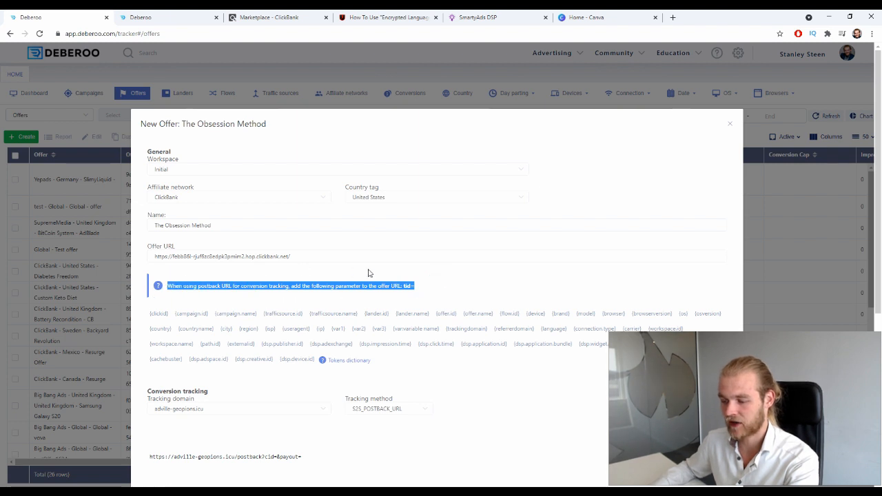
pyautogui.click(368, 272)
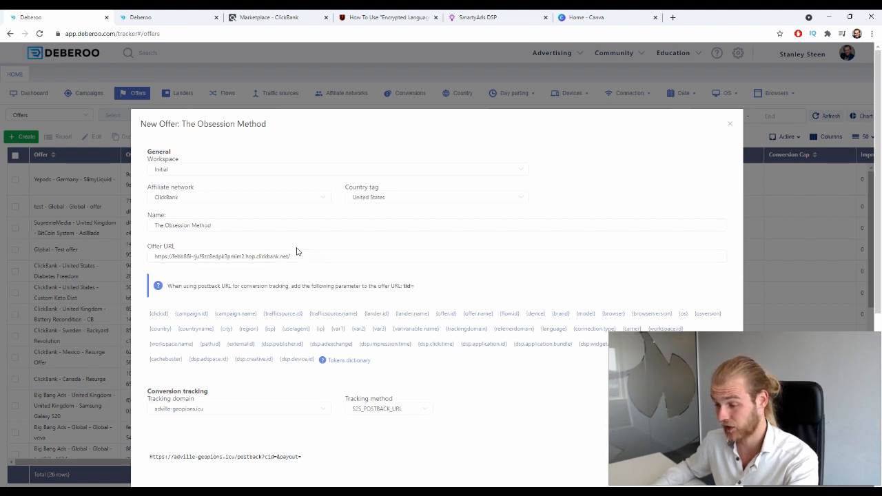
# Append ?tid={clickid} to the Offer URL for postback conversion tracking and save the offer.
pyautogui.click(363, 259)
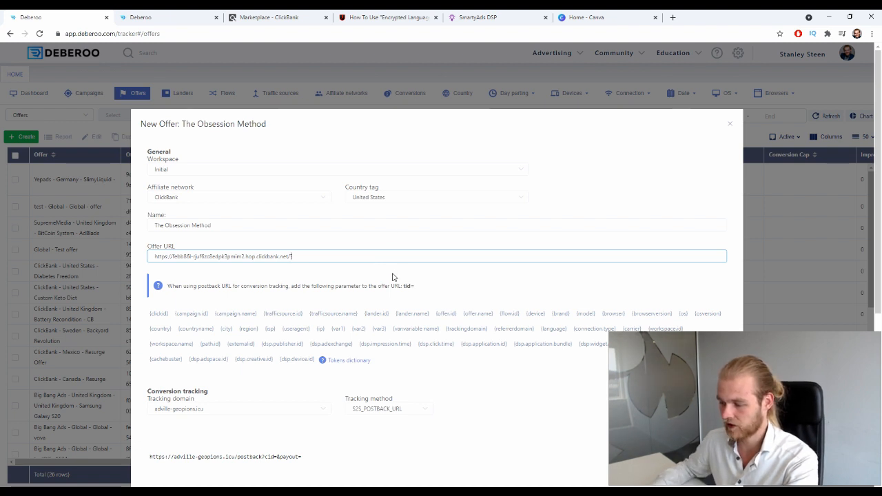
pyautogui.moveTo(404, 285); pyautogui.dragTo(416, 291)
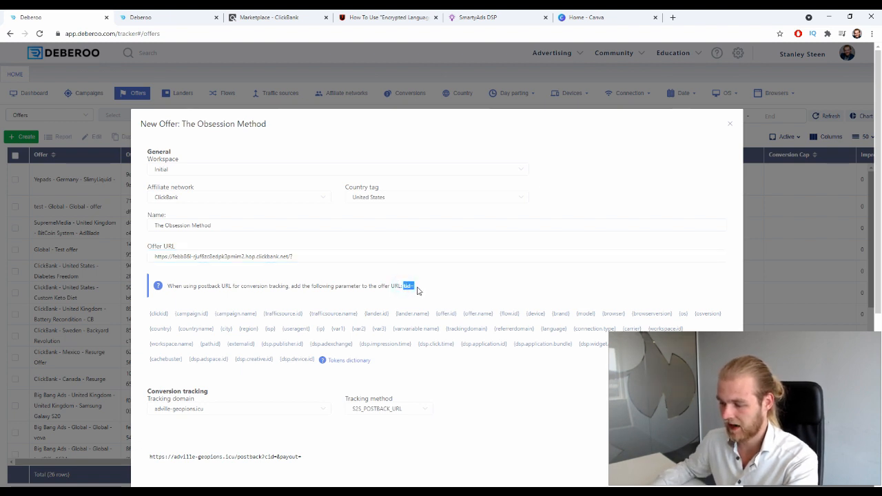
pyautogui.click(316, 255)
pyautogui.hotkey('ctrl', 'v')
pyautogui.click(158, 313)
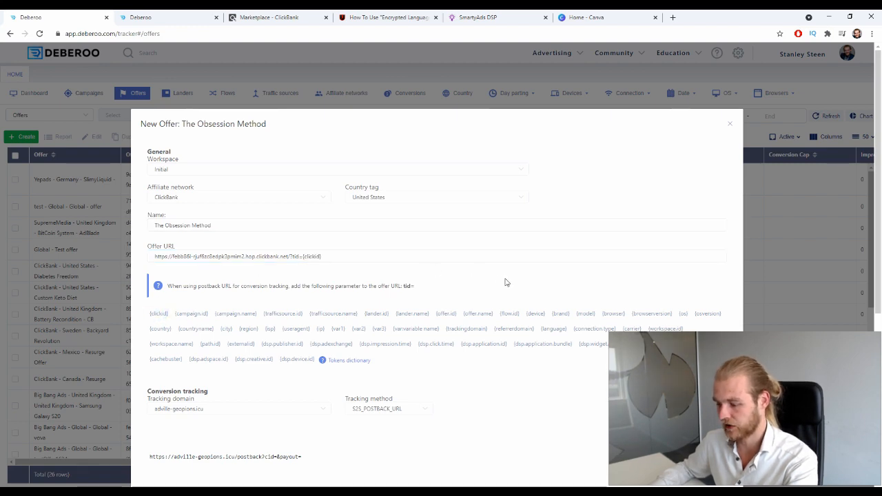
pyautogui.scroll(-4, 505, 282)
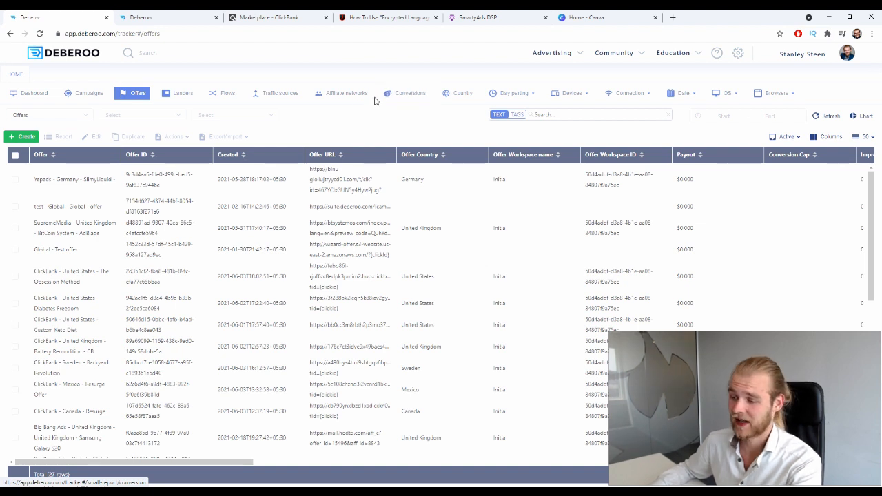
# Open Deberoo's landing page templates and browse the result pages for a template that suits a ClickBank dating offer.
pyautogui.click(210, 15)
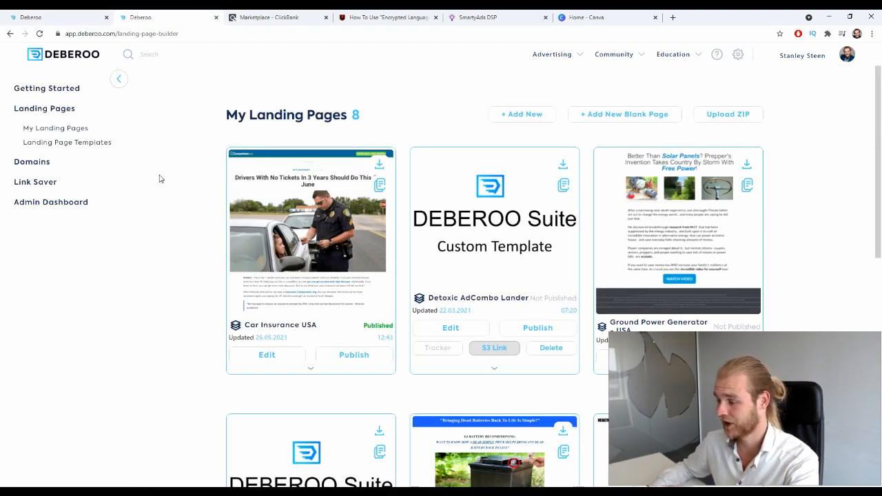
pyautogui.click(78, 142)
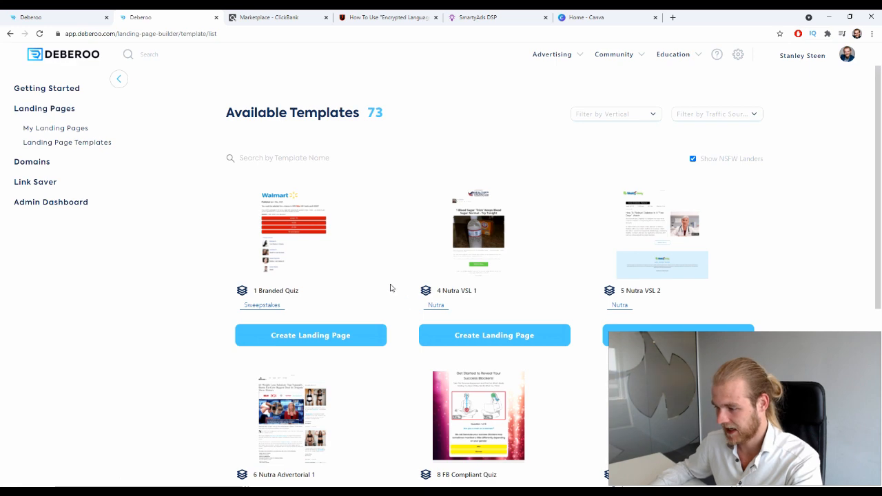
pyautogui.scroll(-3, 231, 186)
pyautogui.scroll(1, 228, 162)
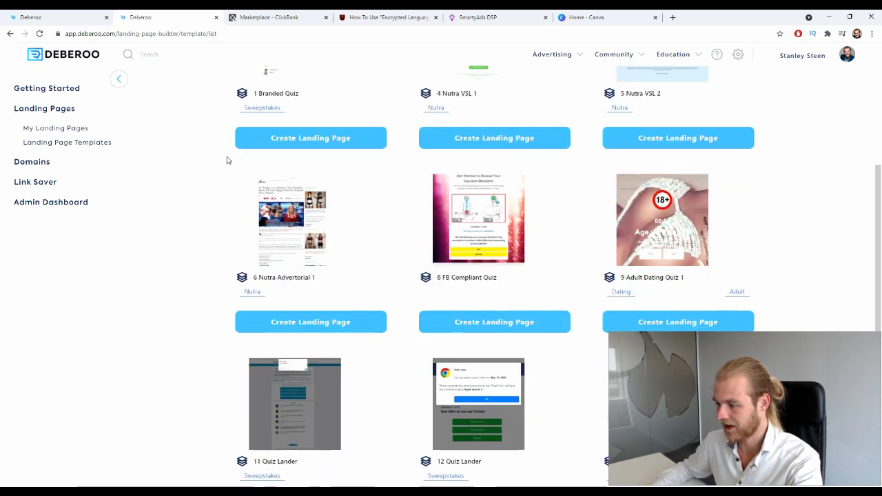
pyautogui.scroll(2, 227, 161)
pyautogui.scroll(-3, 766, 144)
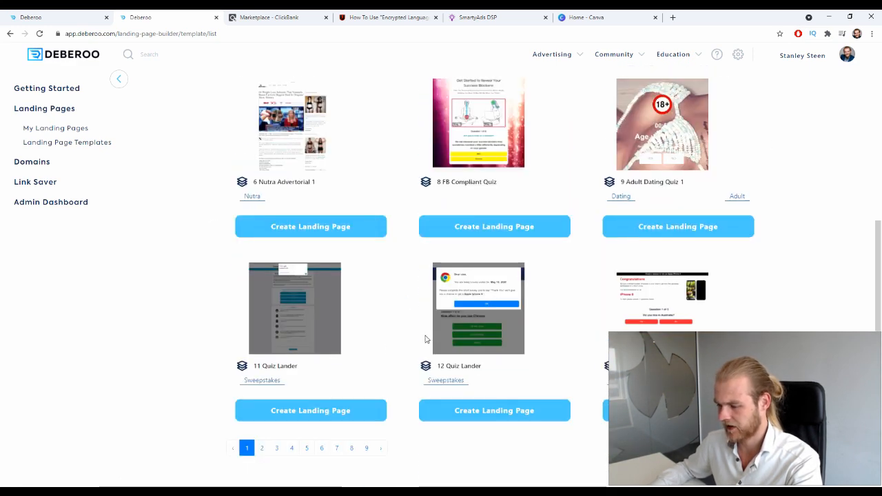
pyautogui.scroll(4, 613, 222)
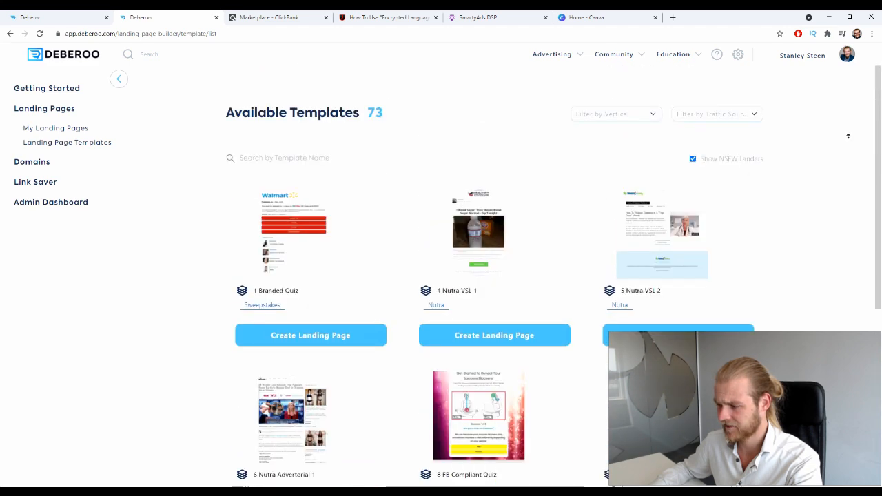
pyautogui.scroll(-4, 844, 141)
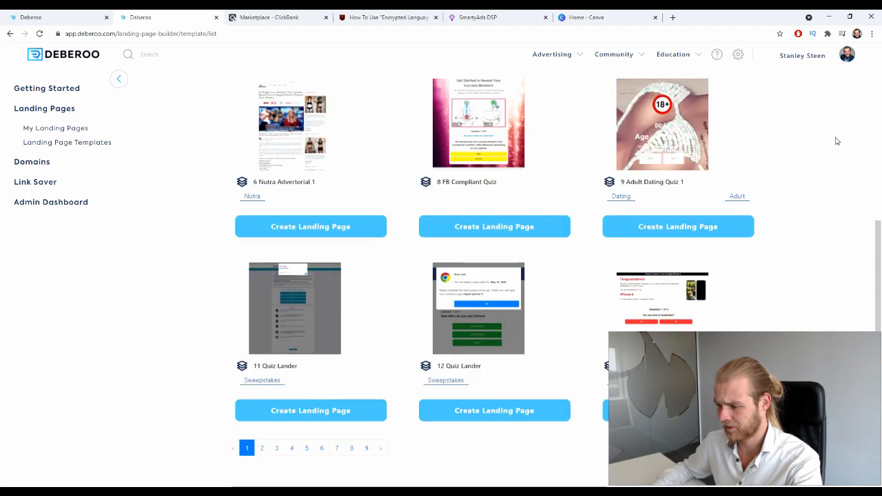
pyautogui.click(261, 447)
pyautogui.scroll(-4, 358, 393)
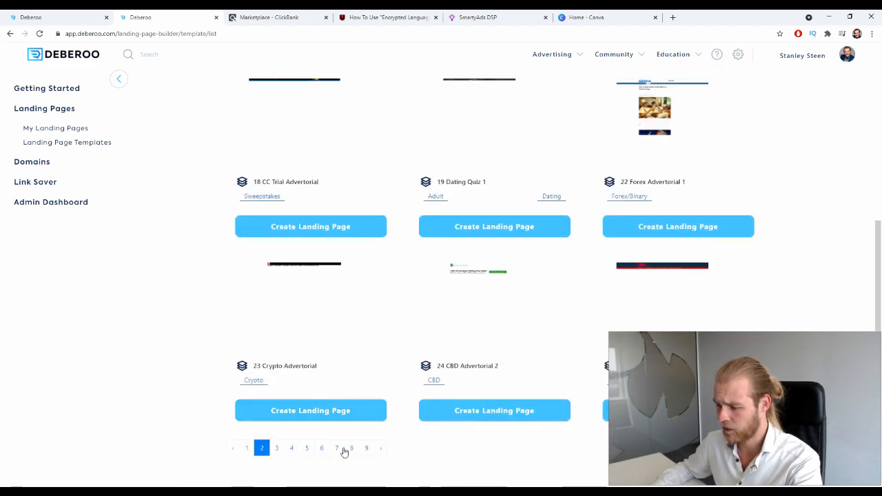
pyautogui.click(366, 449)
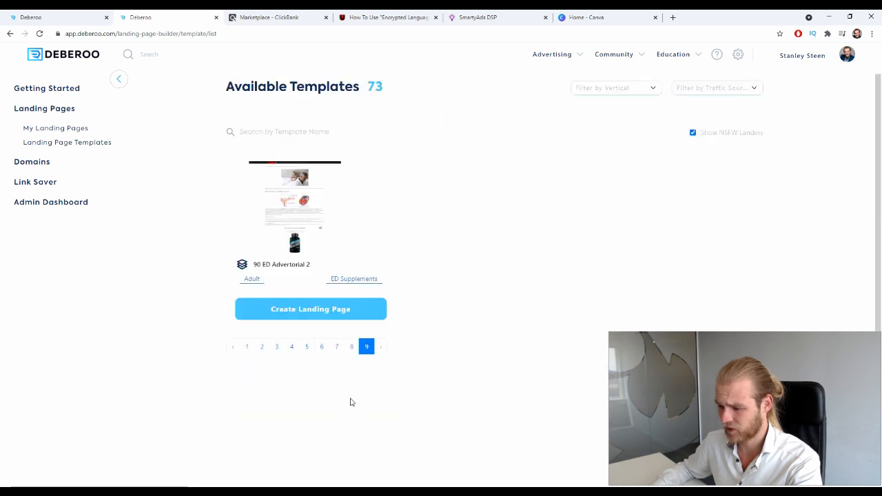
pyautogui.click(351, 346)
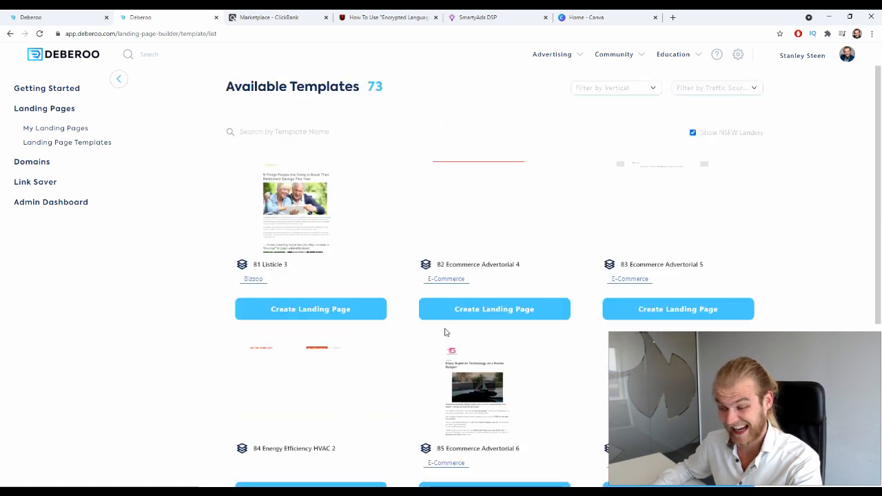
pyautogui.scroll(-4, 427, 317)
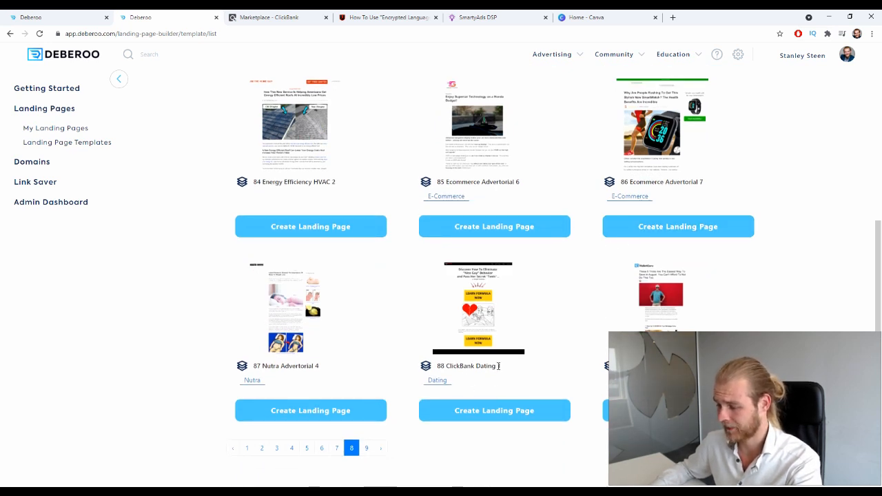
# Create a landing page from the 88 ClickBank Dating 1 template, named The Obsession Method.
pyautogui.click(485, 411)
pyautogui.click(432, 256)
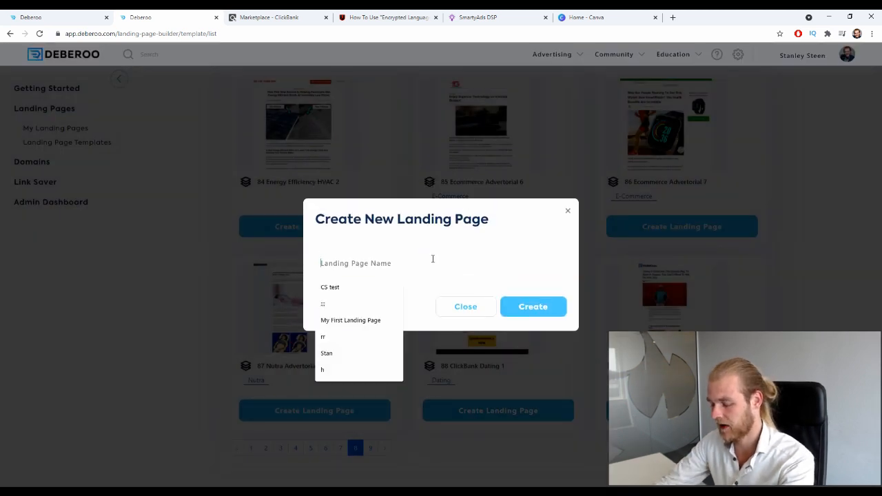
pyautogui.write('The Obsession Met')
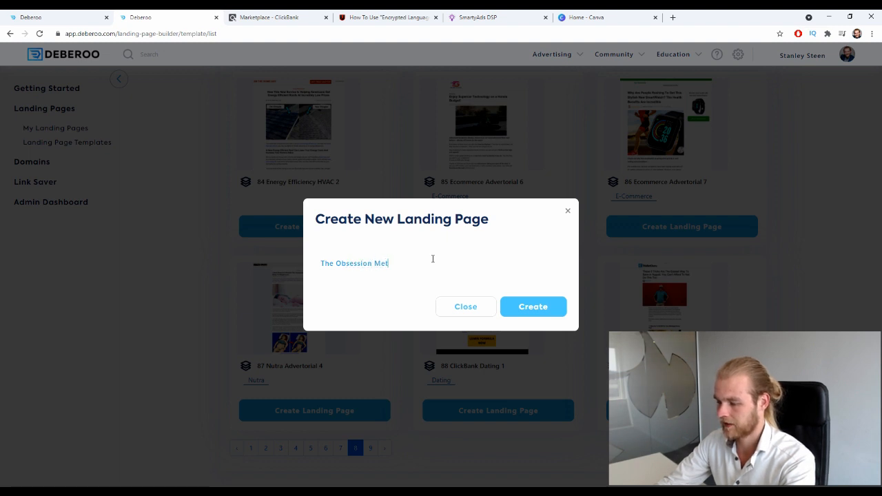
pyautogui.write('hodd')
pyautogui.press('BackSpace')
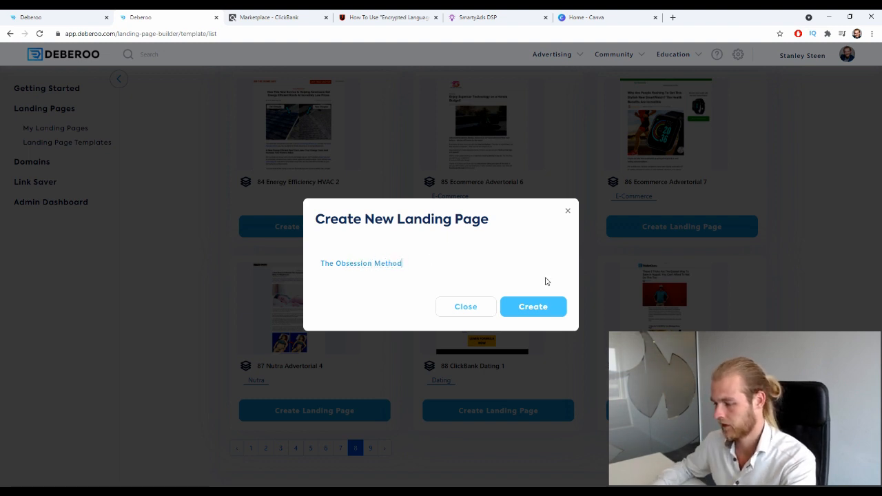
pyautogui.click(560, 305)
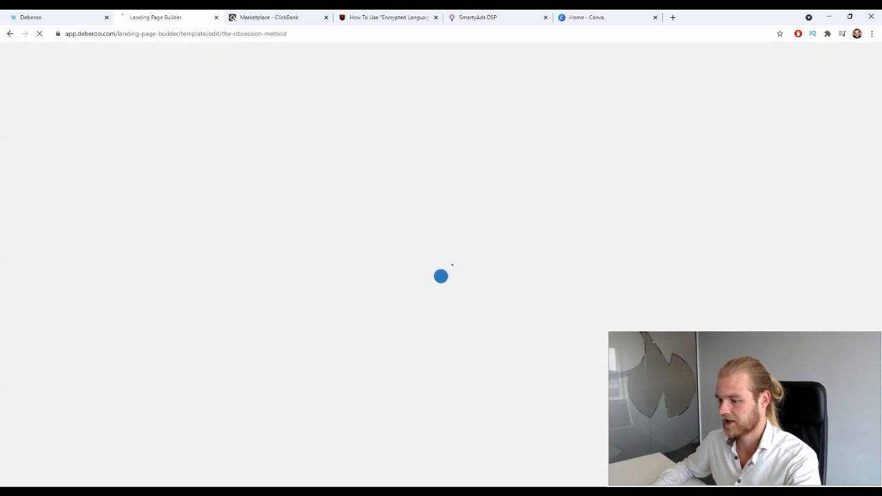
# Examine the new landing page's headline, formula buttons, image, body text and footer in the page builder.
pyautogui.moveTo(350, 492)
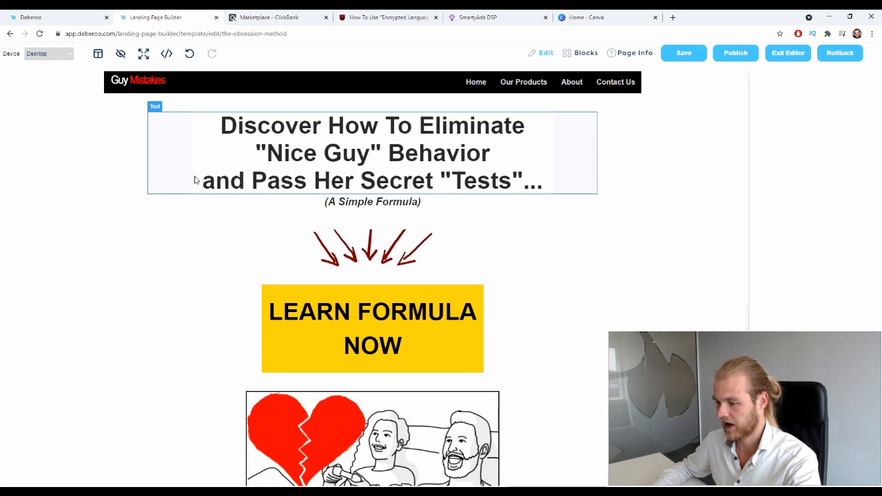
pyautogui.scroll(-1, 460, 176)
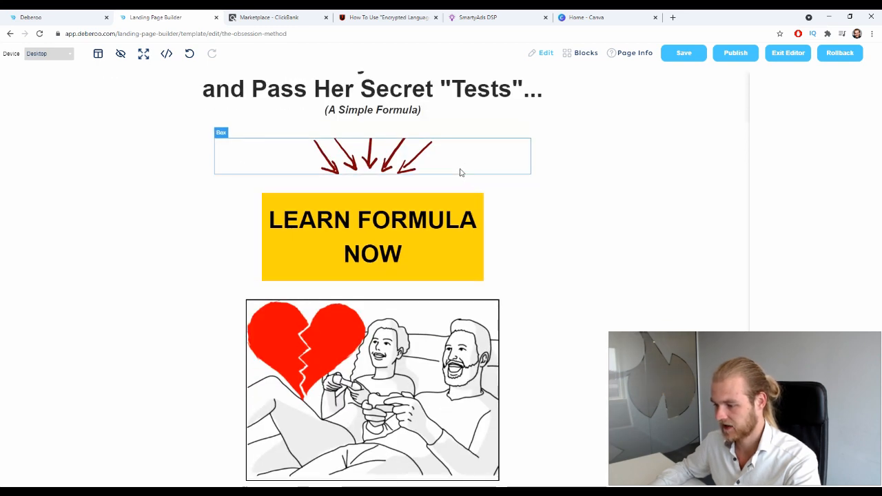
pyautogui.scroll(-2, 445, 177)
pyautogui.scroll(-2, 504, 200)
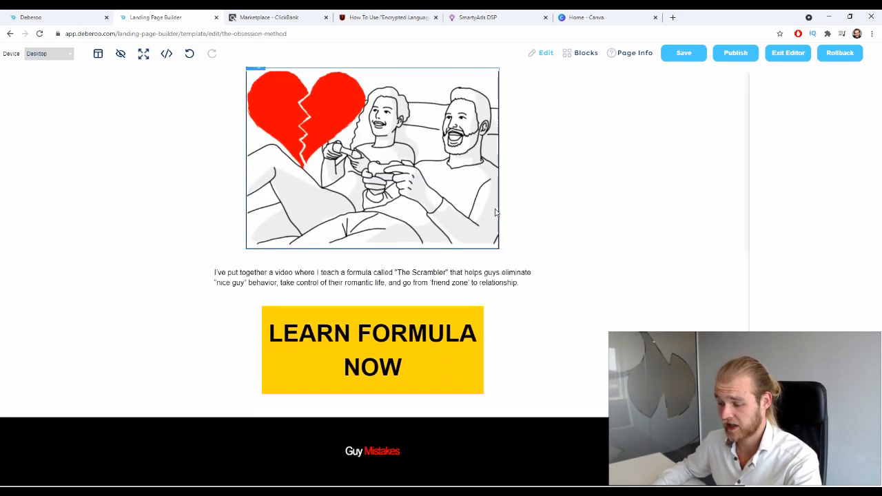
pyautogui.scroll(4, 448, 270)
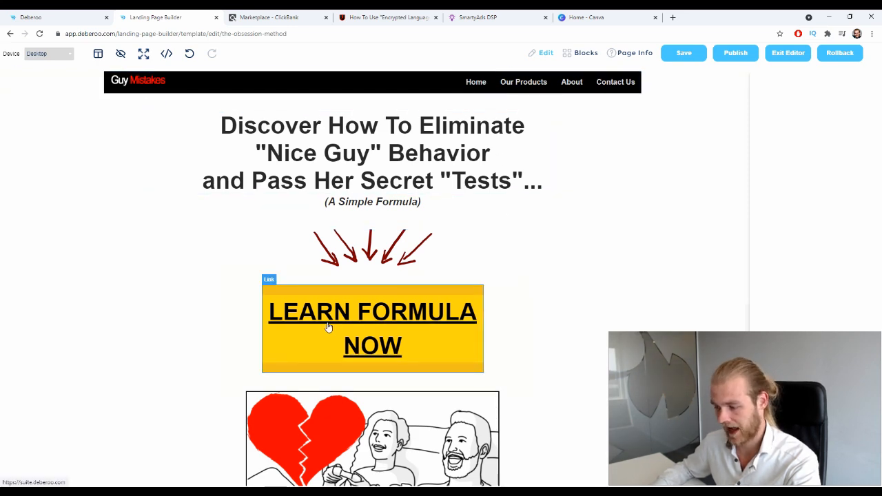
pyautogui.scroll(-2, 329, 328)
pyautogui.scroll(-3, 361, 319)
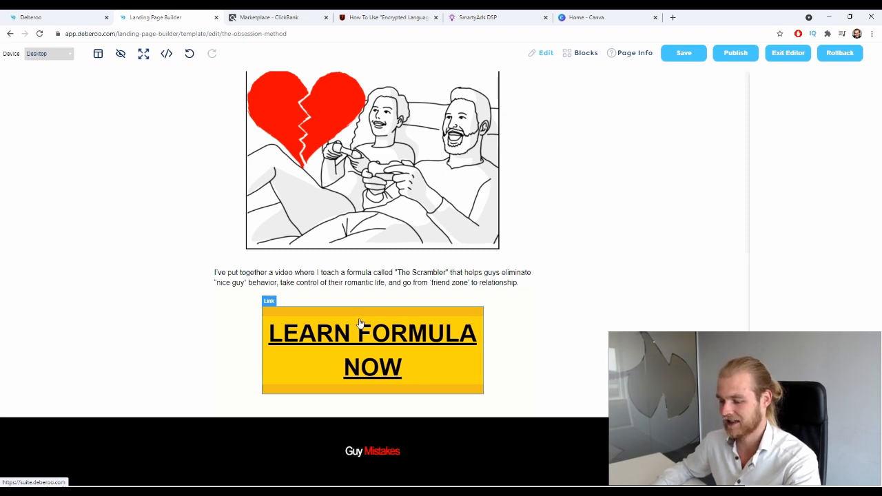
pyautogui.scroll(2, 597, 292)
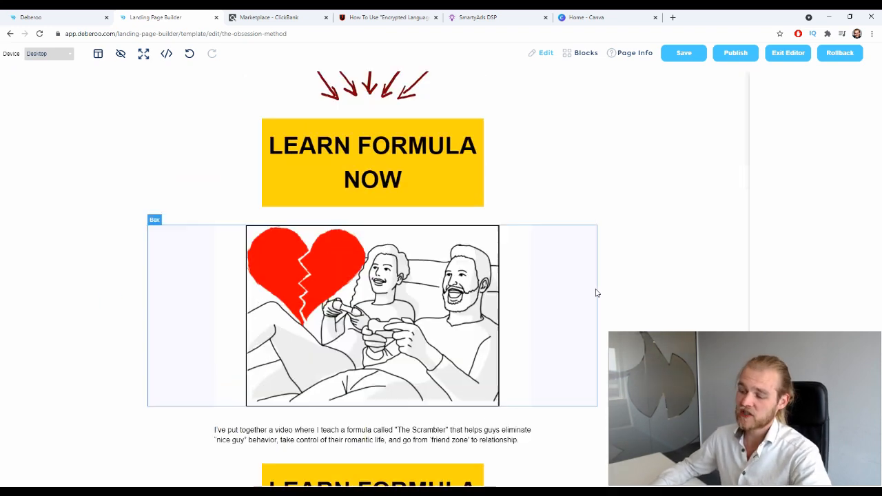
pyautogui.scroll(3, 597, 293)
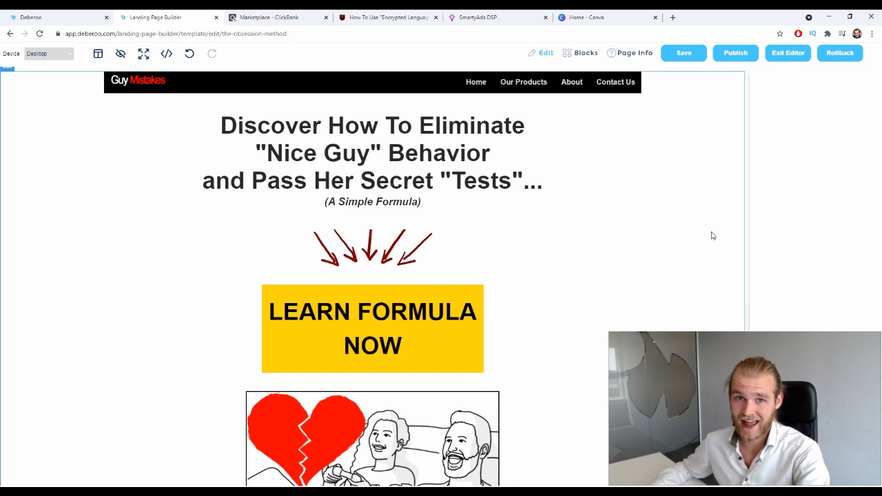
pyautogui.scroll(-3, 689, 246)
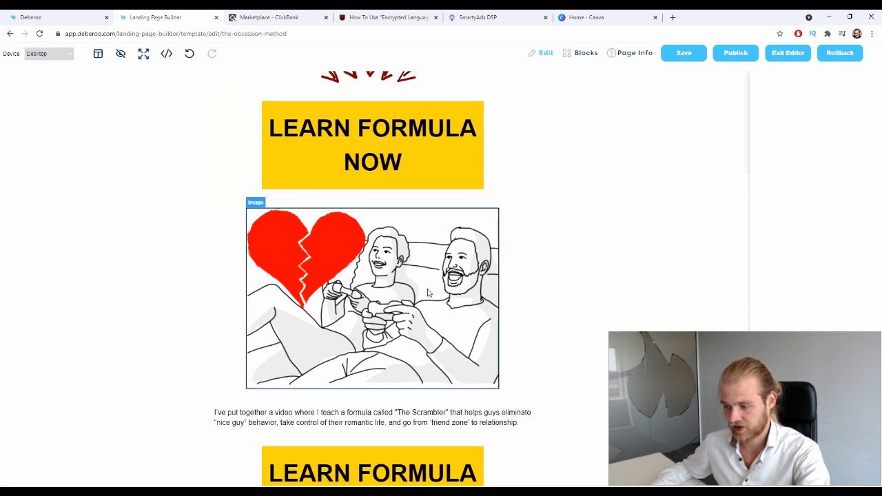
pyautogui.scroll(-3, 380, 283)
pyautogui.scroll(4, 390, 341)
pyautogui.scroll(3, 635, 328)
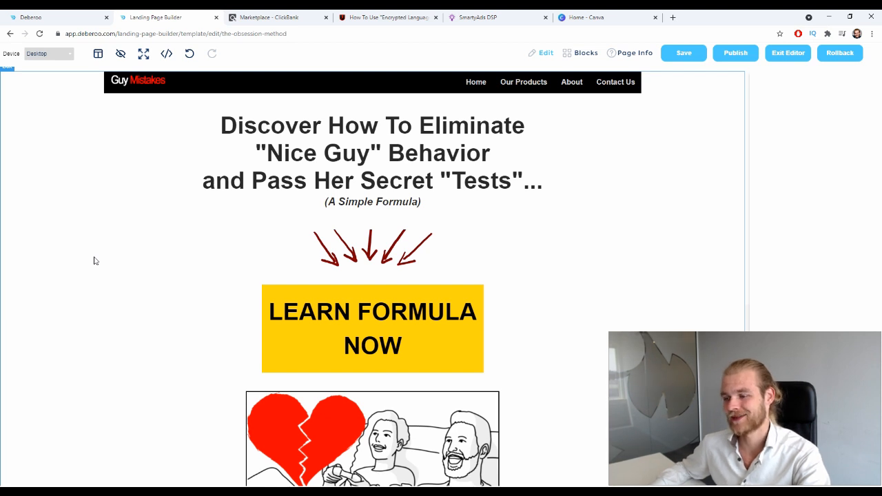
# Switch to the Deberoo tracker, open the tracking URLs in the tracker settings and copy the Click URL.
pyautogui.click(47, 22)
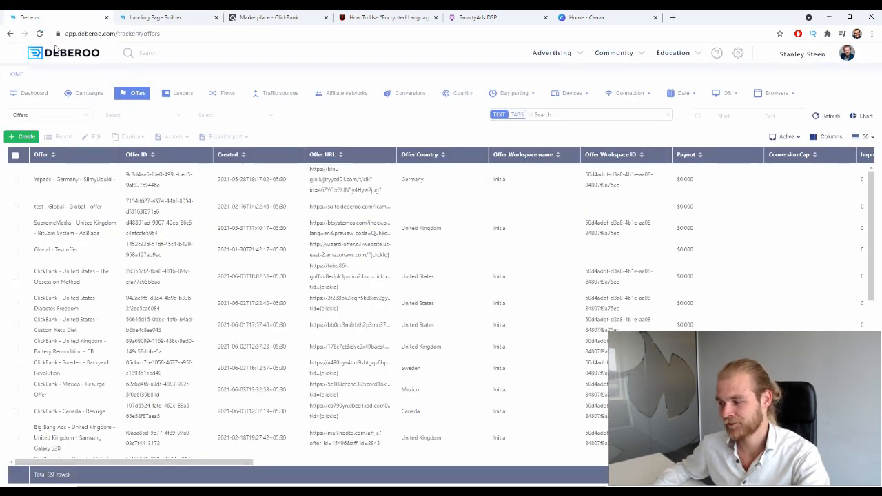
pyautogui.click(817, 62)
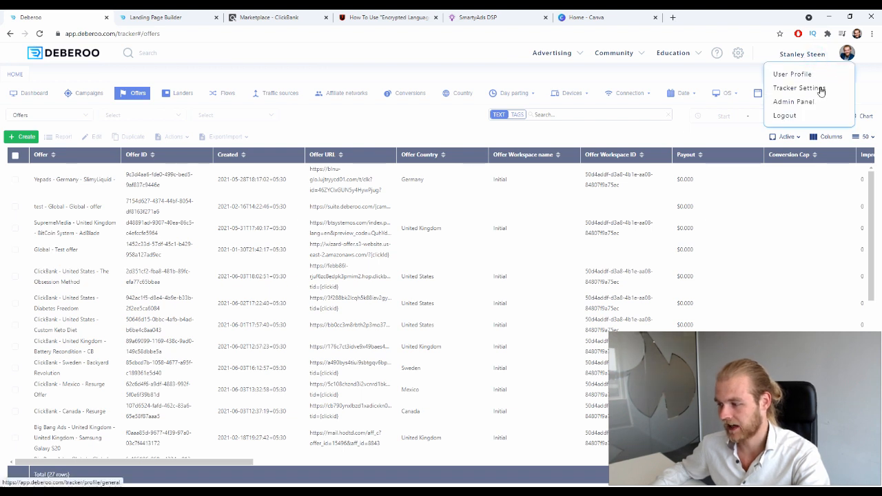
pyautogui.click(821, 90)
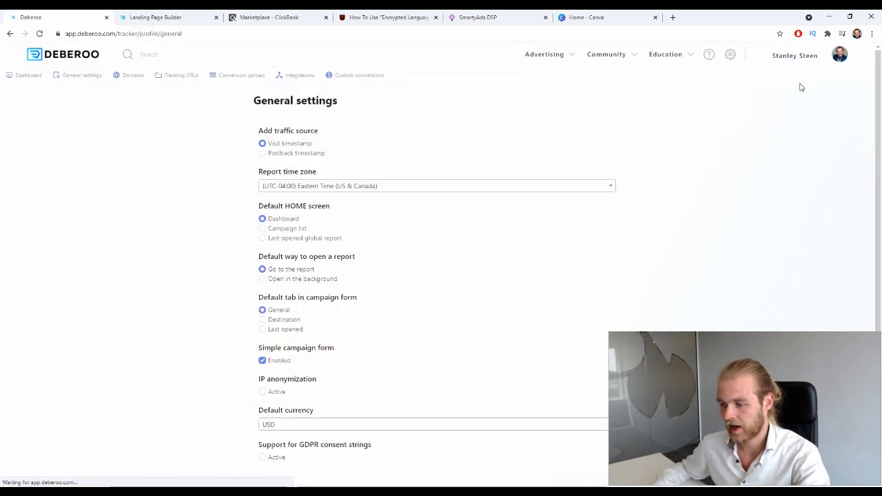
pyautogui.click(170, 84)
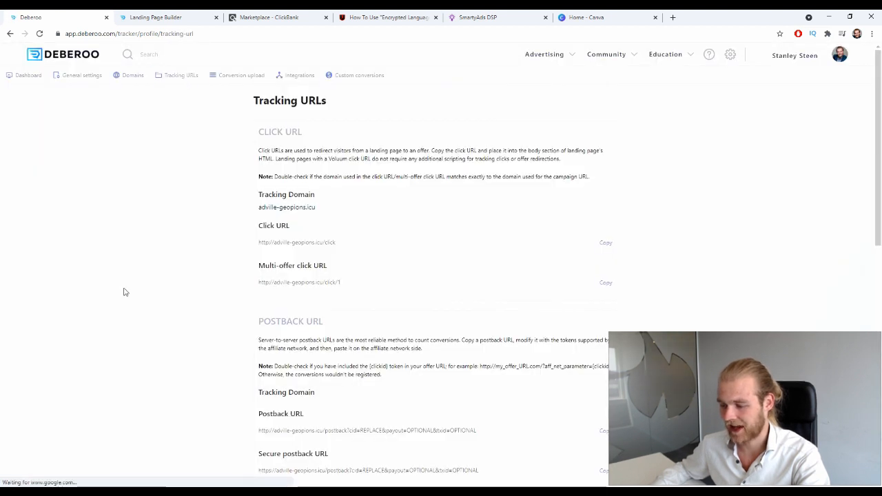
pyautogui.click(372, 242)
pyautogui.hotkey('ctrl', 'c')
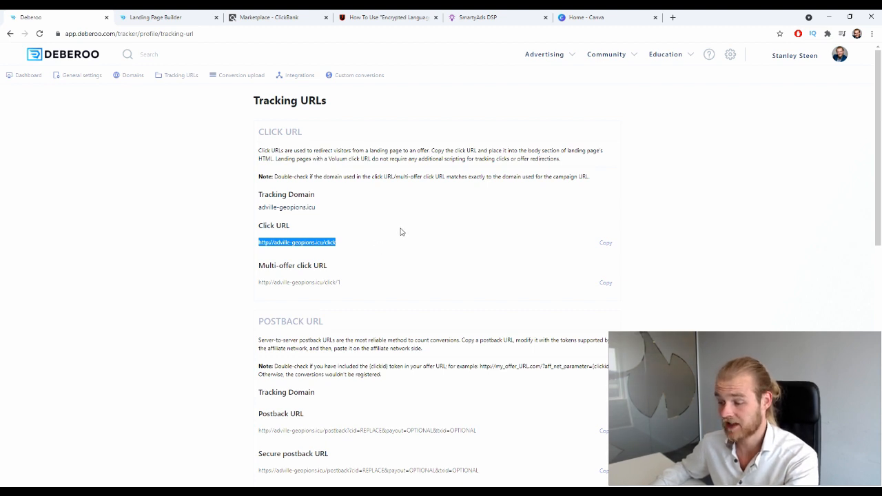
pyautogui.click(188, 15)
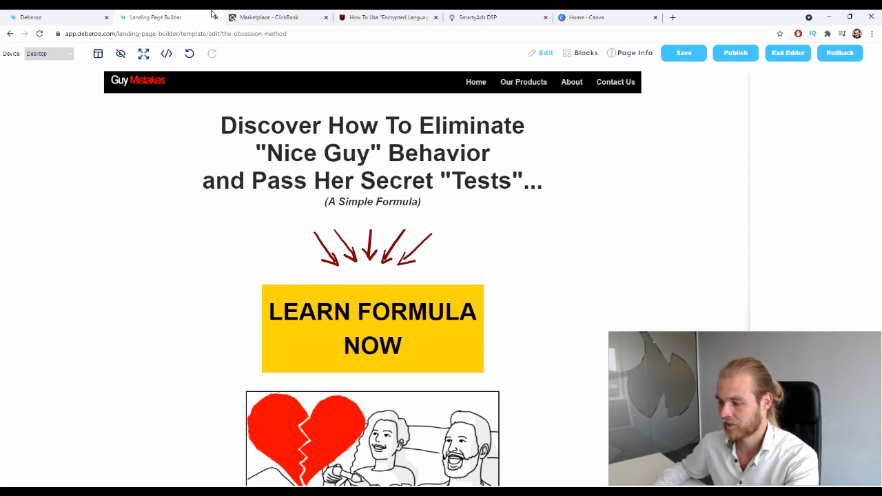
pyautogui.click(629, 59)
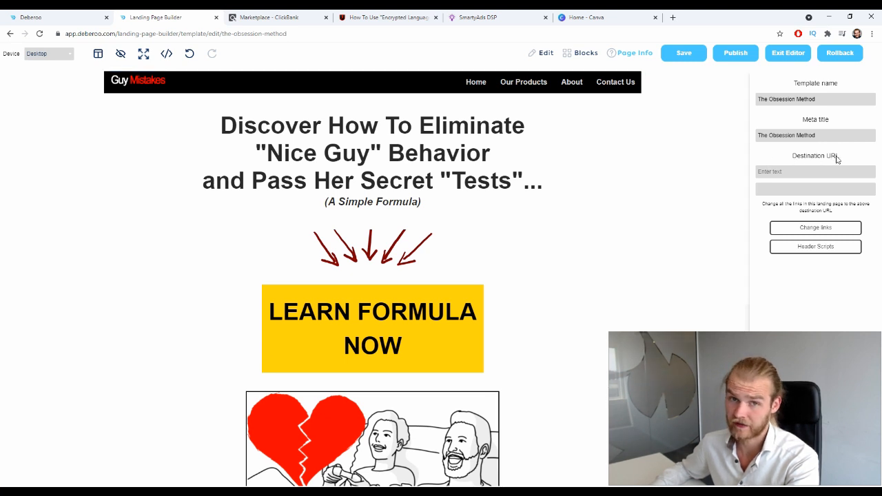
pyautogui.click(770, 171)
pyautogui.hotkey('ctrl', 'v')
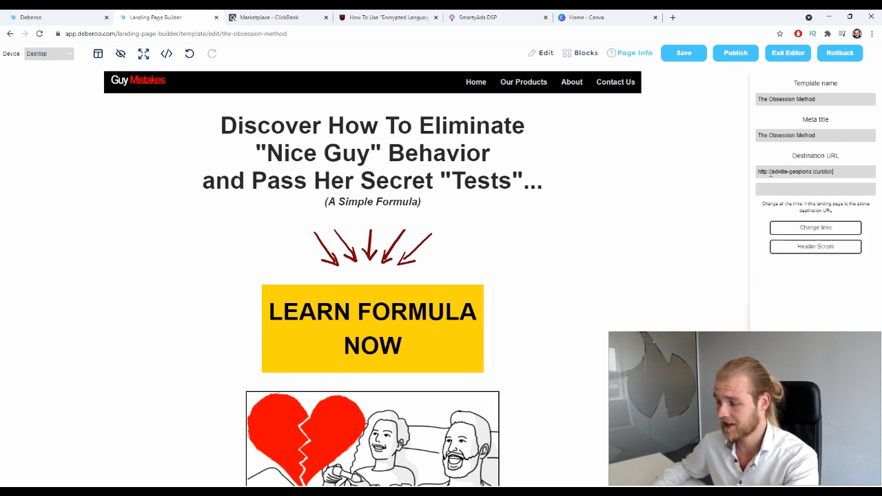
pyautogui.write('s')
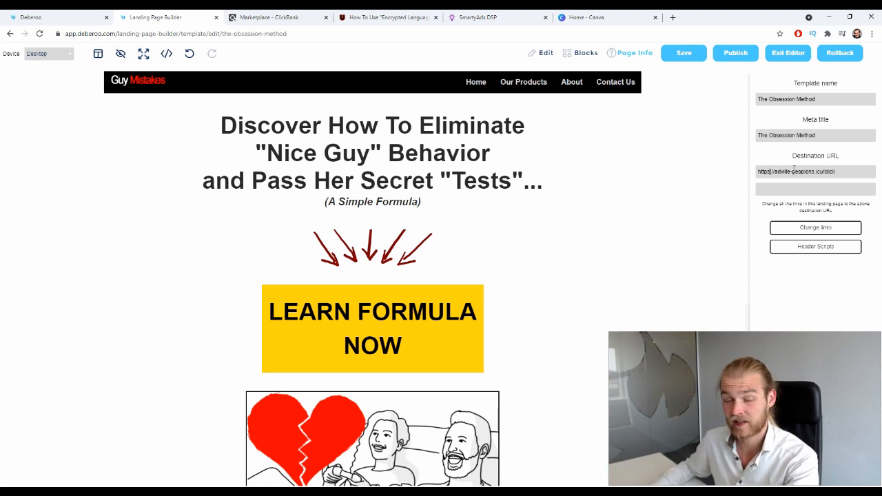
pyautogui.click(821, 229)
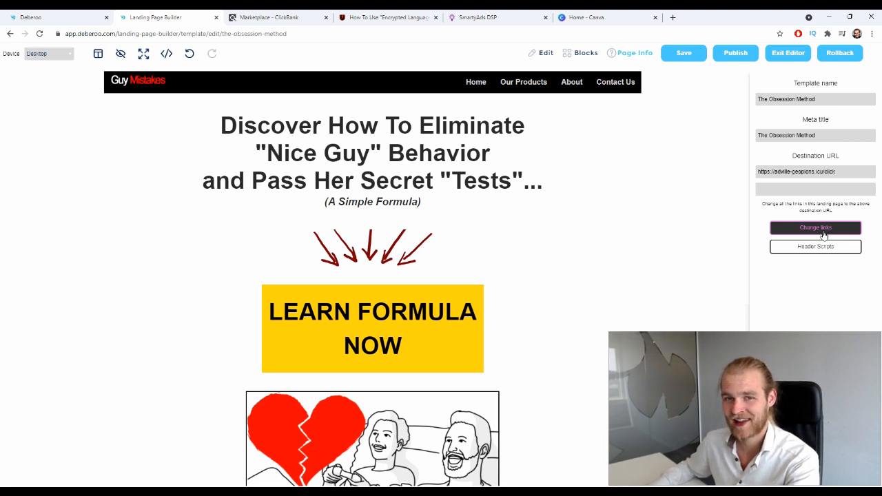
# Publish the landing page to the imakeshhmoney-com domain and look over the published page.
pyautogui.click(740, 60)
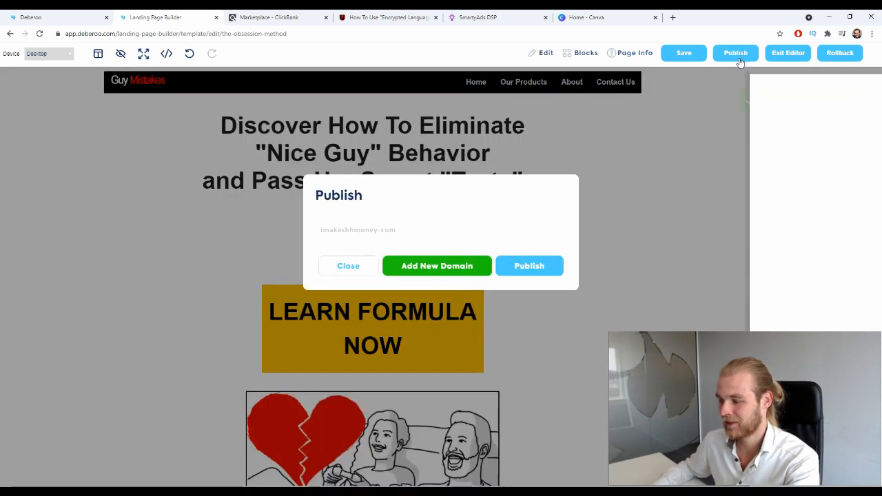
pyautogui.click(531, 266)
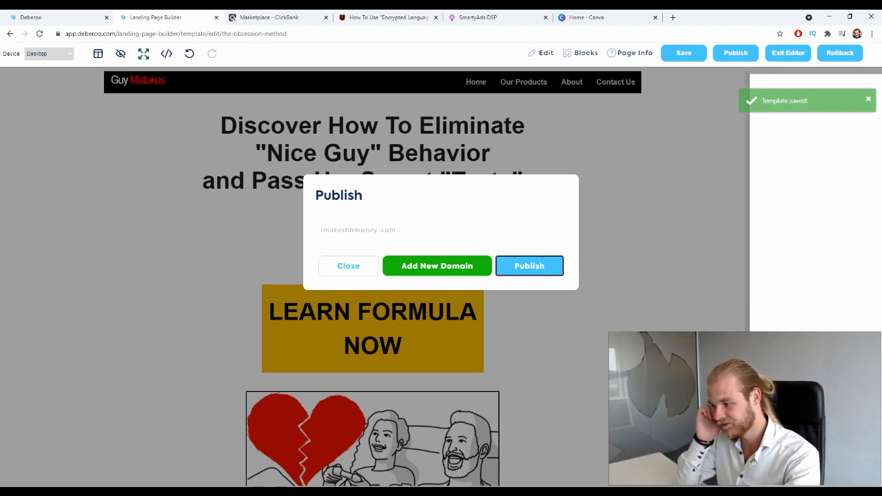
pyautogui.moveTo(281, 493)
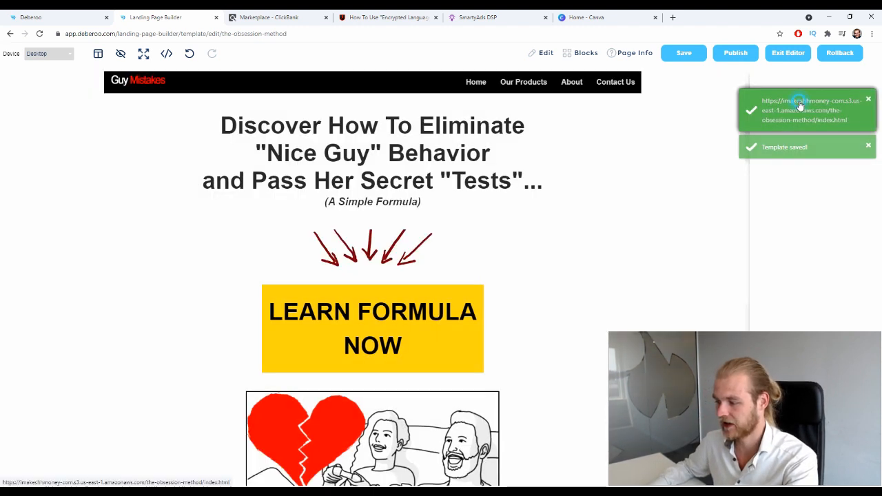
pyautogui.click(793, 108)
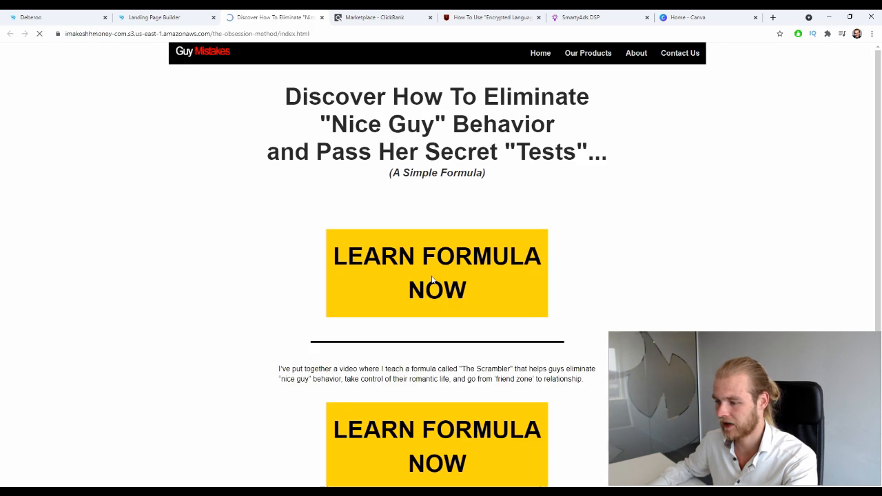
pyautogui.scroll(-4, 259, 150)
pyautogui.scroll(5, 258, 148)
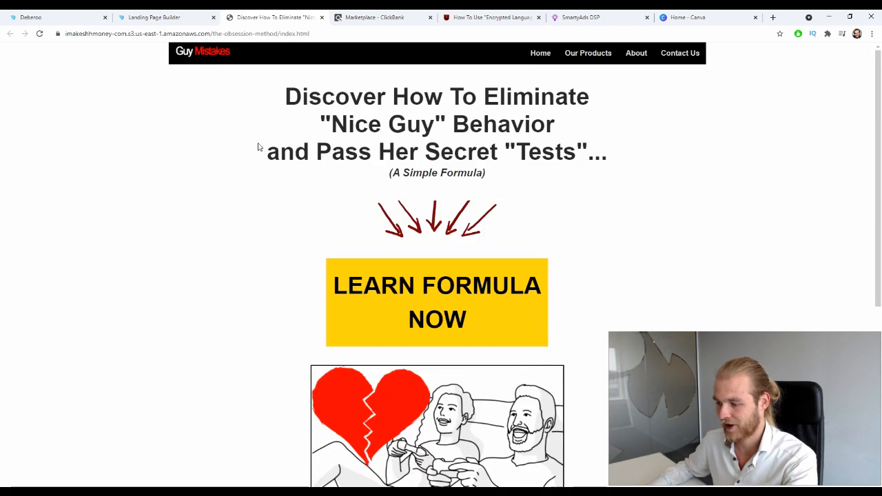
pyautogui.scroll(-4, 630, 180)
pyautogui.scroll(4, 606, 169)
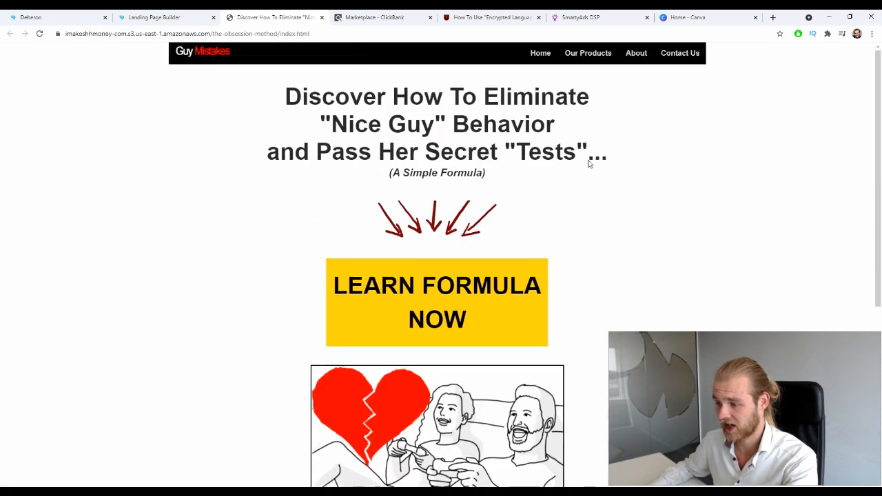
# Copy the published landing page's URL and close that page.
pyautogui.click(317, 35)
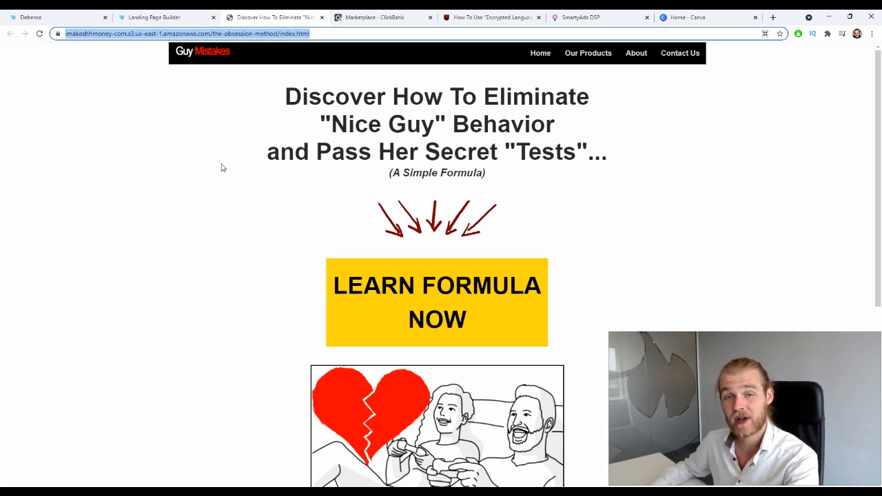
pyautogui.write('canva.com')
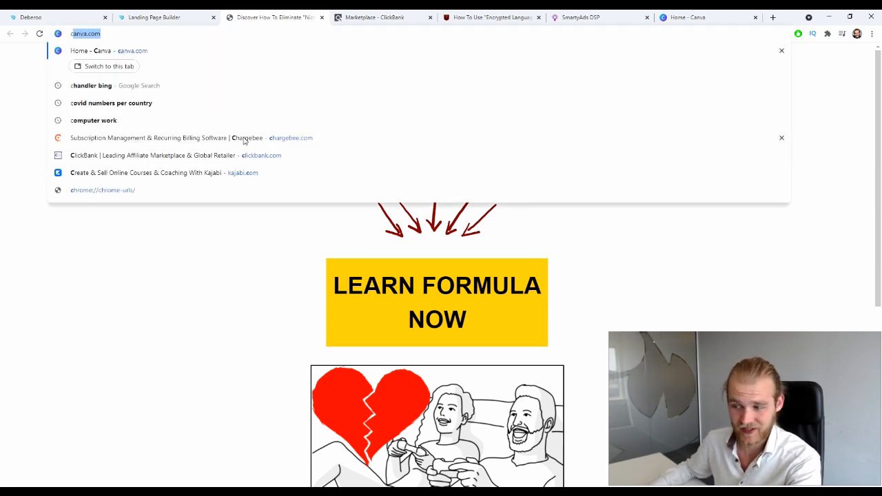
pyautogui.click(267, 347)
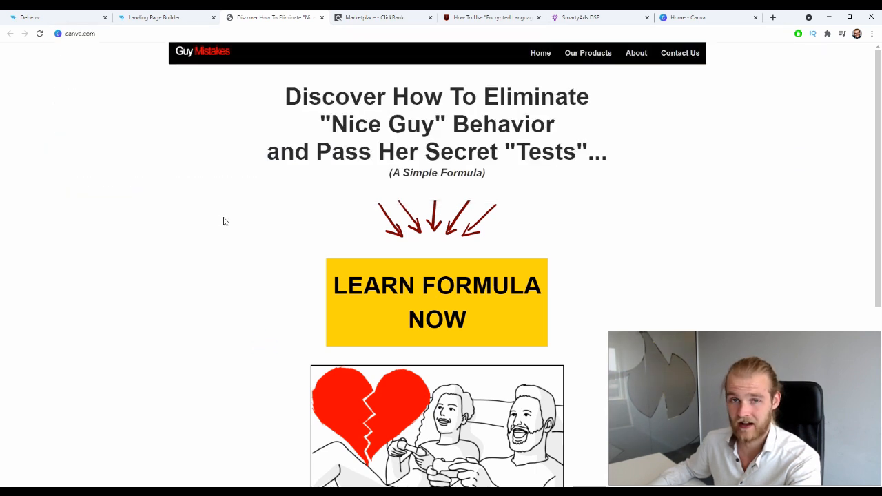
pyautogui.click(321, 17)
# Switch to the Deberoo tracker and start a new lander in the Initial workspace with the country tag United States.
pyautogui.click(55, 17)
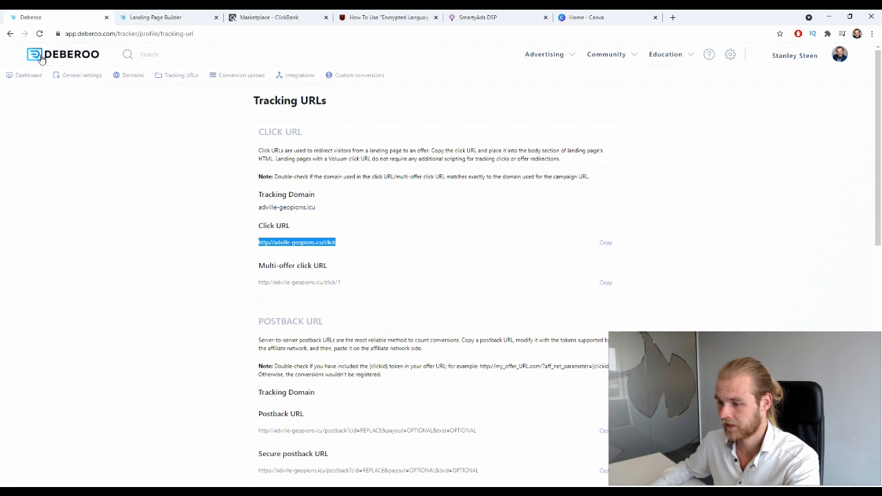
pyautogui.click(29, 75)
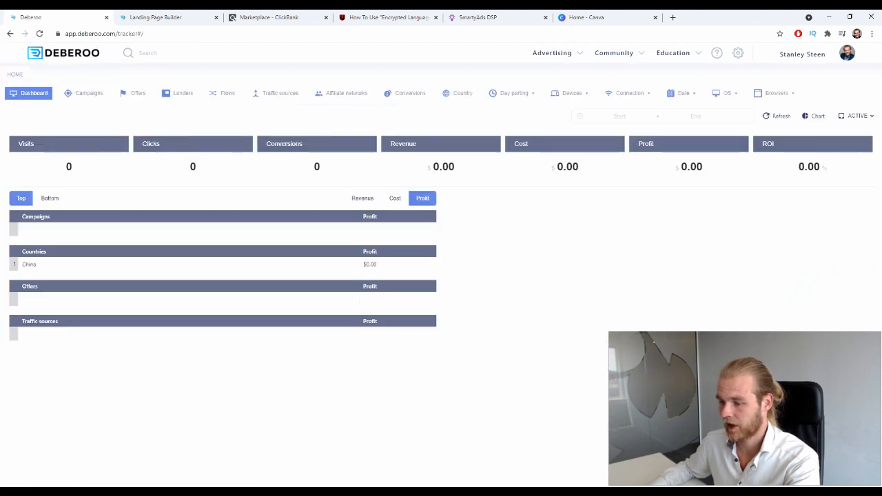
pyautogui.click(173, 98)
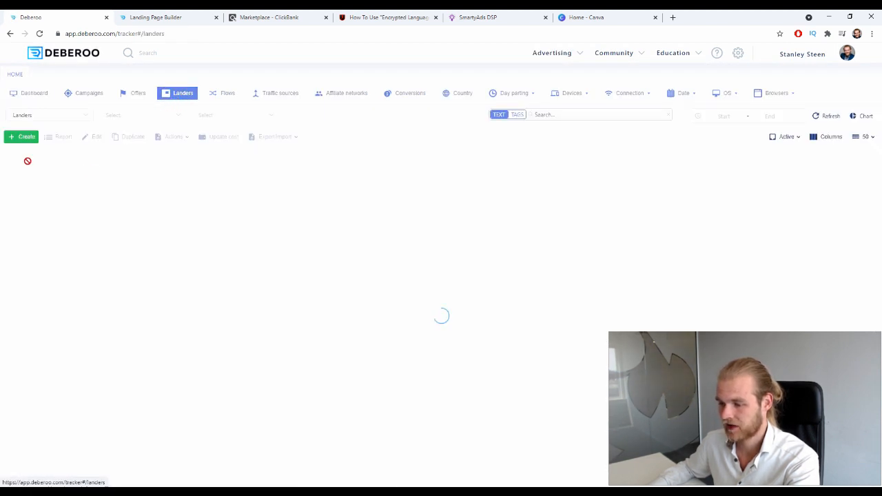
pyautogui.click(25, 137)
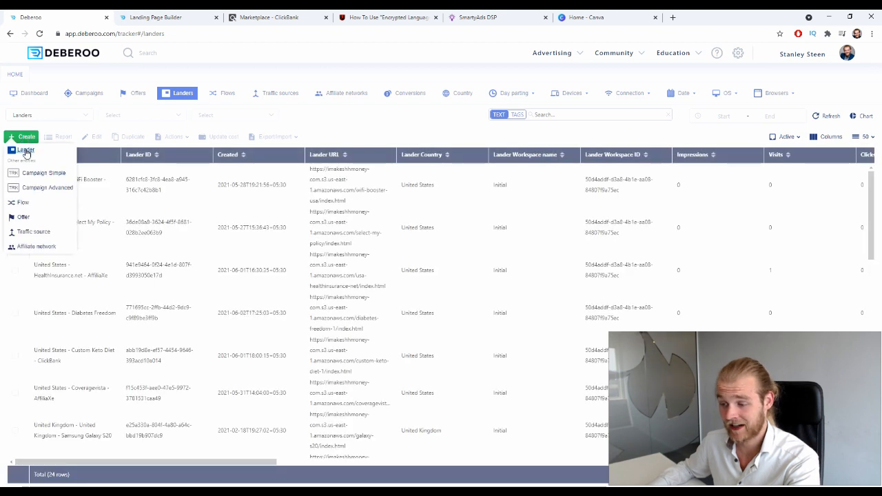
pyautogui.click(25, 150)
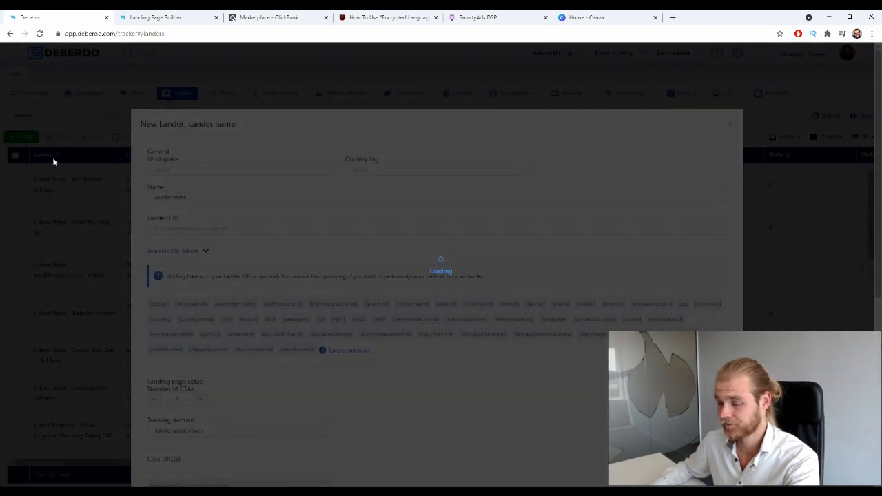
pyautogui.click(195, 169)
pyautogui.click(200, 189)
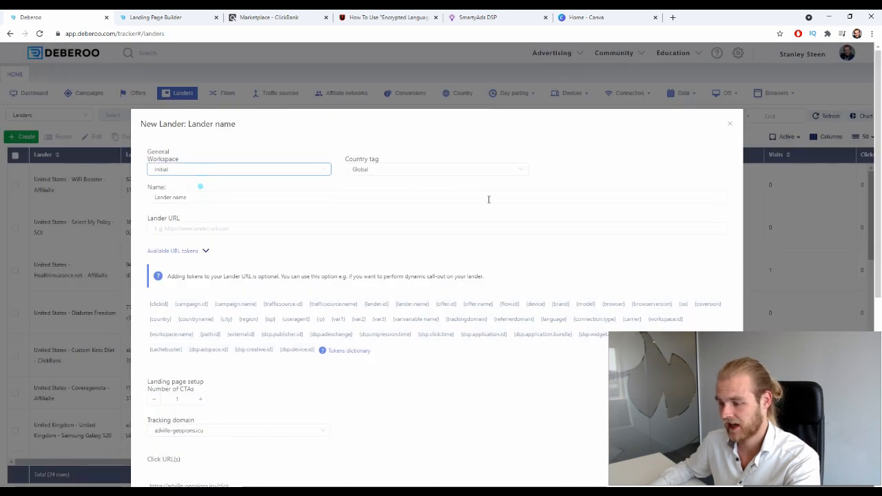
pyautogui.click(403, 170)
pyautogui.write('uni')
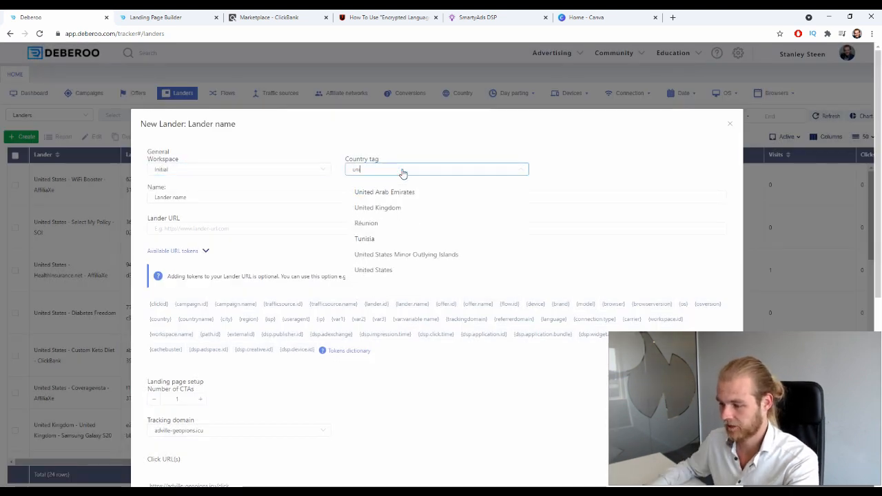
pyautogui.click(397, 274)
# Name the new lander The Obsession Method - CB.
pyautogui.click(227, 195)
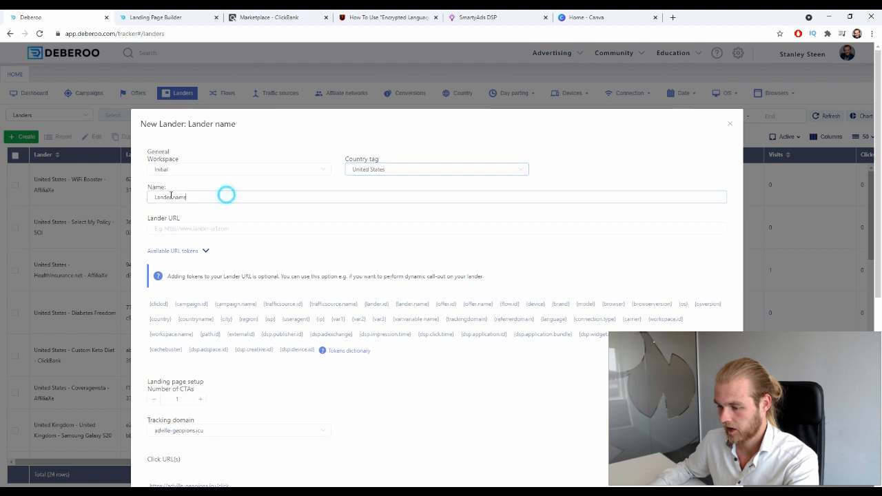
pyautogui.tripleClick(171, 196)
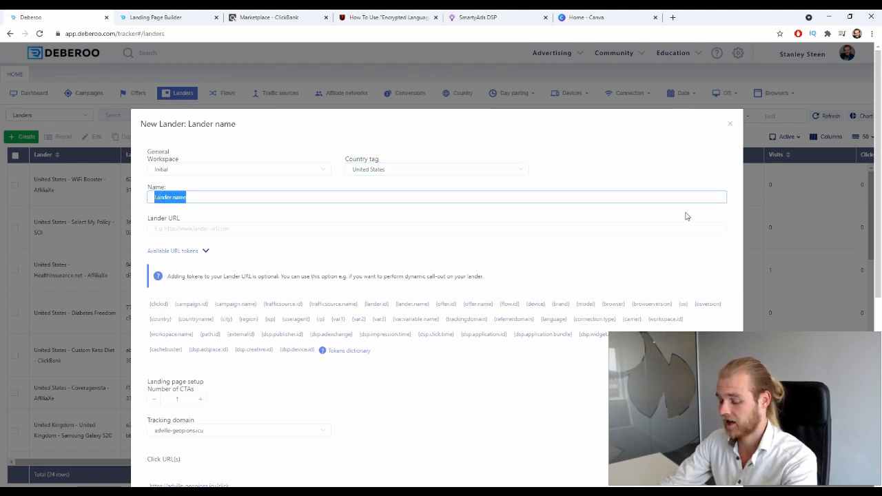
pyautogui.write('The Obse')
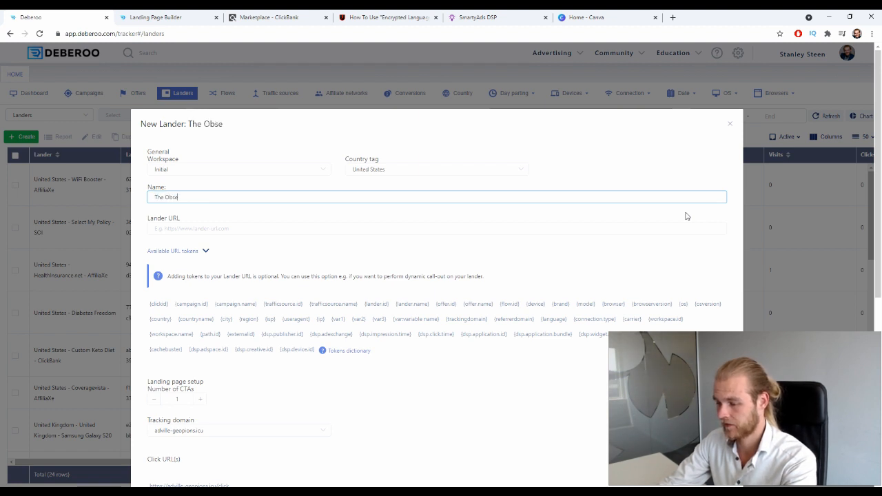
pyautogui.write('ssion Method')
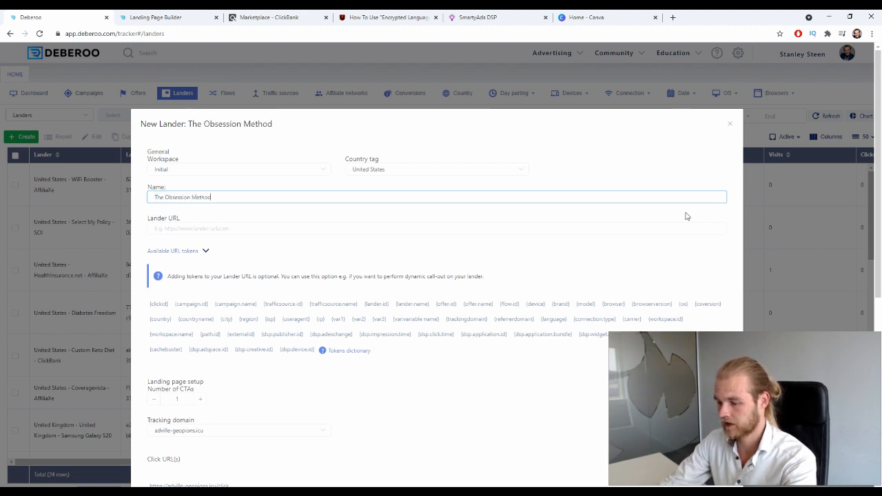
pyautogui.write(' - CB')
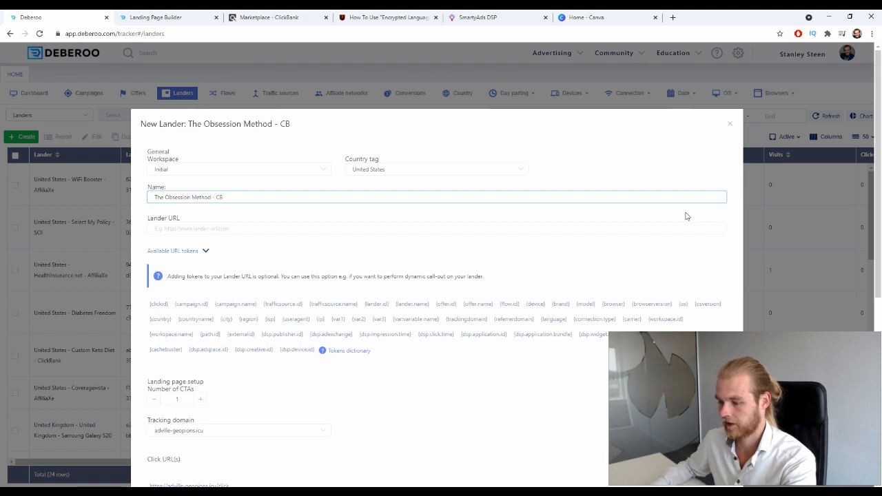
pyautogui.click(198, 228)
pyautogui.write('https://imakeshmoney-com.s3.us-east-1.amazonaws.com/the-obsession-method/index.htm')
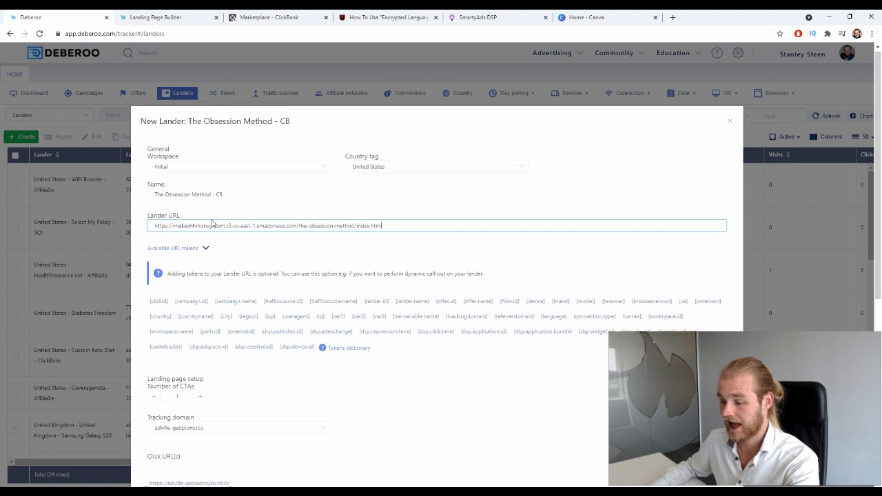
pyautogui.scroll(-2, 233, 233)
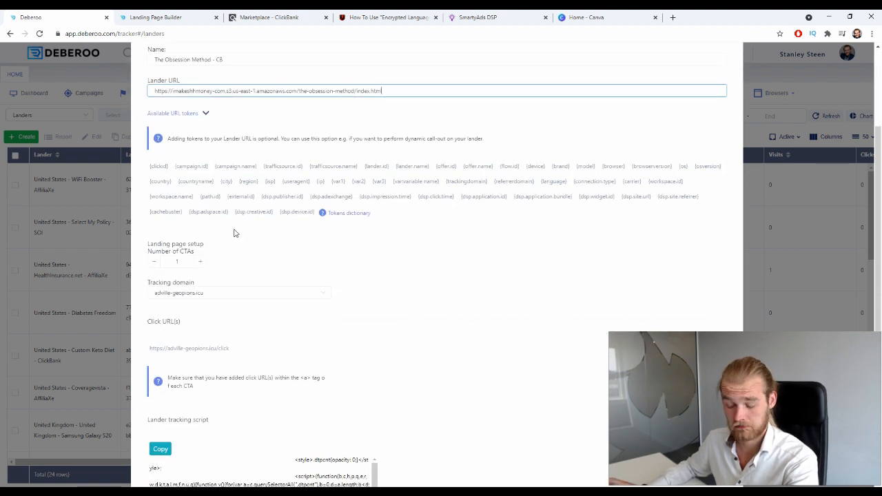
pyautogui.scroll(-3, 451, 281)
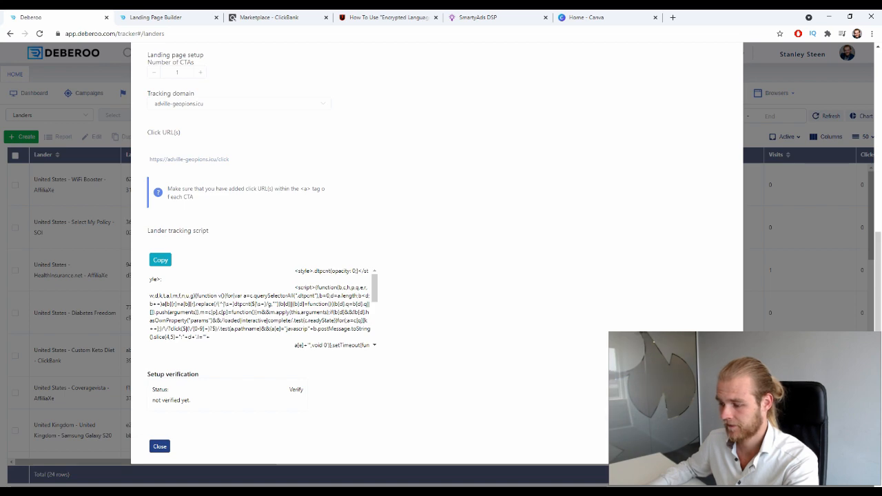
pyautogui.click(160, 446)
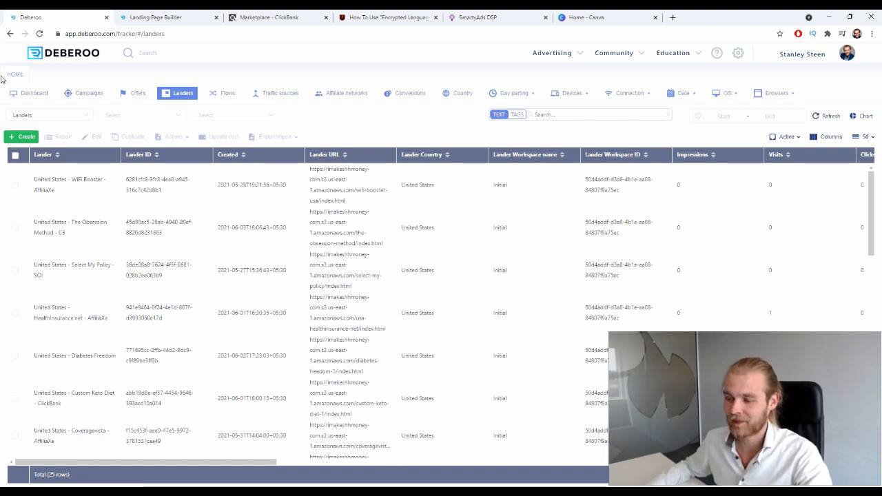
# Start a new simple campaign in the Initial workspace with traffic source SmartyAds DSP - Test and country tag United States.
pyautogui.click(86, 99)
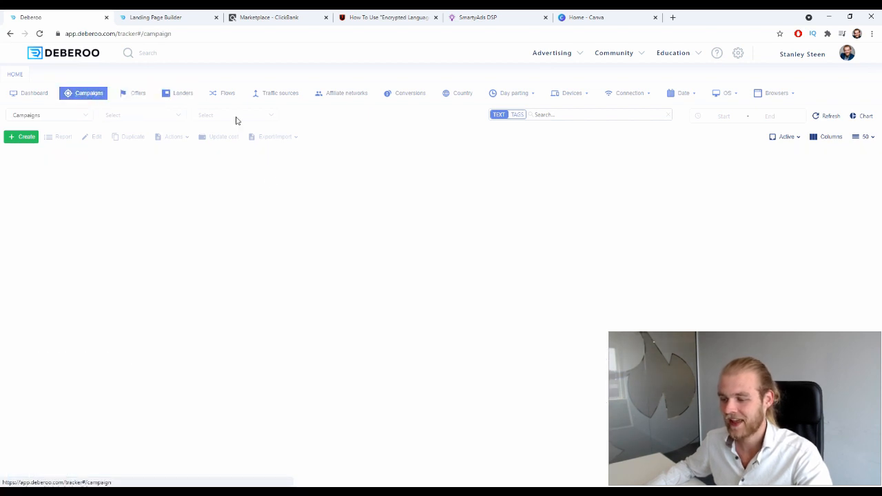
pyautogui.click(21, 136)
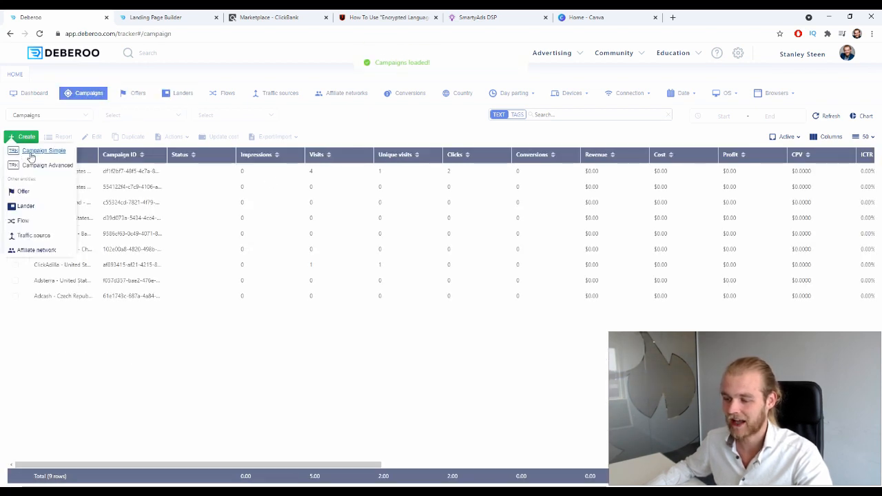
pyautogui.click(35, 151)
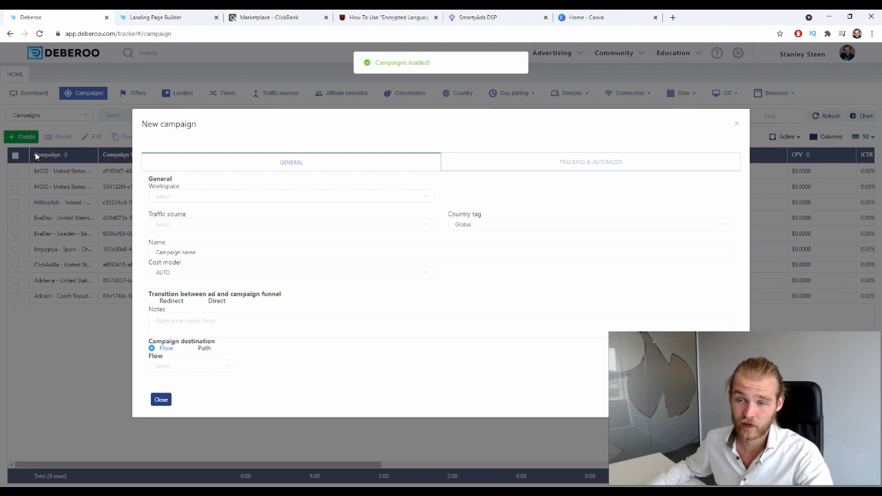
pyautogui.click(266, 195)
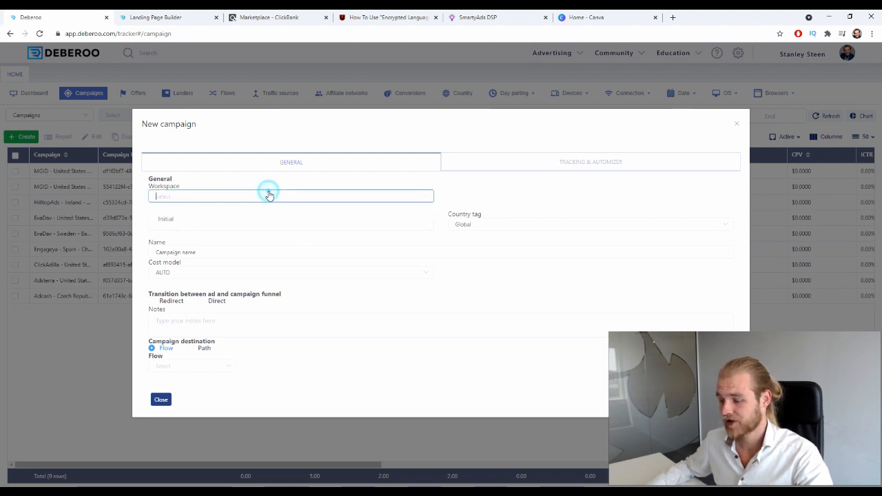
pyautogui.click(228, 225)
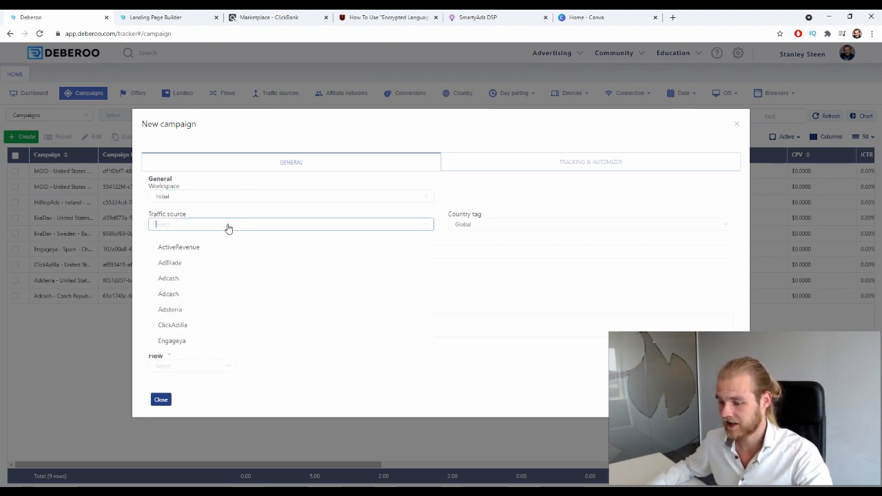
pyautogui.scroll(-5, 230, 243)
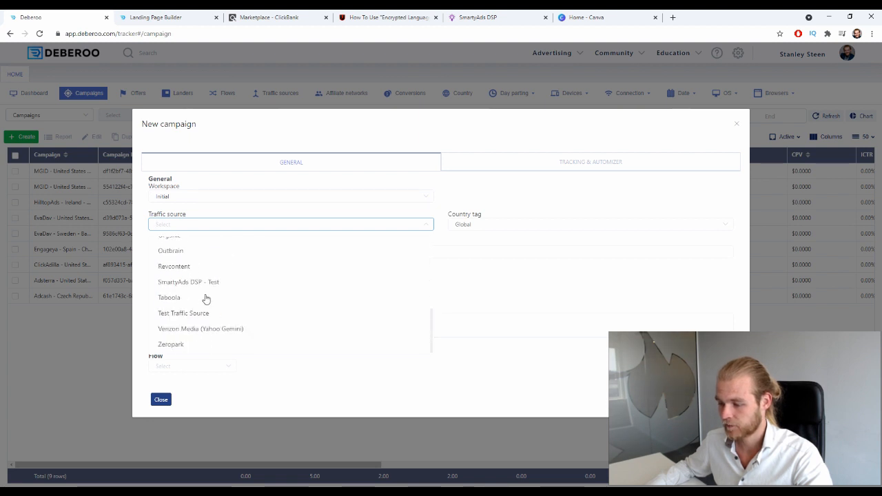
pyautogui.click(196, 283)
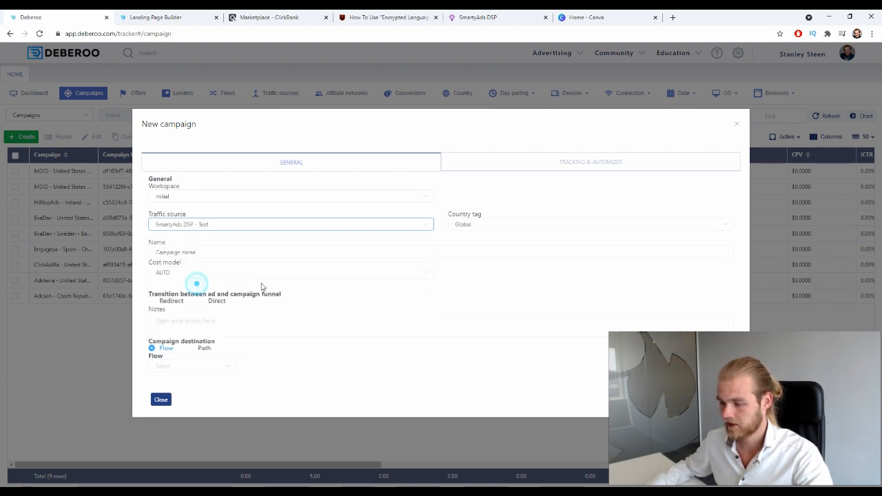
pyautogui.click(472, 227)
pyautogui.write('unit')
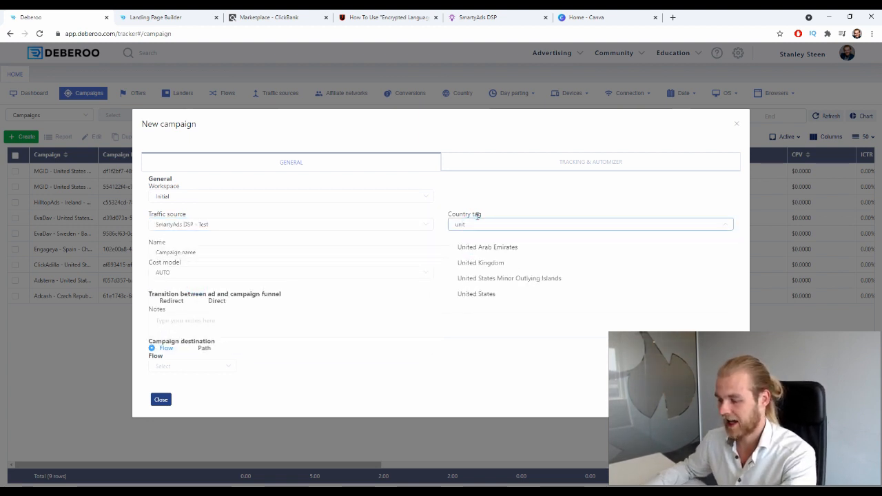
pyautogui.click(511, 294)
# Name the new campaign The Obsession Method - ClickBank.
pyautogui.moveTo(197, 252); pyautogui.dragTo(166, 252)
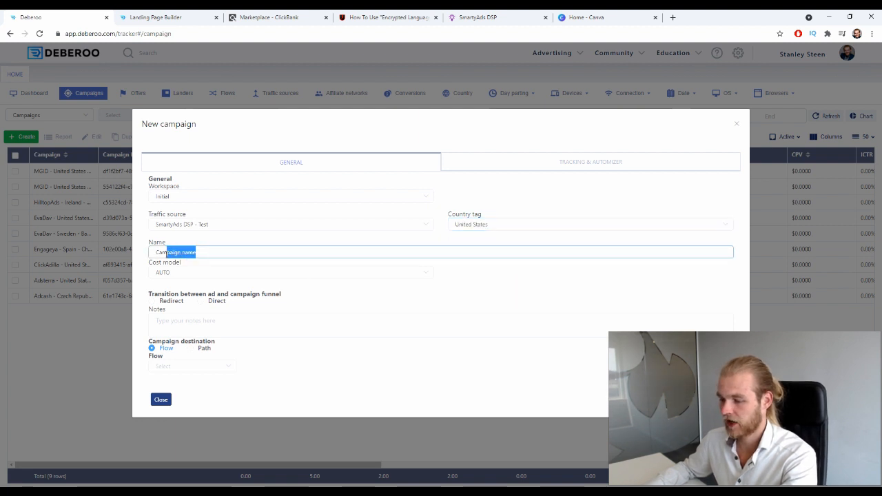
pyautogui.hotkey('shift', 'Left')
pyautogui.hotkey('shift', 'Left')
pyautogui.hotkey('shift', 'Left')
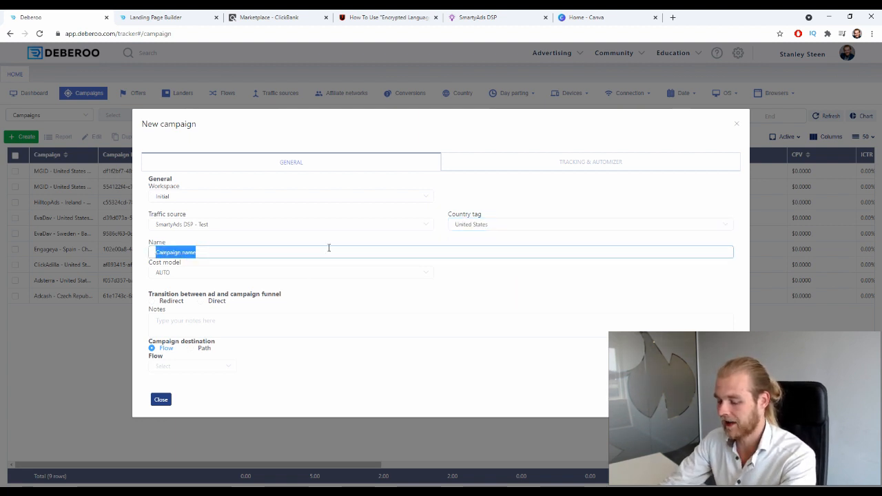
pyautogui.write('The Or')
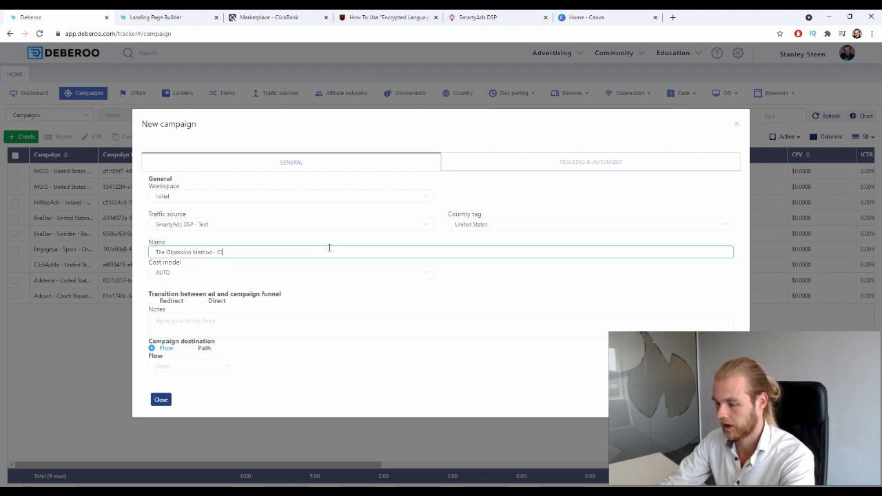
pyautogui.write('session Method - ClickBank')
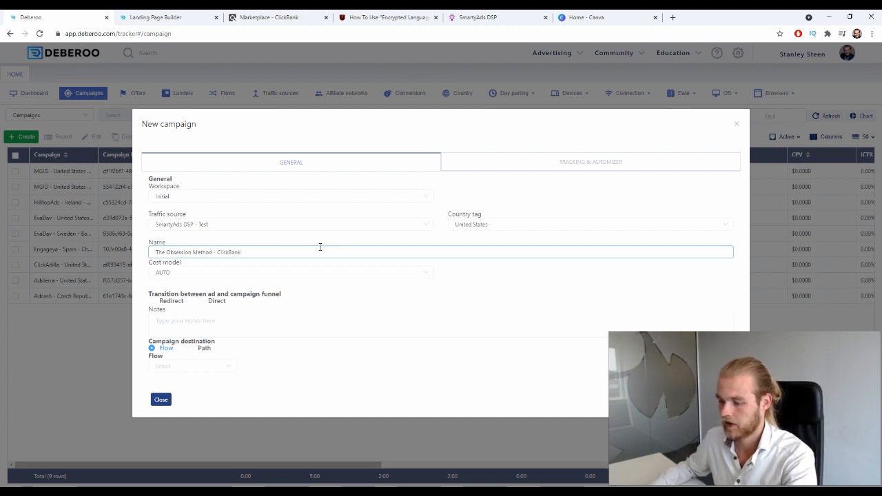
# Set the campaign's transition between ad and campaign funnel to Redirect.
pyautogui.moveTo(151, 294); pyautogui.dragTo(177, 301)
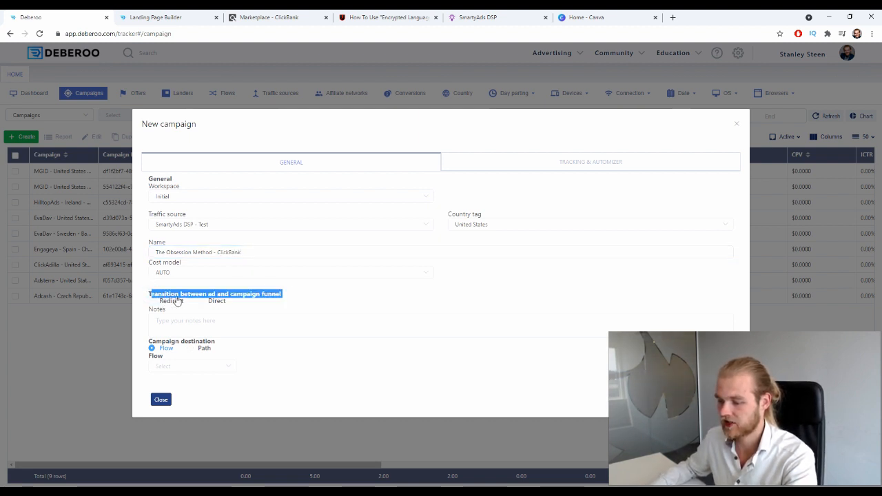
pyautogui.click(211, 299)
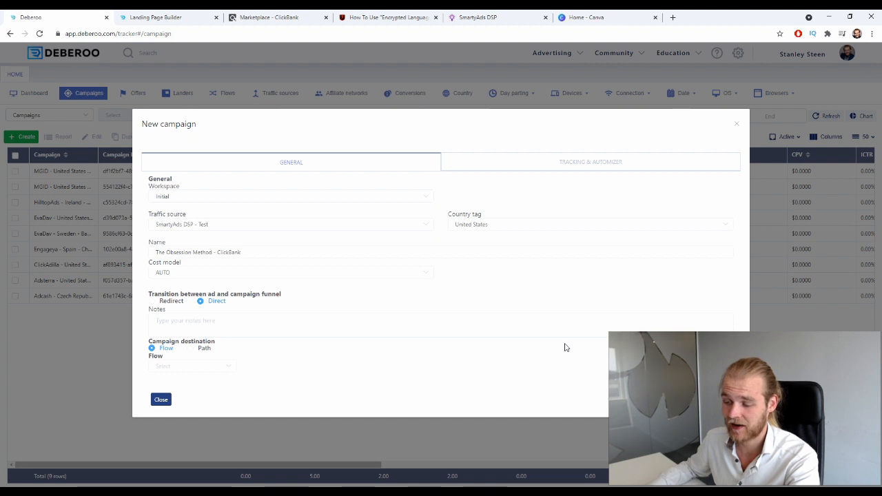
pyautogui.click(167, 303)
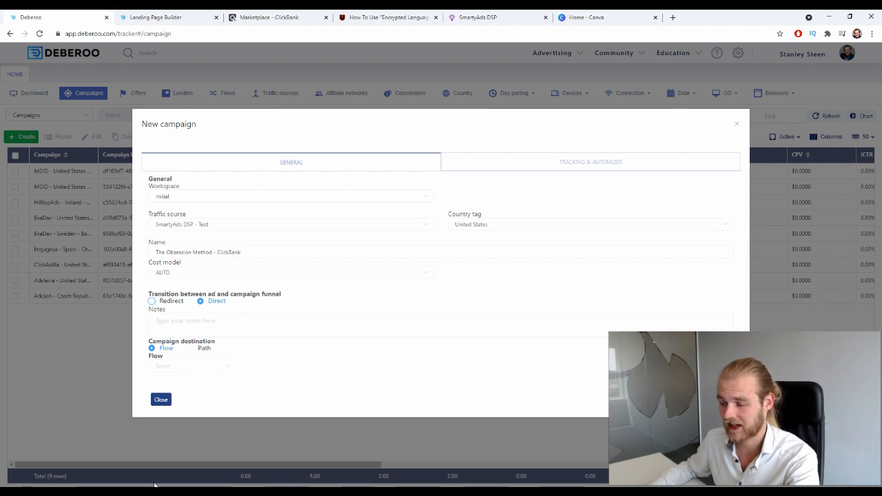
pyautogui.click(152, 303)
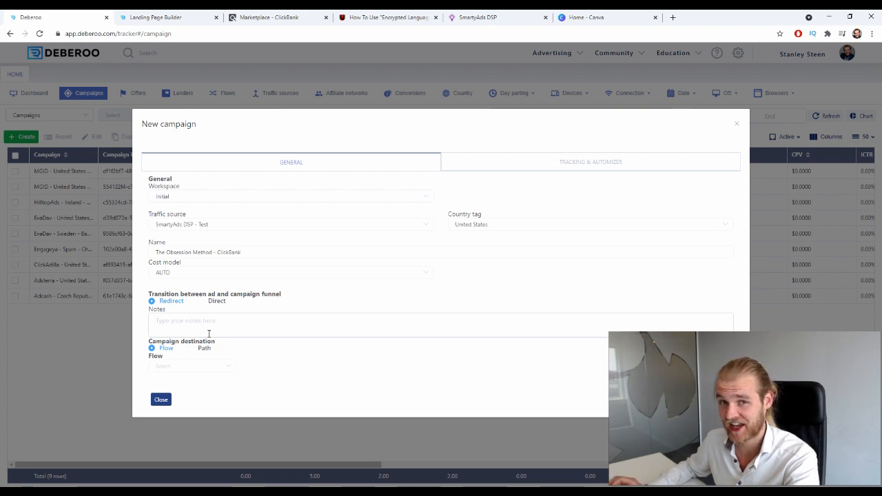
# Check the selectable flows and set the campaign destination to Path instead.
pyautogui.click(222, 366)
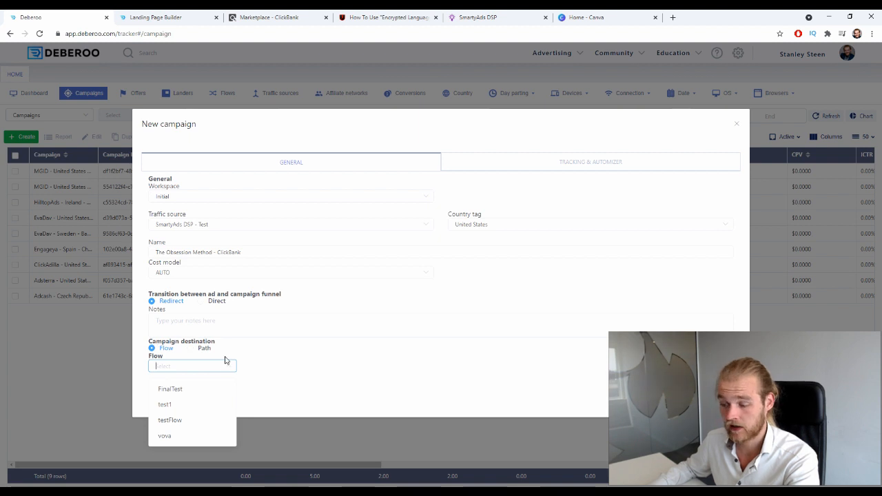
pyautogui.click(210, 352)
pyautogui.click(199, 350)
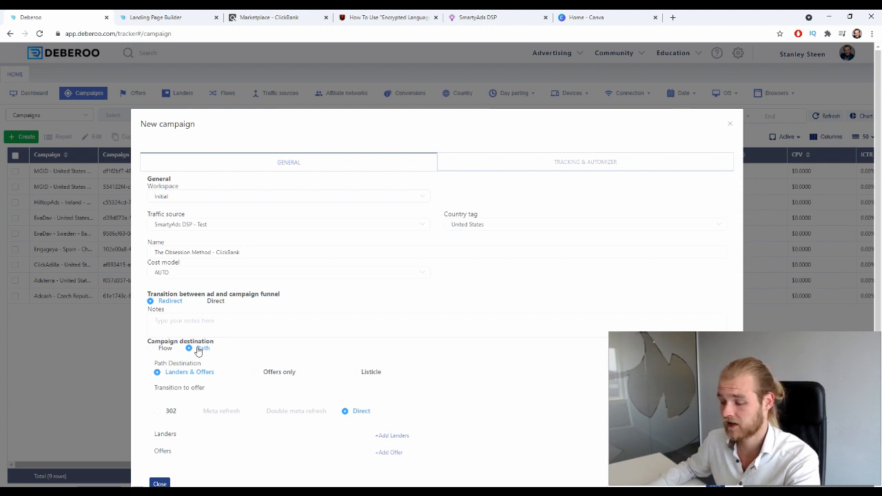
pyautogui.scroll(-2, 173, 355)
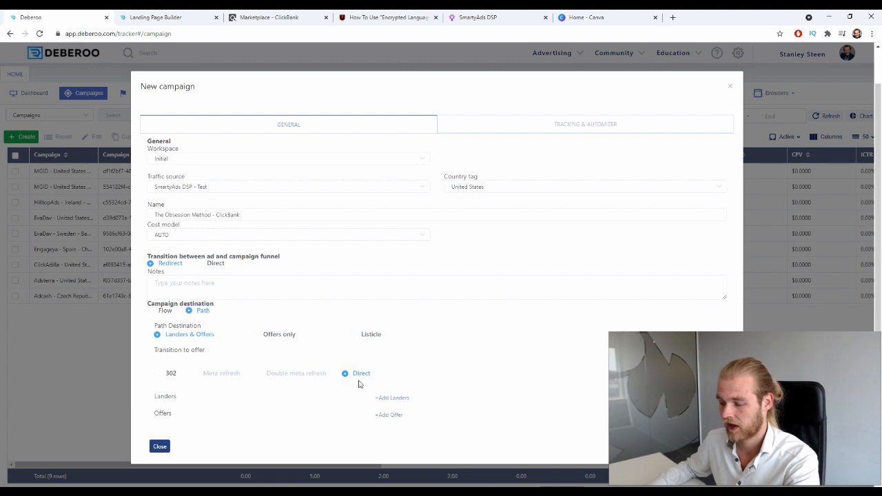
# Set the path's transition to offer to 302.
pyautogui.moveTo(158, 351); pyautogui.dragTo(201, 351)
pyautogui.click(200, 350)
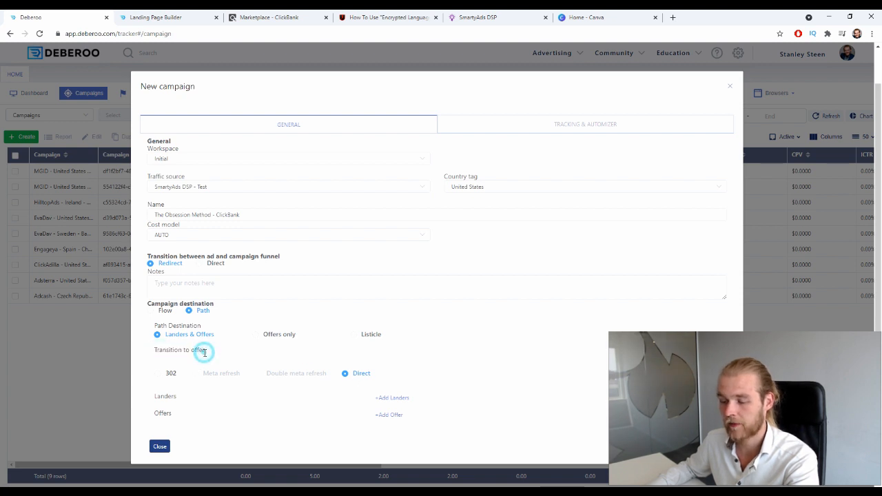
pyautogui.click(173, 374)
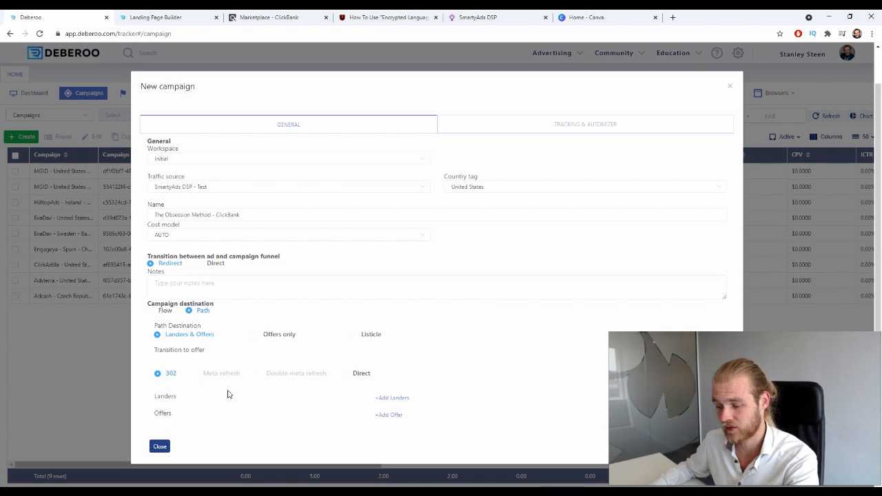
# Add a lander and an offer entry to the path and choose United States - The Obsession Method - CB as the lander.
pyautogui.click(392, 397)
pyautogui.click(407, 415)
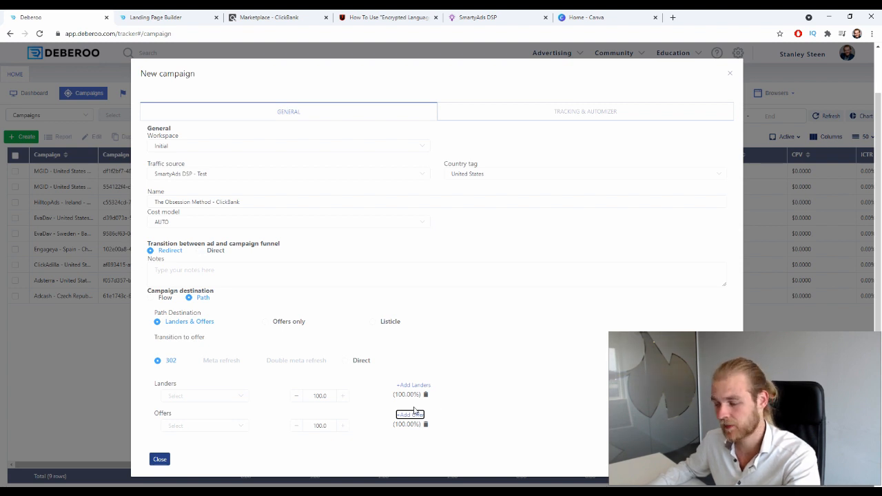
pyautogui.click(231, 398)
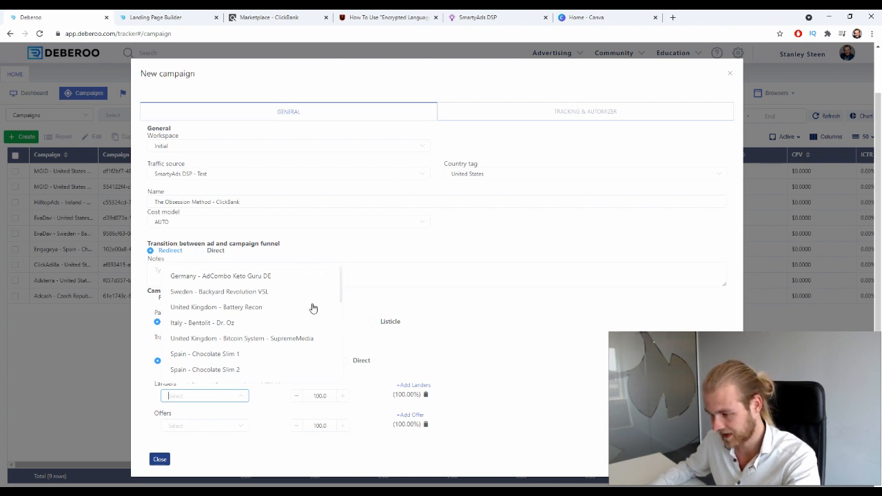
pyautogui.scroll(-2, 312, 310)
pyautogui.scroll(-3, 312, 310)
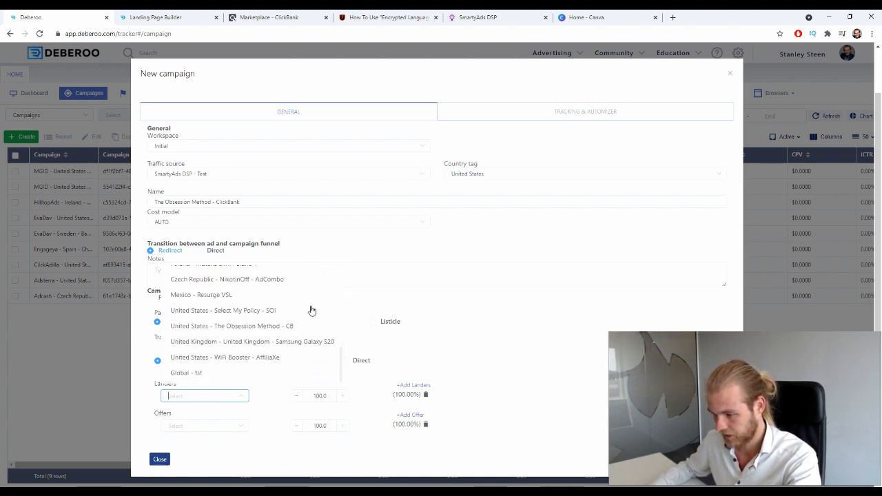
pyautogui.click(239, 329)
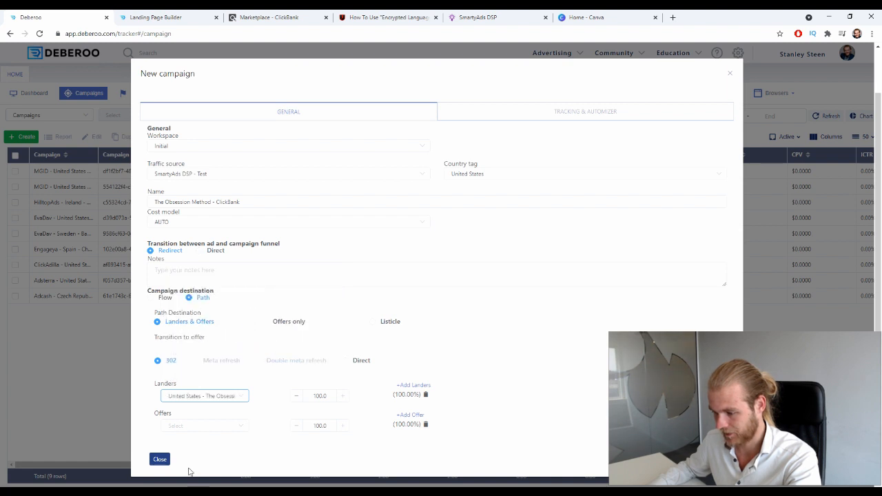
# Choose ClickBank - United States - The Obsession Method as the path's offer.
pyautogui.click(209, 426)
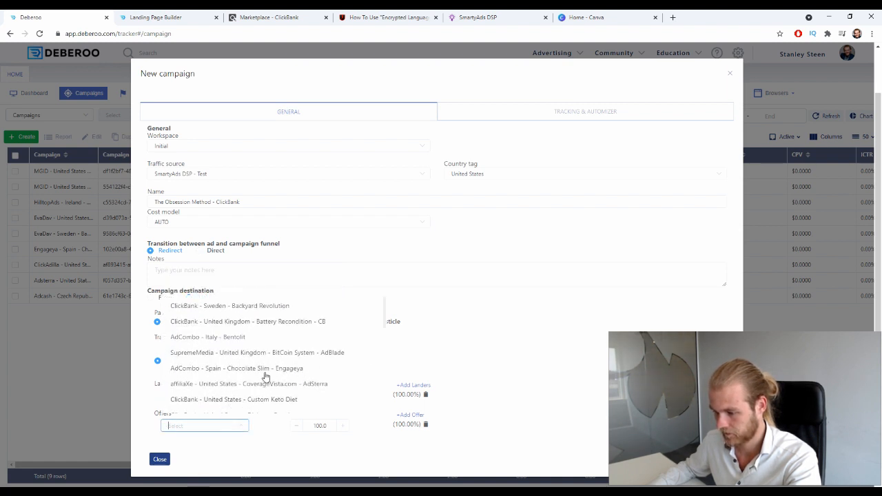
pyautogui.scroll(-1, 270, 362)
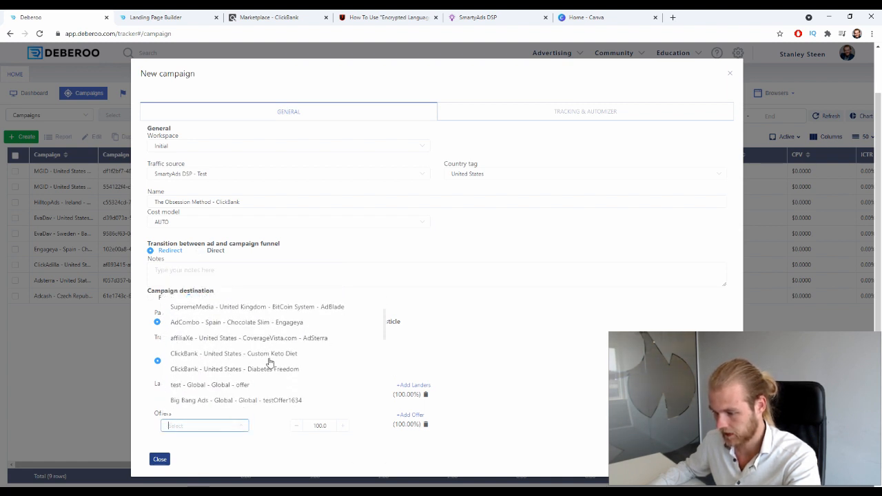
pyautogui.scroll(-2, 285, 354)
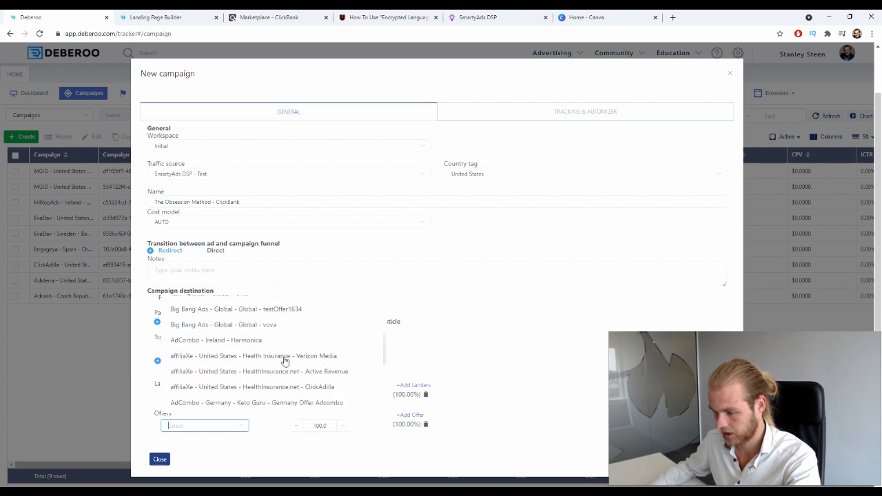
pyautogui.scroll(-3, 263, 328)
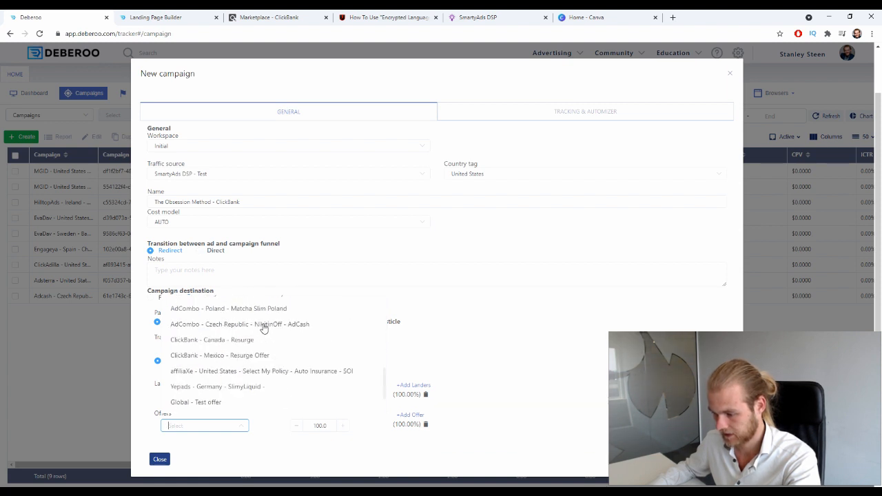
pyautogui.scroll(-1, 264, 329)
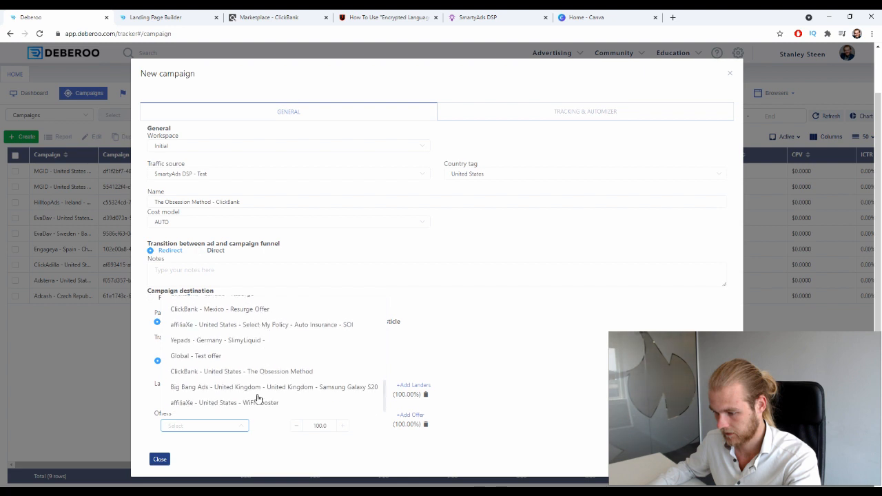
pyautogui.click(260, 374)
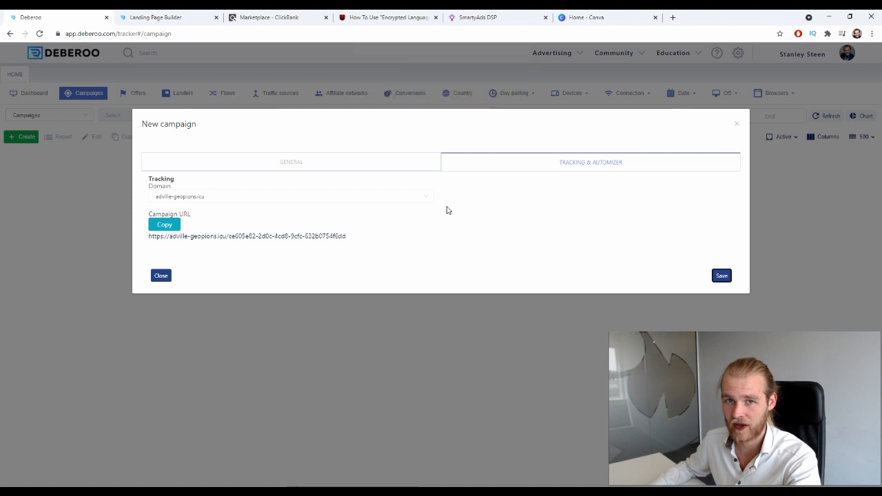
# Copy the new campaign's tracking URL on the adville-geopions.icu domain.
pyautogui.moveTo(150, 213); pyautogui.dragTo(188, 213)
pyautogui.click(200, 210)
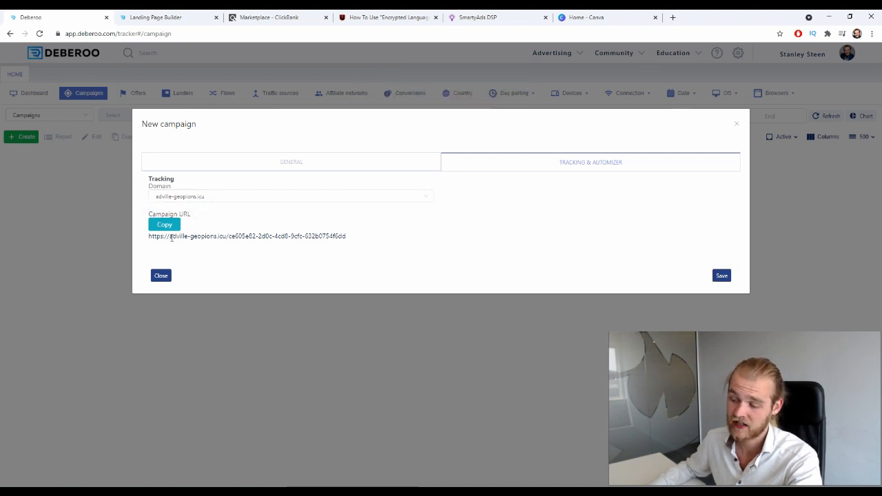
pyautogui.click(165, 224)
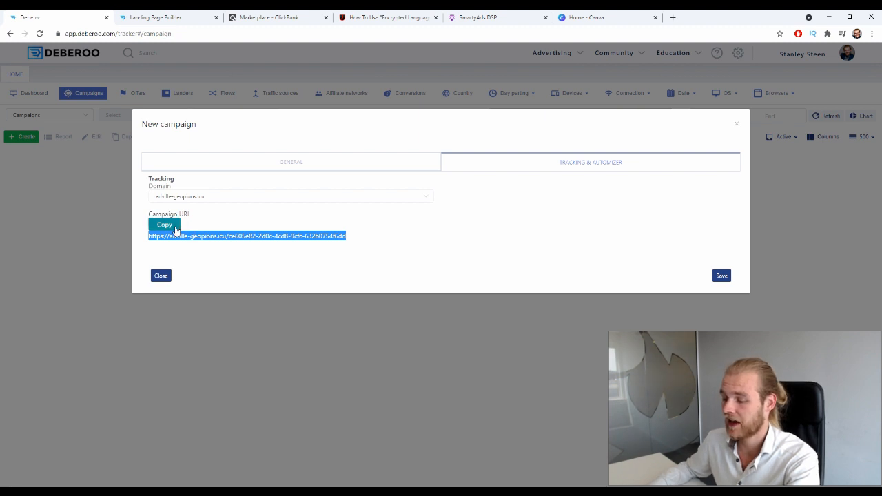
# Switch to SmartyAds DSP and start a new campaign of type Native.
pyautogui.click(508, 17)
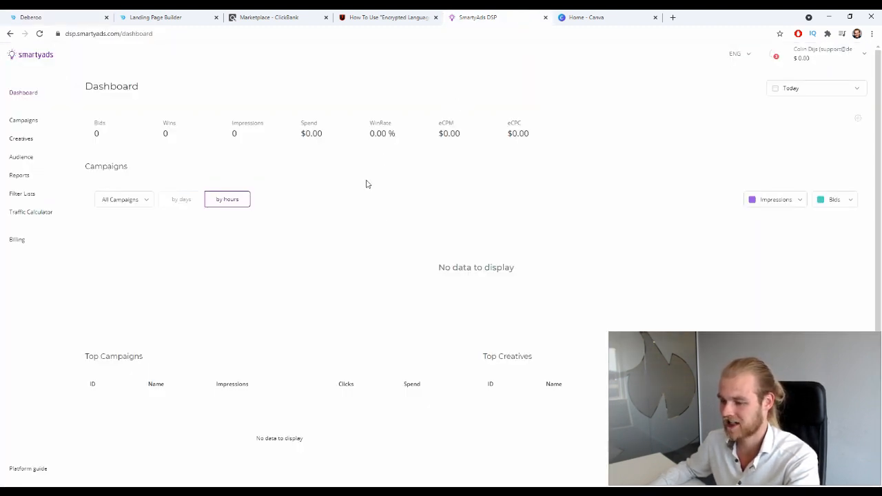
pyautogui.click(26, 120)
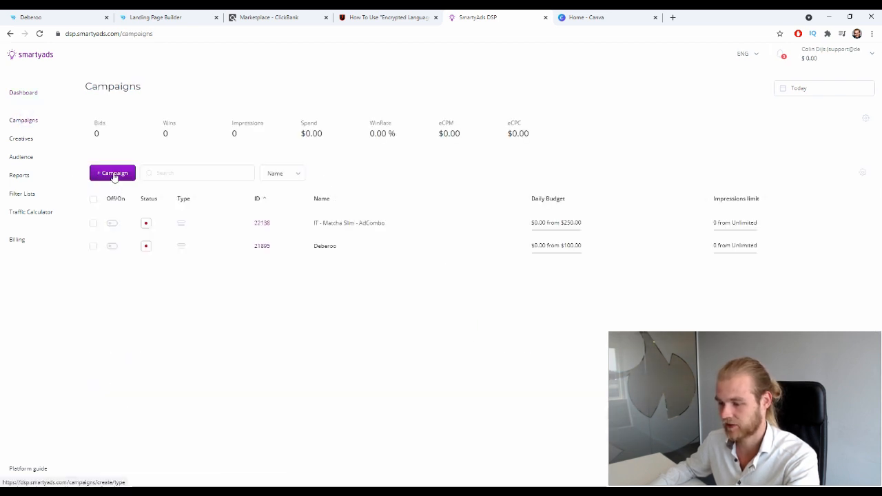
pyautogui.click(113, 176)
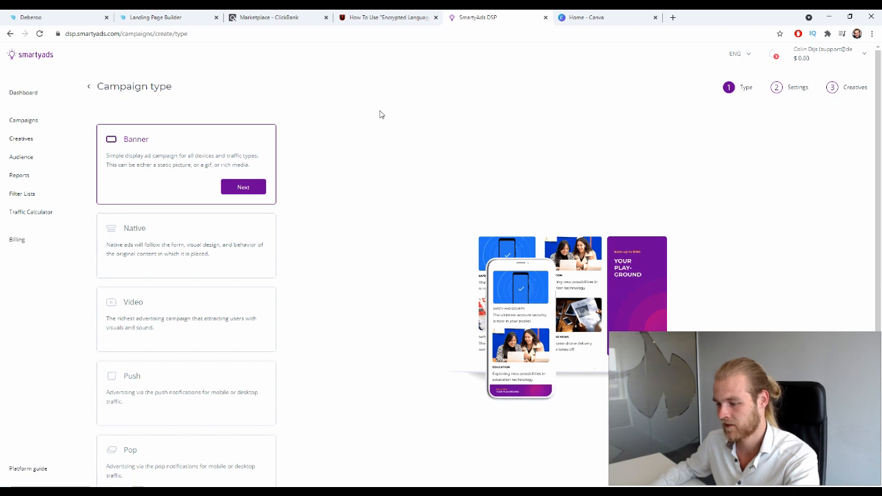
pyautogui.scroll(-1, 166, 206)
pyautogui.click(126, 212)
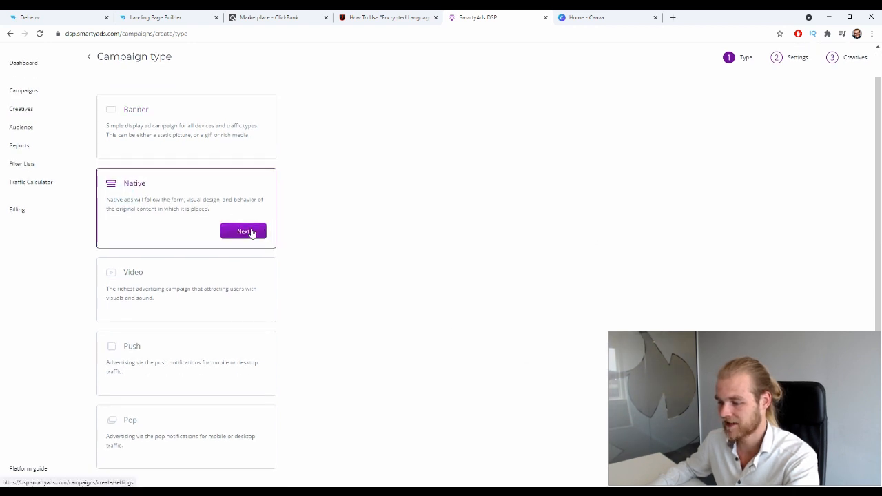
pyautogui.click(251, 232)
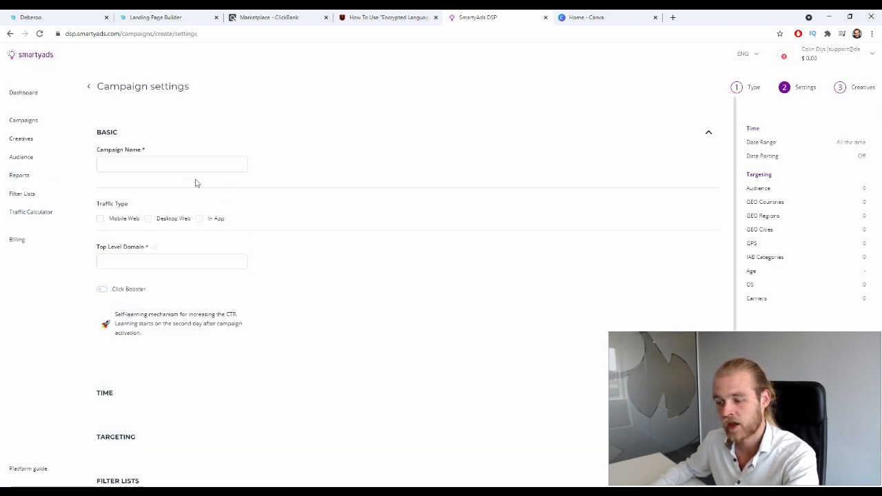
# Name the native campaign USA - The Obsession Method - ClickBank.
pyautogui.click(202, 161)
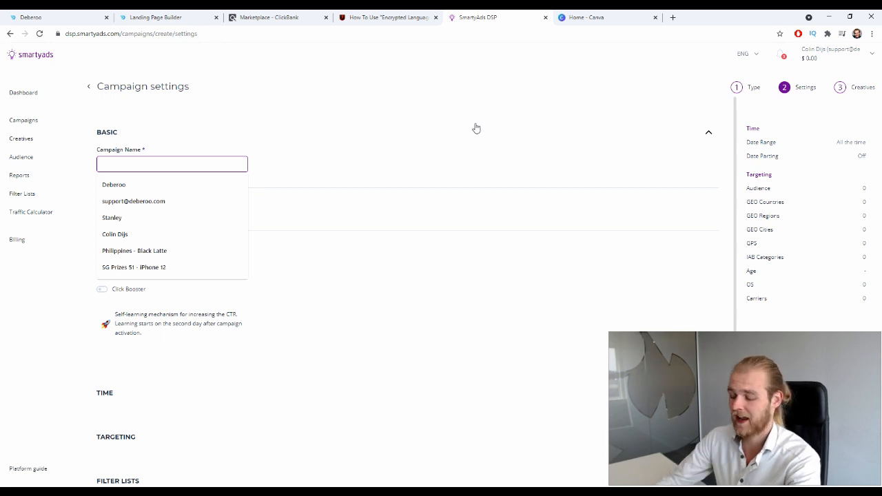
pyautogui.write('USA')
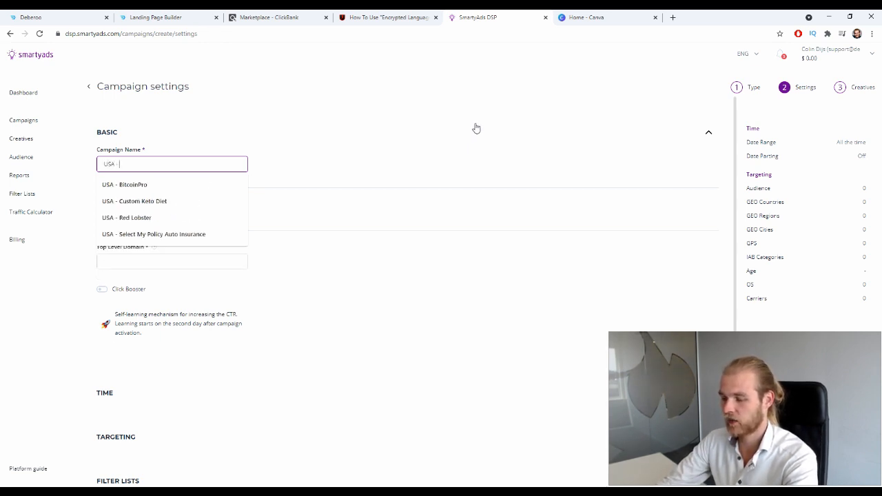
pyautogui.write(' - ')
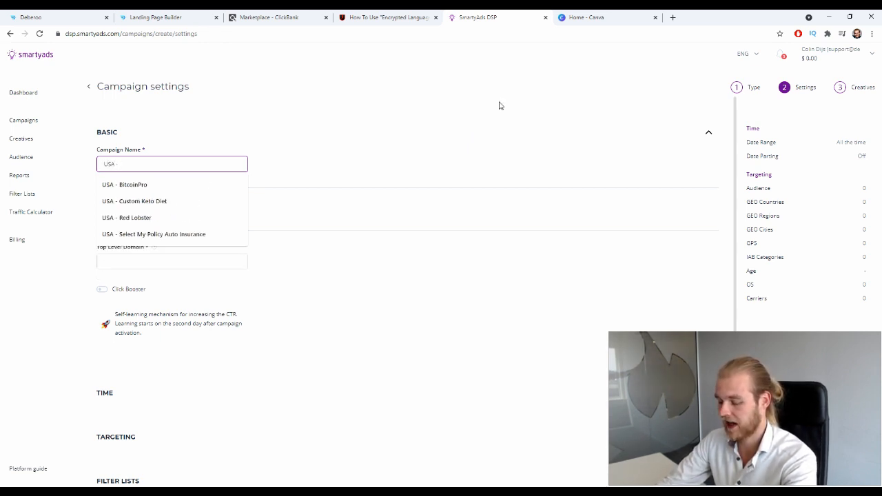
pyautogui.write('The Obses')
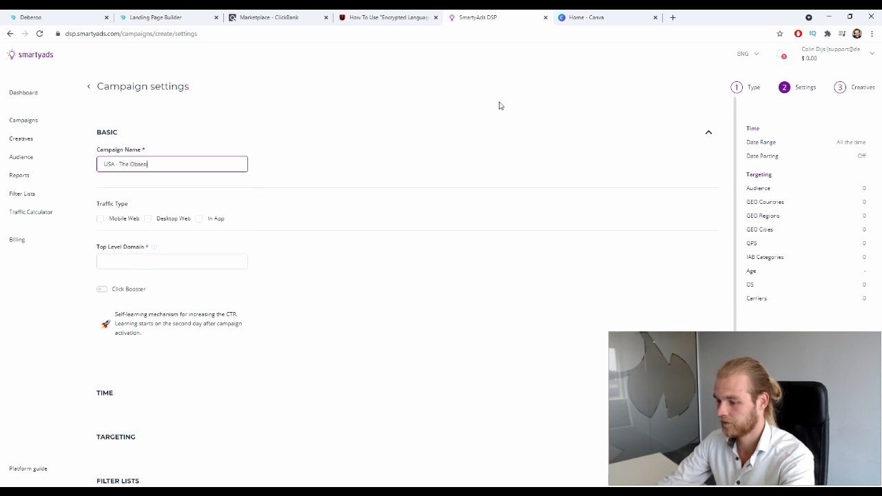
pyautogui.write('sion Me')
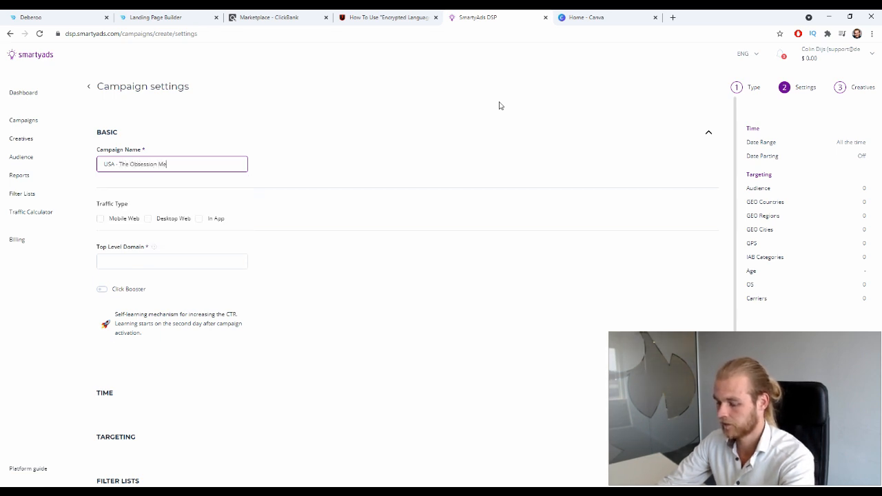
pyautogui.write('thod - ClickBank')
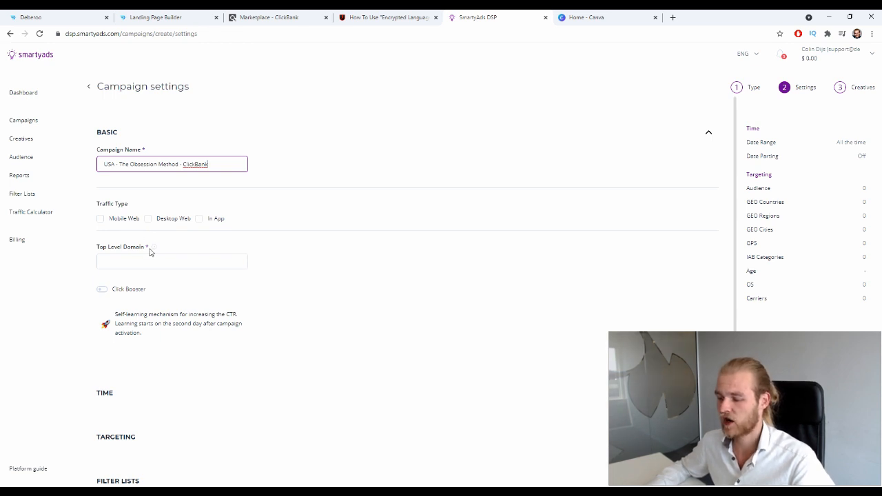
# Set the campaign's traffic type to Mobile Web and its device type to Smartphone.
pyautogui.click(102, 218)
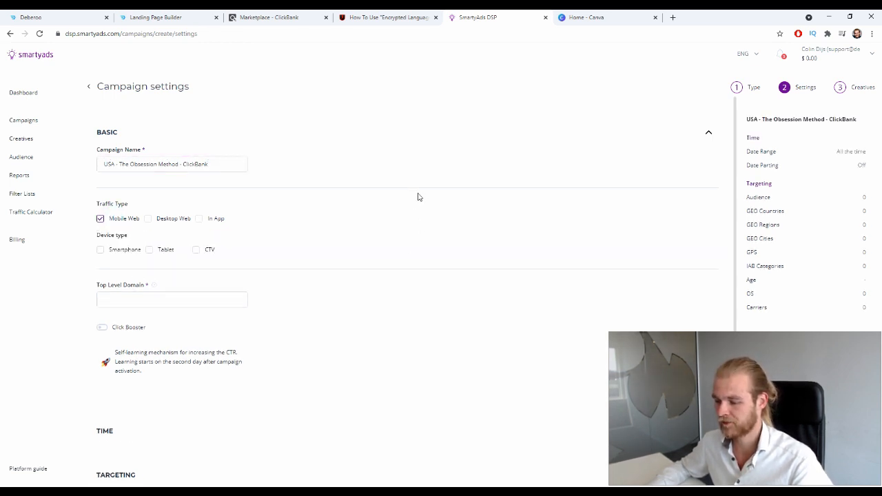
pyautogui.scroll(-1, 417, 197)
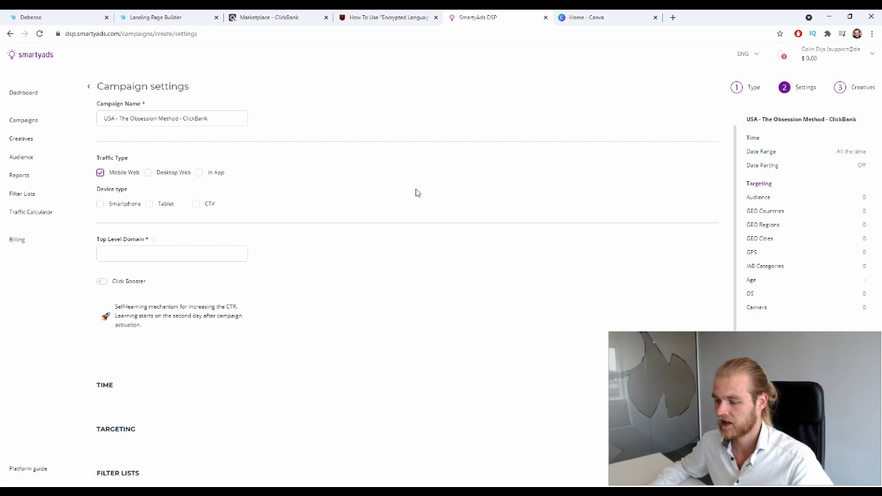
pyautogui.click(122, 205)
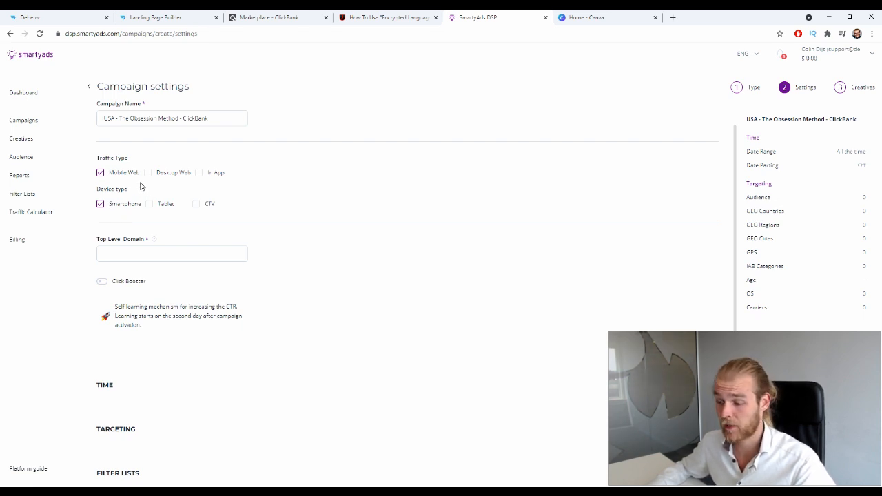
# Paste the copied campaign tracking URL as the campaign's top level domain.
pyautogui.scroll(-1, 392, 175)
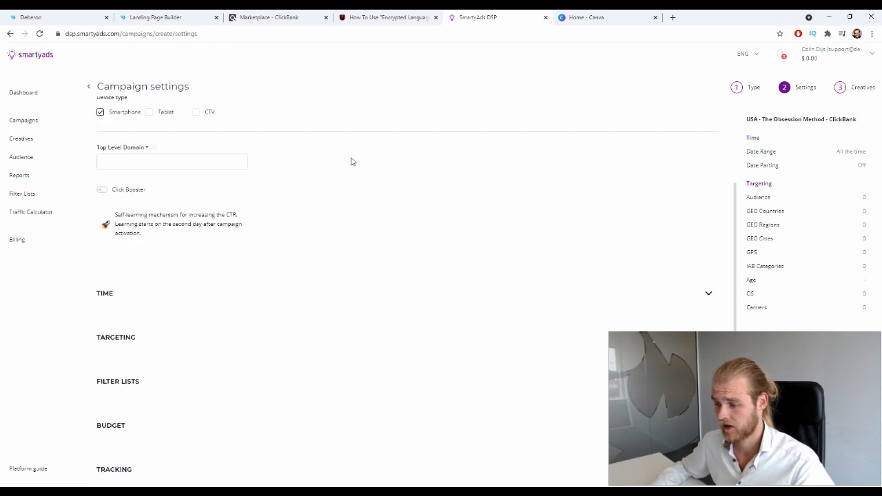
pyautogui.moveTo(155, 150)
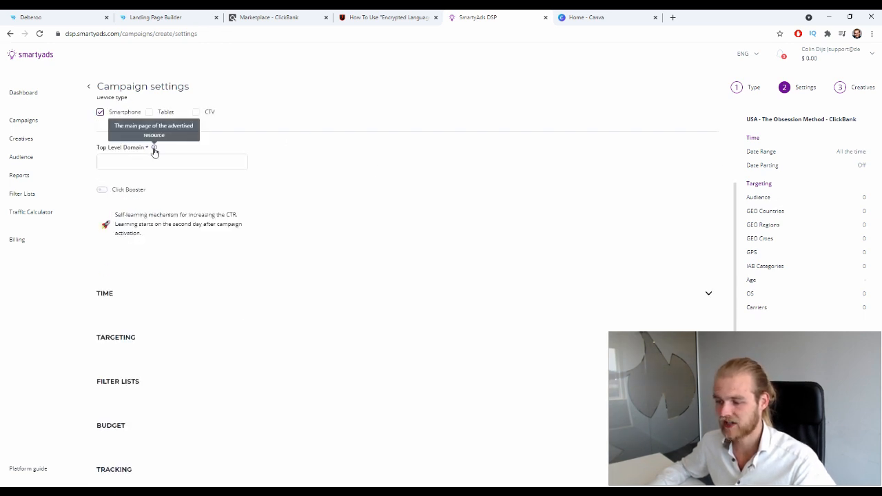
pyautogui.click(143, 161)
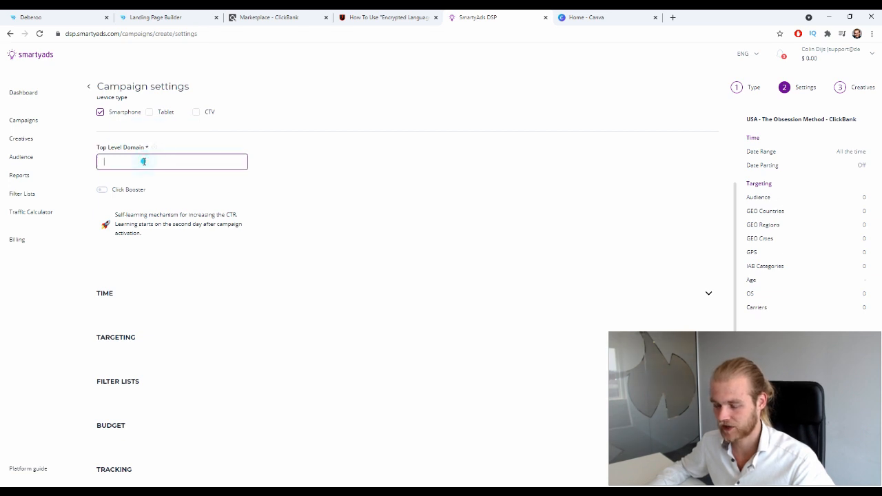
pyautogui.hotkey('ctrl', 'v')
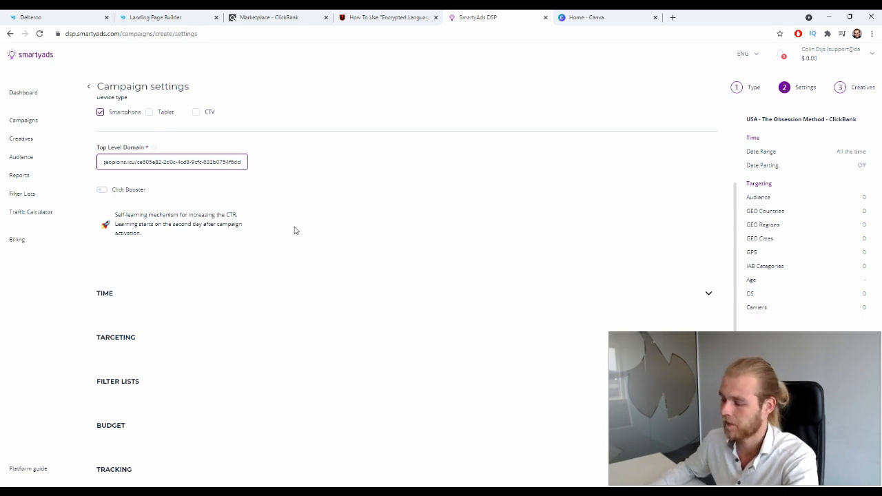
# Check the date range option in the campaign's time settings and return the schedule to All the time.
pyautogui.click(708, 293)
pyautogui.scroll(-2, 475, 231)
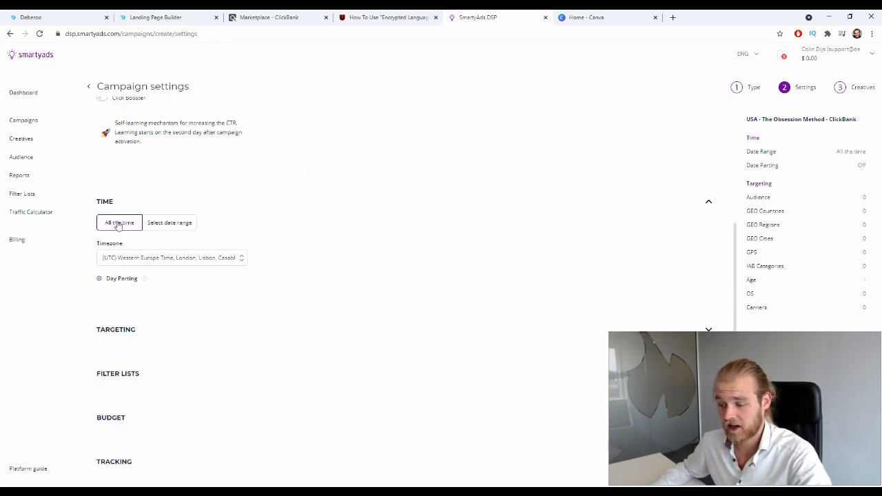
pyautogui.click(173, 223)
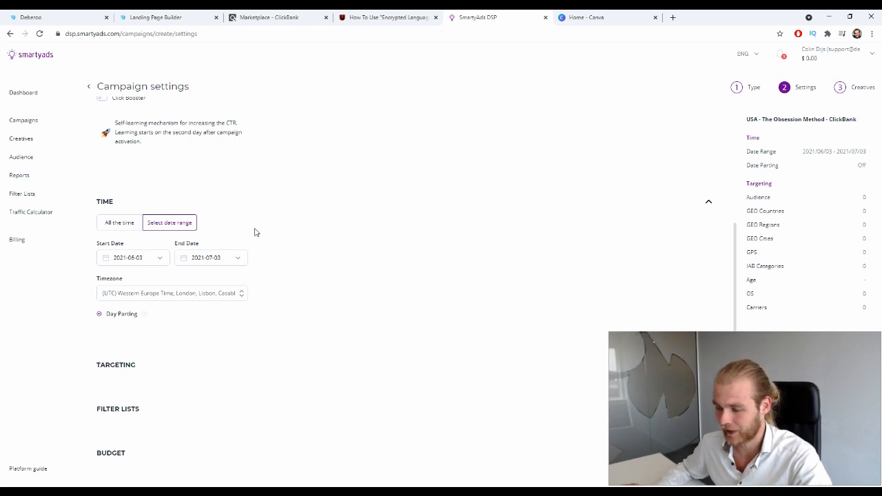
pyautogui.click(132, 228)
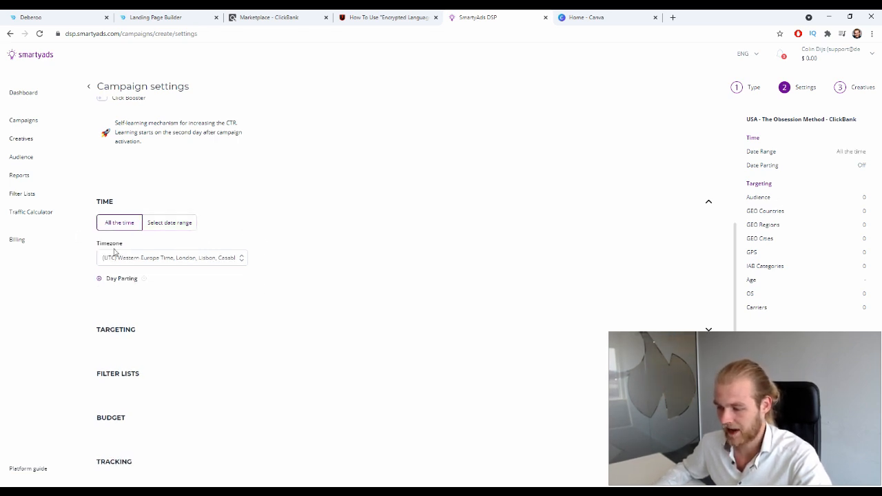
# Look at the Day Parting grid in the campaign's time settings, close it again and collapse the time section.
pyautogui.click(105, 282)
pyautogui.scroll(-1, 331, 311)
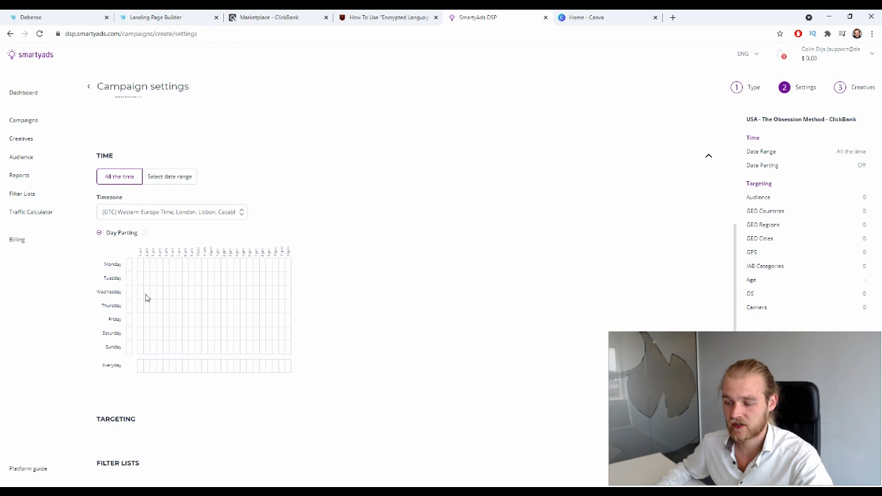
pyautogui.doubleClick(124, 157)
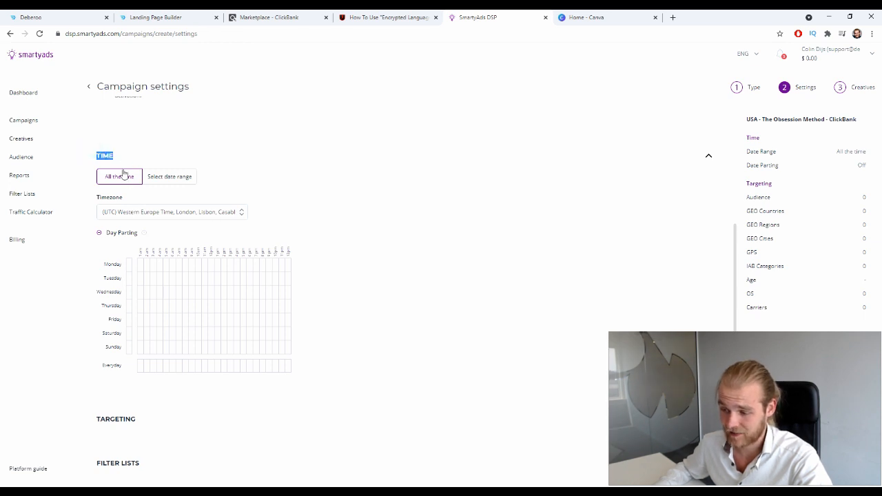
pyautogui.click(149, 153)
pyautogui.click(116, 164)
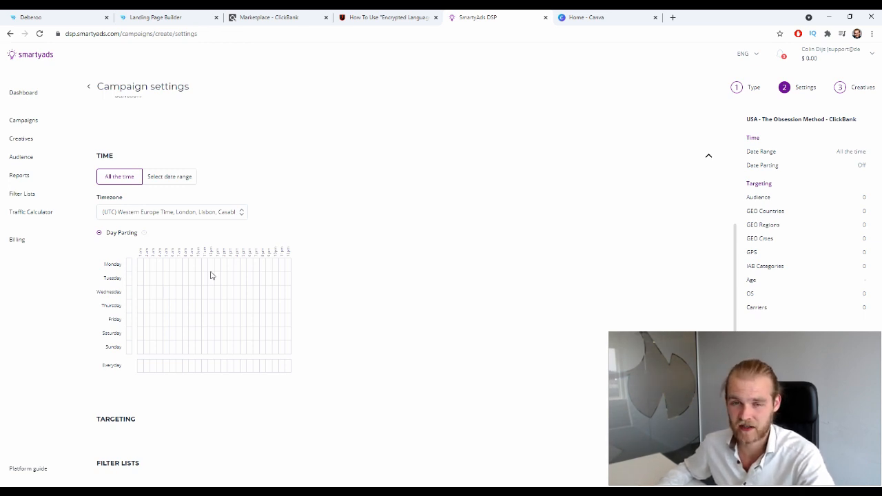
pyautogui.click(100, 232)
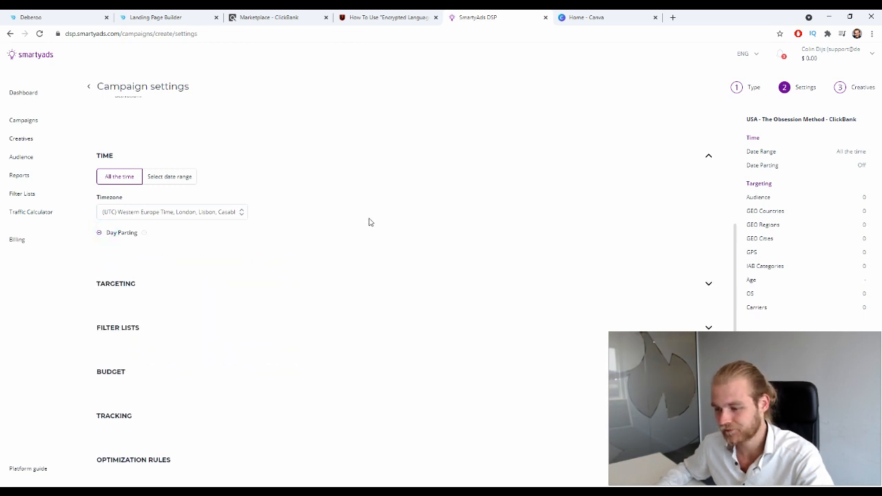
pyautogui.click(708, 157)
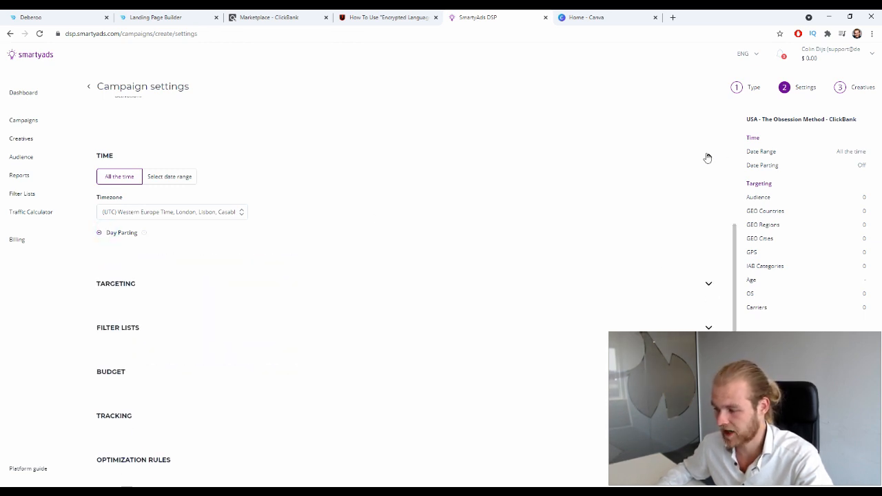
# Open the targeting settings, check the Select from List and Retargeting audience options, and set the audience to Create New.
pyautogui.click(707, 201)
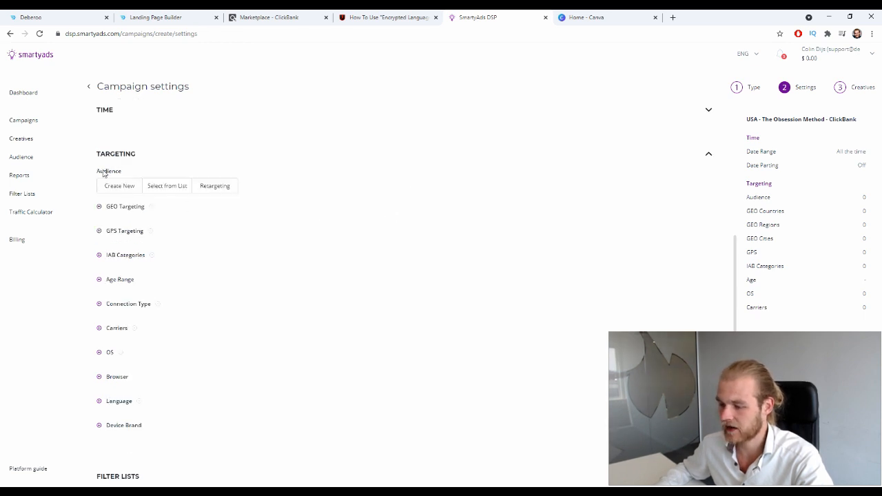
pyautogui.moveTo(104, 172); pyautogui.dragTo(131, 171)
pyautogui.click(132, 172)
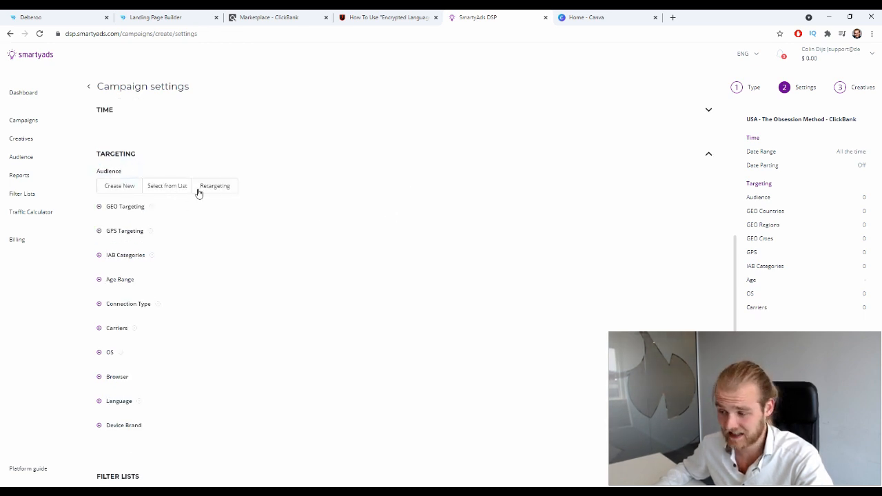
pyautogui.click(115, 185)
pyautogui.click(147, 185)
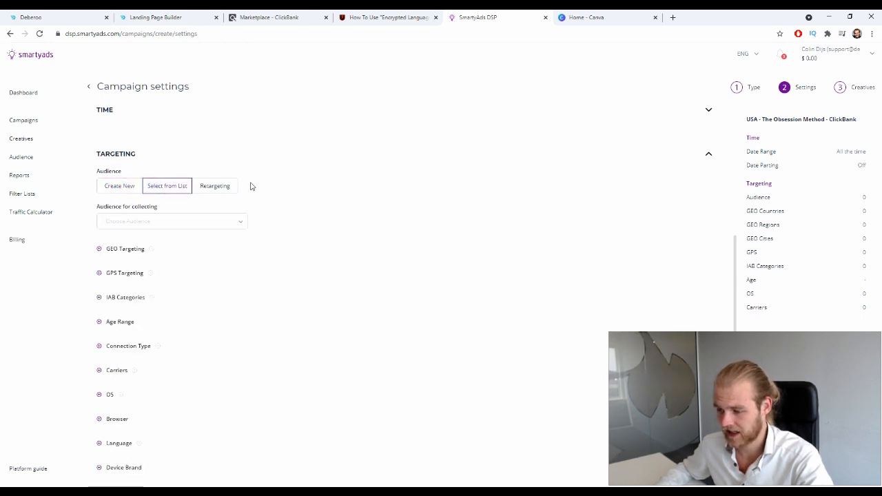
pyautogui.click(208, 220)
pyautogui.click(222, 186)
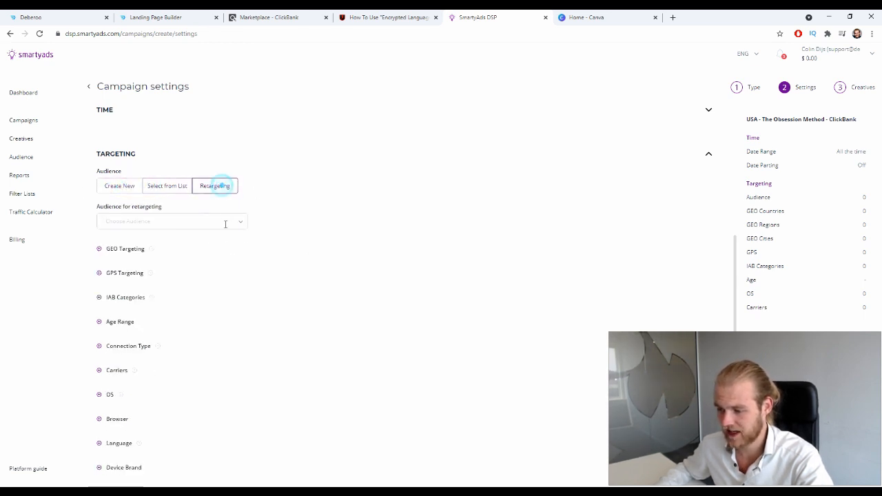
pyautogui.click(121, 185)
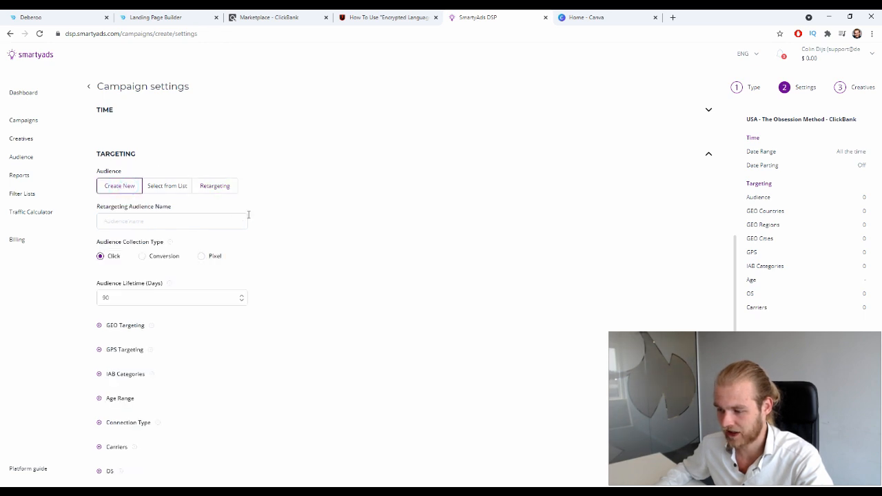
# Examine the new audience's name, collection type and lifetime settings in the targeting section.
pyautogui.click(308, 215)
pyautogui.scroll(-2, 281, 192)
pyautogui.scroll(2, 280, 192)
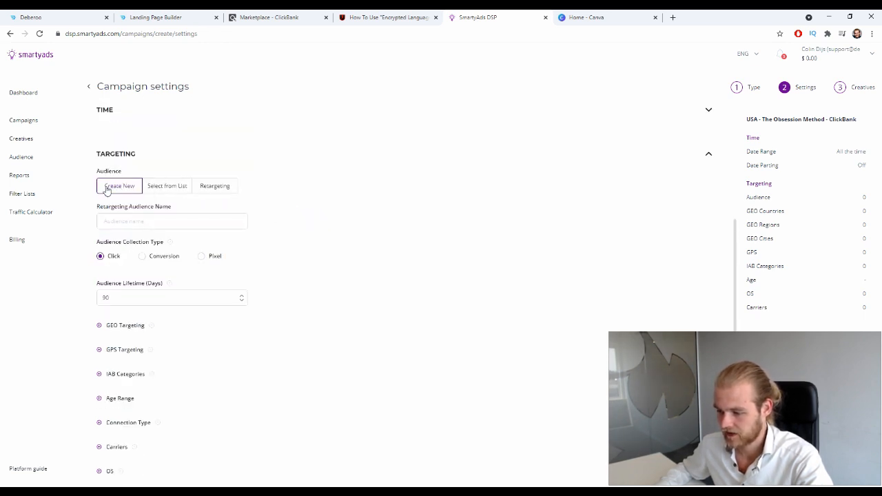
pyautogui.scroll(-1, 202, 193)
pyautogui.scroll(1, 202, 191)
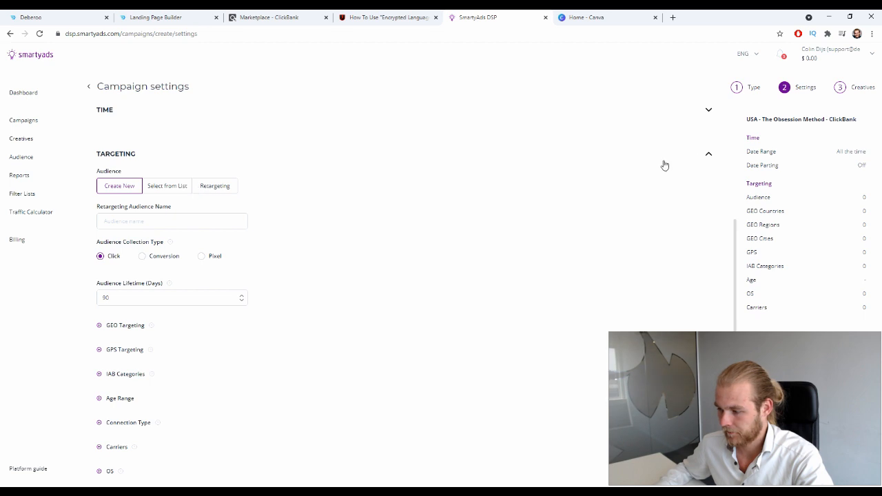
pyautogui.click(706, 154)
pyautogui.scroll(-2, 130, 187)
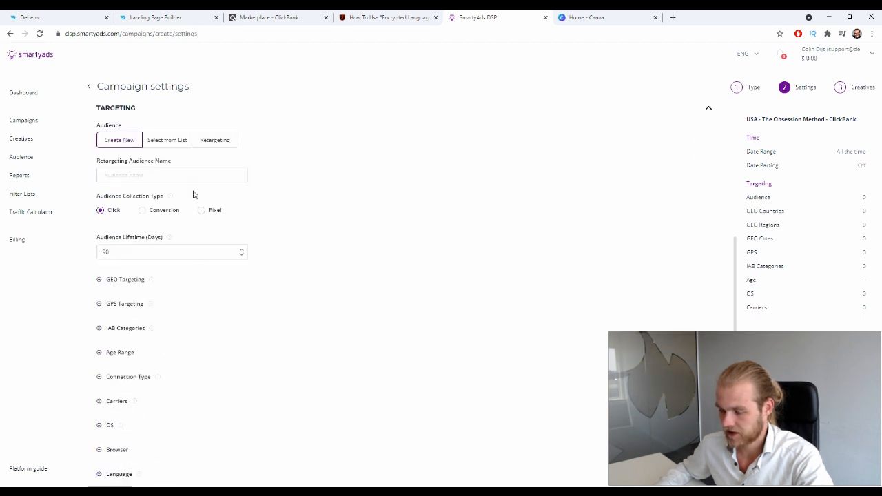
pyautogui.scroll(2, 191, 193)
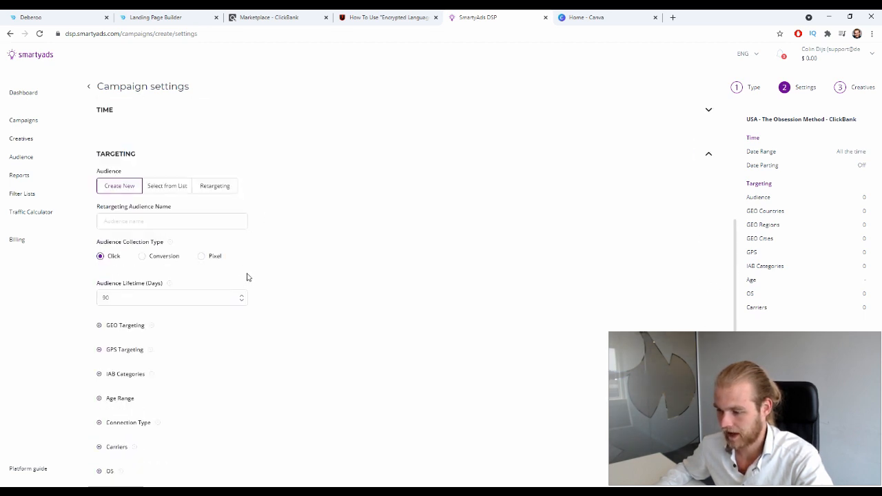
# Include United States as a country in the campaign's GEO targeting.
pyautogui.scroll(-2, 246, 277)
pyautogui.click(108, 234)
pyautogui.scroll(-1, 282, 231)
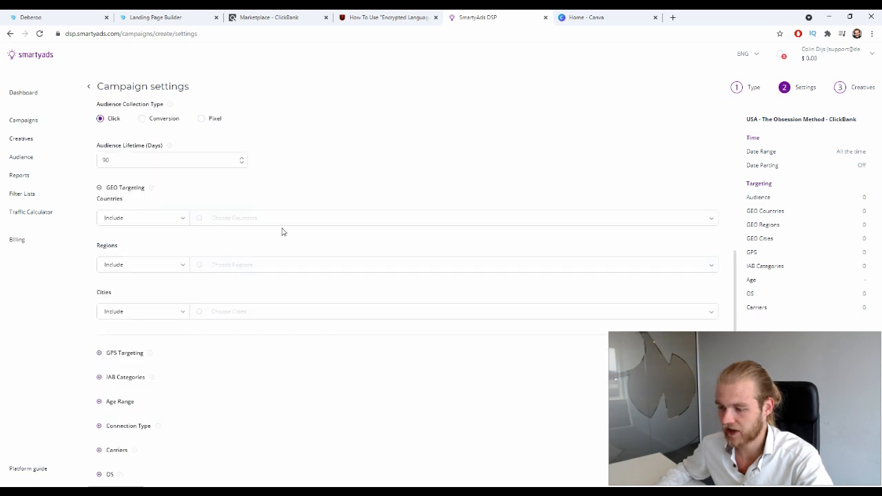
pyautogui.click(275, 219)
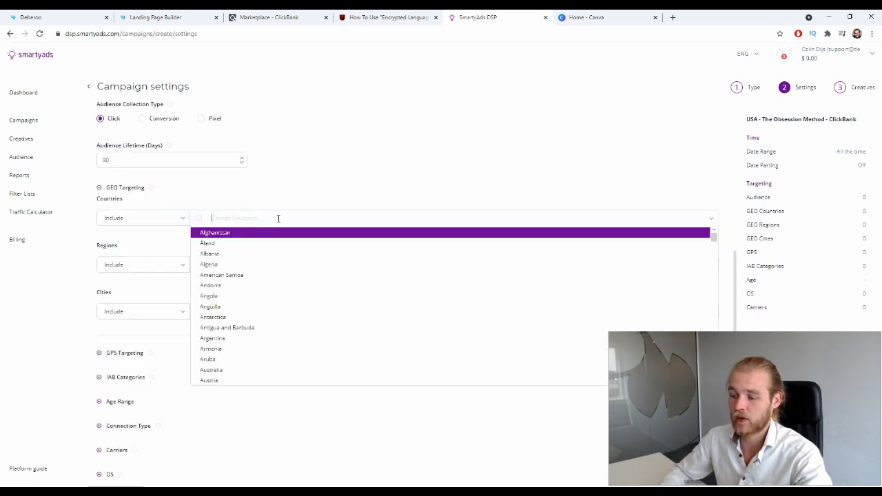
pyautogui.write('uni')
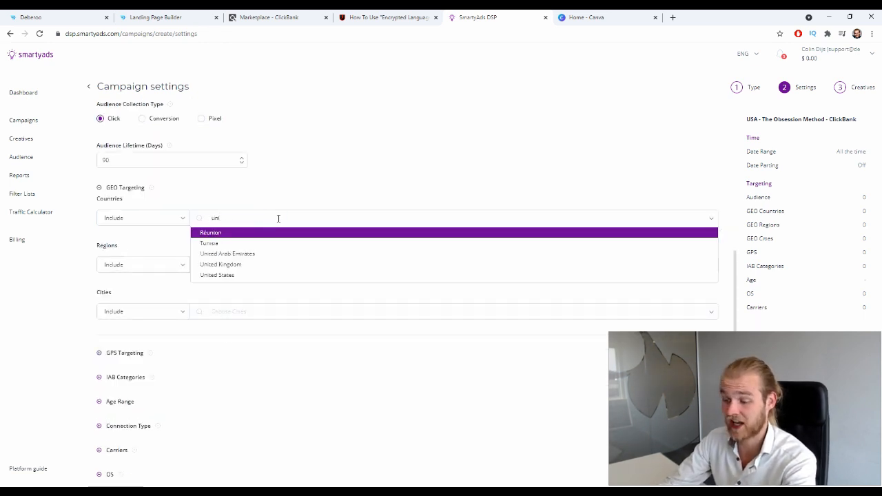
pyautogui.click(241, 276)
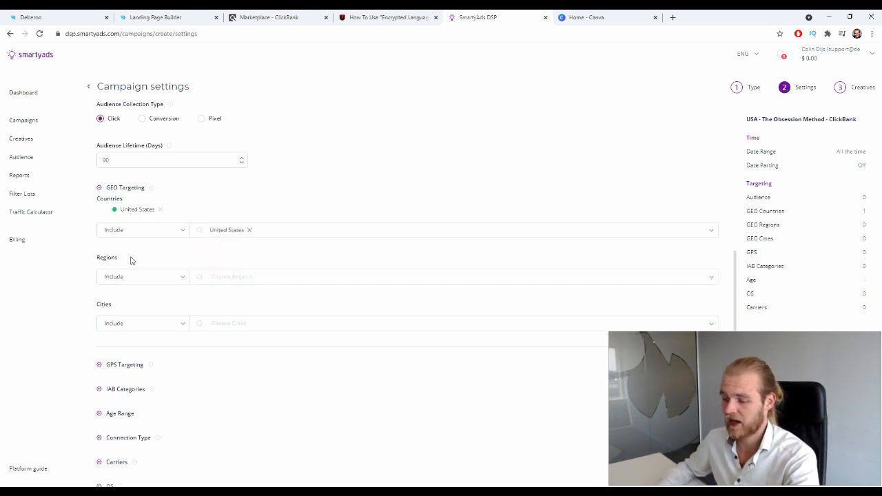
# Set the GEO targeting's region rule to Exclude and look through the list of US regions without choosing one.
pyautogui.click(138, 278)
pyautogui.click(142, 307)
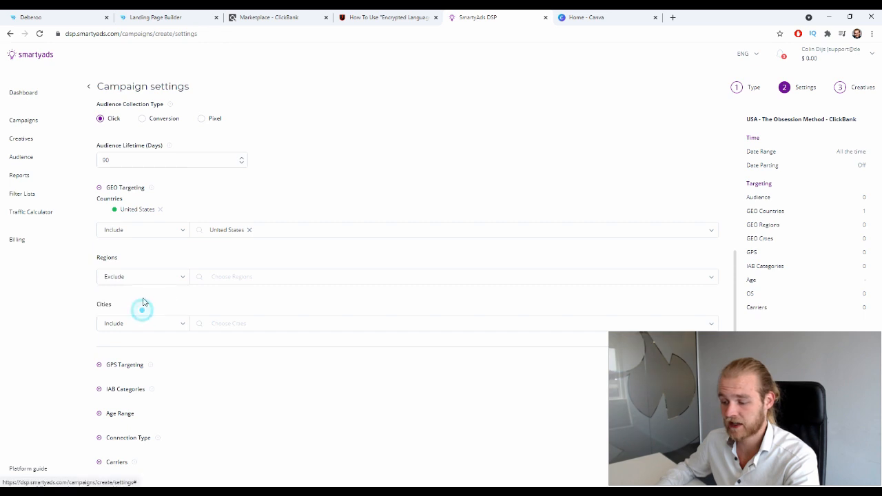
pyautogui.click(289, 281)
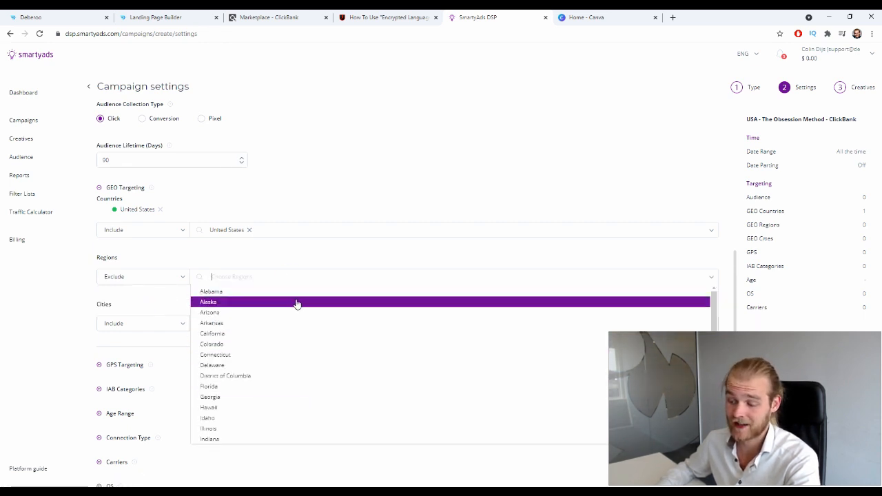
pyautogui.scroll(-10, 303, 310)
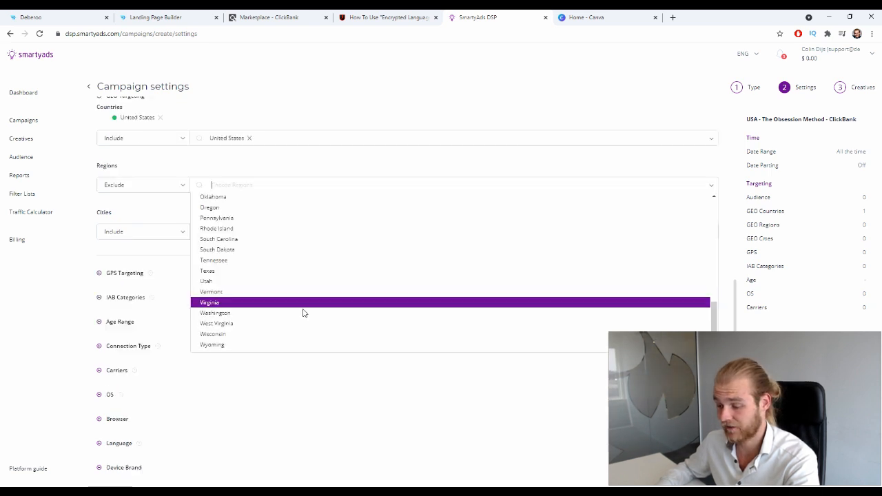
pyautogui.scroll(10, 307, 314)
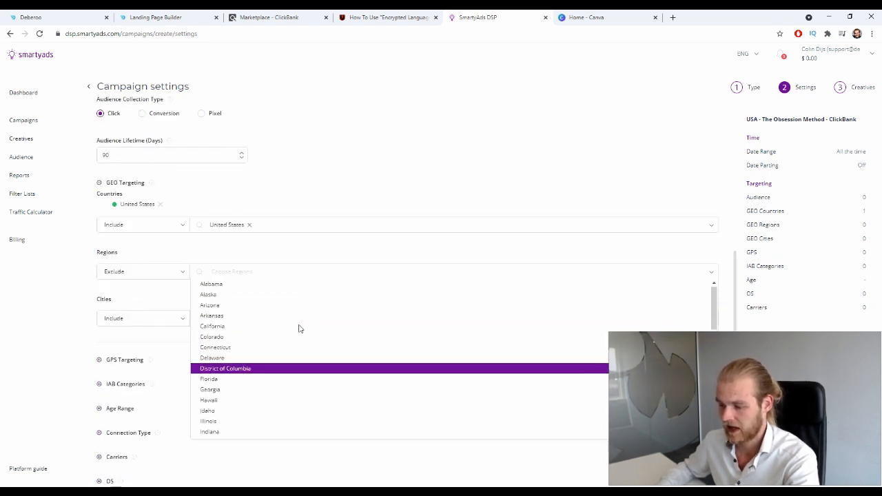
pyautogui.click(177, 292)
# Search for "new york cit" among the cities to include in the GEO targeting.
pyautogui.click(178, 318)
pyautogui.click(155, 340)
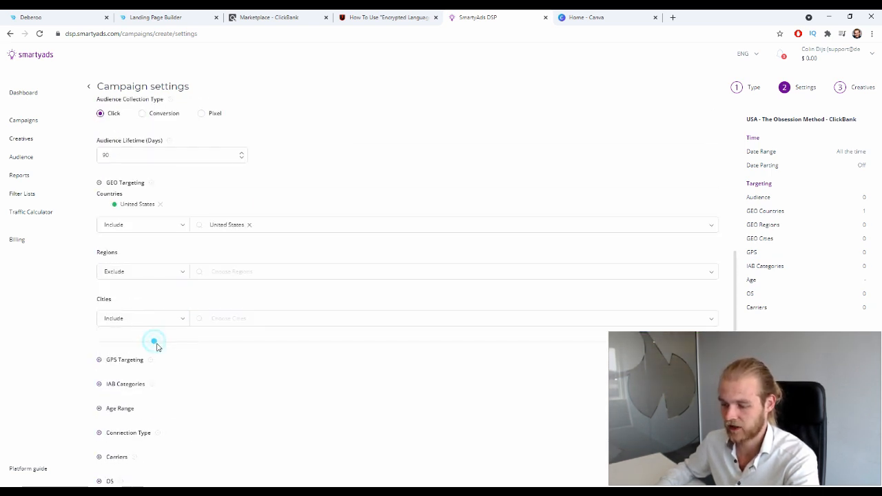
pyautogui.click(157, 320)
pyautogui.click(160, 338)
pyautogui.click(299, 315)
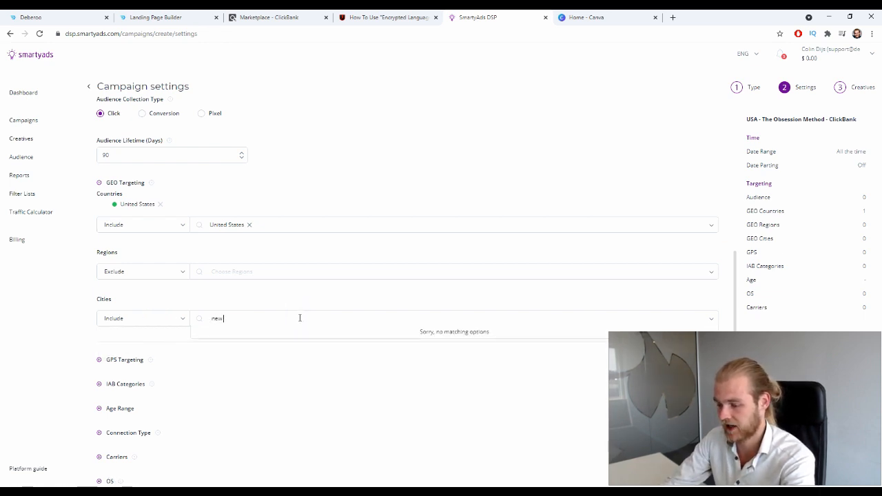
pyautogui.write('new york cit')
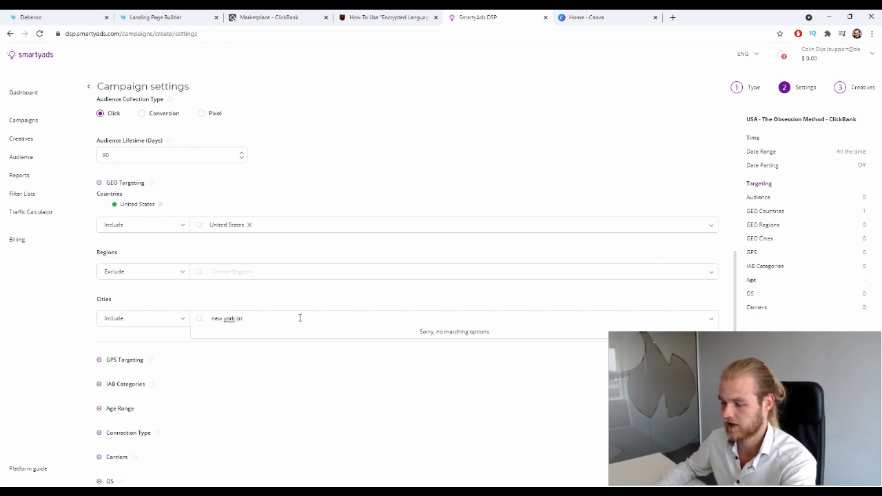
# Set the city rule to Exclude, search for Los Angeles and clear the city search.
pyautogui.click(157, 324)
pyautogui.click(144, 348)
pyautogui.click(252, 319)
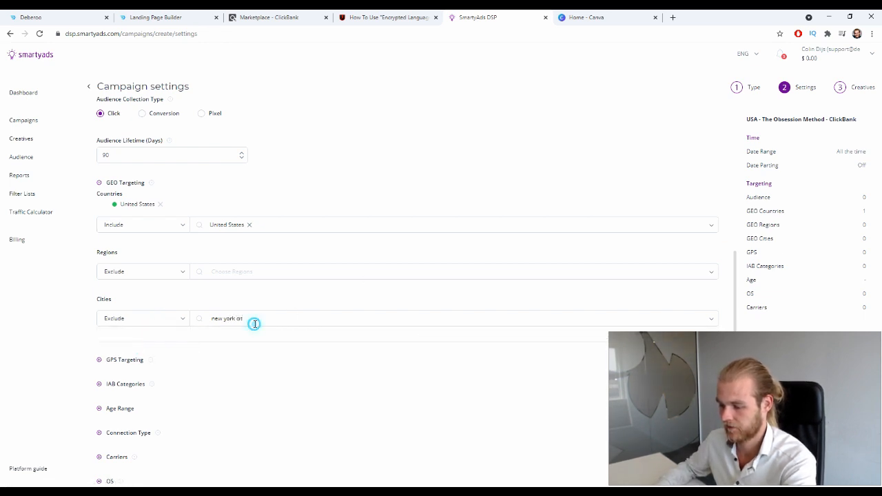
pyautogui.hotkey('ctrl', 'a')
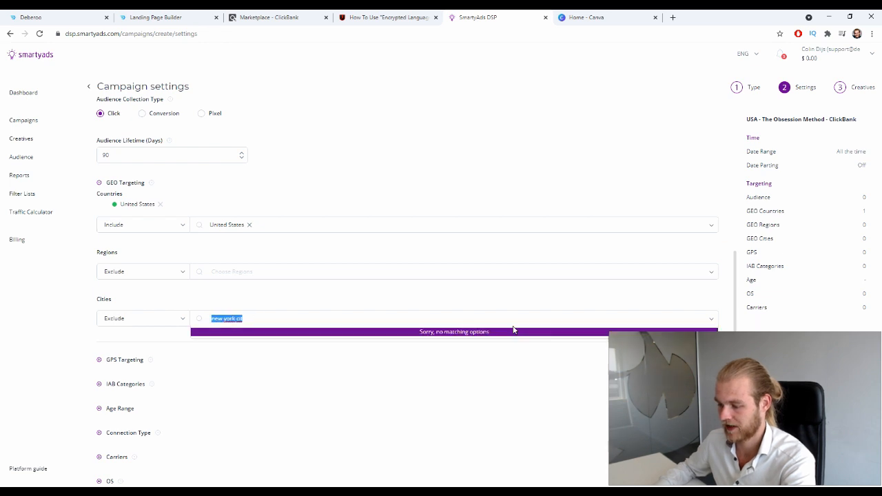
pyautogui.write('Los Angeles')
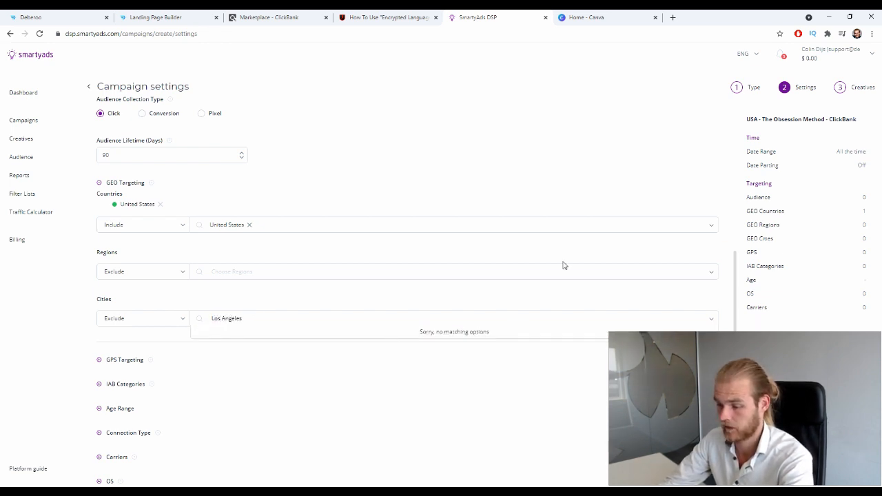
pyautogui.hotkey('ctrl', 'a')
pyautogui.press('BackSpace')
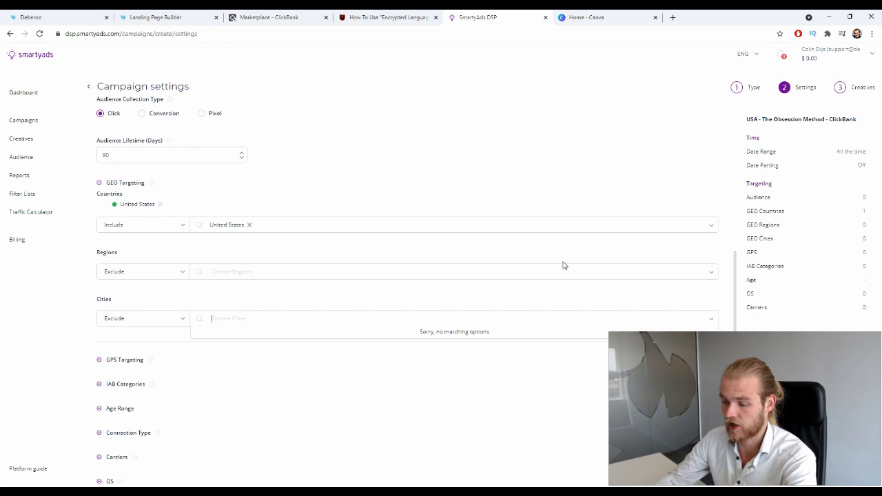
# Examine the list of regions available for exclusion and the remaining targeting options below it.
pyautogui.click(301, 300)
pyautogui.click(182, 272)
pyautogui.click(241, 274)
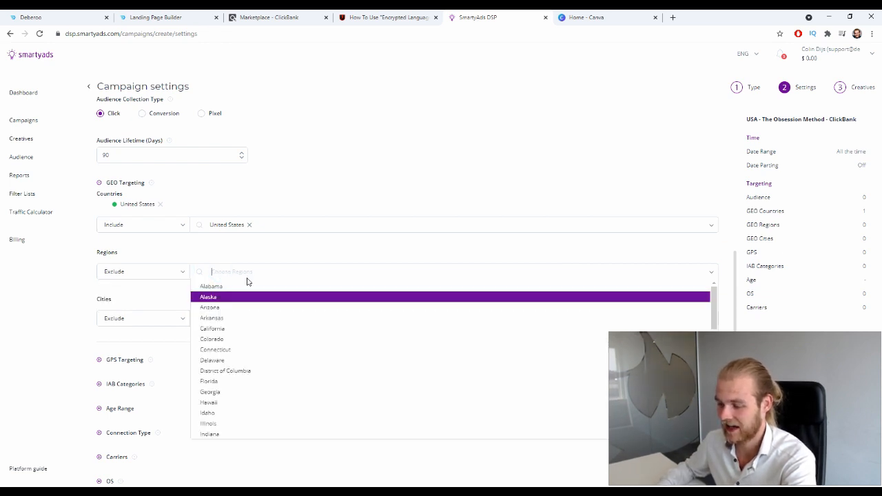
pyautogui.scroll(3, 255, 324)
pyautogui.scroll(-2, 253, 339)
pyautogui.scroll(-2, 268, 365)
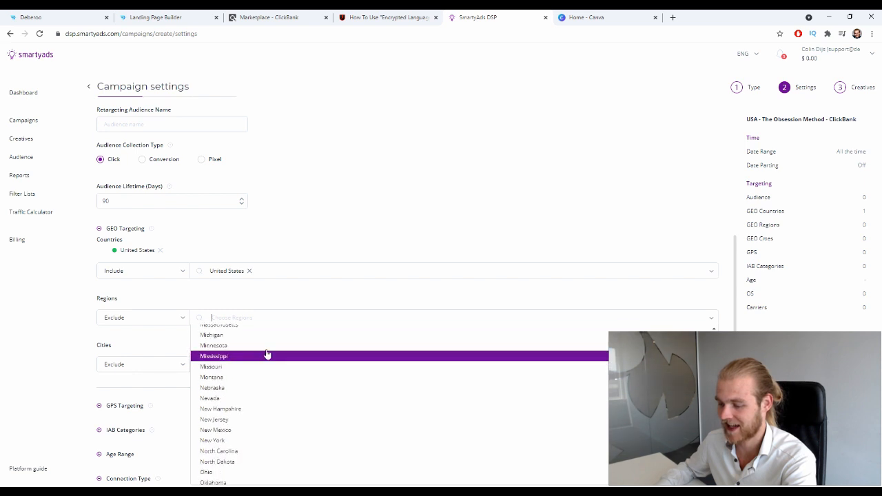
pyautogui.click(445, 180)
pyautogui.scroll(-1, 444, 206)
pyautogui.scroll(-2, 448, 229)
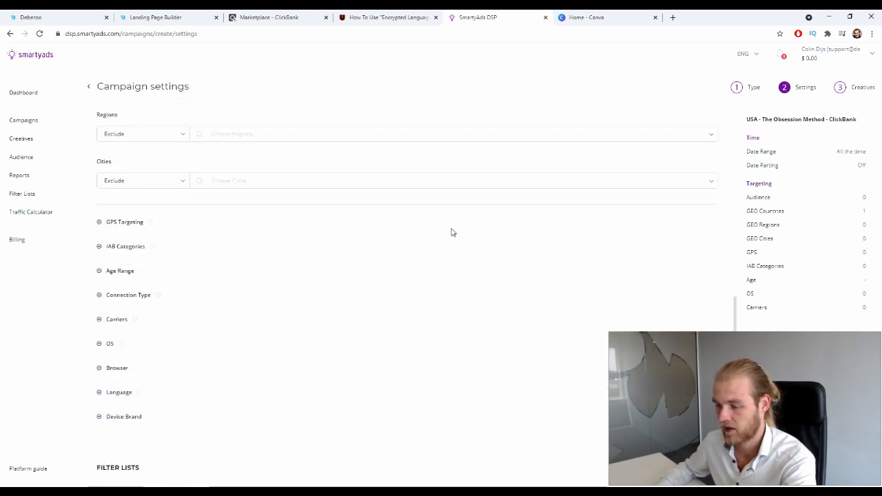
# Open the GPS Targeting settings with the map and coordinate fields.
pyautogui.scroll(1, 453, 227)
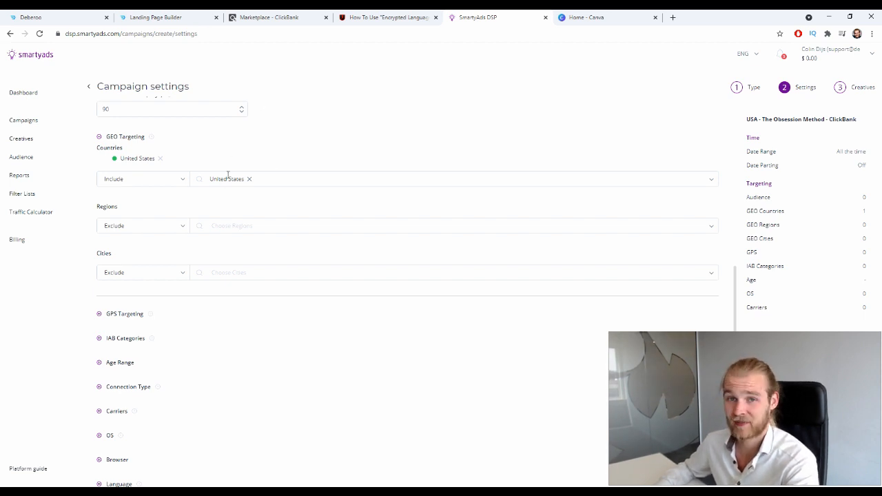
pyautogui.scroll(-1, 284, 175)
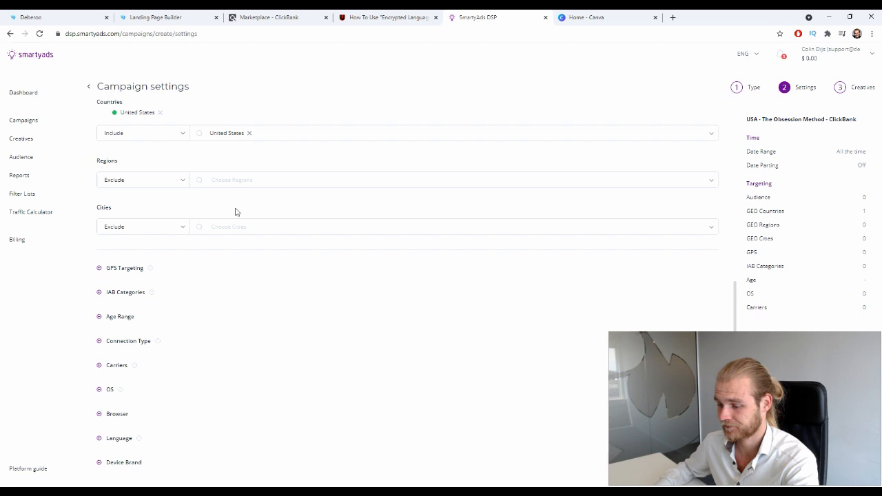
pyautogui.click(117, 268)
pyautogui.scroll(-1, 313, 235)
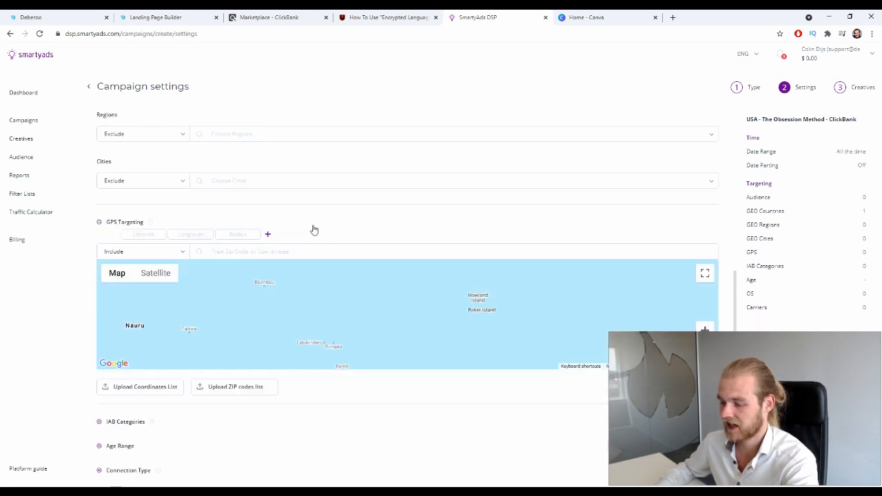
pyautogui.scroll(-1, 348, 289)
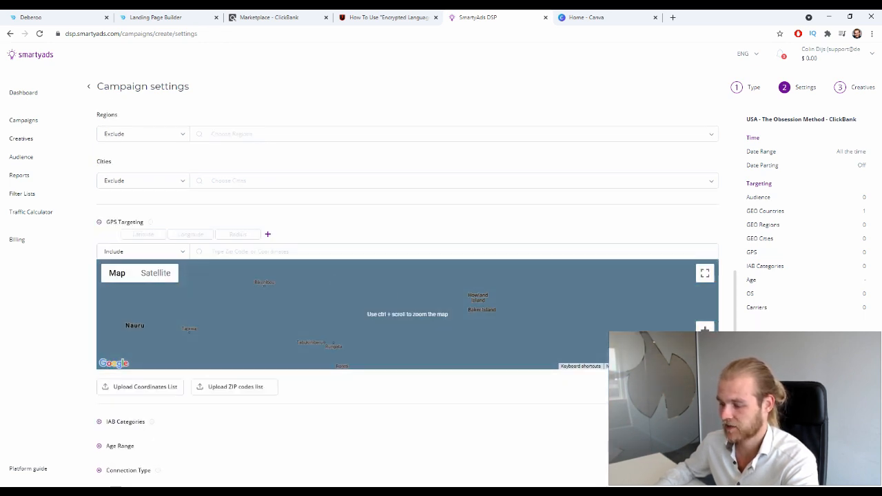
pyautogui.scroll(5, 343, 295)
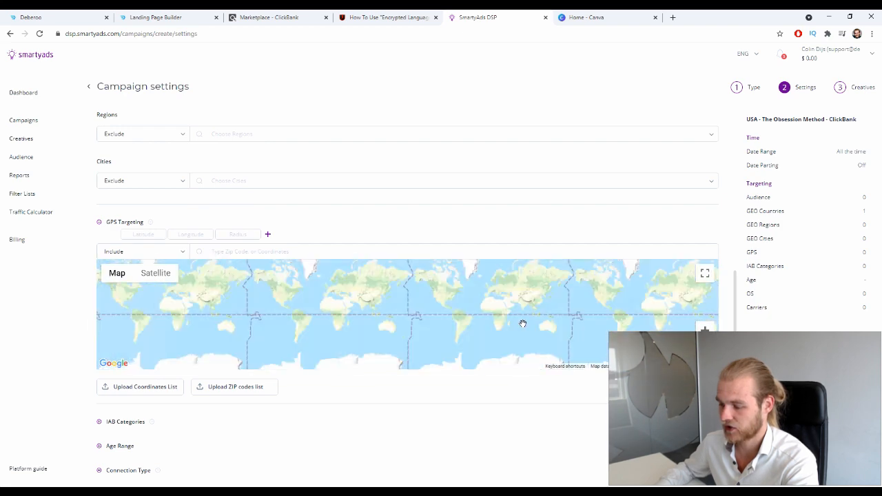
pyautogui.scroll(-1, 385, 300)
pyautogui.click(704, 329)
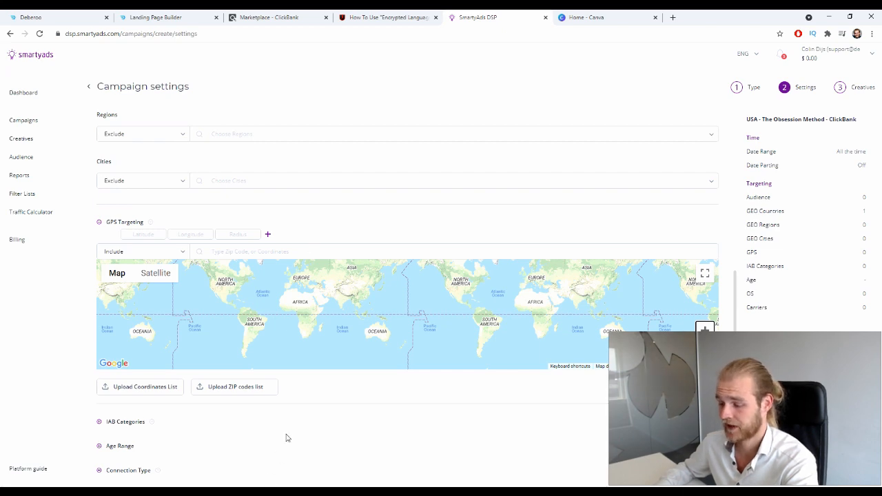
# Collapse the Targeting section of the campaign settings and expand the Filter Lists section.
pyautogui.scroll(10, 244, 163)
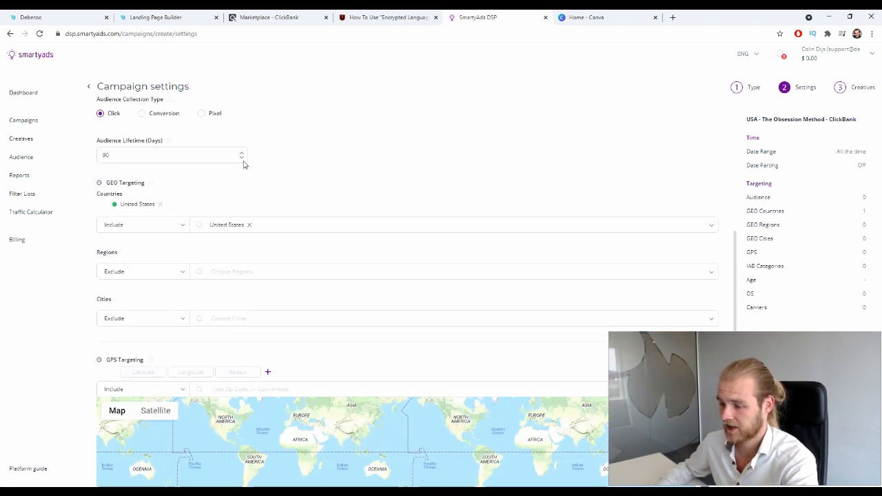
pyautogui.click(707, 243)
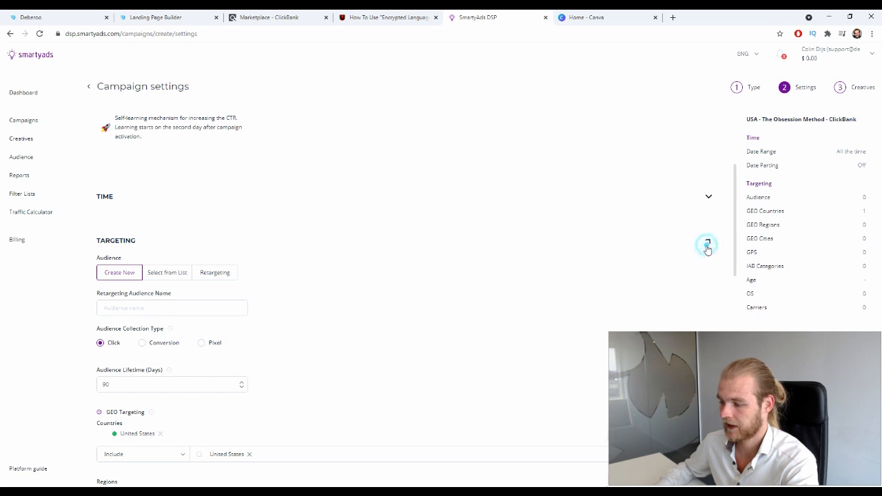
pyautogui.click(708, 283)
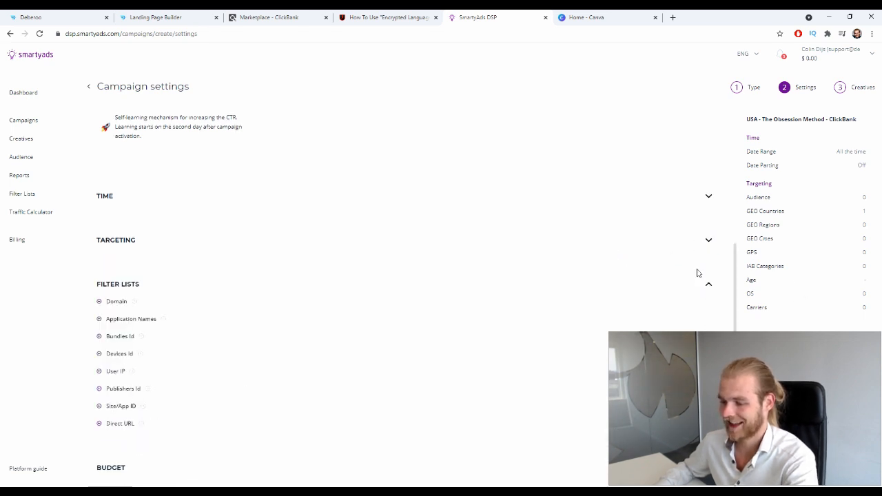
# Examine the Domain filter's options for a new list and for selecting an existing list, and close it again.
pyautogui.click(118, 301)
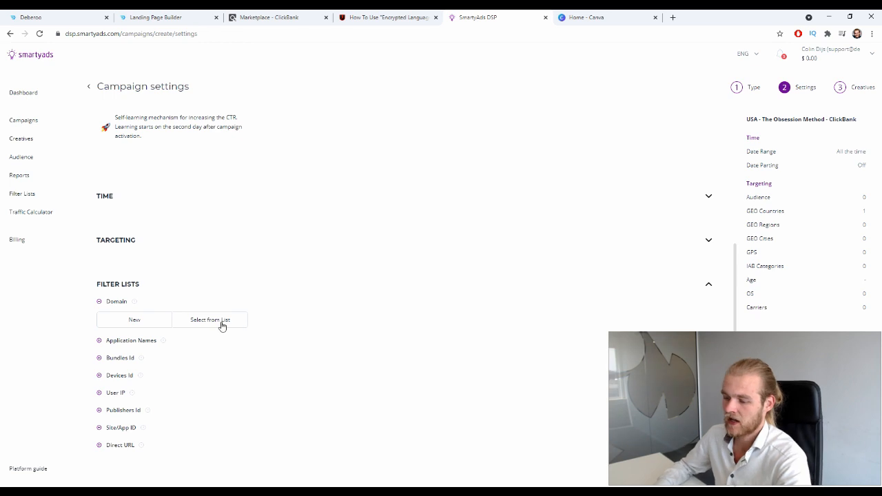
pyautogui.click(165, 319)
pyautogui.scroll(-1, 186, 307)
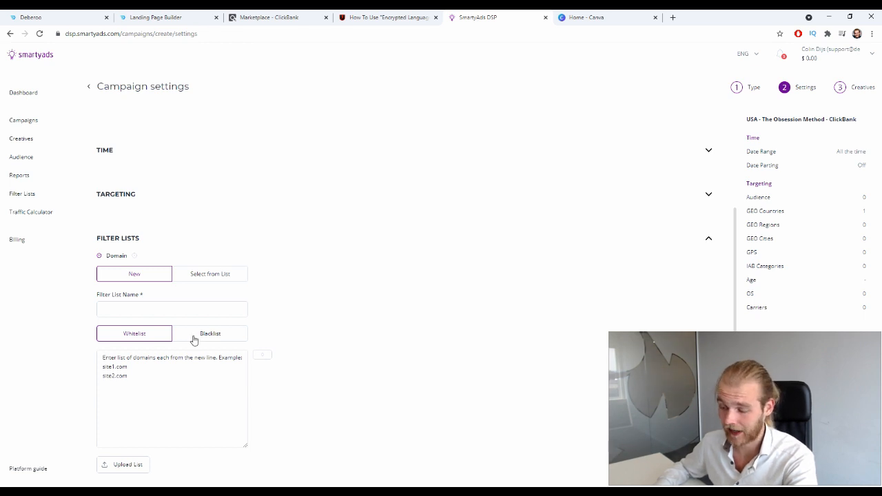
pyautogui.click(238, 277)
pyautogui.click(237, 308)
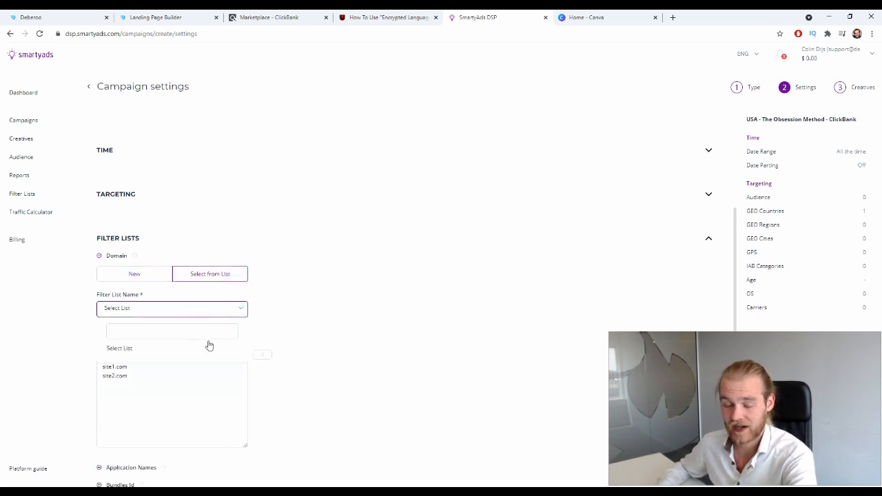
pyautogui.click(332, 303)
pyautogui.click(114, 255)
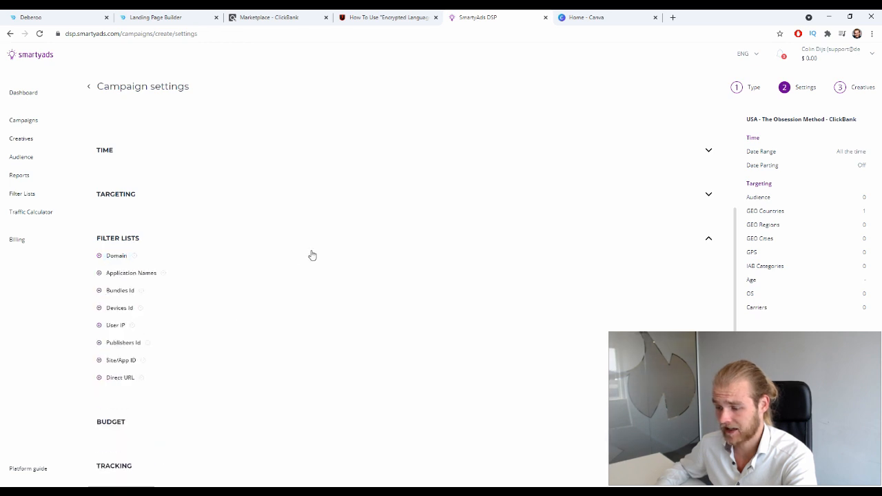
# Examine the new-list form of the Application Names filter and close it again.
pyautogui.click(137, 276)
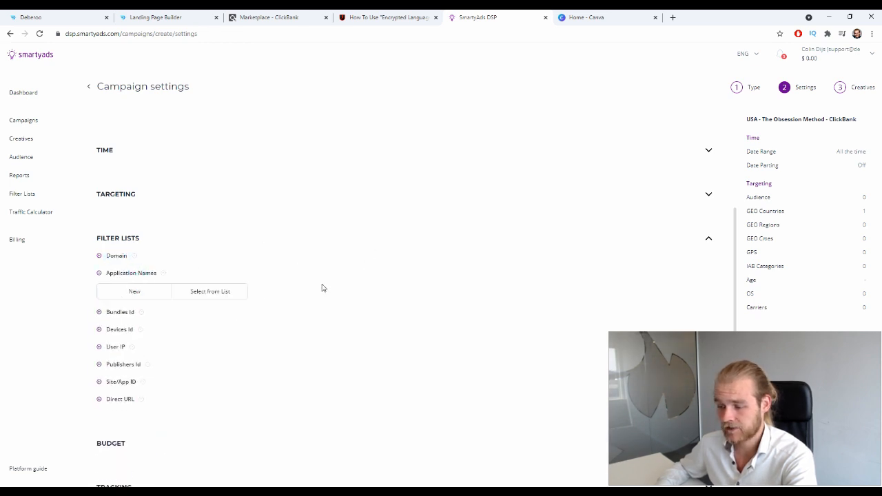
pyautogui.click(128, 296)
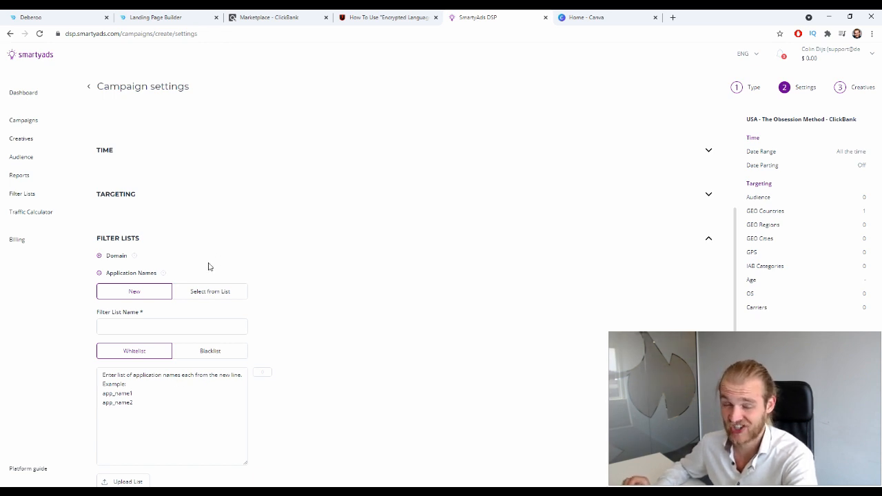
pyautogui.click(130, 275)
pyautogui.scroll(-1, 197, 289)
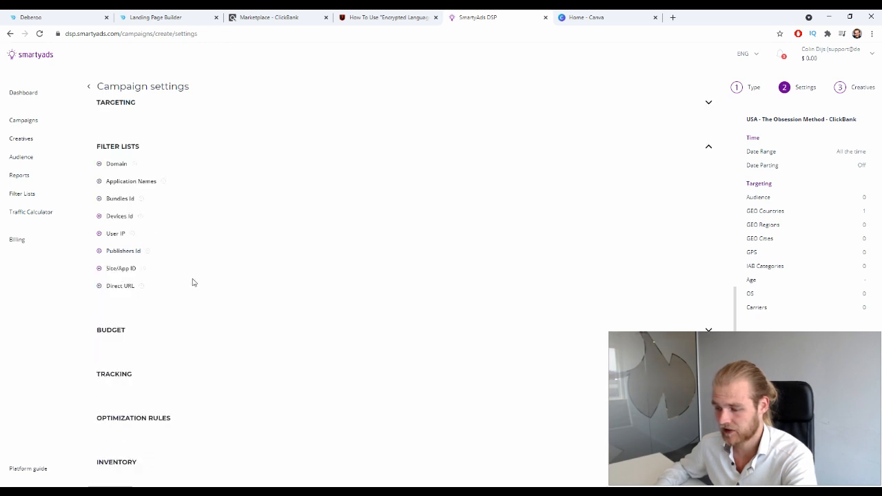
# Compare the New and Select from List options of the Bundles Id filter and close it again.
pyautogui.click(119, 200)
pyautogui.click(147, 217)
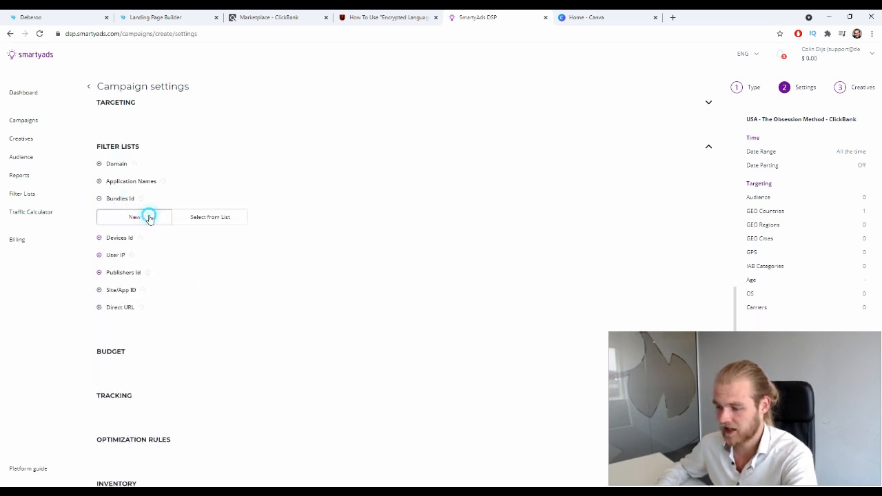
pyautogui.click(211, 218)
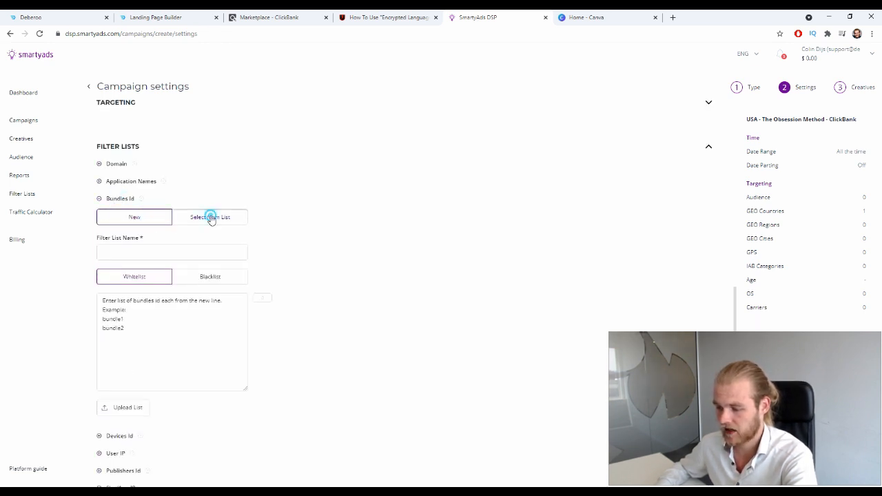
pyautogui.click(138, 219)
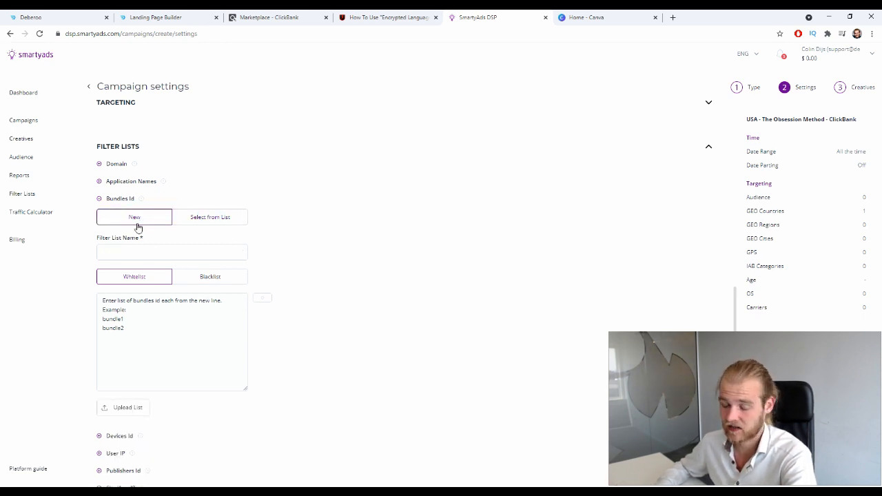
pyautogui.click(124, 201)
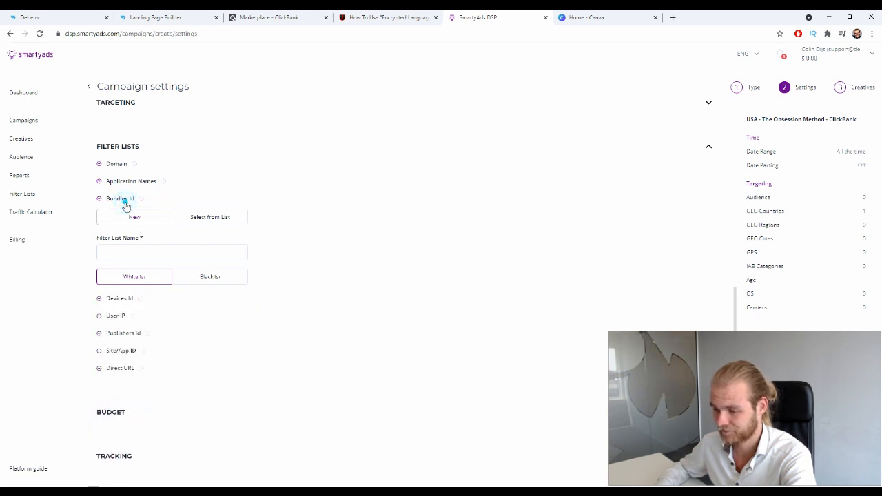
# Examine the new-list form of the Devices Id filter and close it again.
pyautogui.click(113, 217)
pyautogui.click(124, 235)
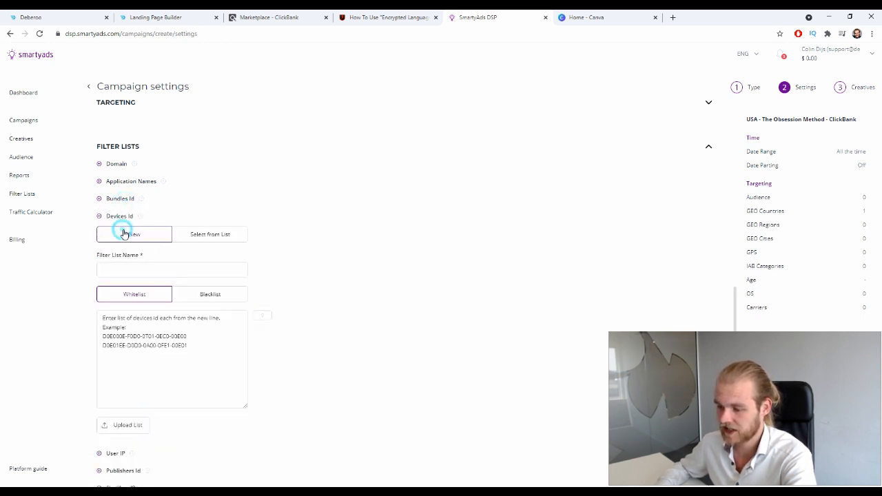
pyautogui.click(121, 218)
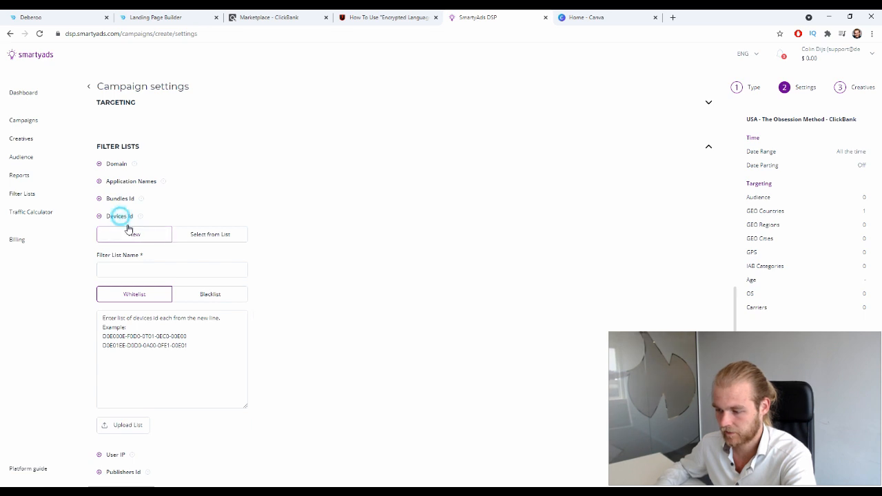
# Look through the User IP, Publishers Id, Site/App ID and Direct URL filters, closing each one again.
pyautogui.click(118, 234)
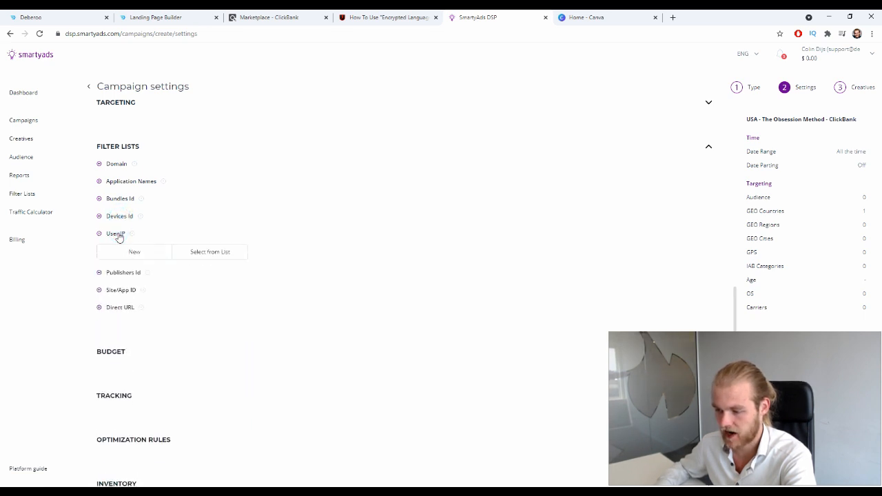
pyautogui.click(117, 235)
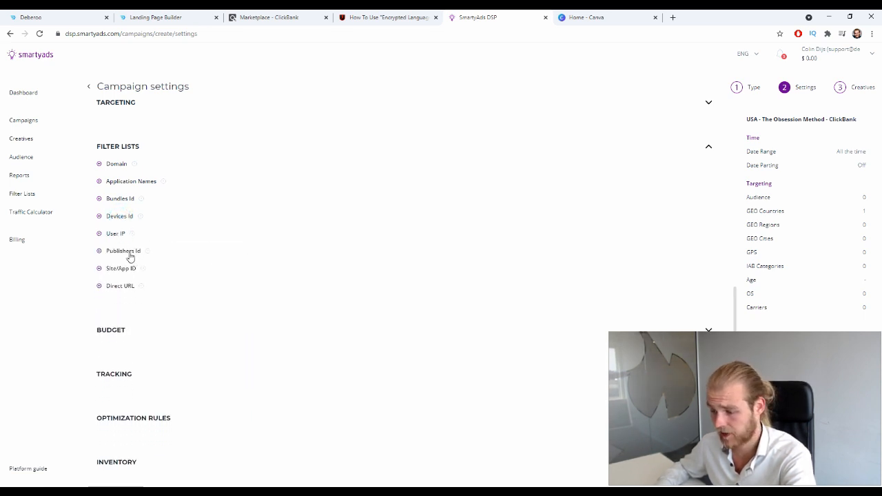
pyautogui.click(129, 254)
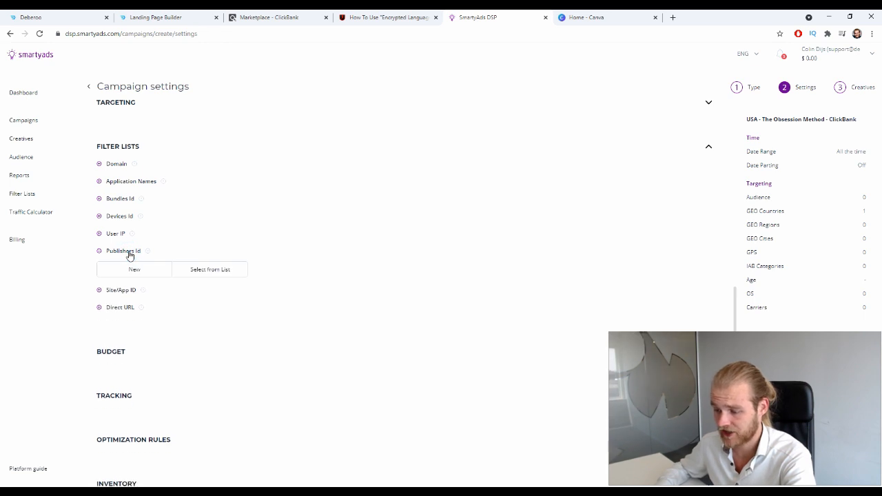
pyautogui.click(130, 254)
pyautogui.click(118, 270)
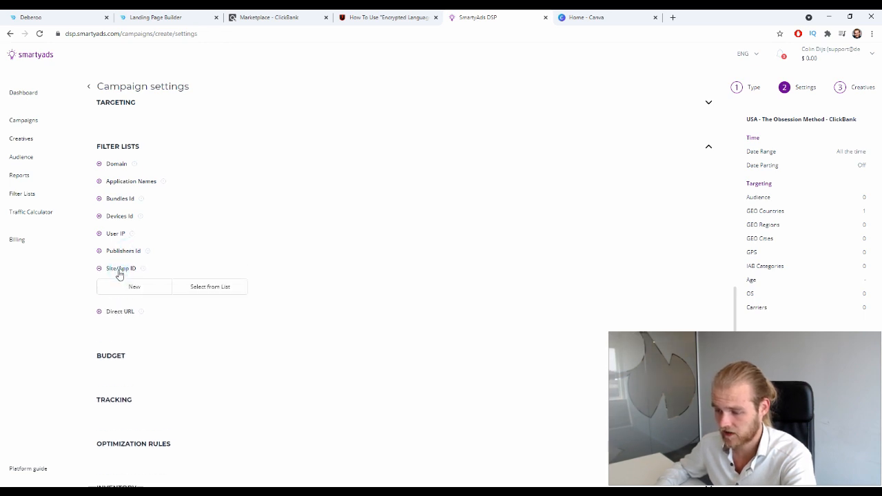
pyautogui.click(118, 270)
pyautogui.click(120, 288)
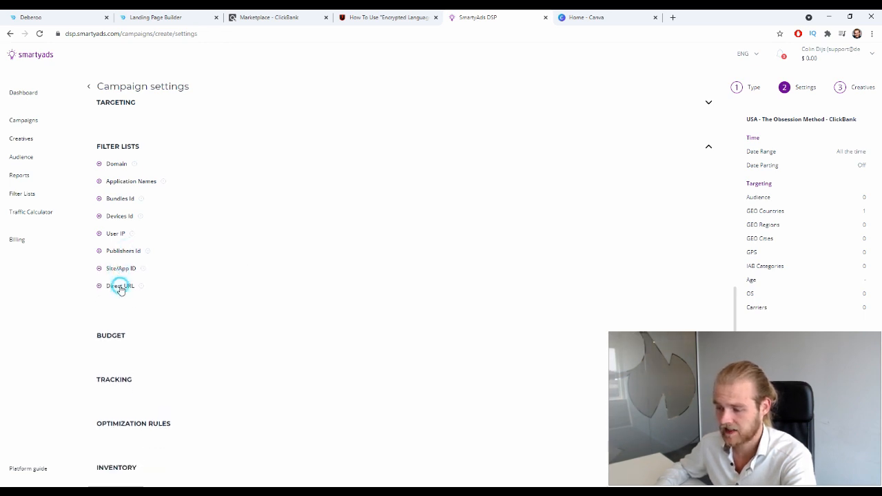
pyautogui.click(124, 287)
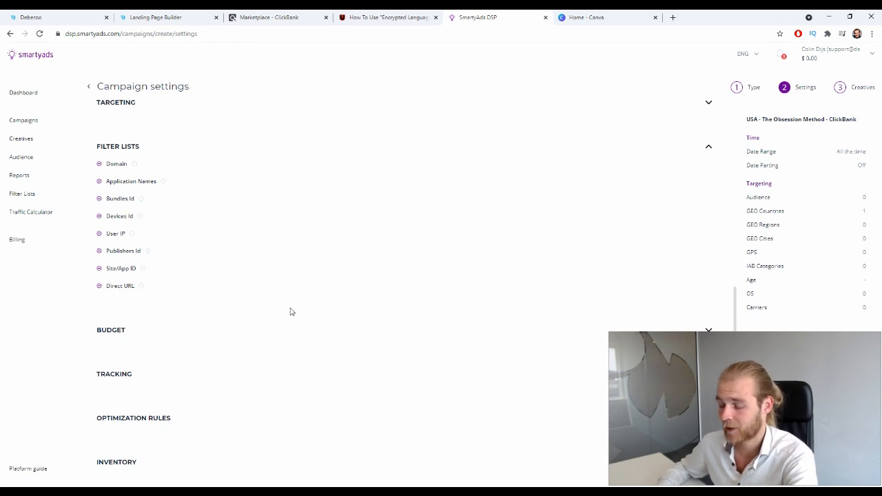
# Close the Filter Lists section, open the Budget section and keep Budget as the strategy after viewing the Impressions option.
pyautogui.click(708, 148)
pyautogui.click(707, 190)
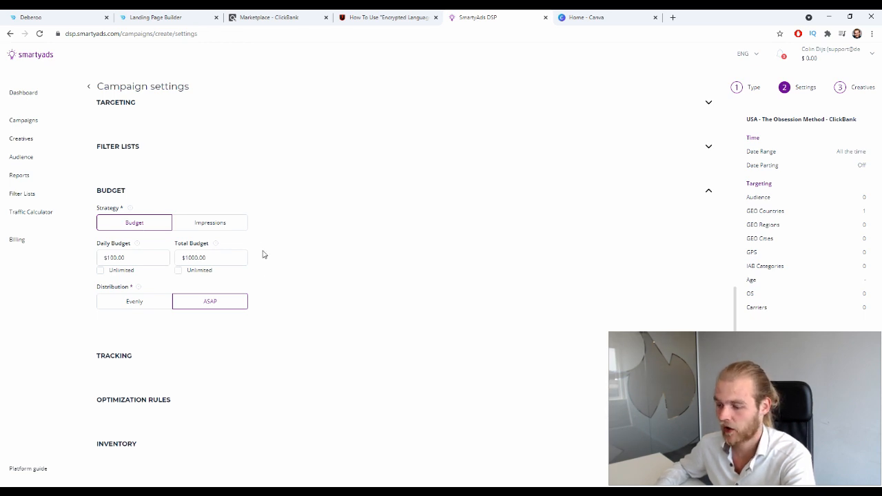
pyautogui.click(233, 228)
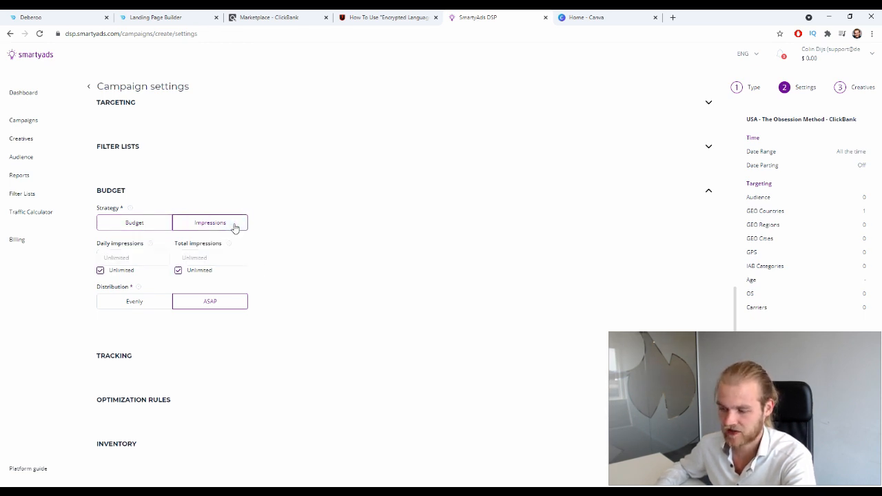
pyautogui.click(163, 229)
# Set the campaign's daily budget to $250 and make the total budget unlimited.
pyautogui.click(151, 256)
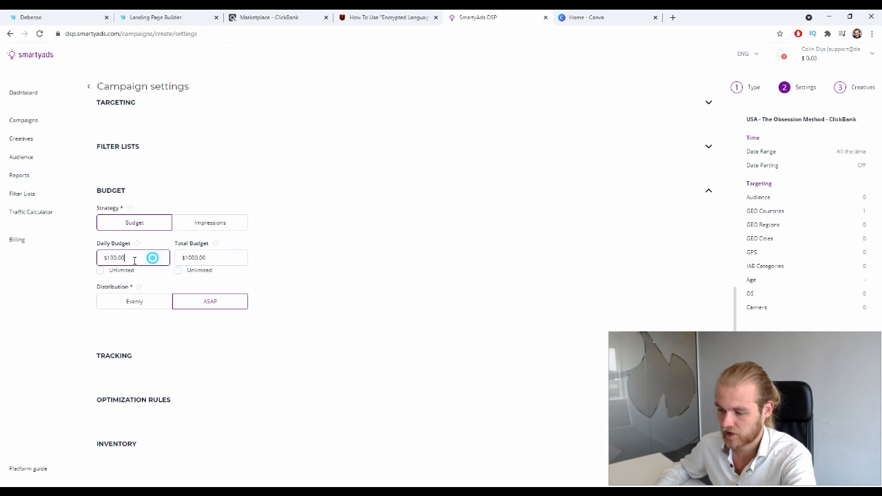
pyautogui.hotkey('ctrl', 'a')
pyautogui.write('25')
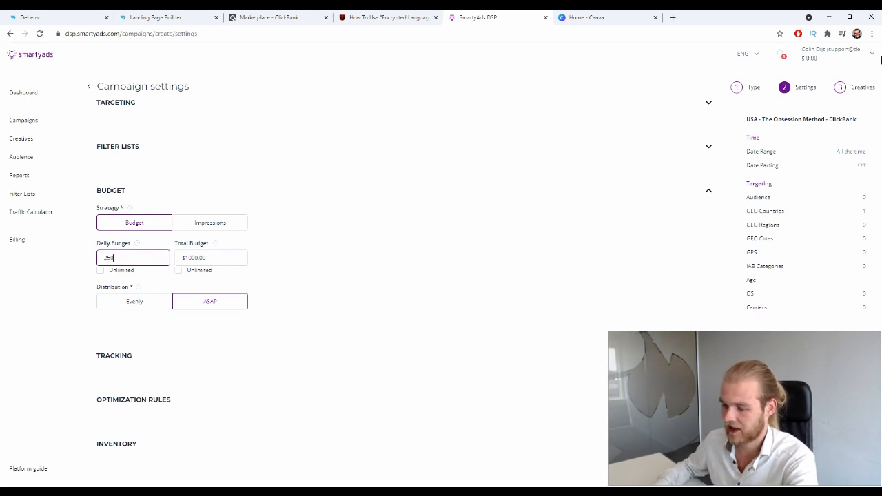
pyautogui.write('0')
pyautogui.click(380, 214)
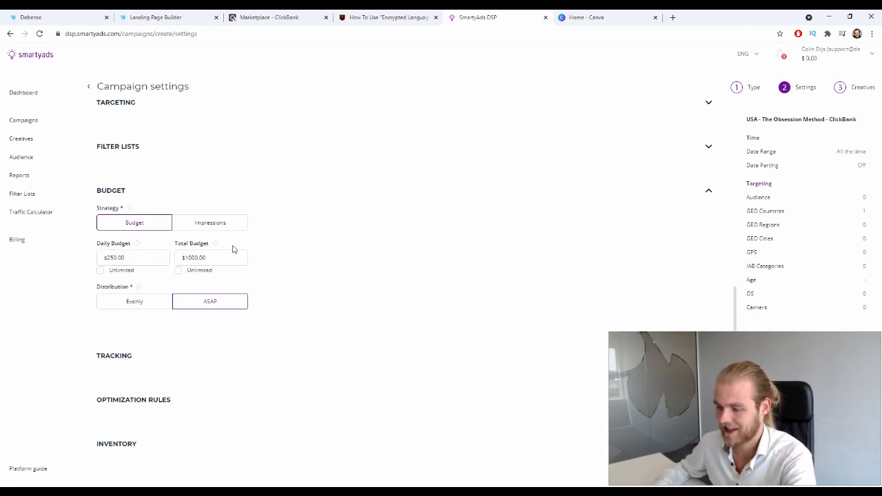
pyautogui.click(179, 270)
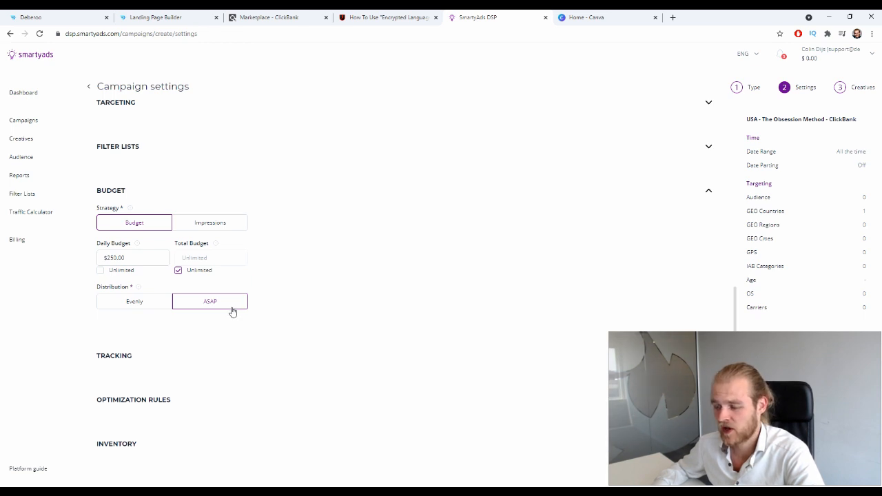
# Compare the Evenly and ASAP budget distributions and set the distribution to Evenly.
pyautogui.click(138, 307)
pyautogui.click(151, 307)
pyautogui.click(211, 303)
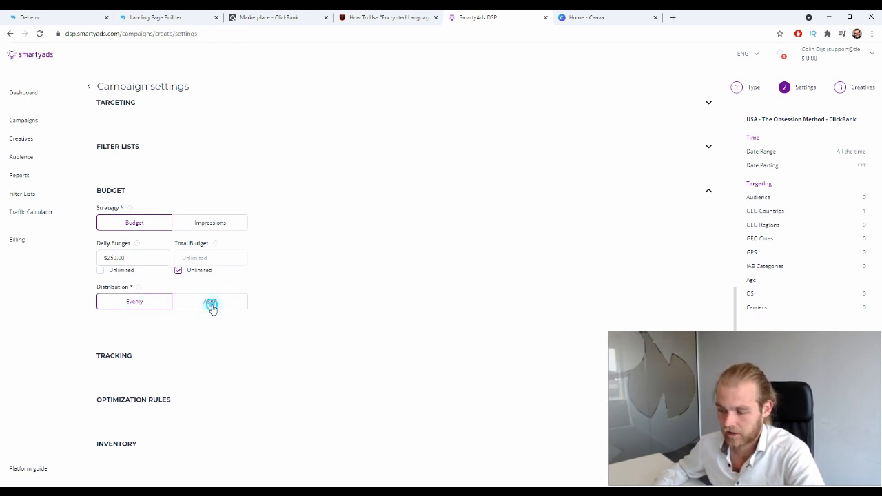
pyautogui.click(161, 310)
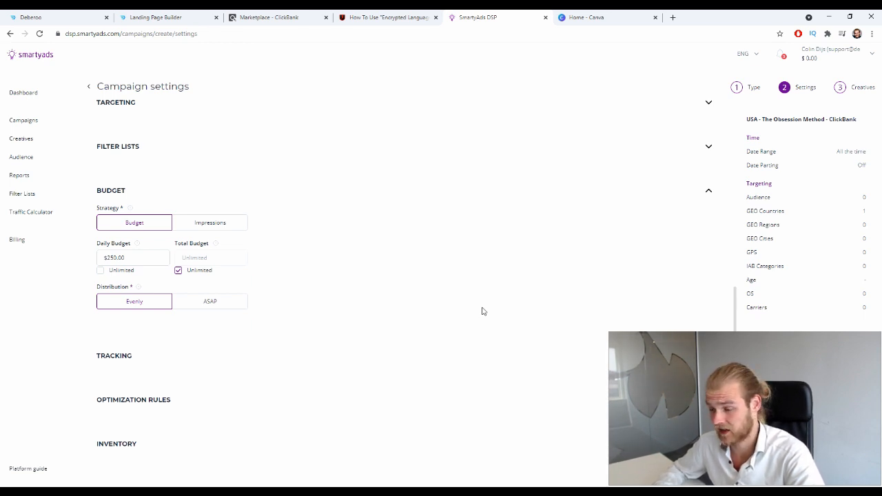
pyautogui.click(183, 301)
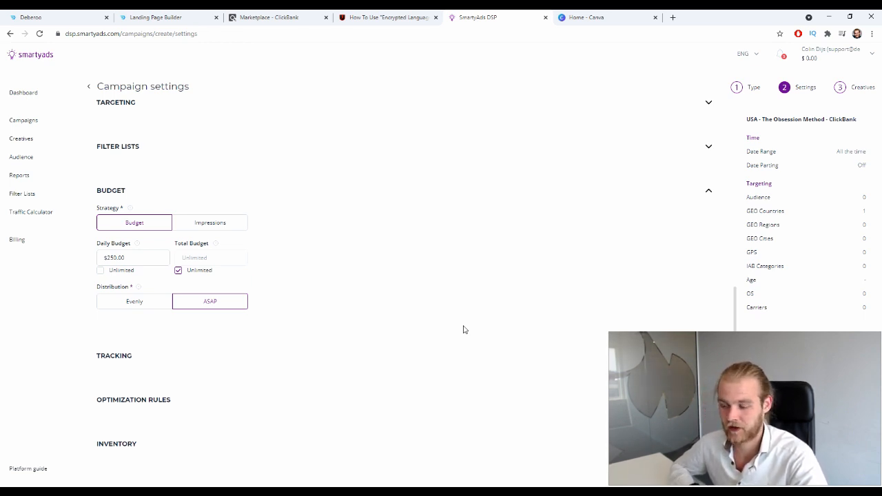
pyautogui.click(137, 303)
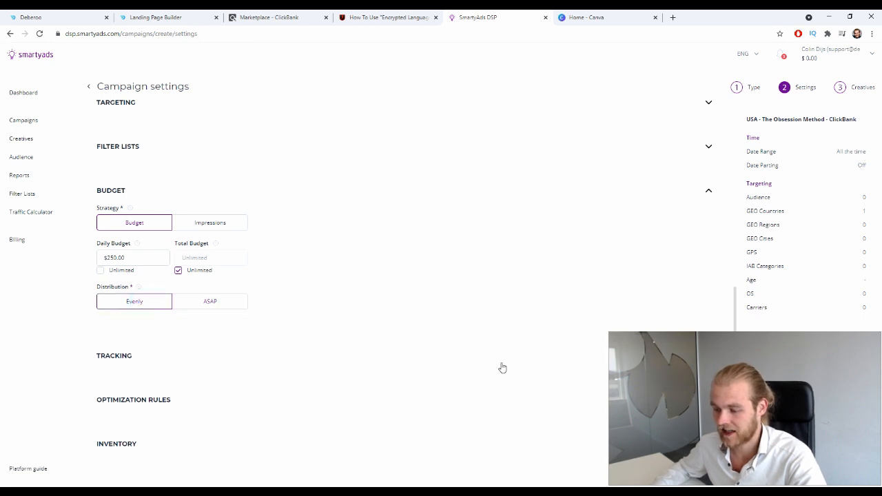
# Close the Budget section, view the Tracking section's third-party impression analytics tag setting, and close Tracking again.
pyautogui.click(708, 191)
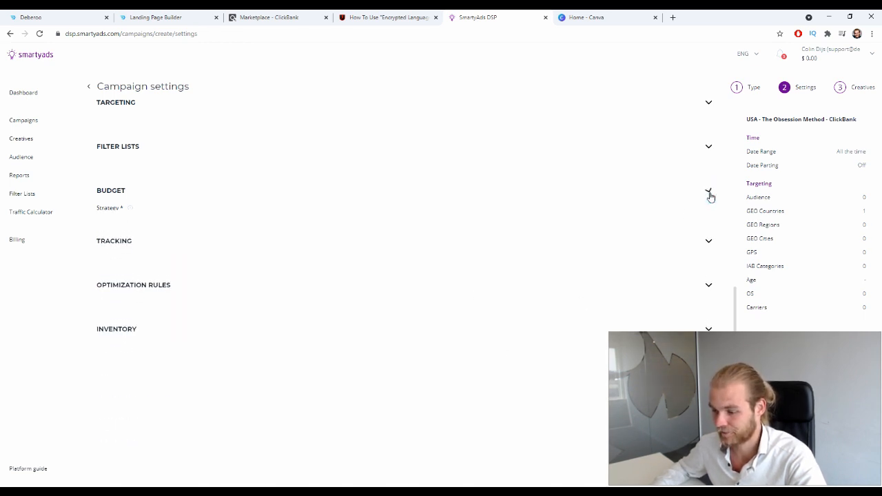
pyautogui.click(710, 238)
pyautogui.click(710, 238)
pyautogui.click(711, 238)
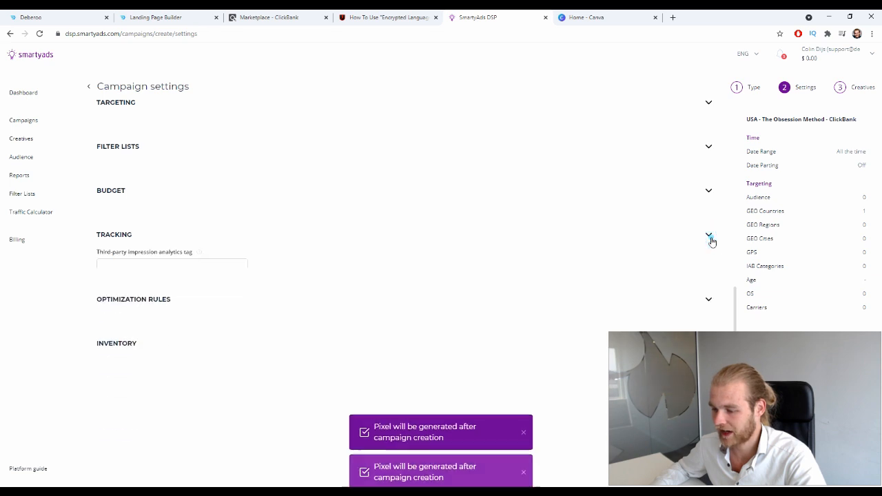
pyautogui.click(711, 238)
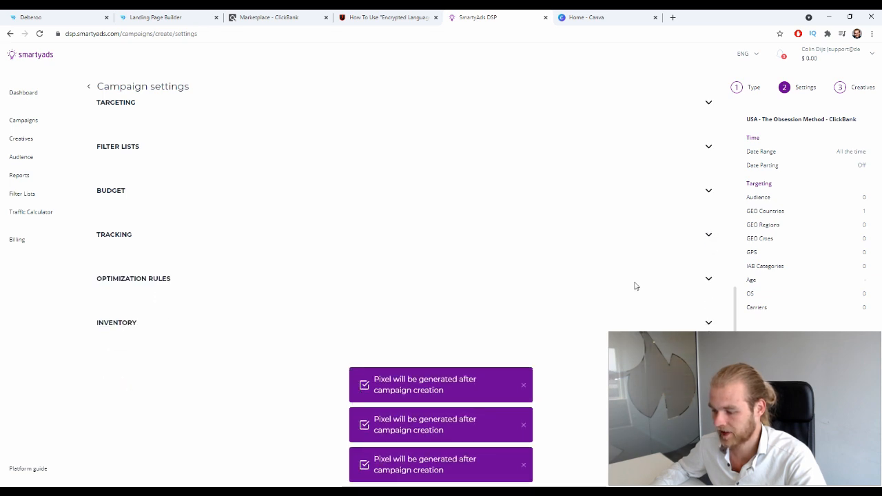
# Open the Optimization Rules section and look through the rule name and time range options, keeping the range at Last day.
pyautogui.click(709, 283)
pyautogui.scroll(-1, 332, 247)
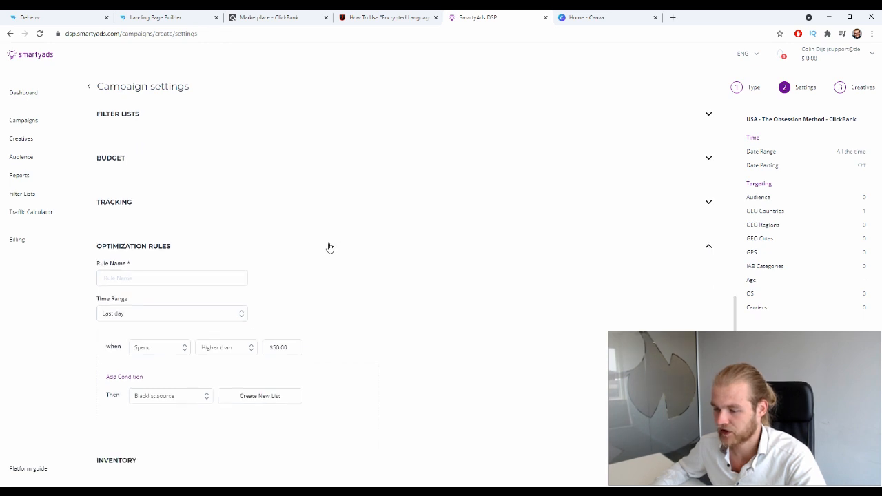
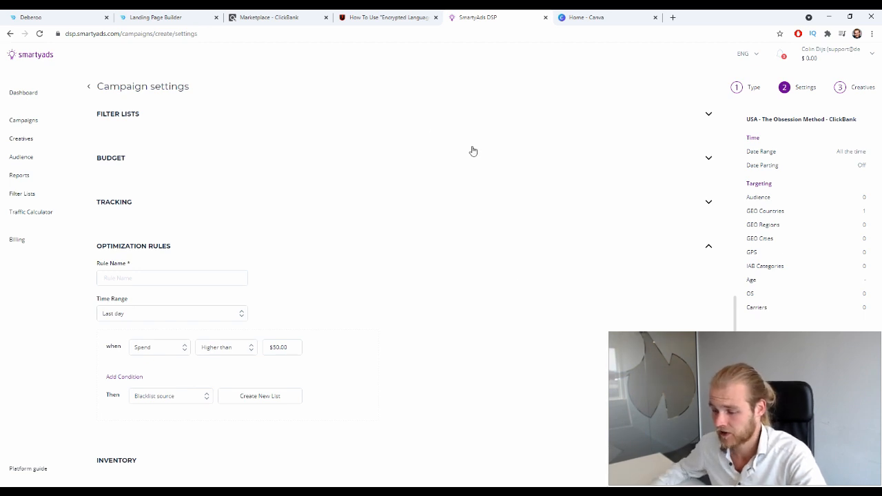
pyautogui.click(147, 278)
pyautogui.click(336, 279)
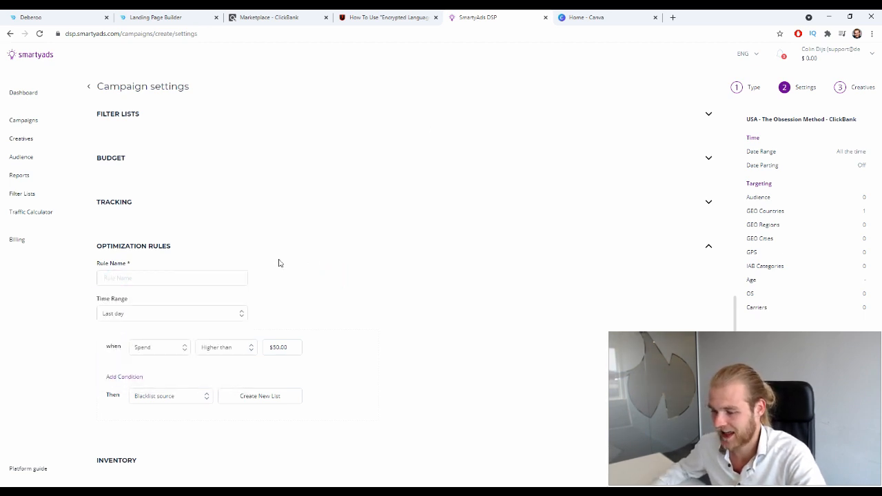
pyautogui.click(210, 312)
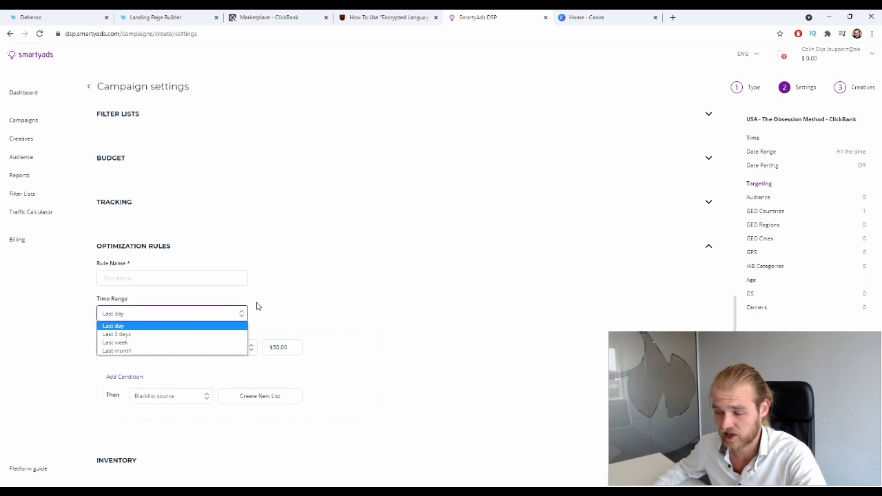
pyautogui.click(191, 334)
pyautogui.click(167, 312)
pyautogui.click(131, 326)
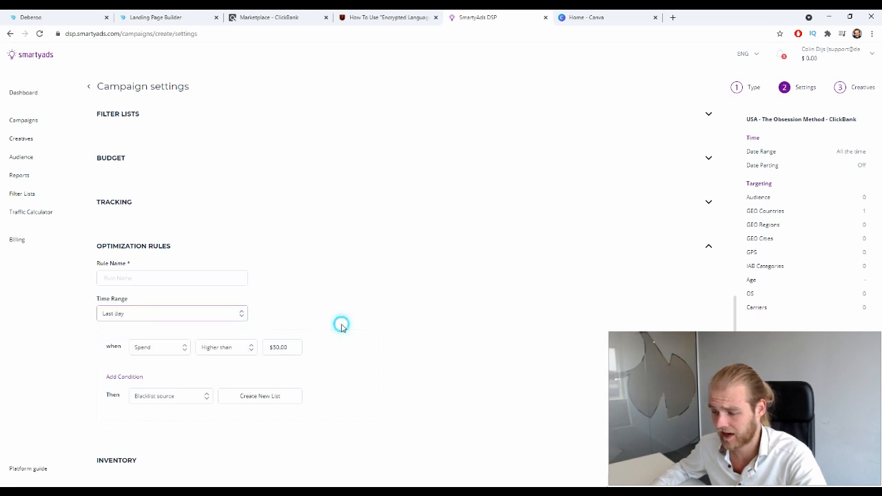
pyautogui.tripleClick(107, 341)
pyautogui.click(486, 388)
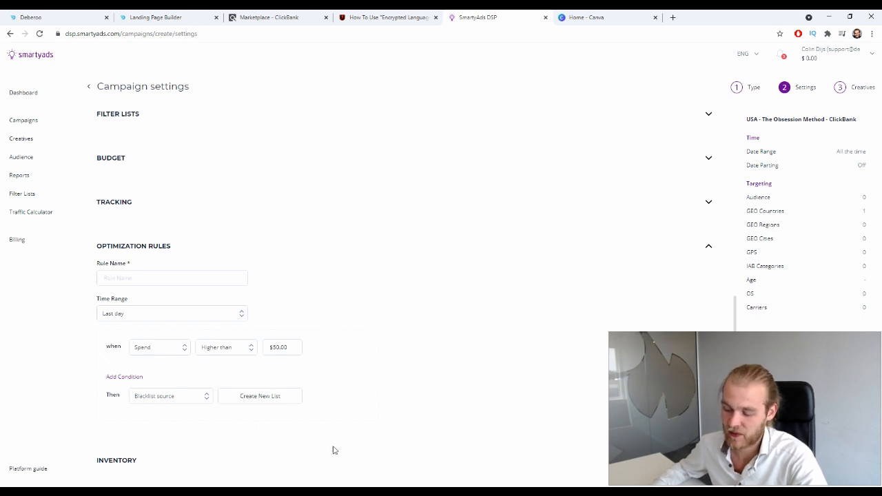
# Look through the rule's action, comparison and metric options, keeping Blacklist source, Higher than and Spend, and close Optimization Rules.
pyautogui.click(172, 400)
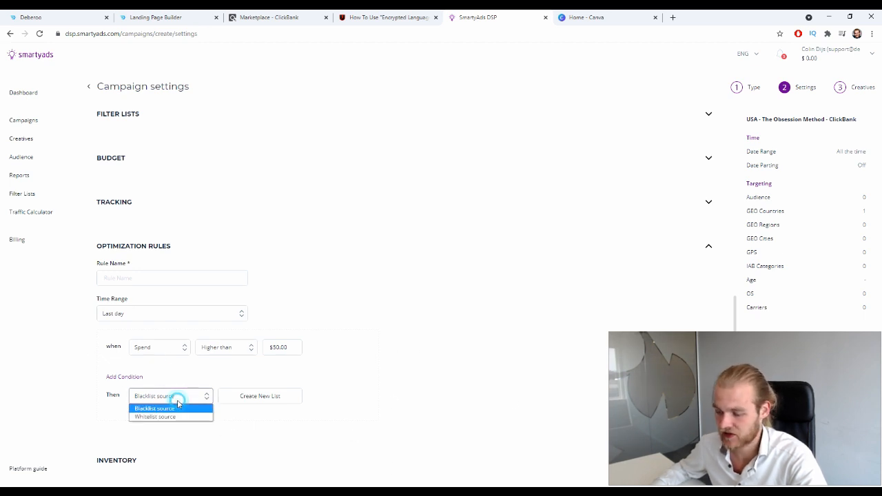
pyautogui.click(452, 365)
pyautogui.click(228, 347)
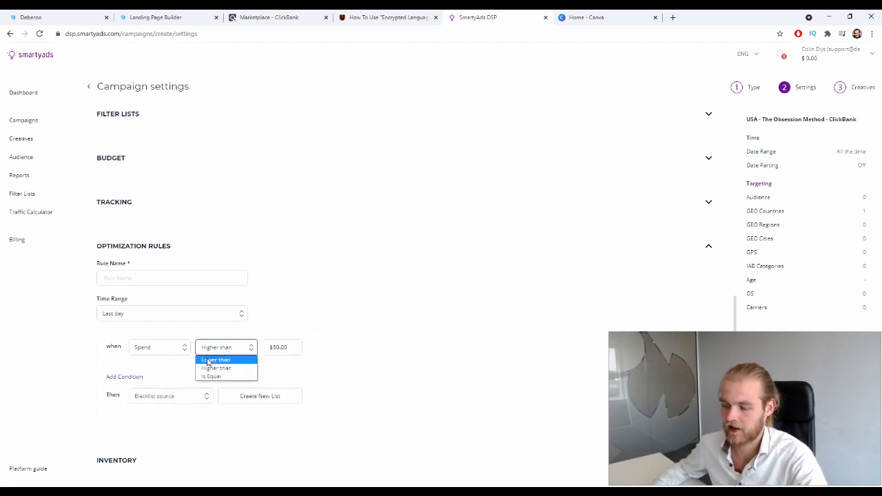
pyautogui.click(213, 368)
pyautogui.click(170, 347)
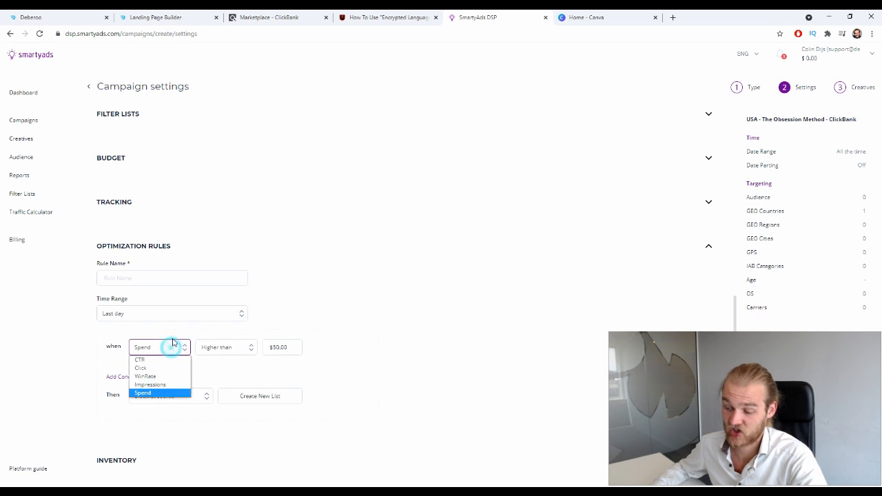
pyautogui.click(427, 334)
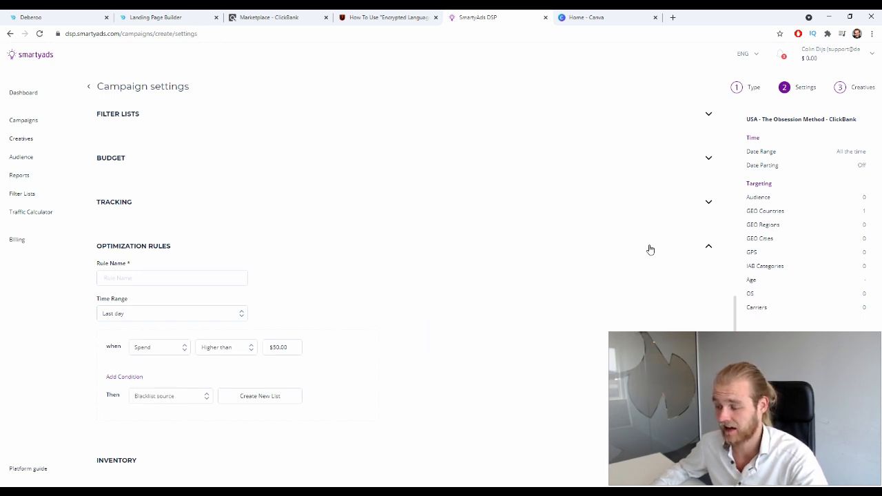
pyautogui.click(707, 245)
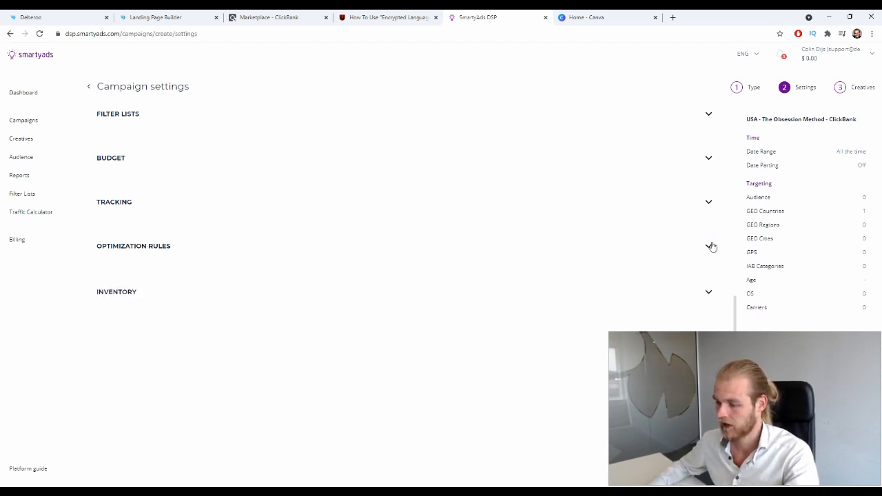
# View the Direct Deals settings in the Inventory section, close it and return to the Basic settings.
pyautogui.click(710, 290)
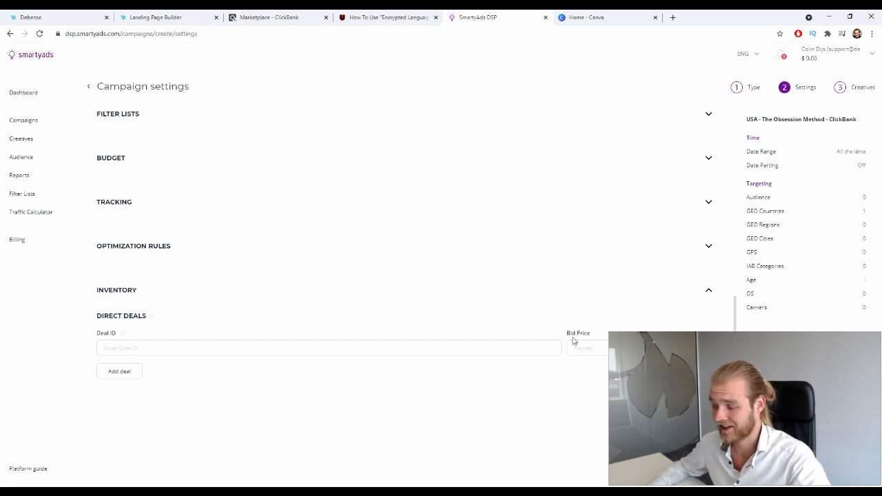
pyautogui.click(707, 292)
pyautogui.scroll(6, 682, 308)
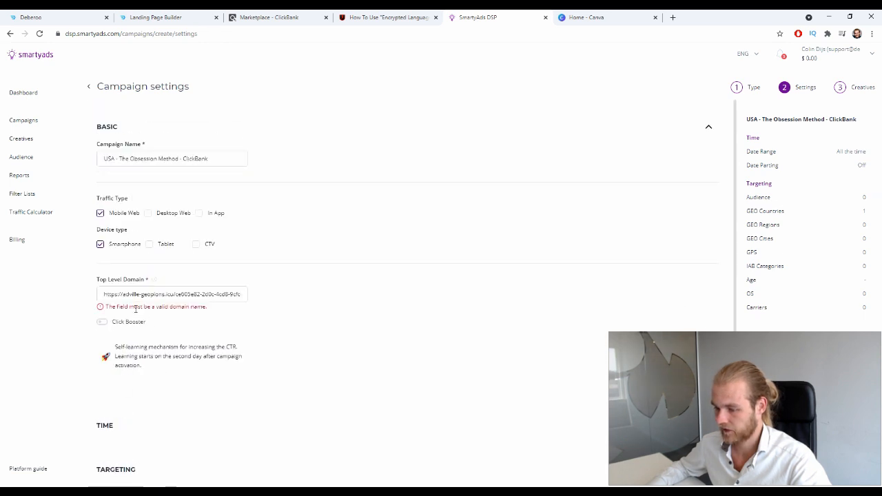
# Copy the campaign's Top Level Domain URL and paste it back into the same field.
pyautogui.moveTo(131, 307); pyautogui.dragTo(187, 315)
pyautogui.click(236, 311)
pyautogui.doubleClick(149, 294)
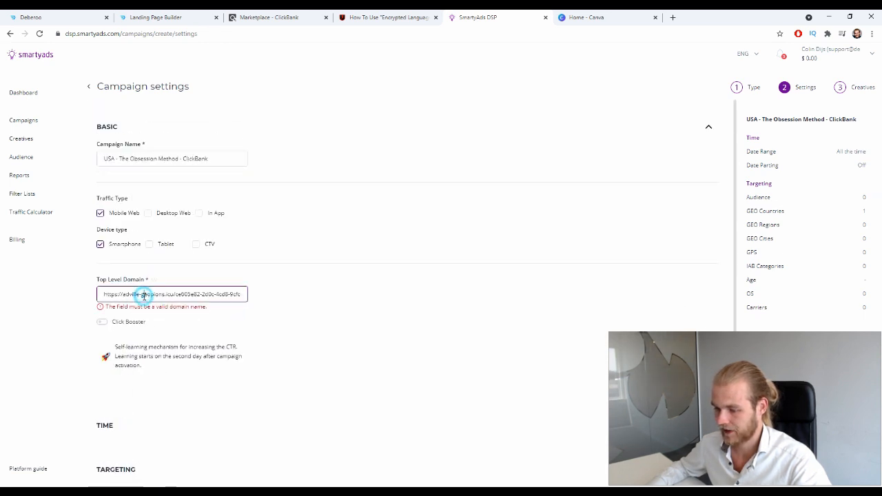
pyautogui.hotkey('ctrl', 'a')
pyautogui.hotkey('ctrl', 'c')
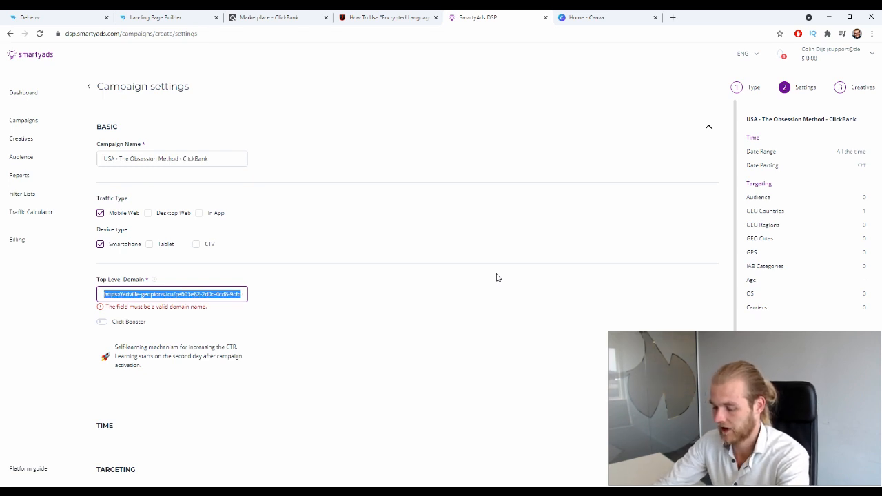
pyautogui.write('ww')
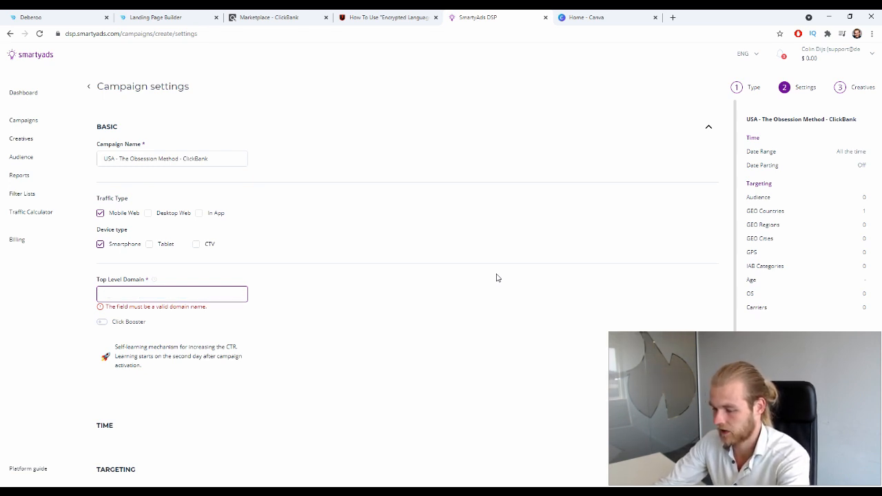
pyautogui.hotkey('ctrl', 'v')
pyautogui.moveTo(140, 295); pyautogui.dragTo(113, 294)
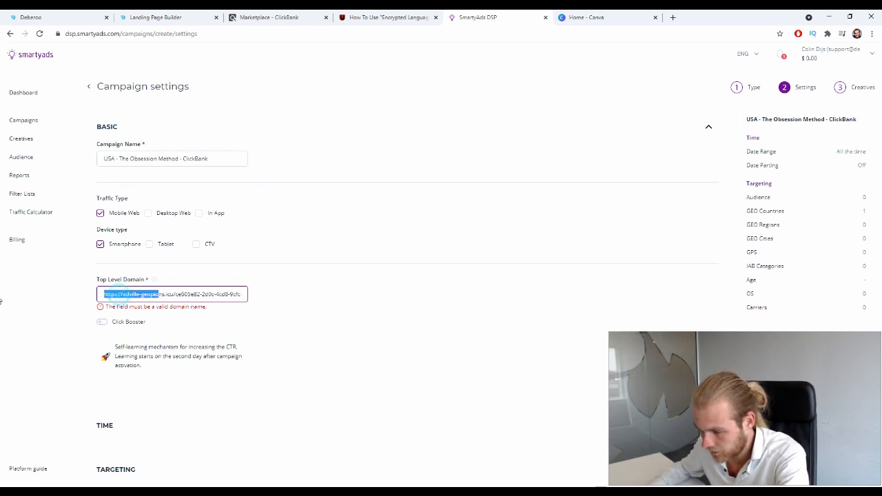
pyautogui.hotkey('ctrl', 'a')
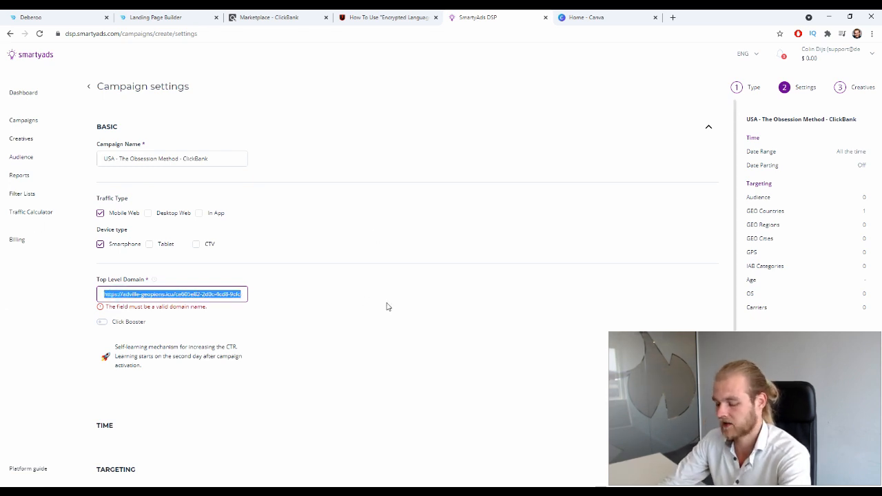
pyautogui.write('https')
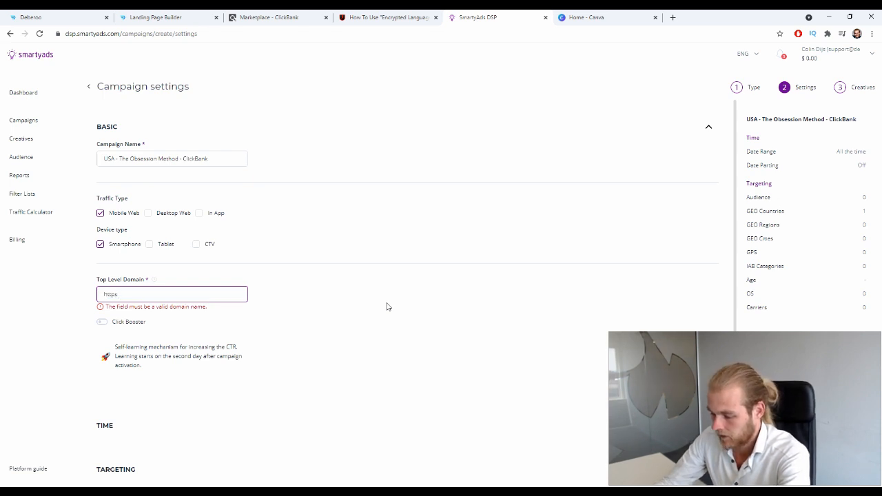
pyautogui.write('://debero')
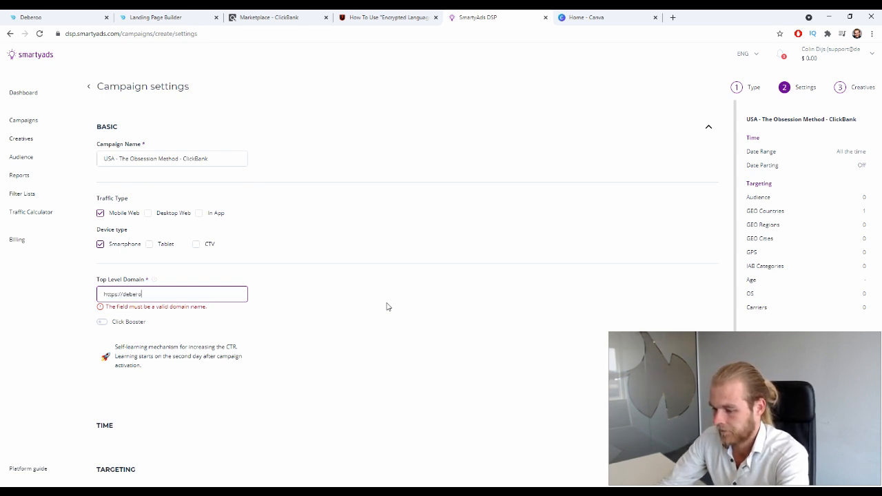
pyautogui.write('o.com')
pyautogui.click(217, 290)
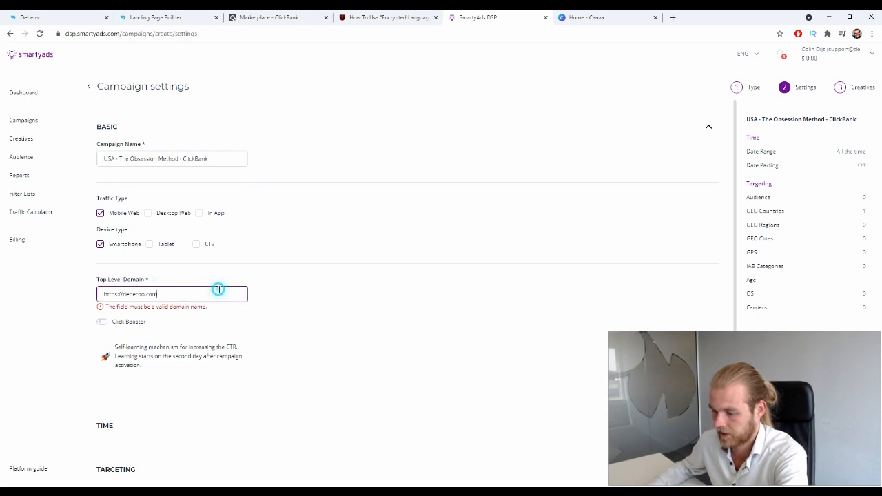
pyautogui.click(310, 308)
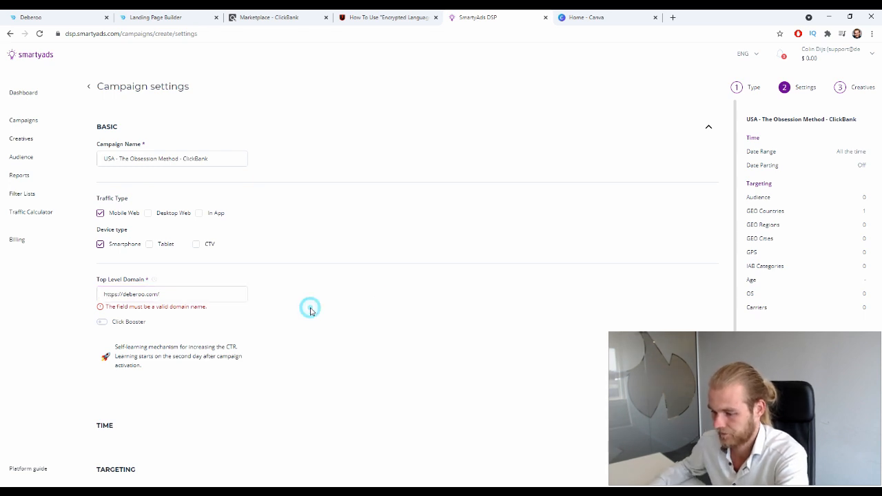
pyautogui.click(122, 292)
pyautogui.hotkey('ctrl', 'a')
pyautogui.hotkey('ctrl', 'v')
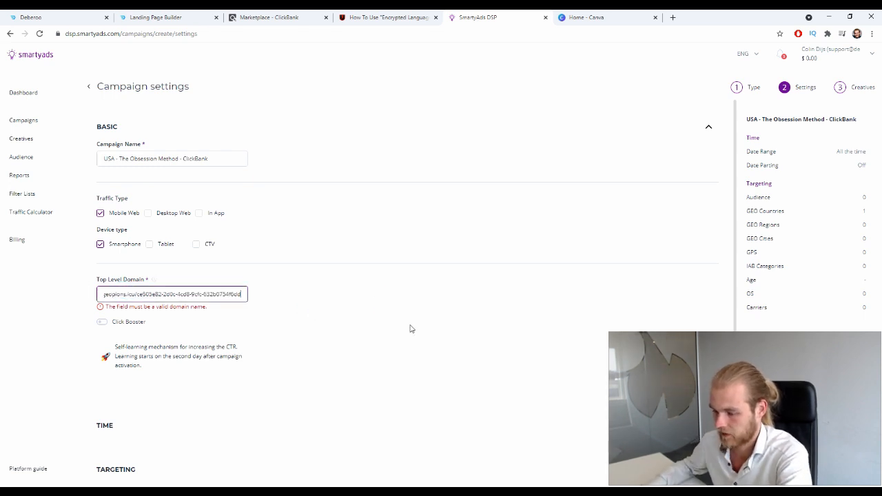
pyautogui.moveTo(175, 295); pyautogui.dragTo(103, 294)
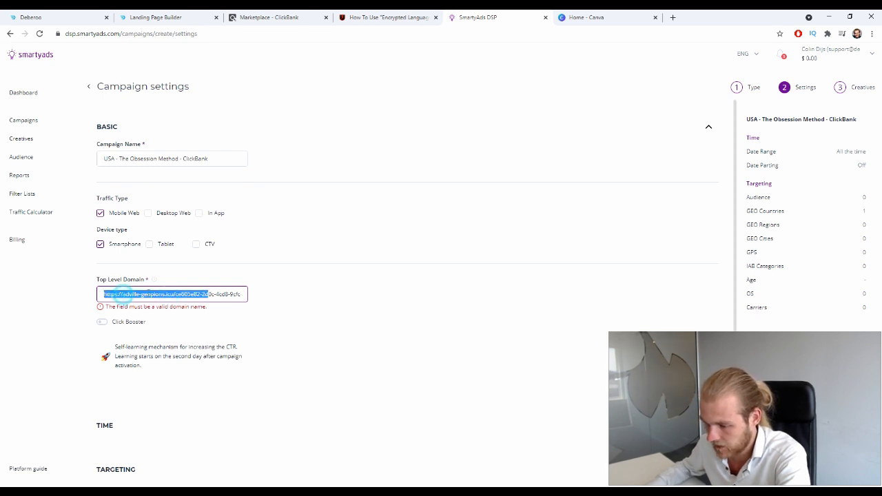
pyautogui.click(122, 295)
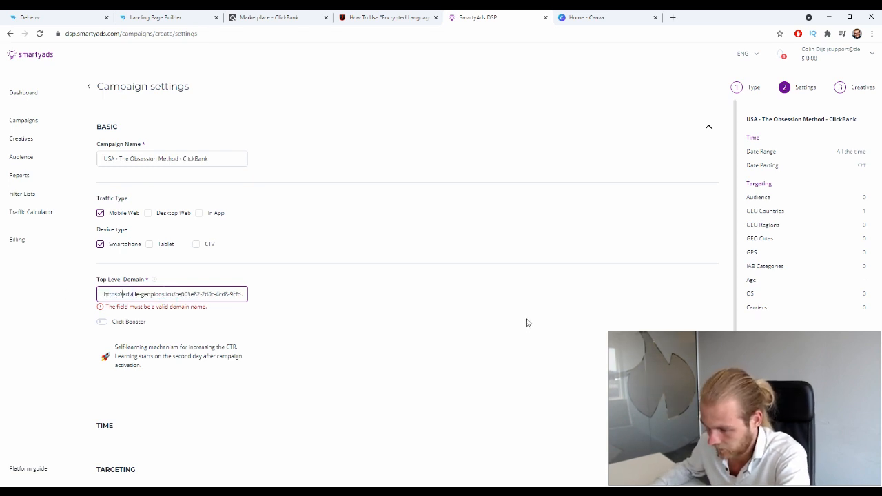
pyautogui.write('www.')
pyautogui.write('.')
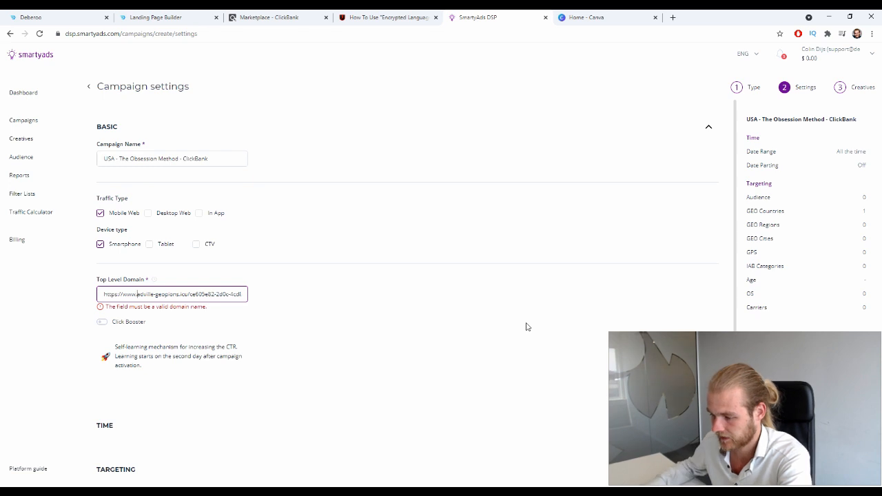
pyautogui.click(526, 323)
pyautogui.click(260, 317)
pyautogui.click(185, 291)
pyautogui.moveTo(185, 290); pyautogui.dragTo(356, 305)
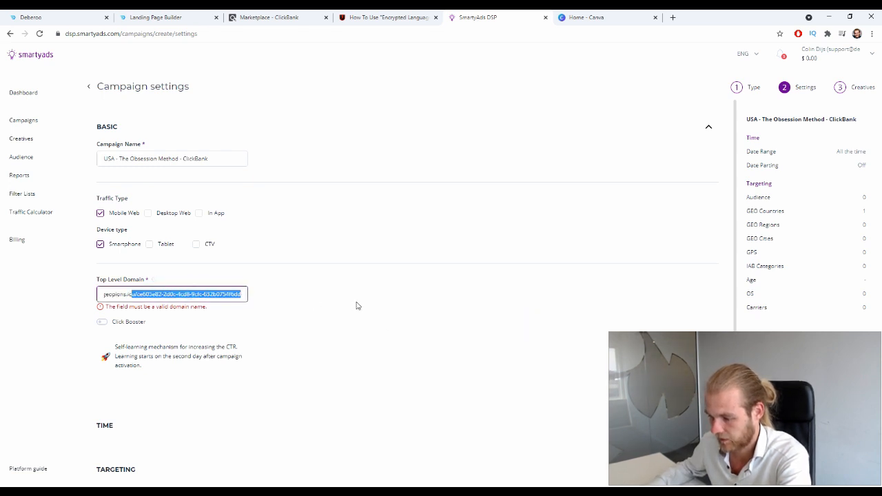
pyautogui.click(356, 305)
pyautogui.scroll(-2, 353, 305)
pyautogui.scroll(1, 350, 305)
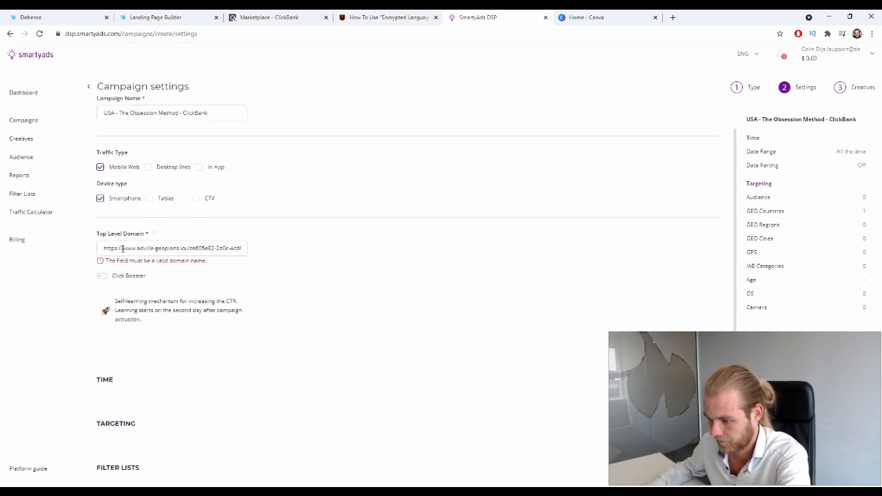
pyautogui.moveTo(122, 249); pyautogui.dragTo(73, 252)
pyautogui.press('BackSpace')
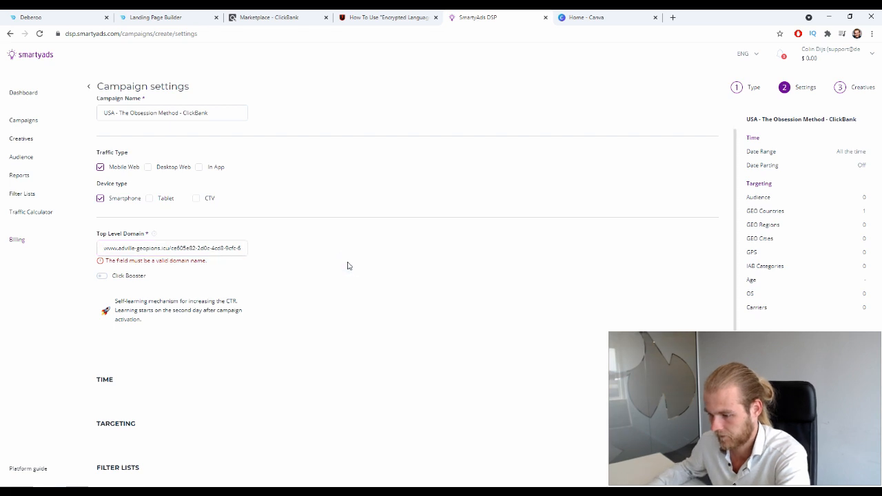
pyautogui.scroll(-3, 340, 263)
pyautogui.scroll(4, 325, 257)
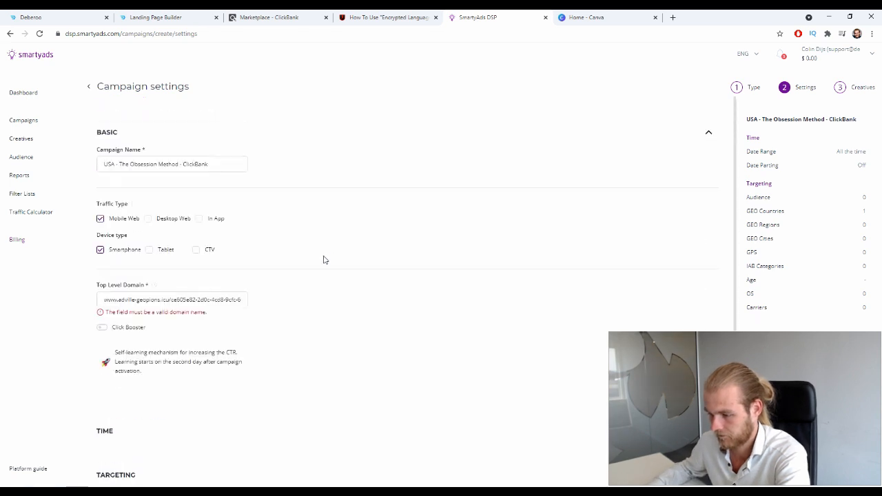
pyautogui.click(241, 301)
pyautogui.hotkey('ctrl', 'a')
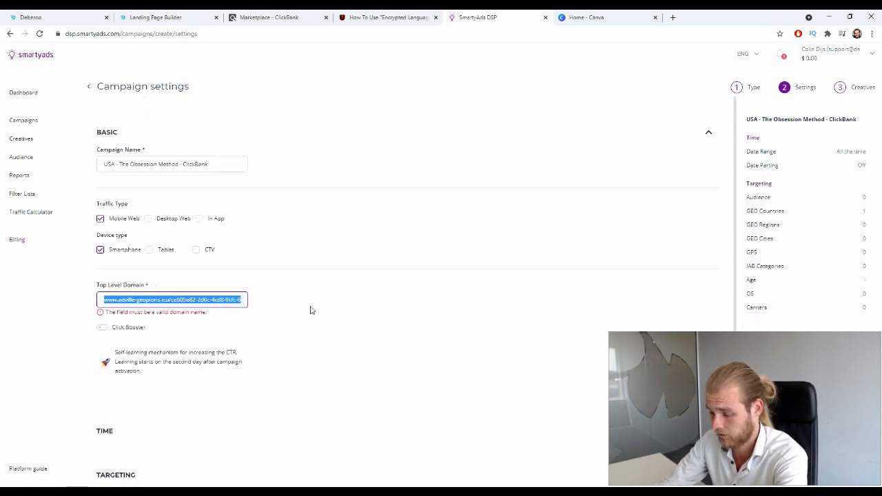
pyautogui.write('https:/')
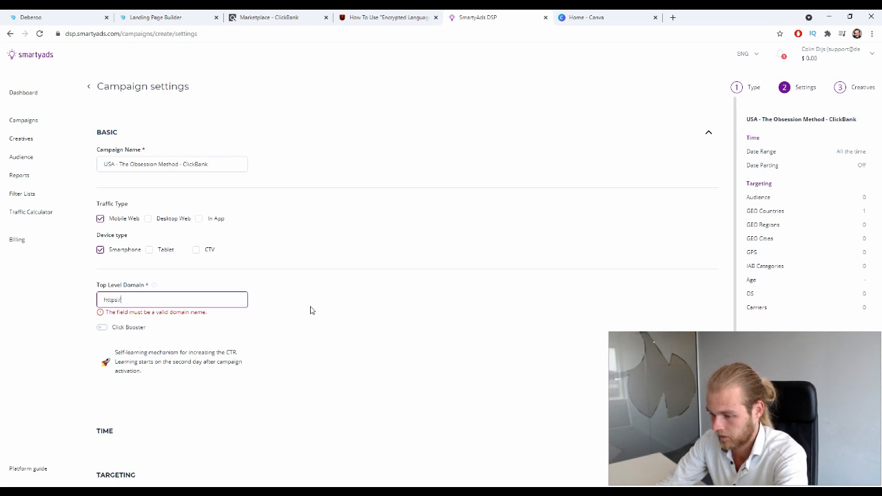
pyautogui.write('/googl.com')
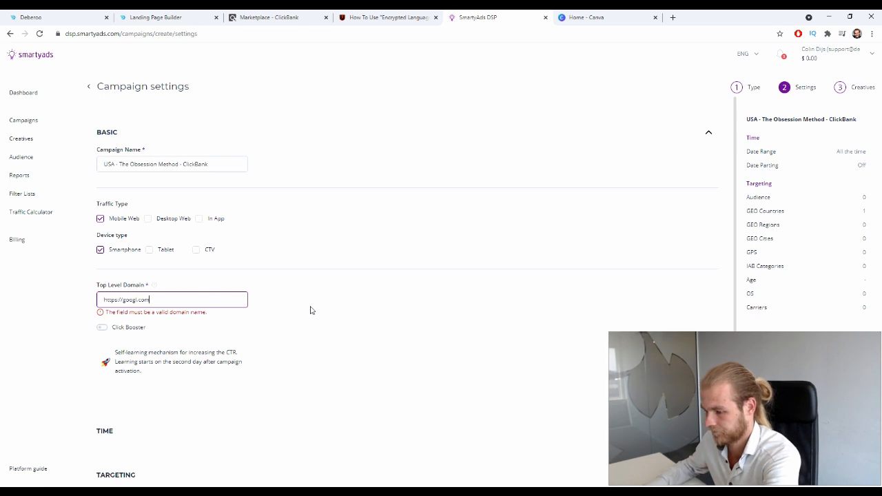
pyautogui.write('/')
pyautogui.click(317, 303)
pyautogui.click(121, 308)
pyautogui.click(114, 312)
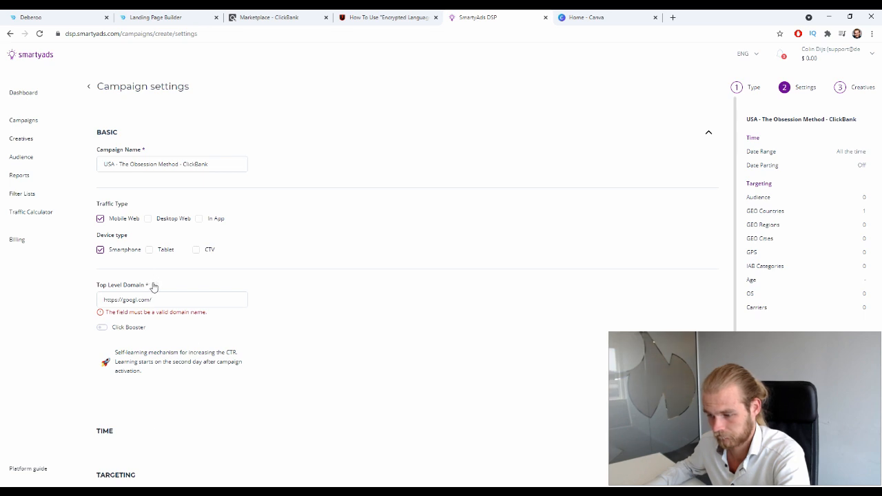
# Try google.com without a prefix as the Top Level Domain, and paste the copied adville-geopions.icu URL back in.
pyautogui.moveTo(153, 286)
pyautogui.click(170, 299)
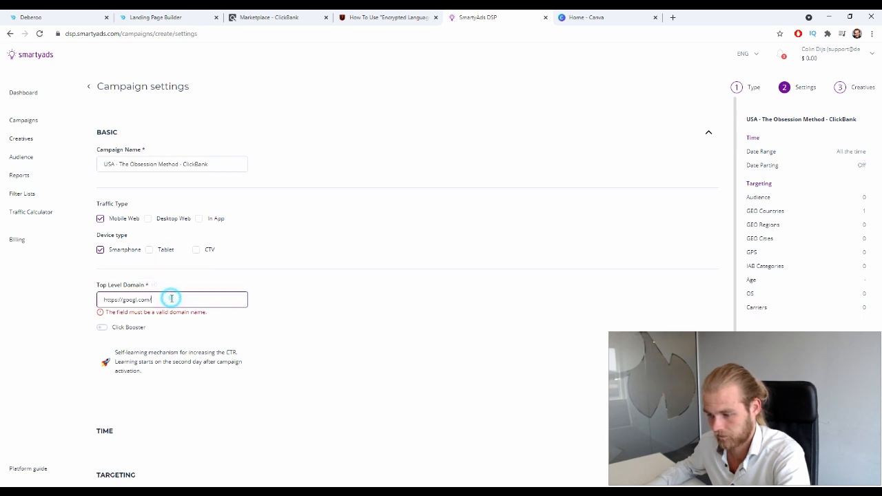
pyautogui.doubleClick(175, 297)
pyautogui.write('go')
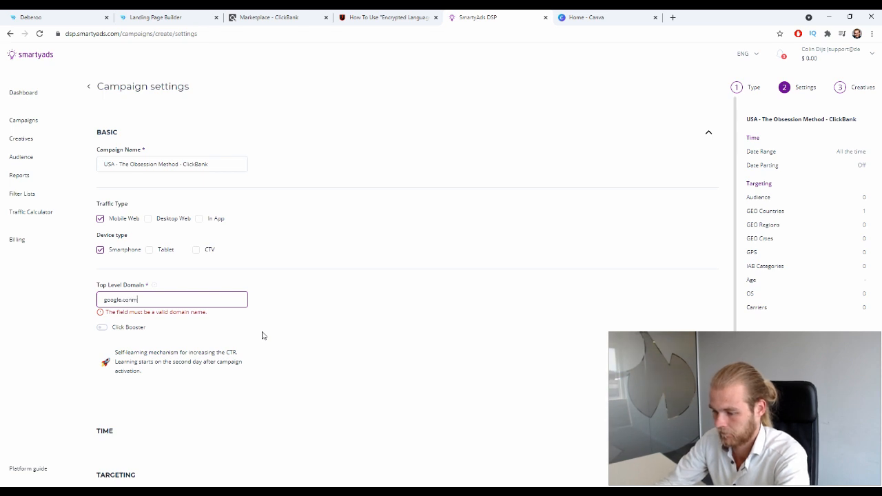
pyautogui.write('ogle.com')
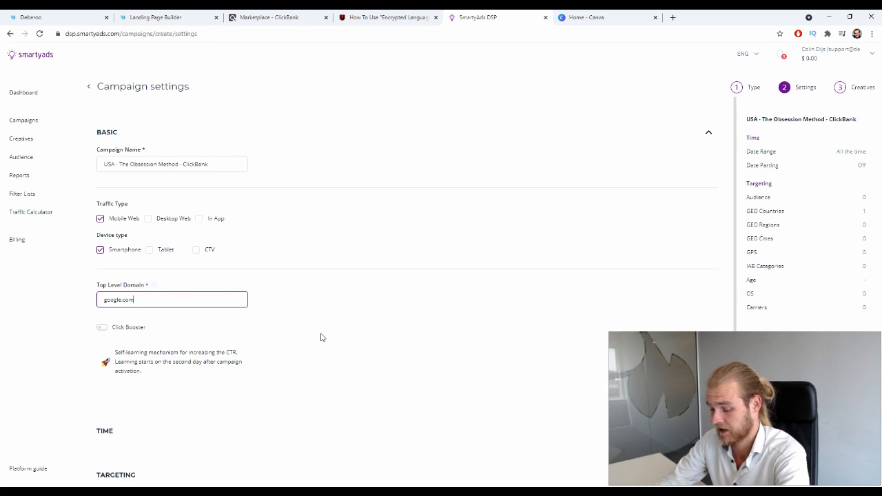
pyautogui.hotkey('ctrl', 'v')
pyautogui.click(388, 313)
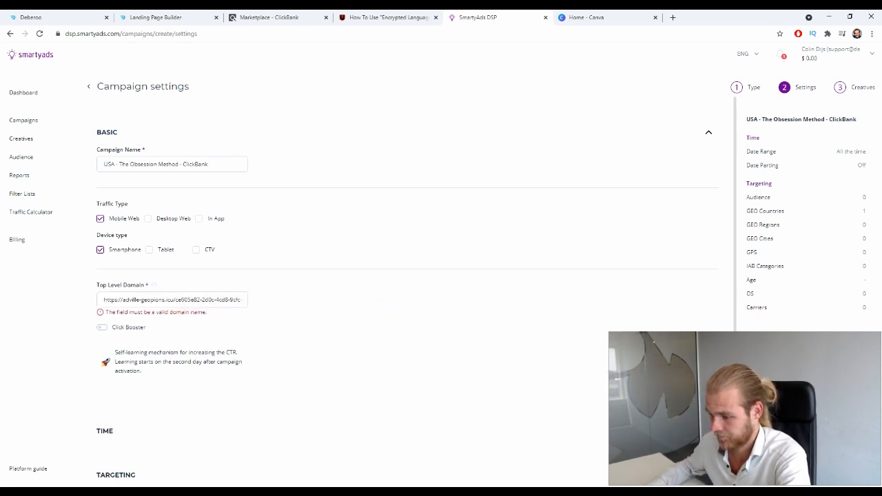
# Replace the whole Top Level Domain entry with deberoo.com and continue to the campaign creatives.
pyautogui.click(232, 297)
pyautogui.hotkey('ctrl', 'a')
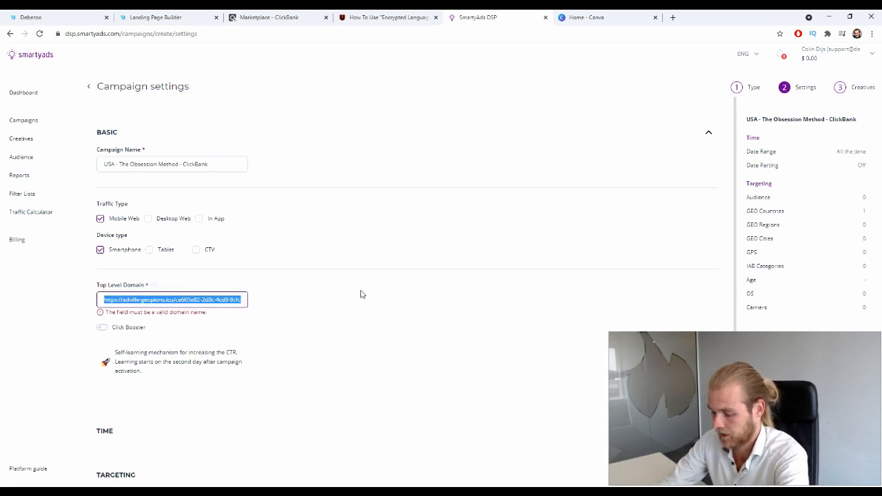
pyautogui.write('deberoo.com')
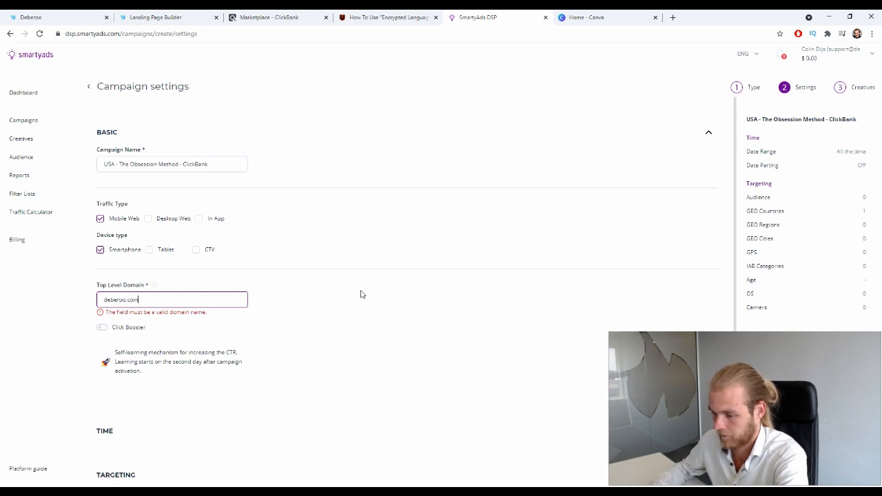
pyautogui.click(365, 295)
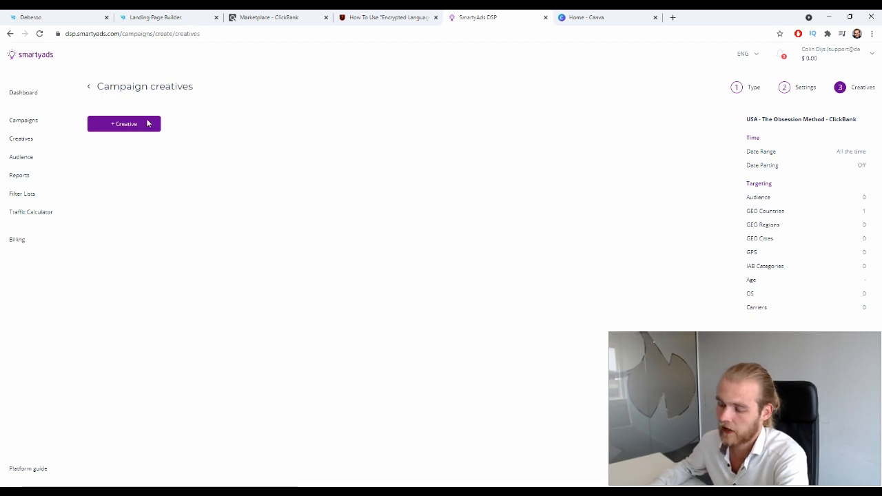
# Add a creative to the campaign using the Upload option and name it "Obsession Method Ad 1".
pyautogui.click(146, 124)
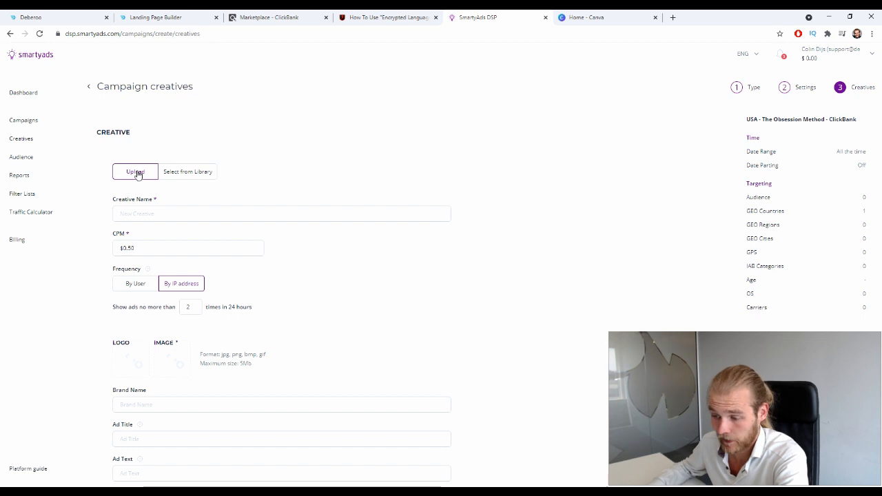
pyautogui.click(166, 172)
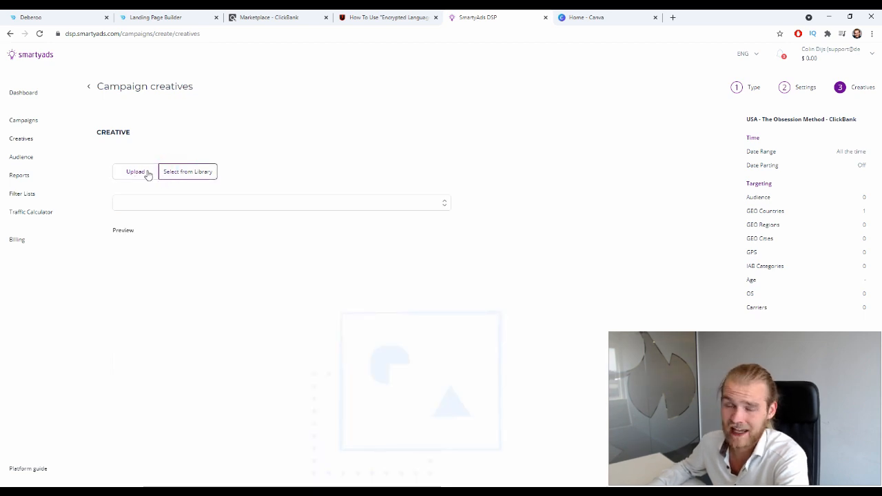
pyautogui.click(136, 171)
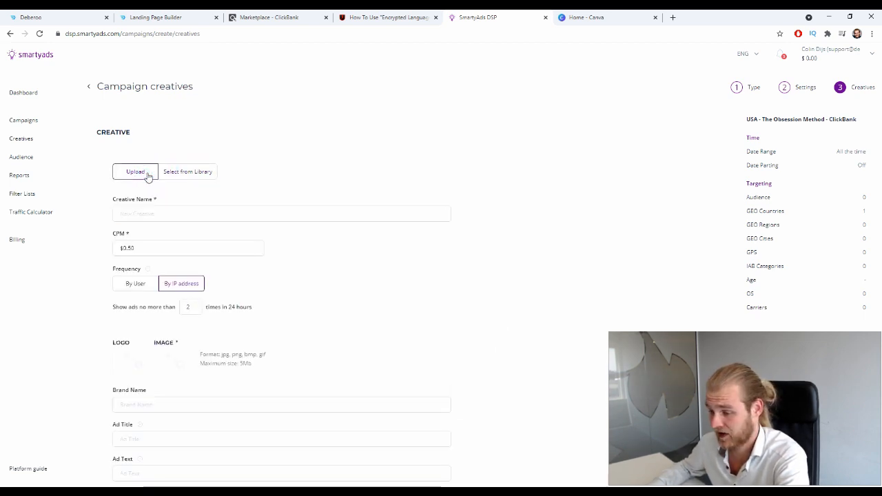
pyautogui.click(197, 219)
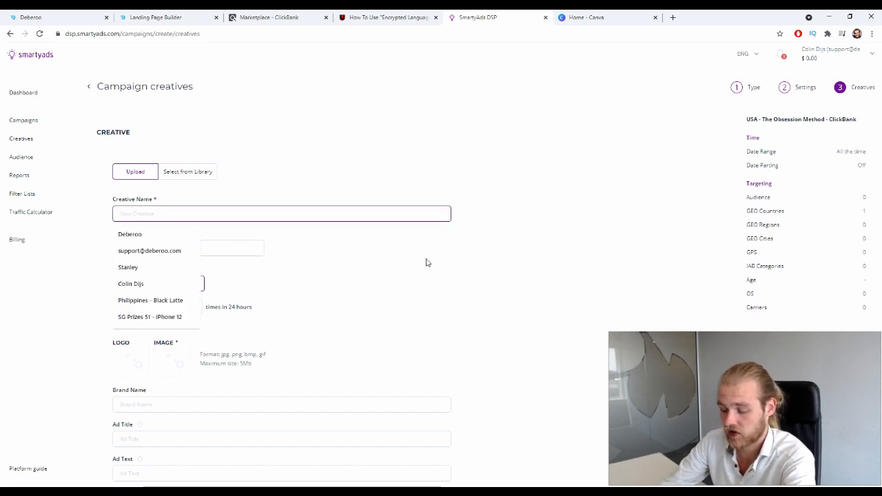
pyautogui.write('Obsession')
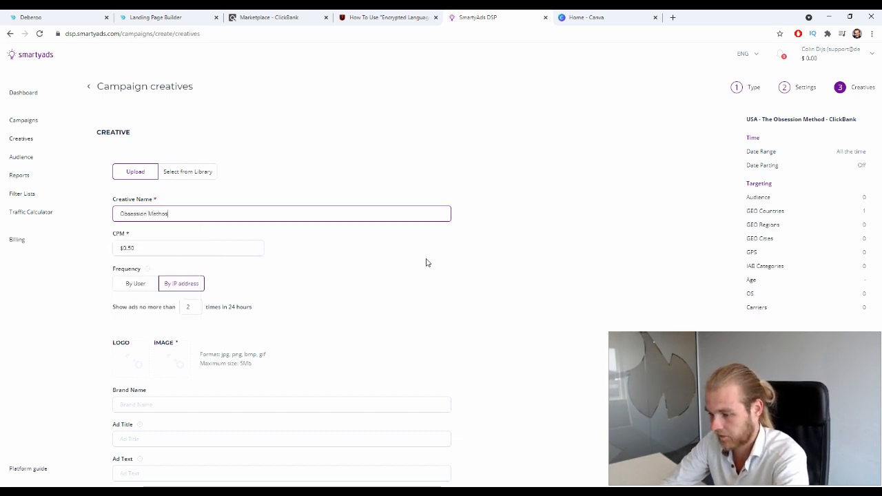
pyautogui.write(' Method Ad 1')
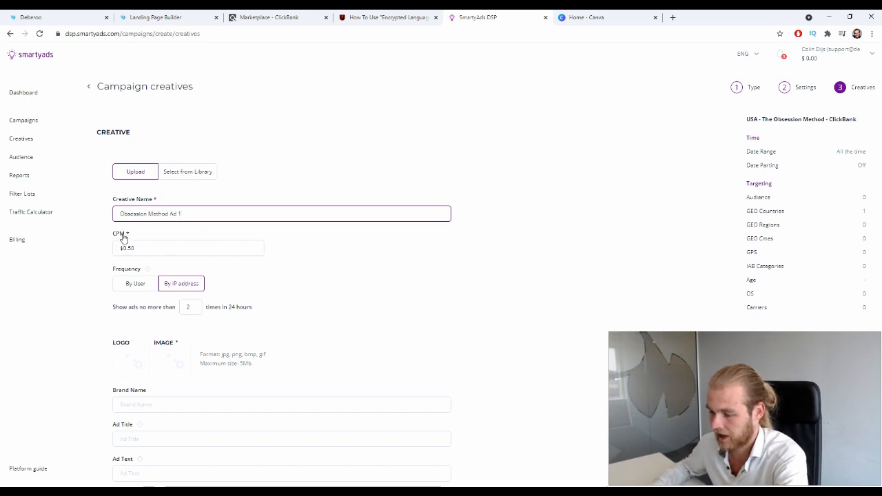
# Set the creative's display frequency to By User and check the limit per 24 hours and the image requirements.
pyautogui.scroll(-1, 313, 294)
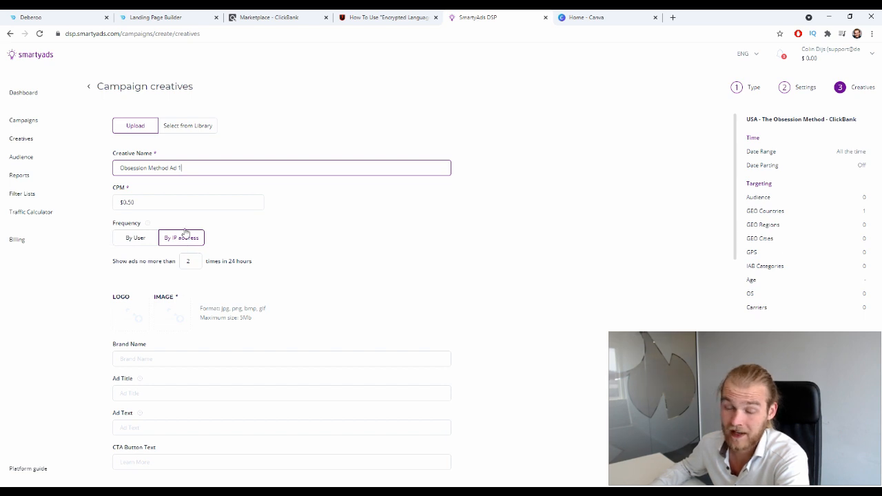
pyautogui.click(131, 245)
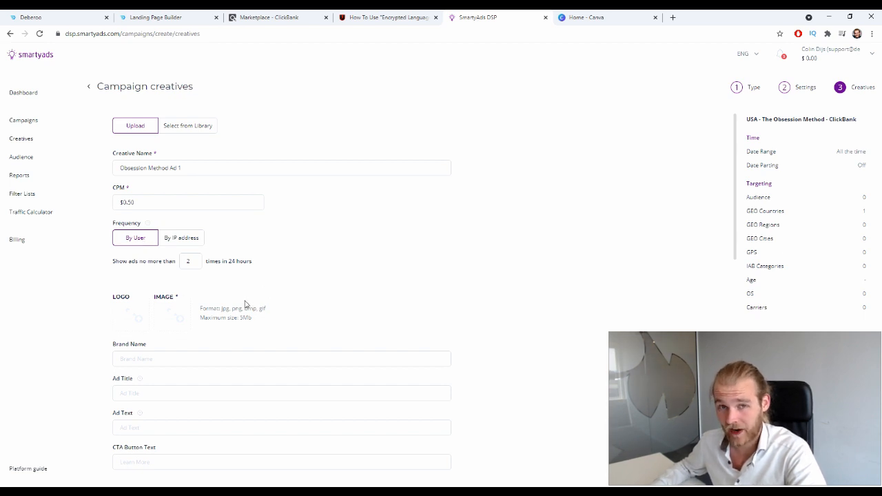
pyautogui.click(195, 268)
pyautogui.click(319, 267)
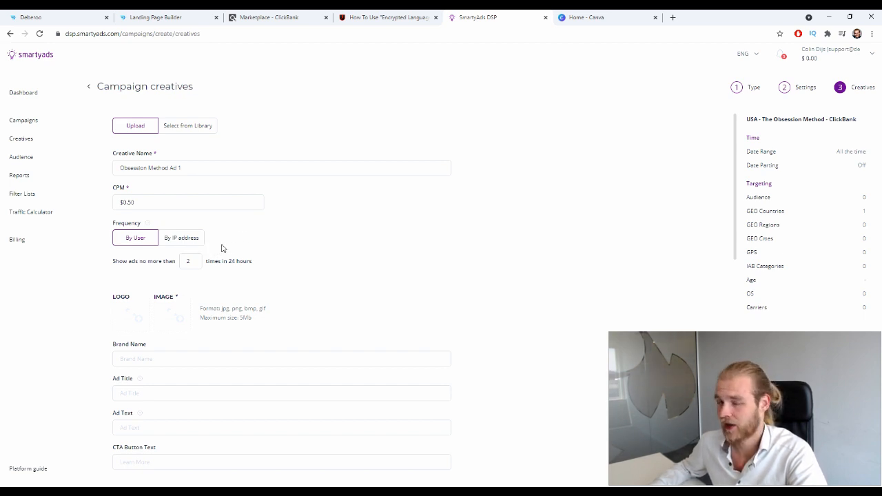
pyautogui.scroll(-2, 230, 246)
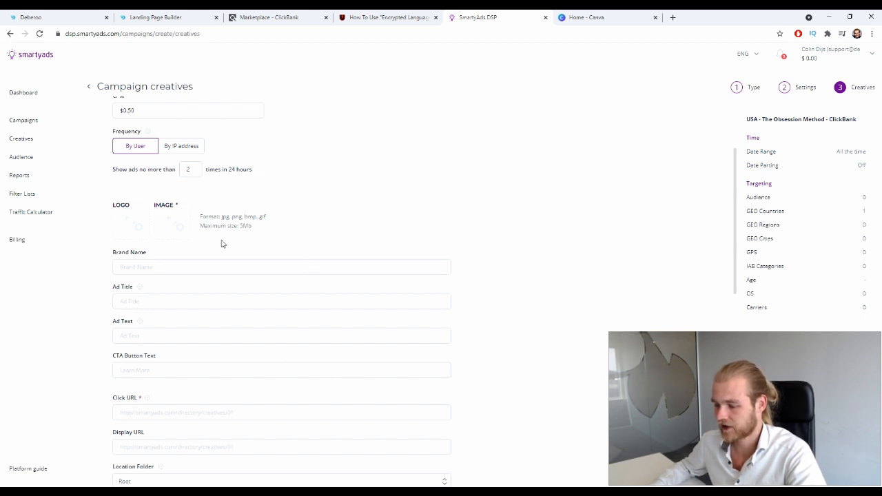
# Switch to Canva and create a new design with the recent custom size of 82 x 82 px.
pyautogui.click(578, 14)
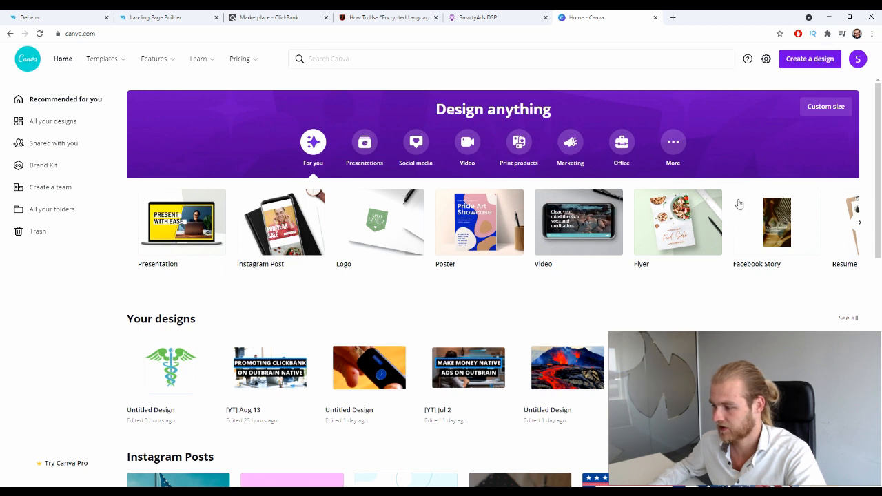
pyautogui.click(809, 59)
pyautogui.click(748, 310)
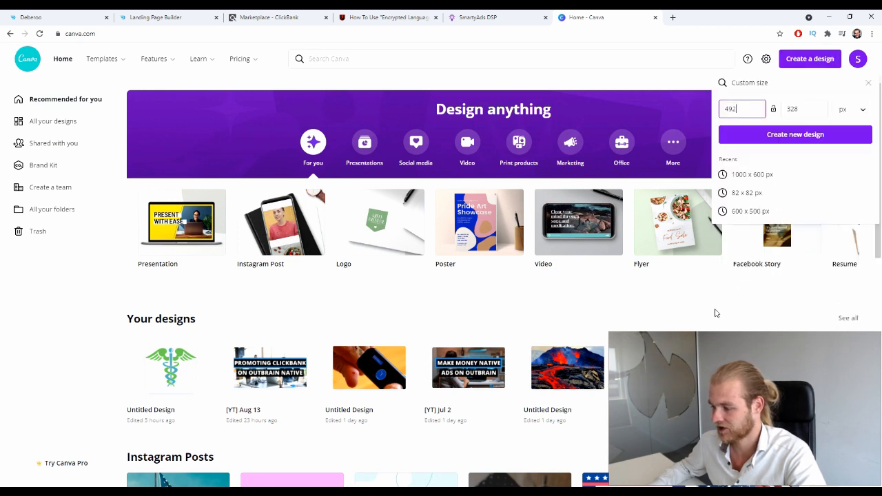
pyautogui.click(758, 192)
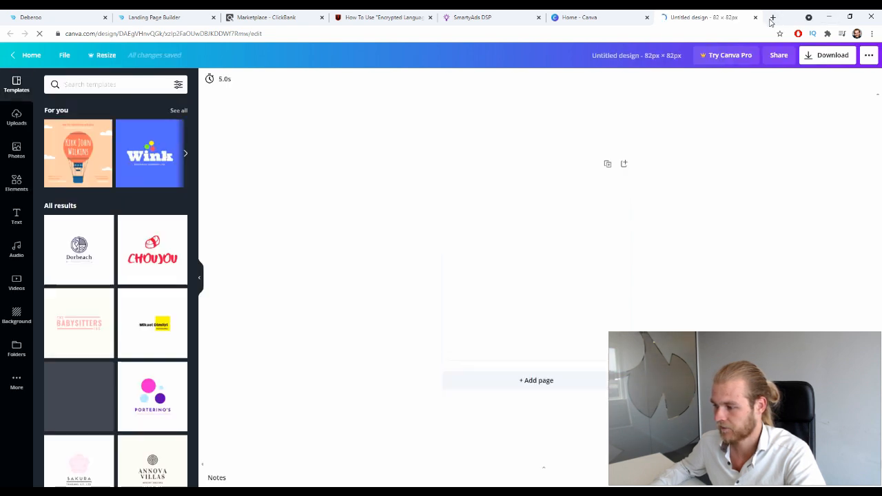
# Go to the ClickBank marketplace and open the affiliate page of The Obsession Method in a new tab.
pyautogui.click(362, 17)
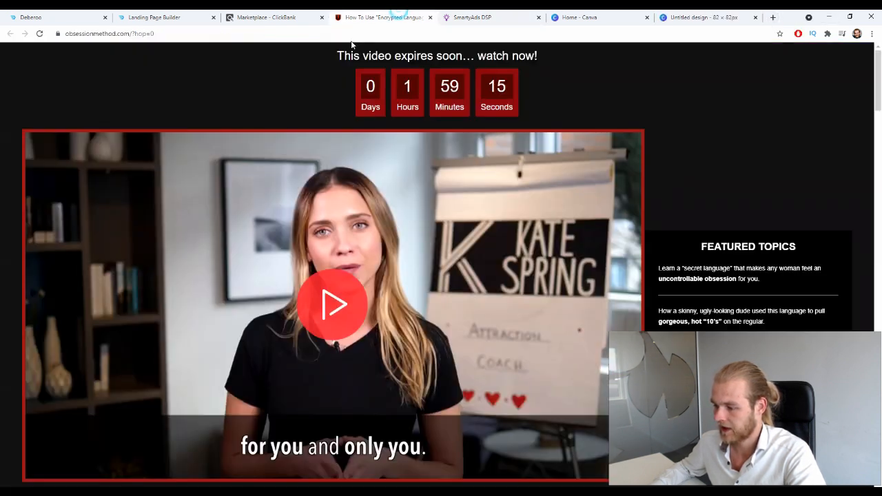
pyautogui.click(296, 18)
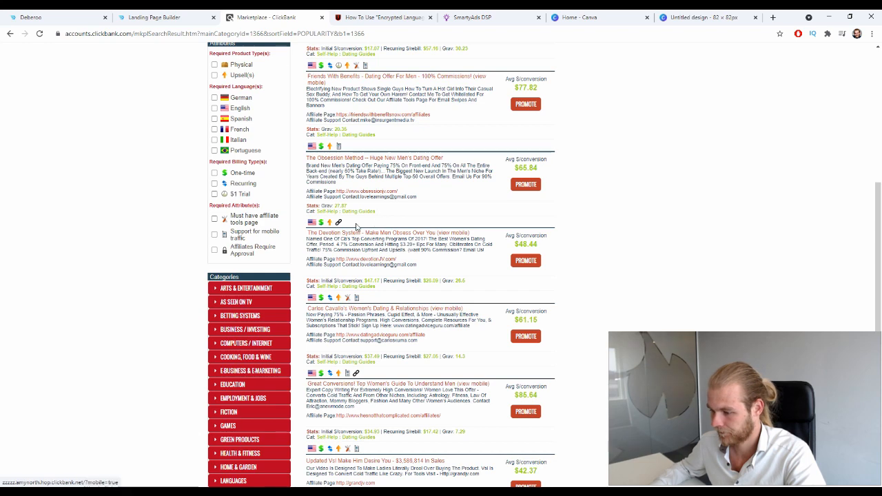
pyautogui.middleClick(350, 192)
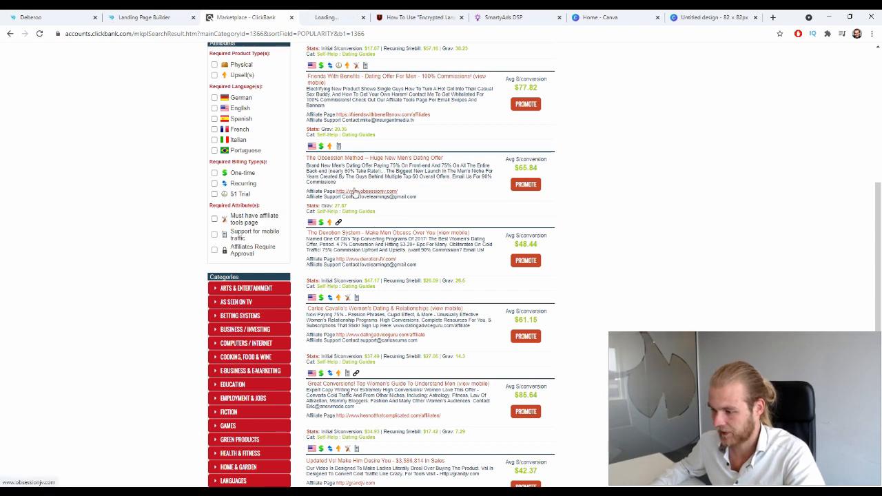
pyautogui.click(342, 15)
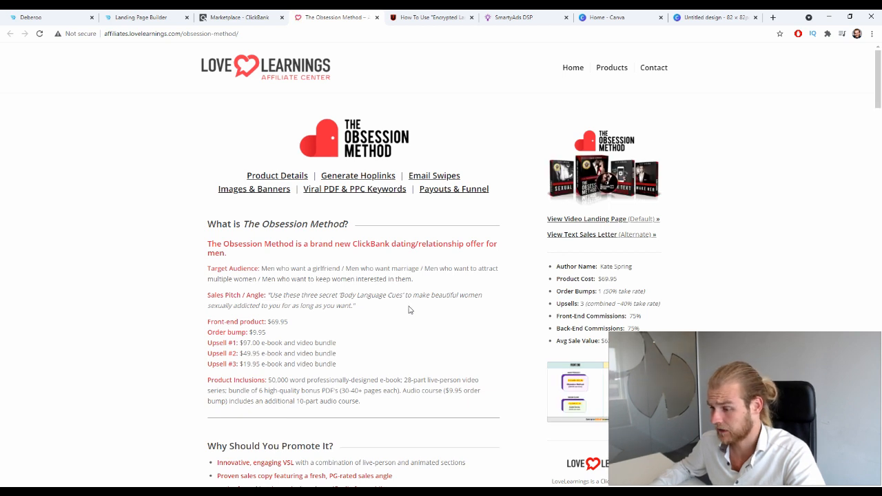
# Save The Obsession Method logo from the affiliate page as OM_LOGO.png and skim the page's promotional material.
pyautogui.rightClick(375, 145)
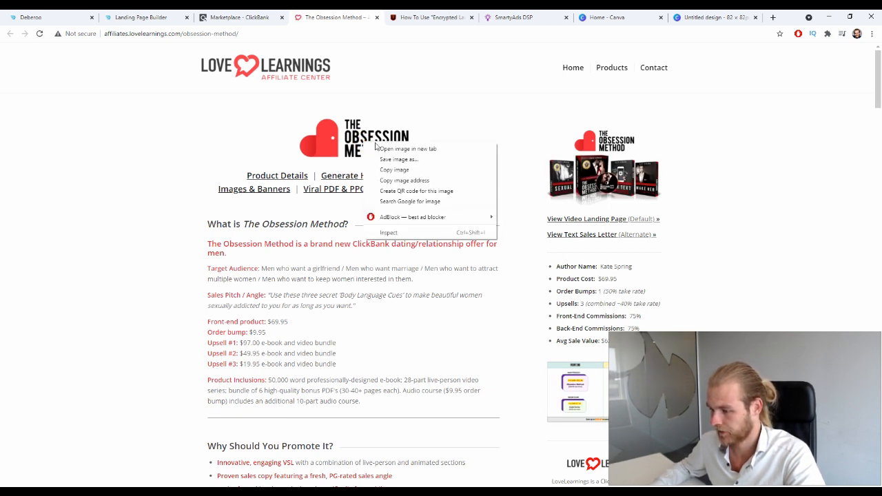
pyautogui.click(406, 158)
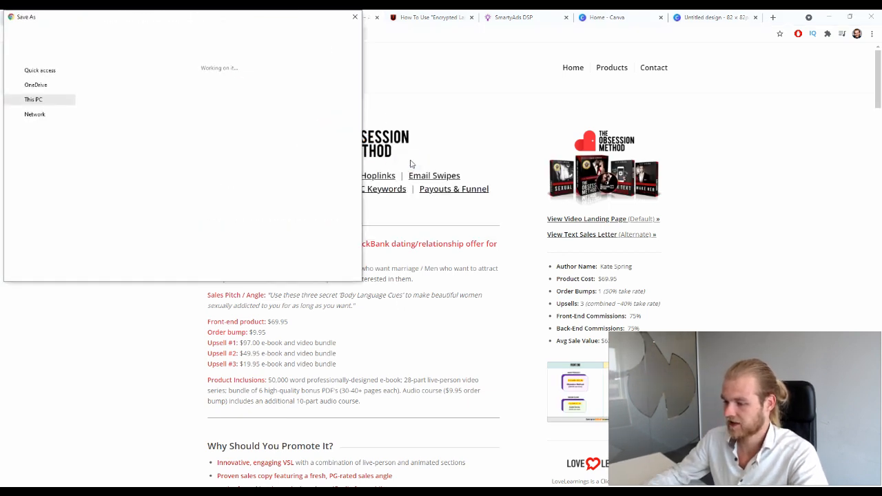
pyautogui.press('Return')
pyautogui.scroll(-15, 545, 182)
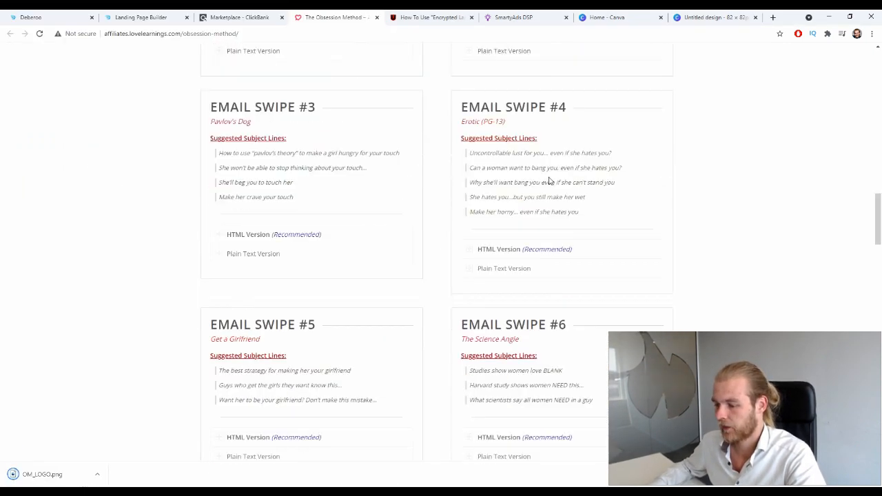
pyautogui.scroll(-7, 628, 166)
pyautogui.scroll(5, 598, 171)
# Upload OM_LOGO.png to the 82 x 82 px Canva design and place the logo on the blank page.
pyautogui.click(687, 18)
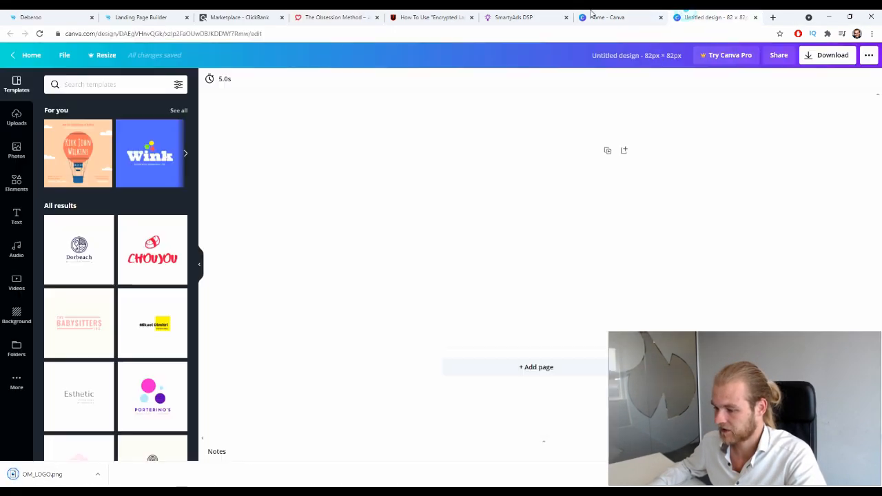
pyautogui.moveTo(55, 474); pyautogui.dragTo(182, 444)
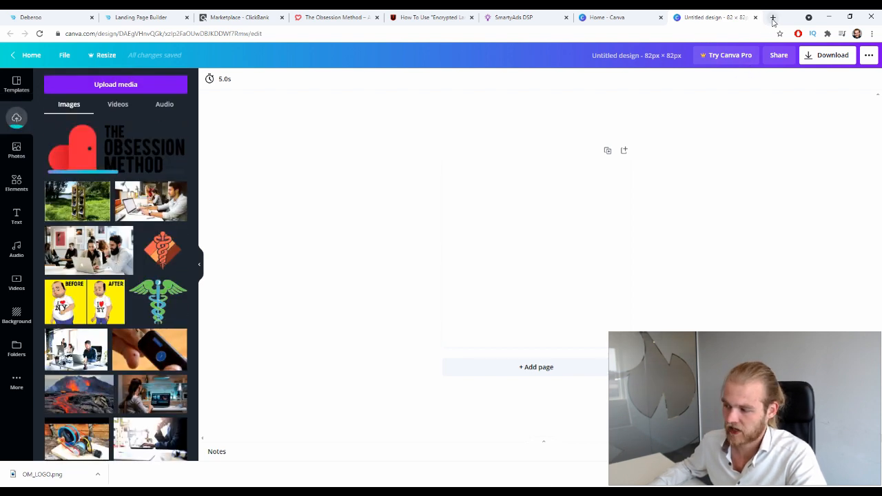
pyautogui.moveTo(92, 138); pyautogui.dragTo(459, 233)
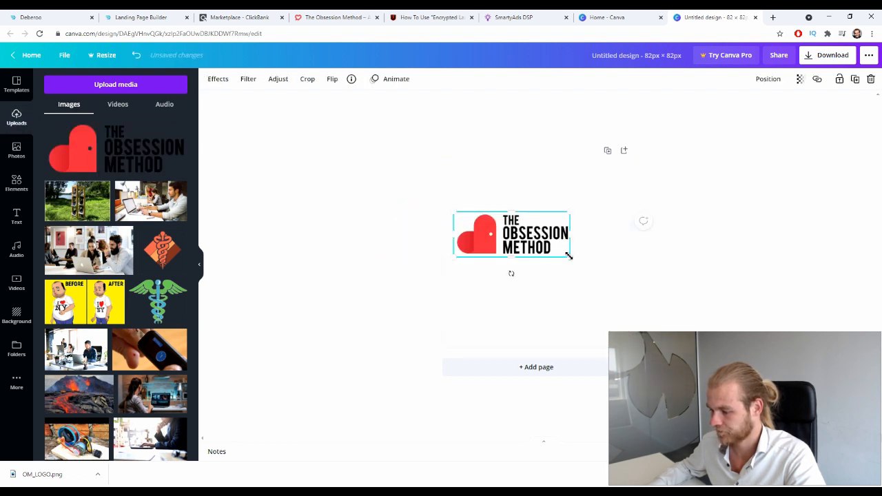
# Try enlarging and repositioning The Obsession Method logo on the page, and delete it from the design.
pyautogui.moveTo(569, 256); pyautogui.dragTo(657, 291)
pyautogui.moveTo(517, 248)
pyautogui.mouseDown()
pyautogui.moveTo(504, 242)
pyautogui.moveTo(512, 235)
pyautogui.mouseUp()
pyautogui.moveTo(638, 280); pyautogui.dragTo(616, 271)
pyautogui.moveTo(582, 244); pyautogui.dragTo(590, 257)
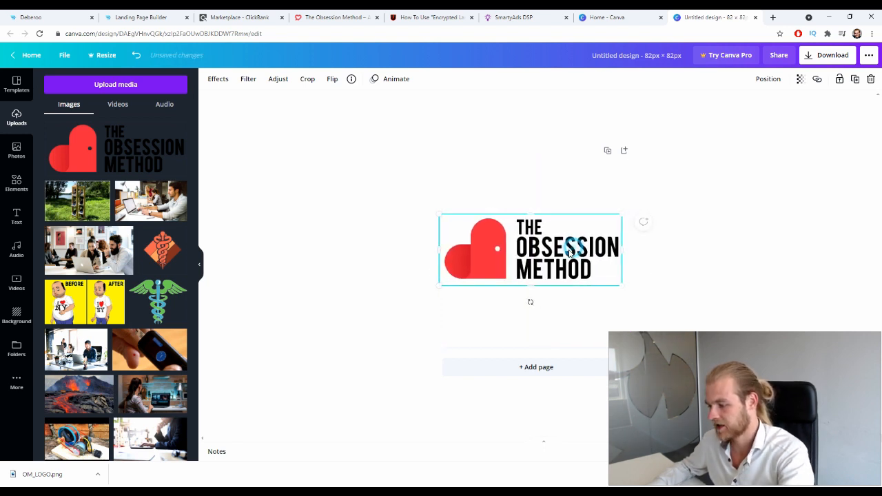
pyautogui.press('Delete')
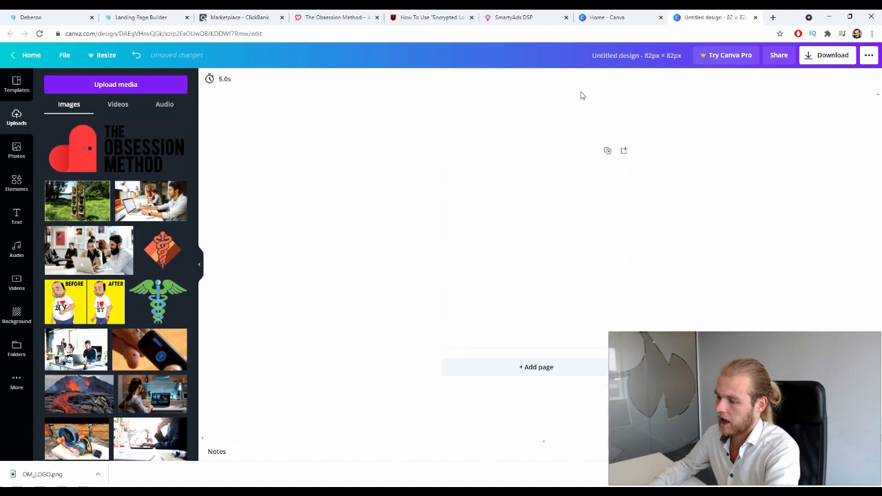
# Look through the images and banners on The Obsession Method affiliate page for an alternative logo.
pyautogui.click(430, 17)
pyautogui.click(335, 17)
pyautogui.scroll(-7, 337, 228)
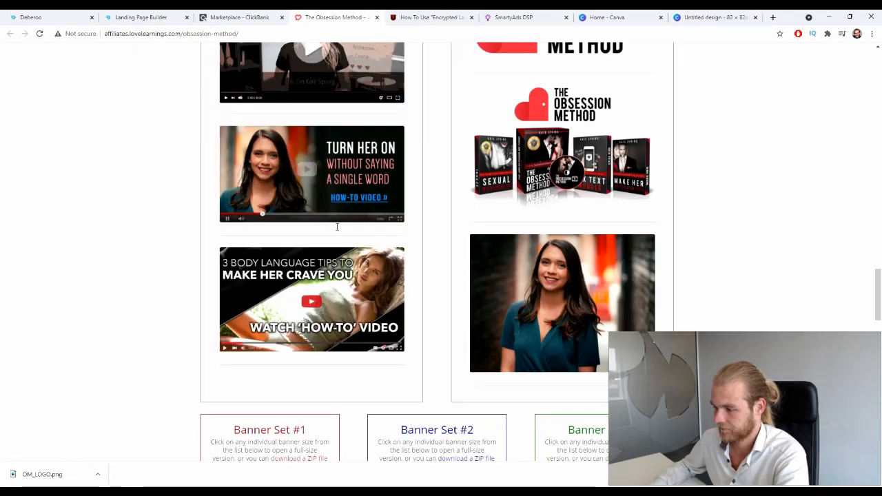
pyautogui.scroll(5, 337, 228)
pyautogui.scroll(-10, 339, 233)
pyautogui.scroll(-12, 338, 234)
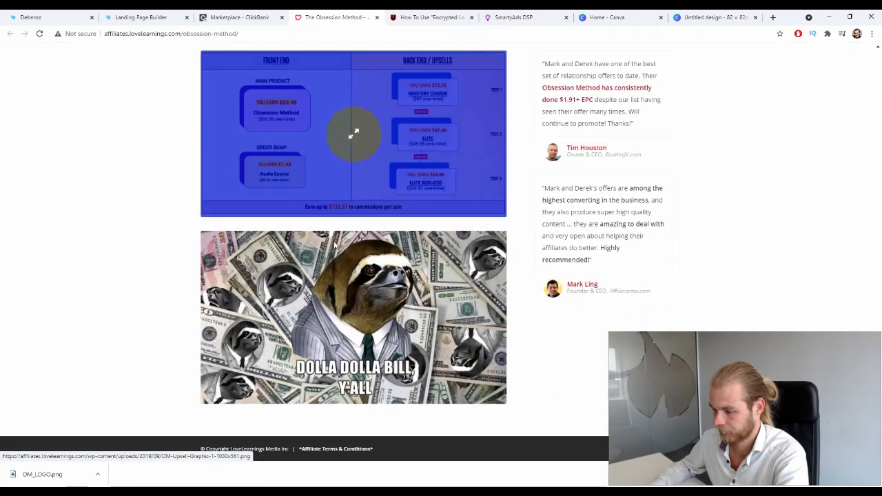
pyautogui.scroll(15, 335, 238)
pyautogui.scroll(15, 320, 241)
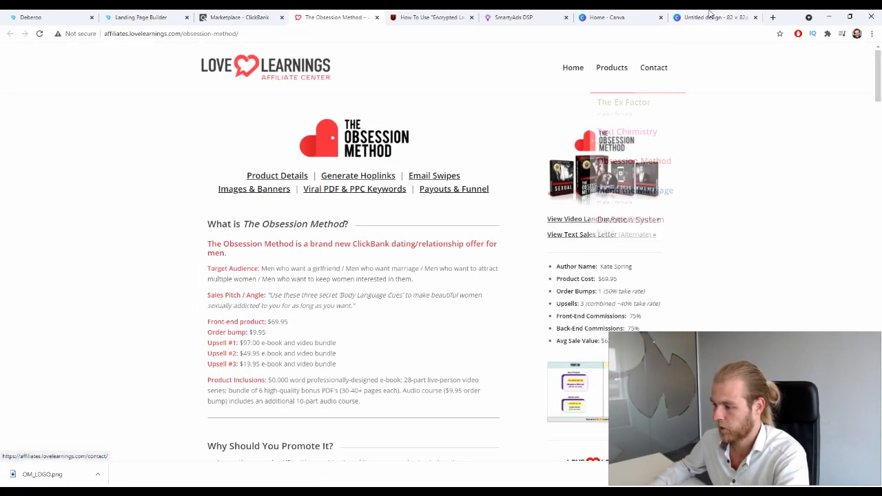
# Search Google Images for "love" in a new browser tab.
pyautogui.click(713, 18)
pyautogui.click(772, 17)
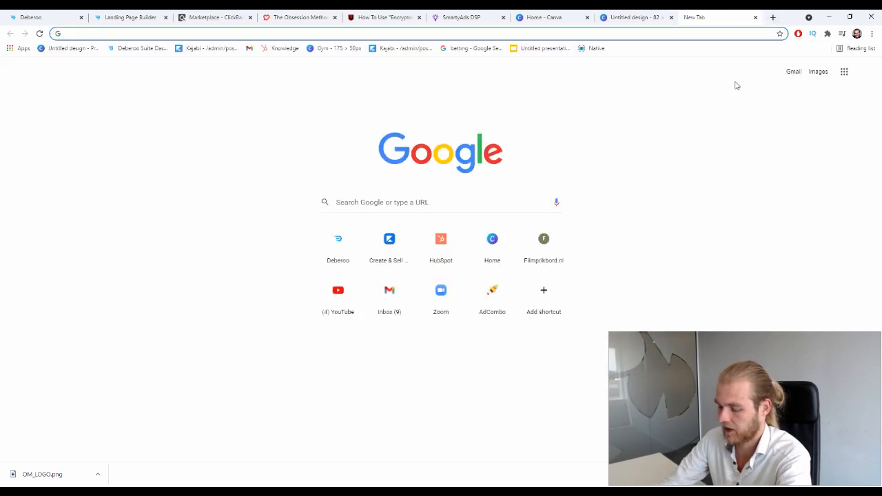
pyautogui.write('love')
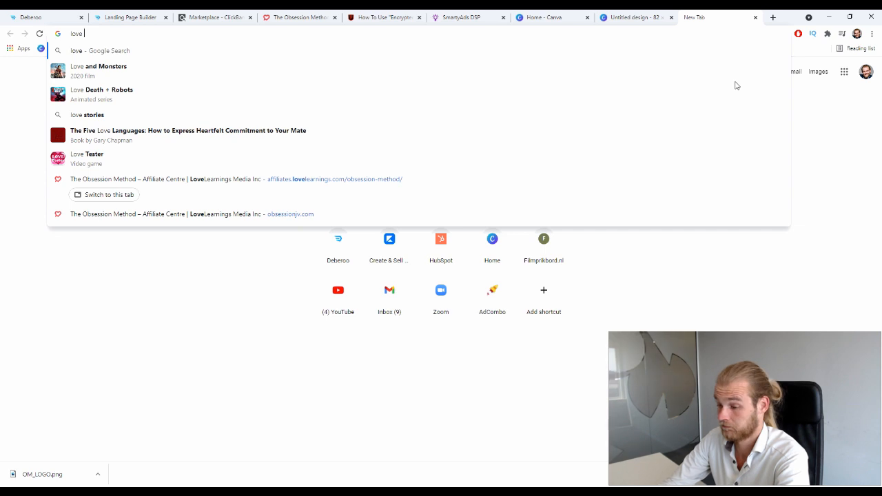
pyautogui.press('Return')
pyautogui.click(120, 98)
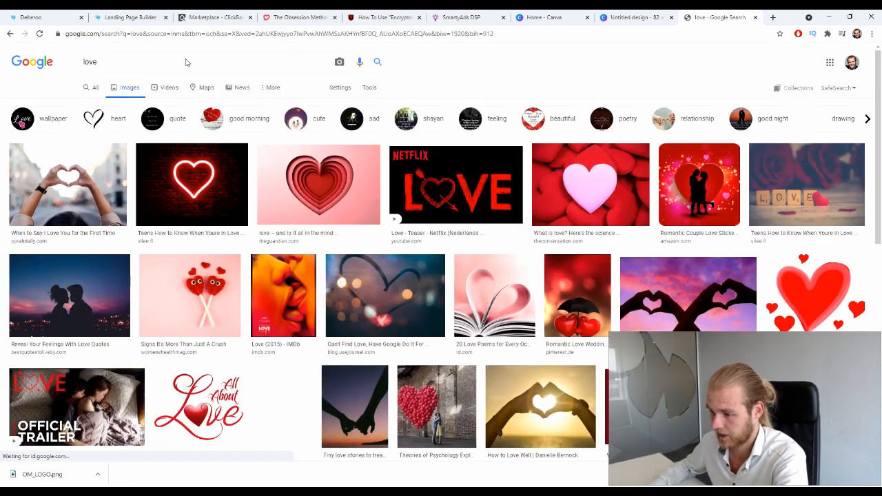
# Refine the image search to "love icon" and browse the results for a suitable logo.
pyautogui.click(188, 67)
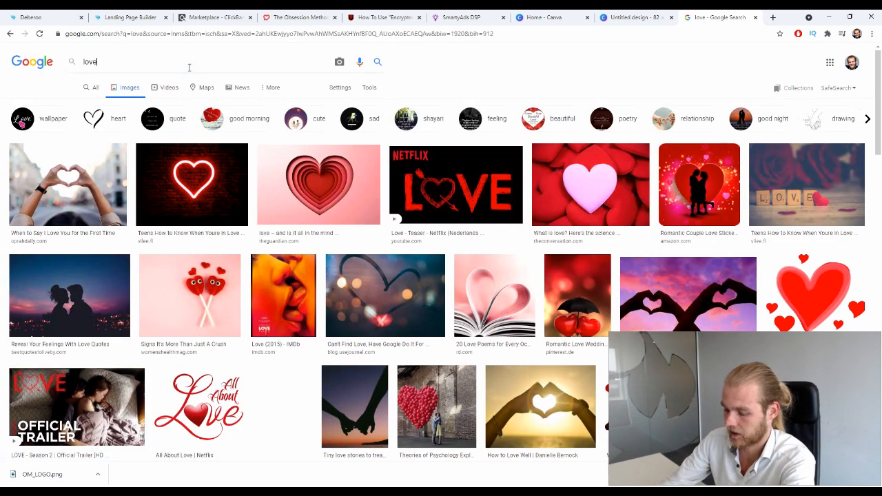
pyautogui.write('icon')
pyautogui.press('Return')
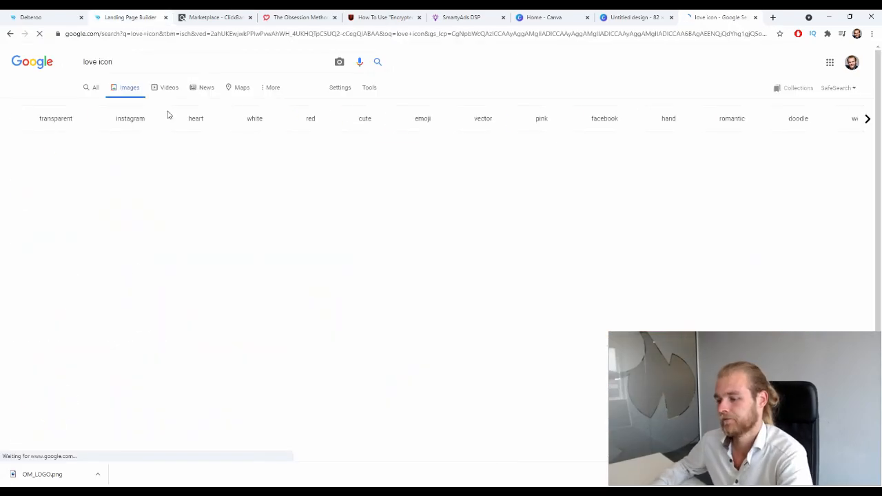
pyautogui.scroll(-6, 448, 224)
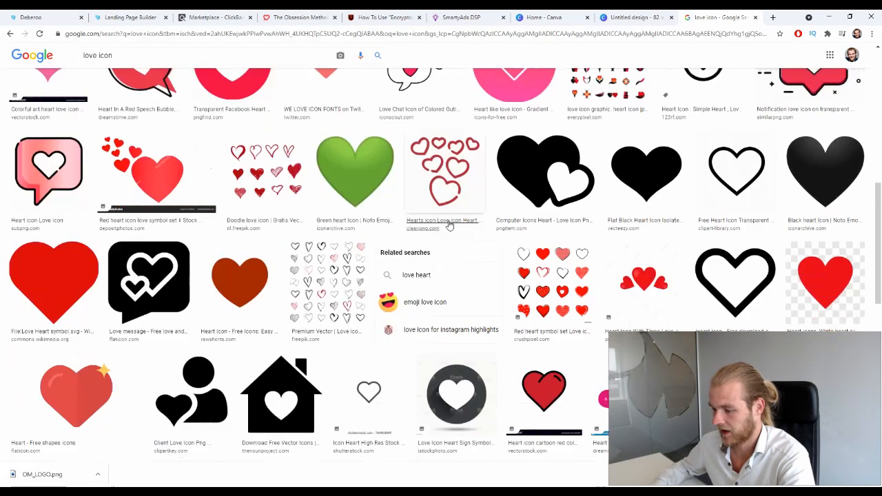
pyautogui.scroll(-10, 449, 224)
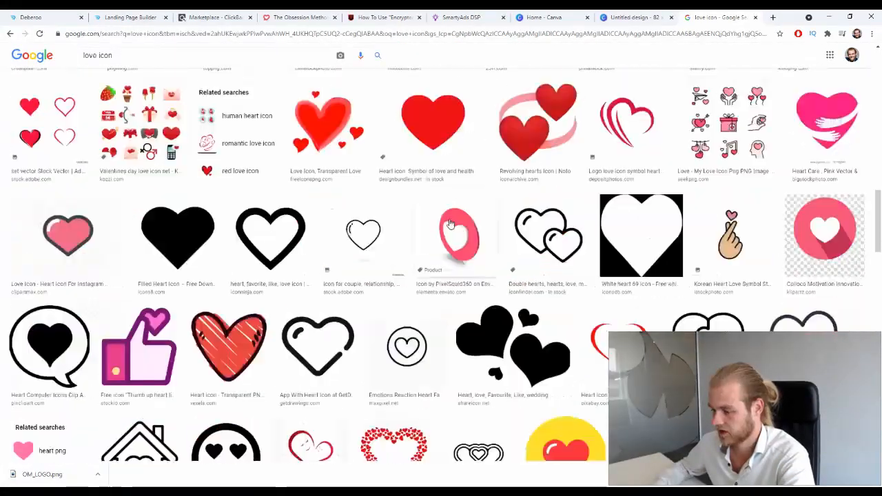
pyautogui.scroll(-10, 448, 225)
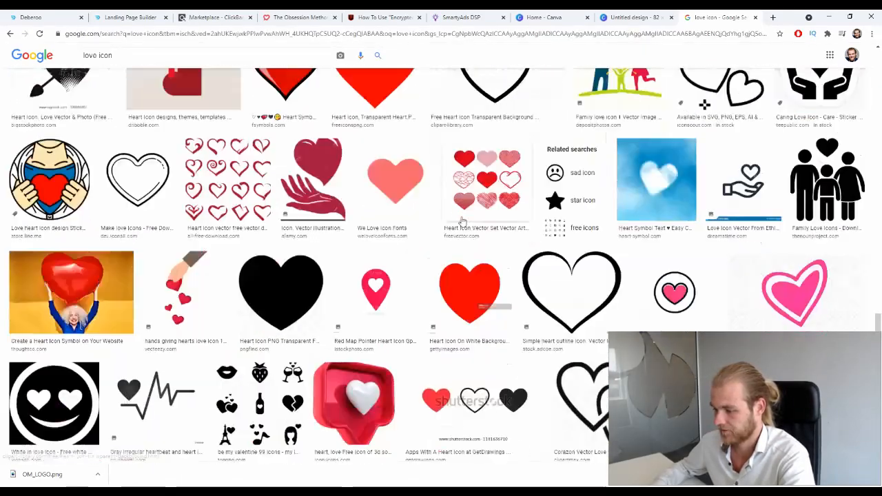
pyautogui.scroll(-10, 463, 220)
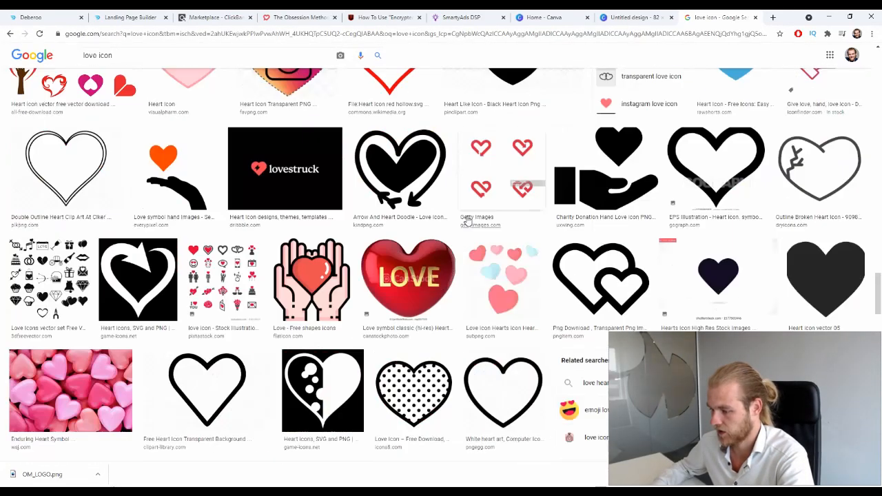
pyautogui.scroll(-2, 467, 221)
# Change the image search to "love logo".
pyautogui.doubleClick(131, 56)
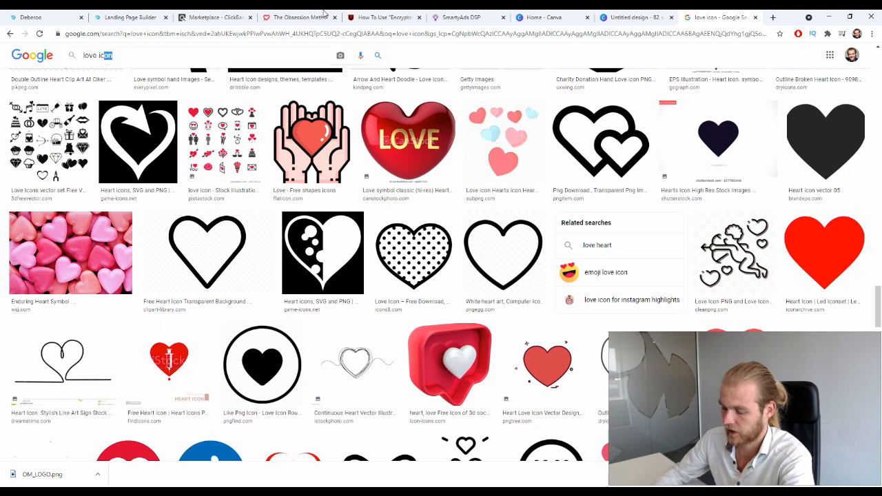
pyautogui.press('BackSpace')
pyautogui.press('BackSpace')
pyautogui.write('logo')
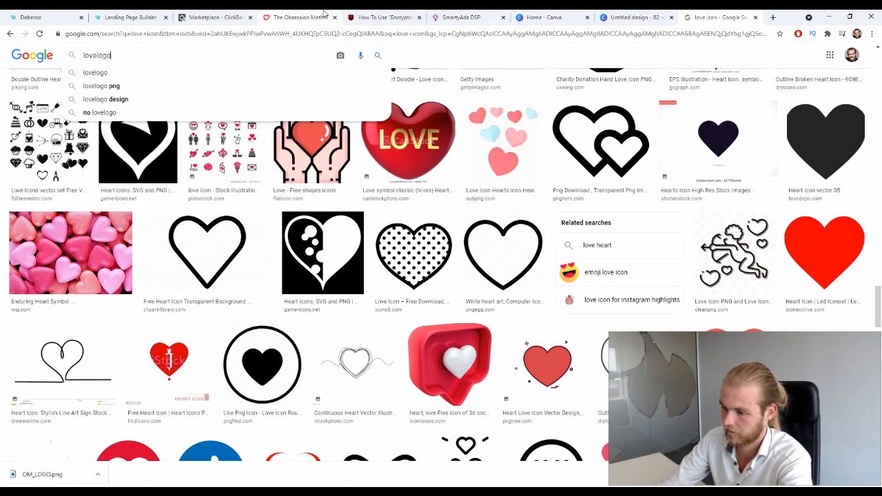
pyautogui.press('BackSpace')
pyautogui.press('BackSpace')
pyautogui.press('BackSpace')
pyautogui.press('BackSpace')
pyautogui.write('logo')
pyautogui.press('Return')
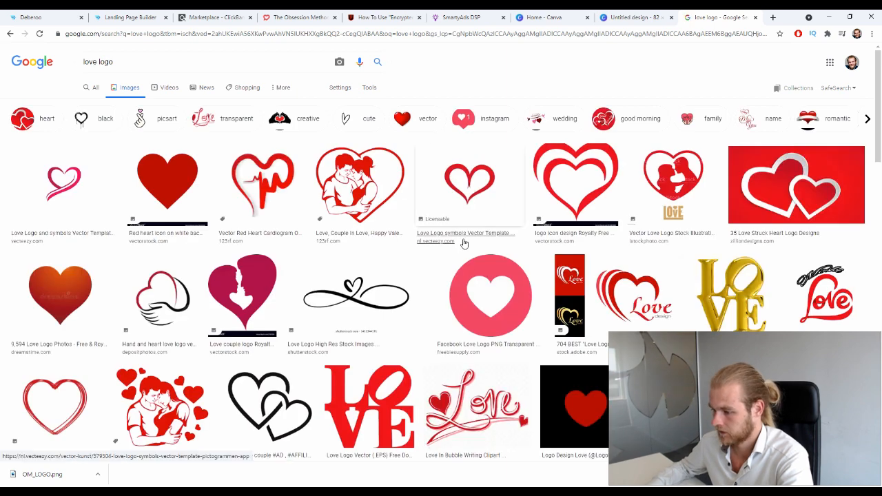
# Preview the couple-themed heart logos and save the VectorStock heart with two facing profiles to the computer.
pyautogui.click(384, 182)
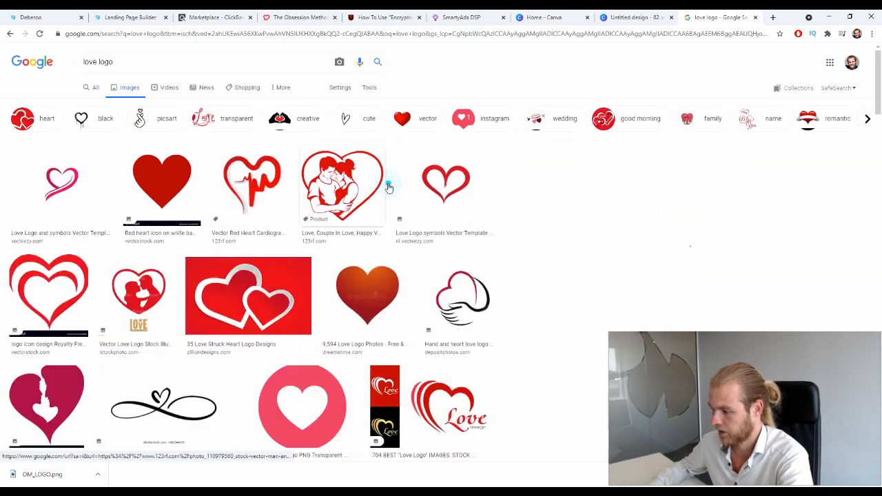
pyautogui.click(526, 87)
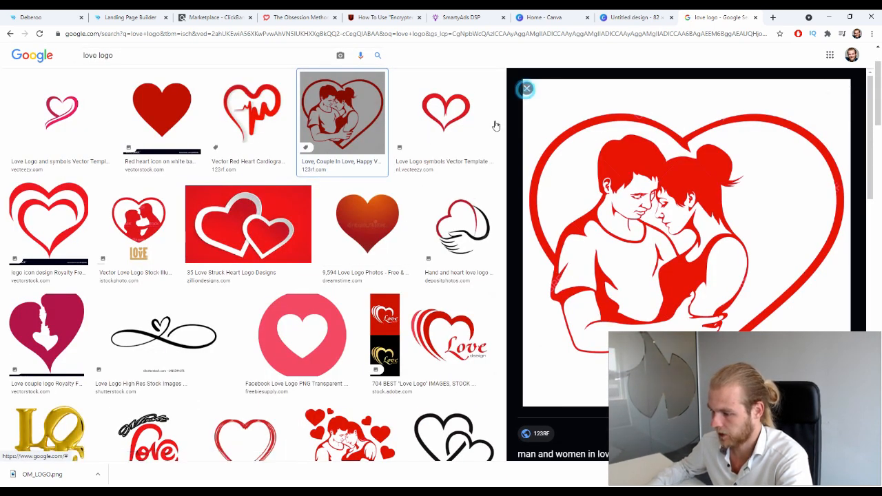
pyautogui.scroll(-2, 454, 217)
pyautogui.scroll(2, 454, 218)
pyautogui.click(257, 159)
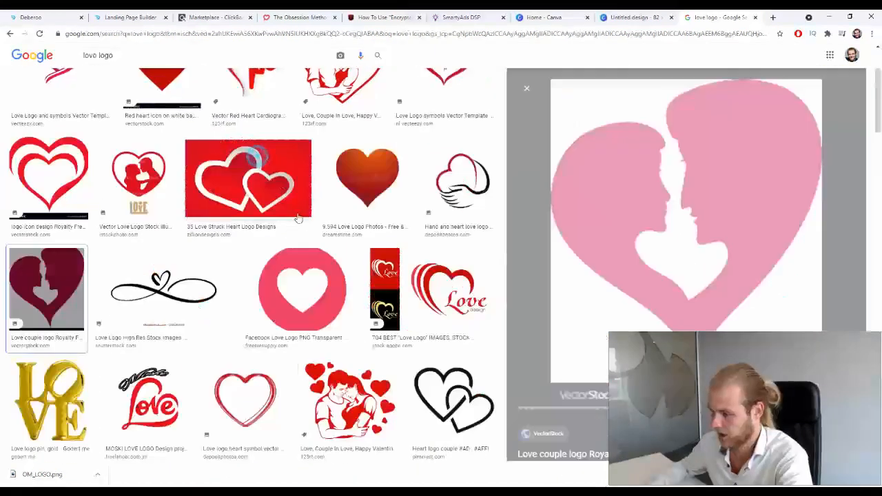
pyautogui.rightClick(604, 200)
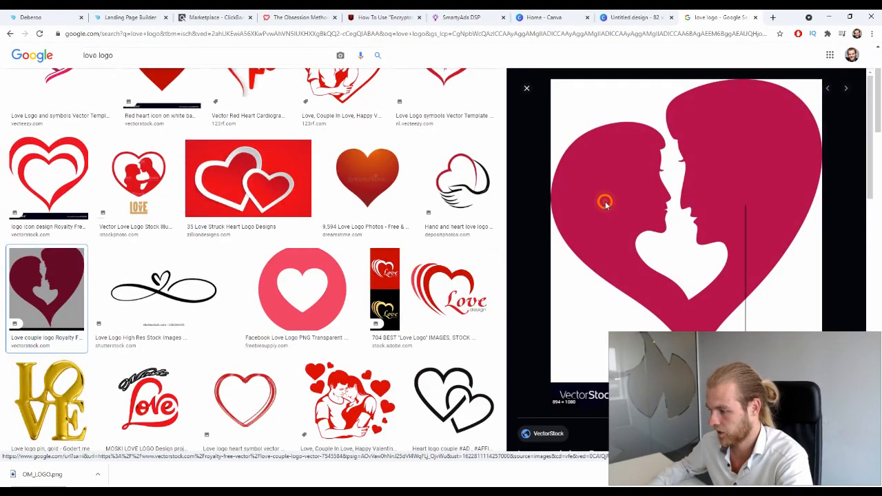
pyautogui.click(639, 298)
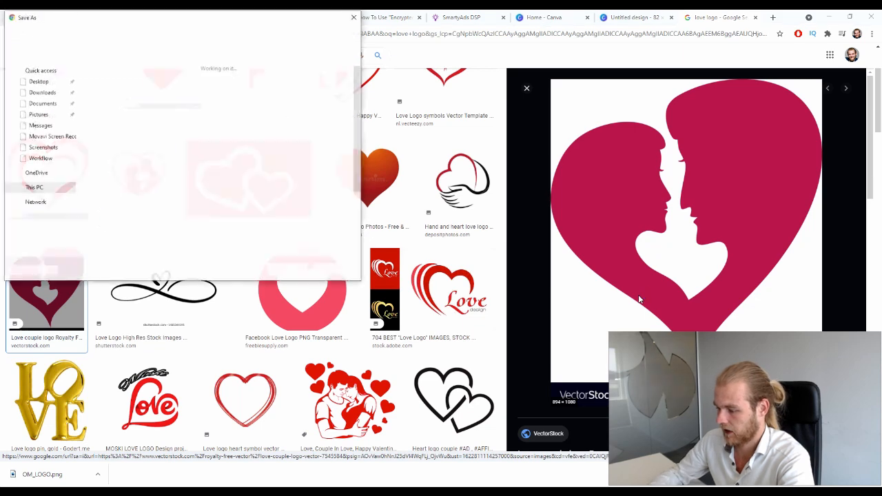
pyautogui.press('Return')
# Switch to the 82 x 82 px Canva design, upload the saved love-couple-logo JPG, and place it on the page.
pyautogui.click(631, 17)
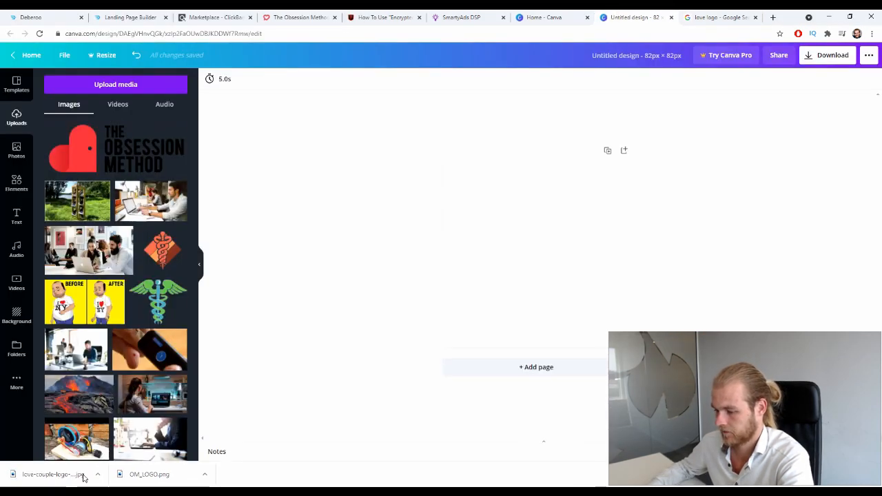
pyautogui.moveTo(31, 474); pyautogui.dragTo(116, 129)
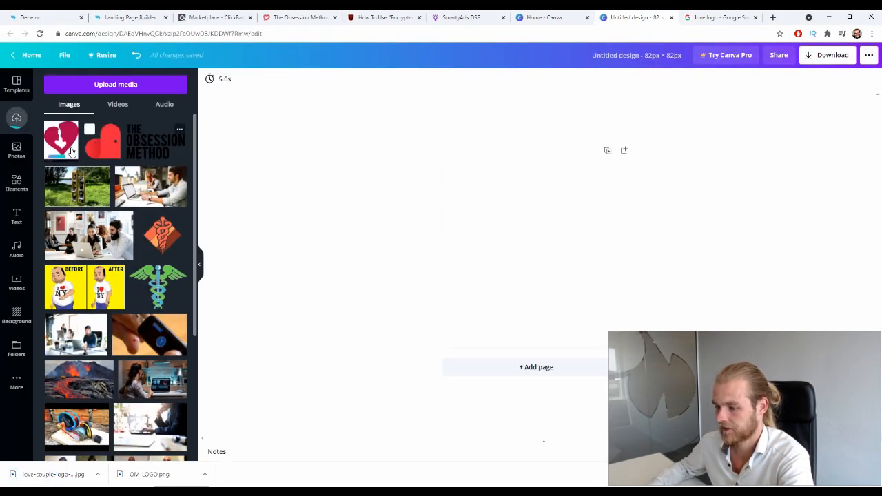
pyautogui.moveTo(62, 140); pyautogui.dragTo(505, 239)
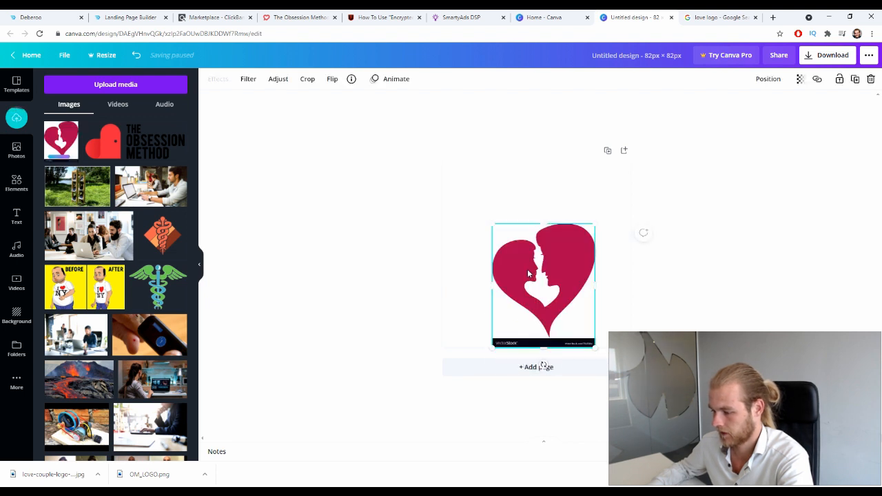
# Enlarge the heart image to fill the page, centre it, and push its black watermark strip beyond the page edge.
pyautogui.moveTo(532, 267); pyautogui.dragTo(568, 281)
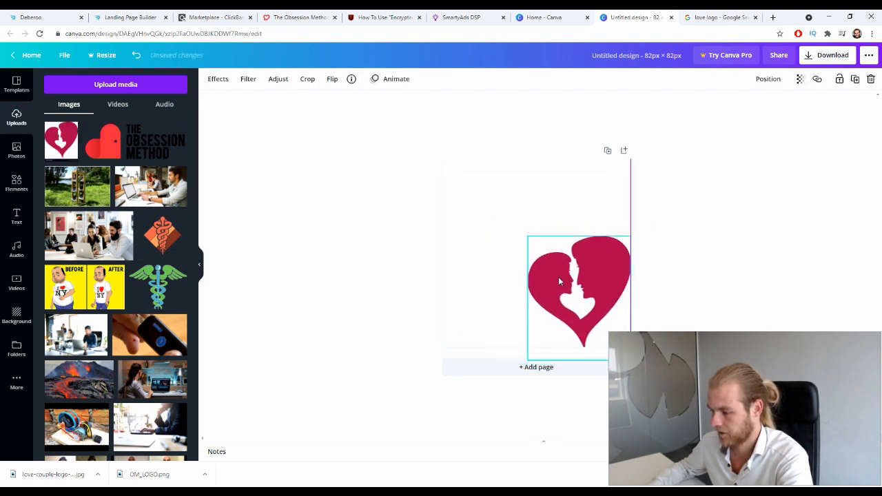
pyautogui.moveTo(527, 238); pyautogui.dragTo(452, 166)
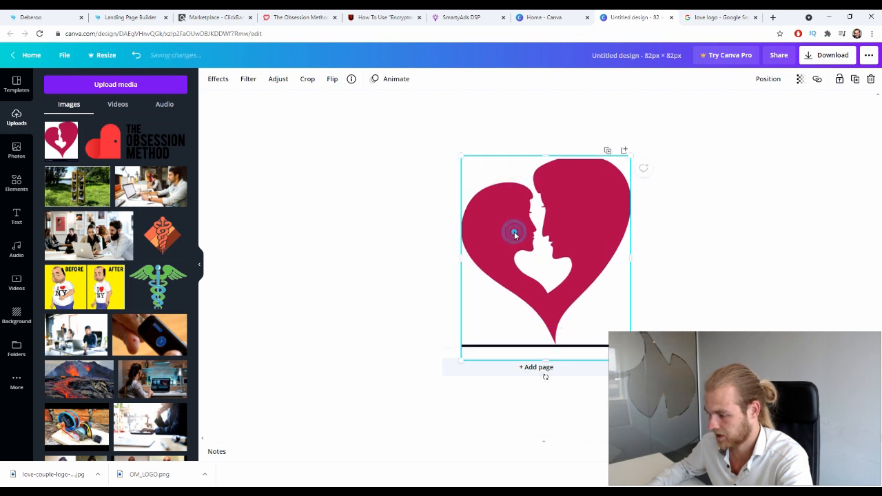
pyautogui.moveTo(511, 232); pyautogui.dragTo(503, 234)
pyautogui.click(361, 245)
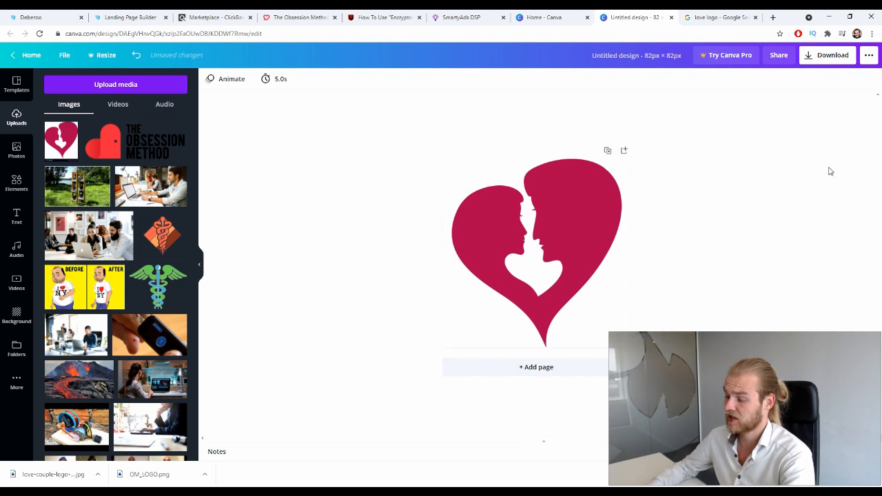
# Download the heart logo design as a PNG and dismiss the Canva Pro offer.
pyautogui.click(816, 55)
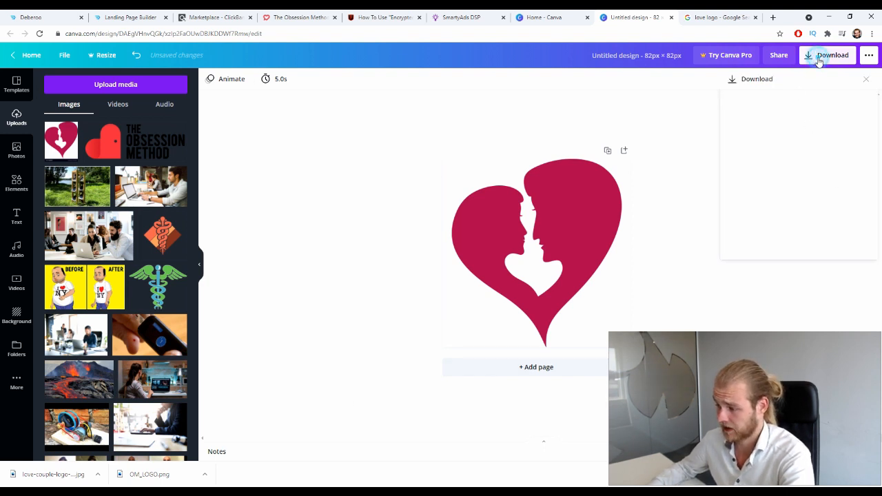
pyautogui.click(800, 211)
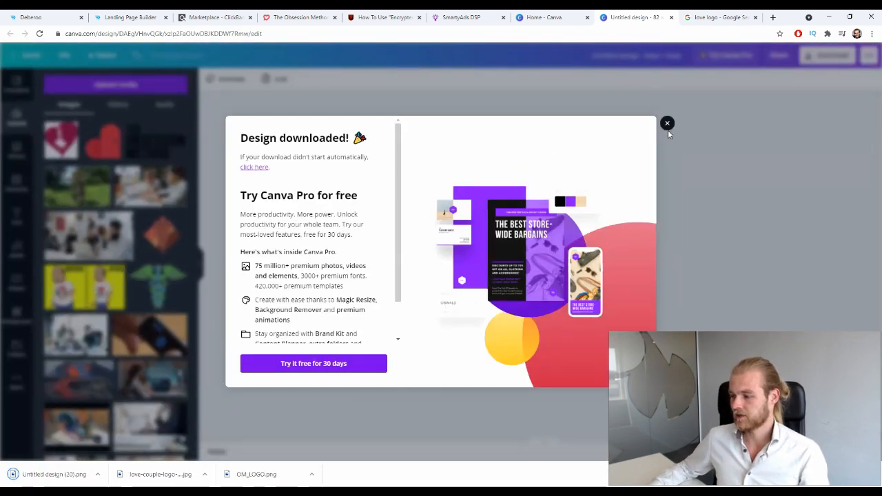
pyautogui.click(667, 124)
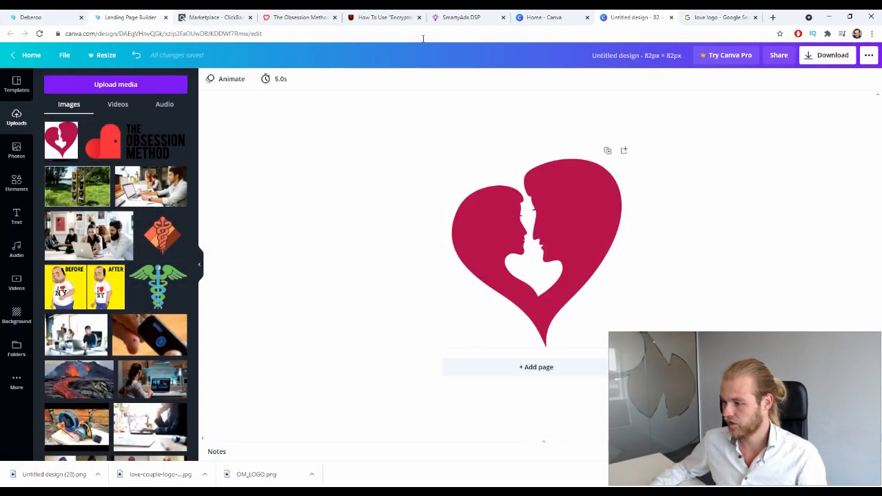
# Switch to SmartyAds, upload Untitled design (20).png as the creative's logo, and check it in the ad preview.
pyautogui.click(455, 17)
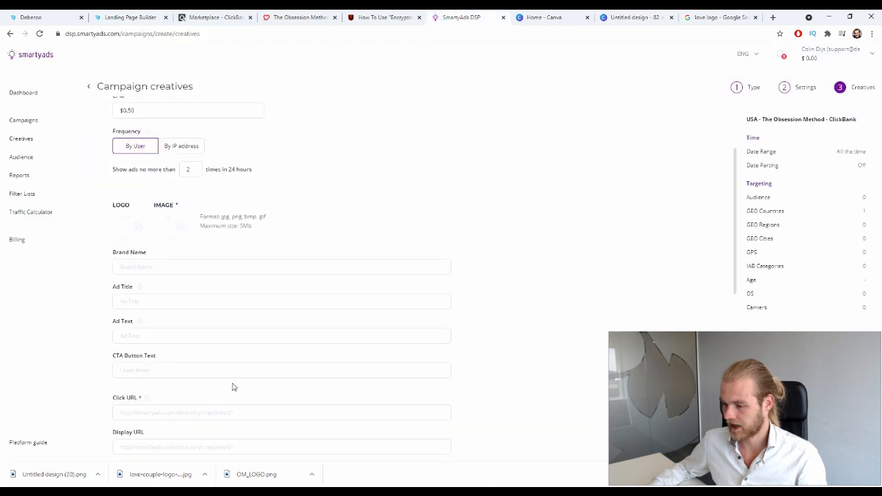
pyautogui.click(134, 216)
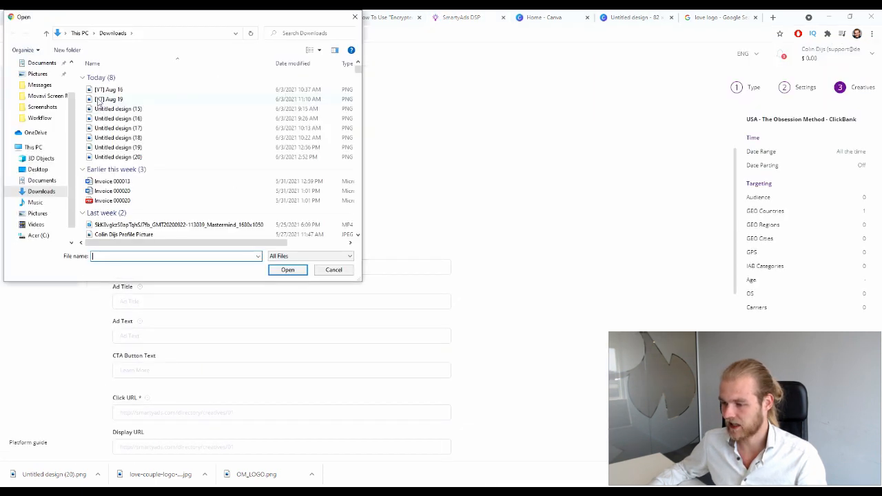
pyautogui.click(299, 272)
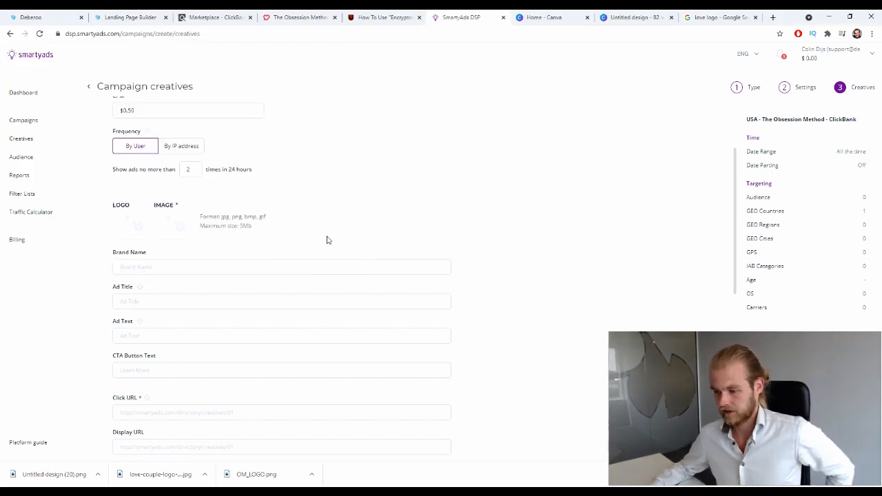
pyautogui.scroll(-4, 320, 248)
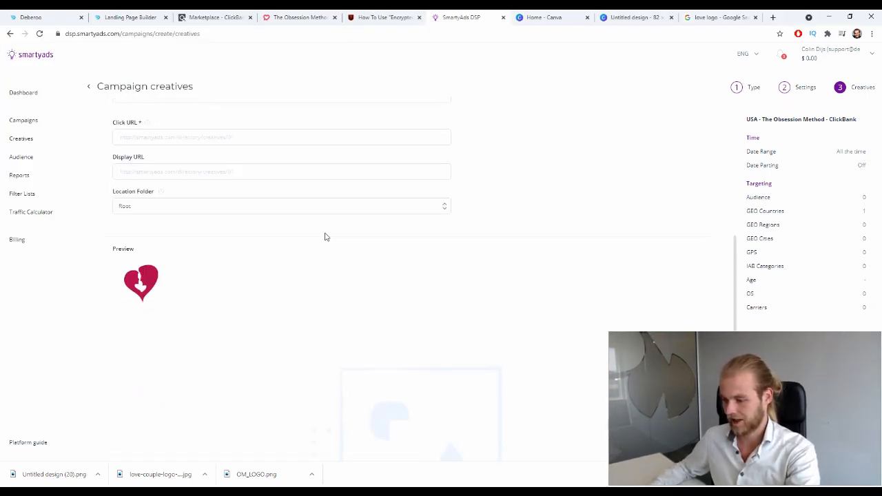
# Switch to Canva, close the finished 82 x 82 px design, and create a blank 1000 x 600 px design.
pyautogui.scroll(3, 161, 288)
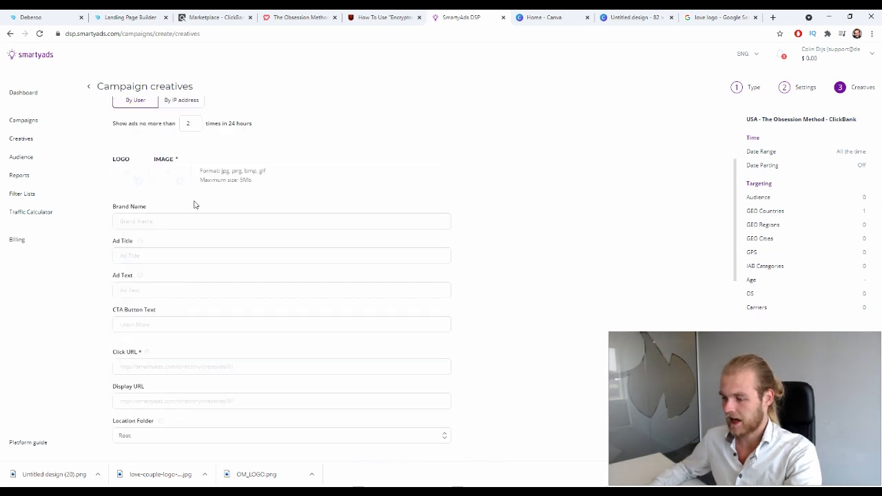
pyautogui.scroll(-8, 206, 228)
pyautogui.scroll(8, 436, 269)
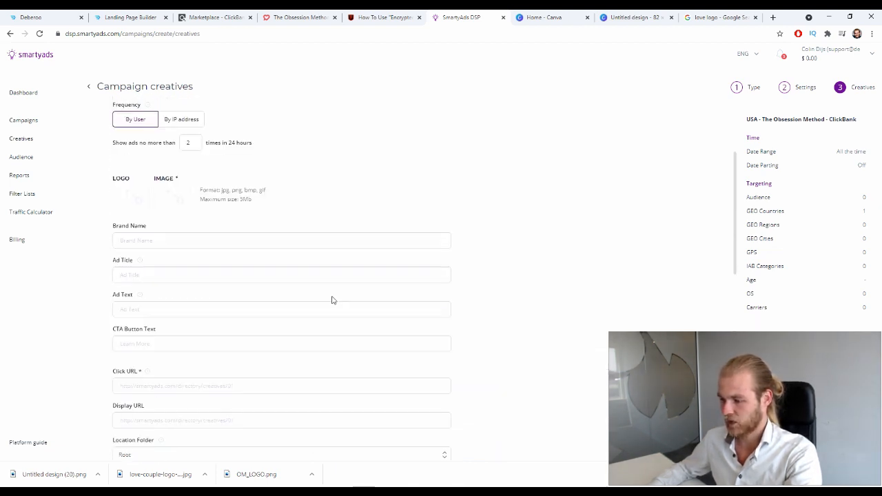
pyautogui.click(547, 17)
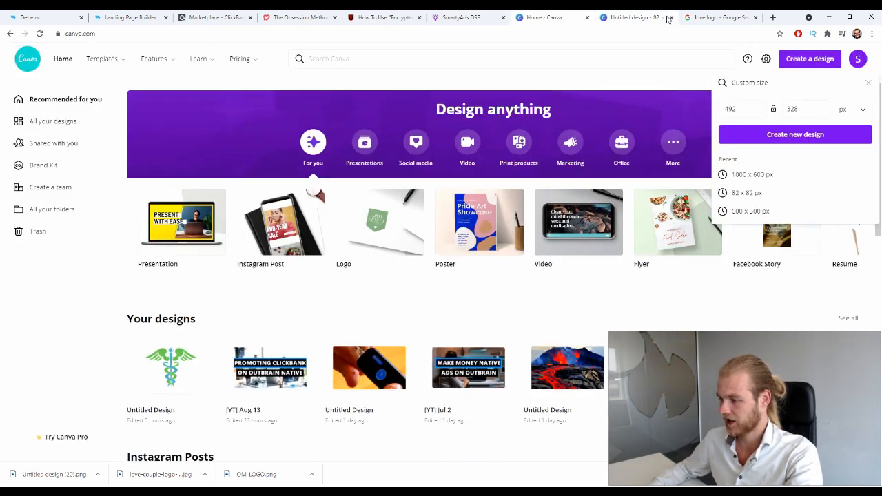
pyautogui.click(637, 17)
pyautogui.click(671, 17)
pyautogui.click(539, 21)
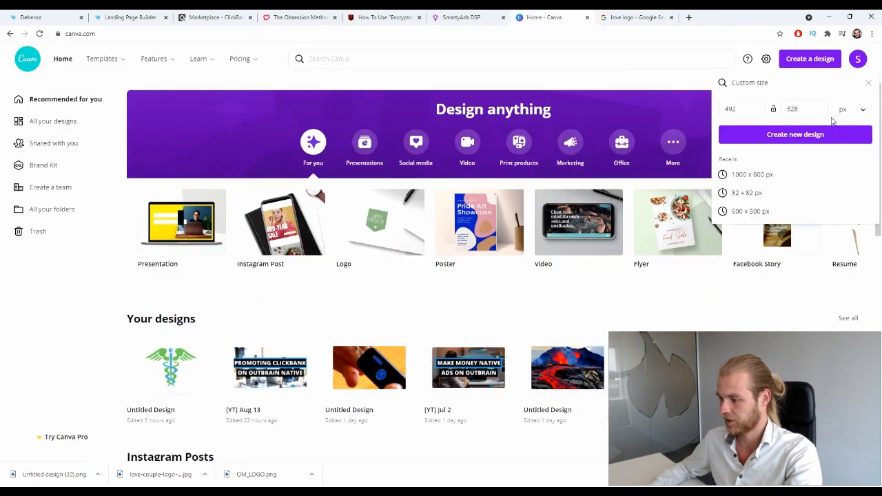
pyautogui.click(758, 175)
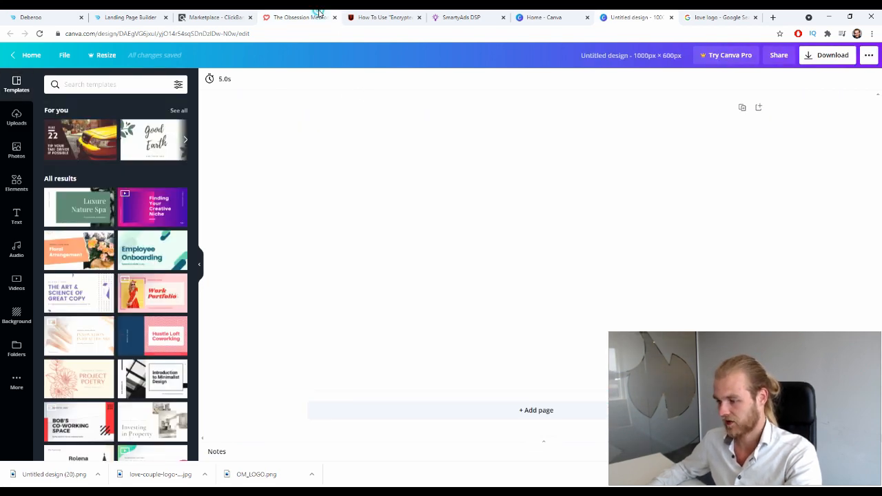
# Look through the images and banners on The Obsession Method affiliate page for a usable ad image.
pyautogui.click(298, 18)
pyautogui.click(383, 17)
pyautogui.click(296, 18)
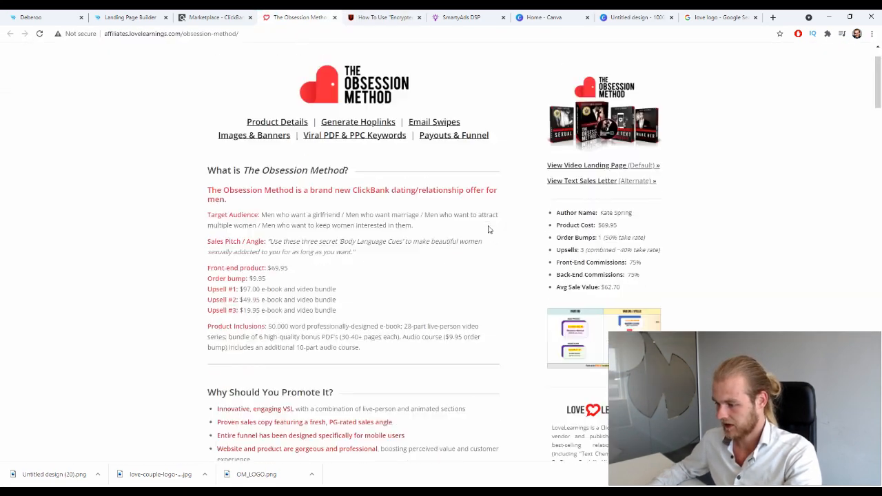
pyautogui.scroll(-20, 491, 230)
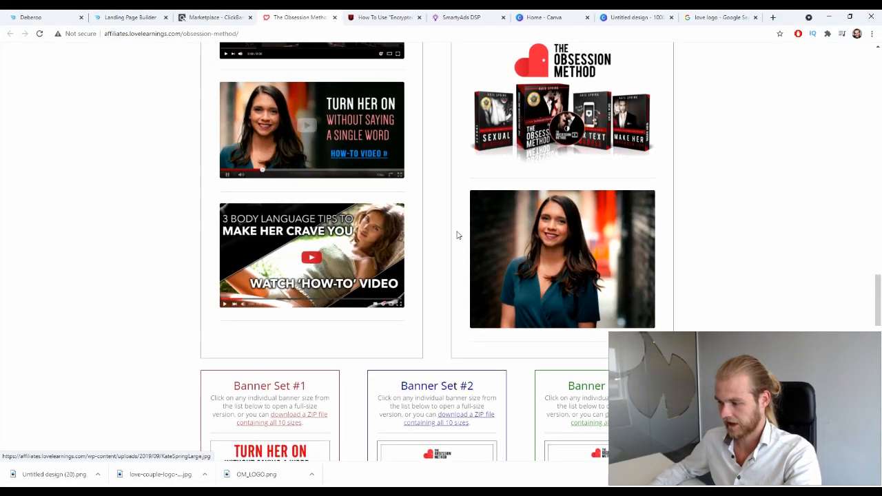
pyautogui.scroll(5, 456, 233)
pyautogui.scroll(-2, 457, 234)
pyautogui.scroll(20, 447, 227)
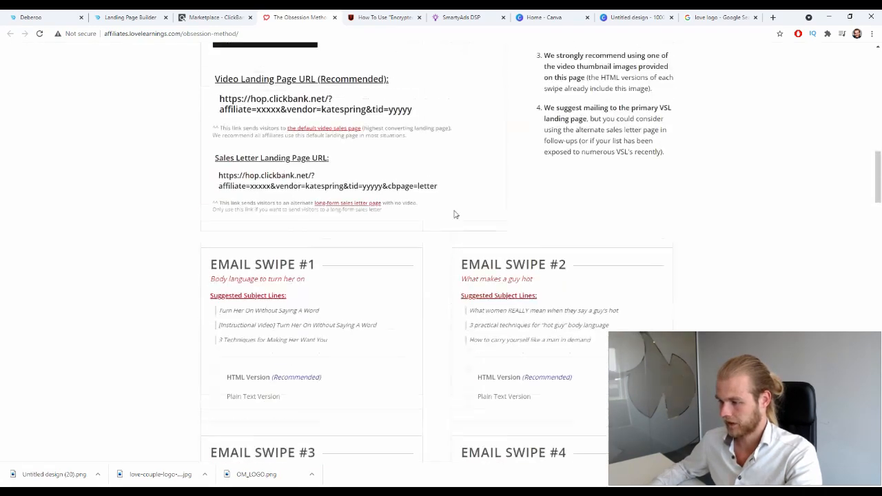
# Search Google Images for "Dating gone wrong" and look through the results for a suitable ad picture.
pyautogui.click(719, 17)
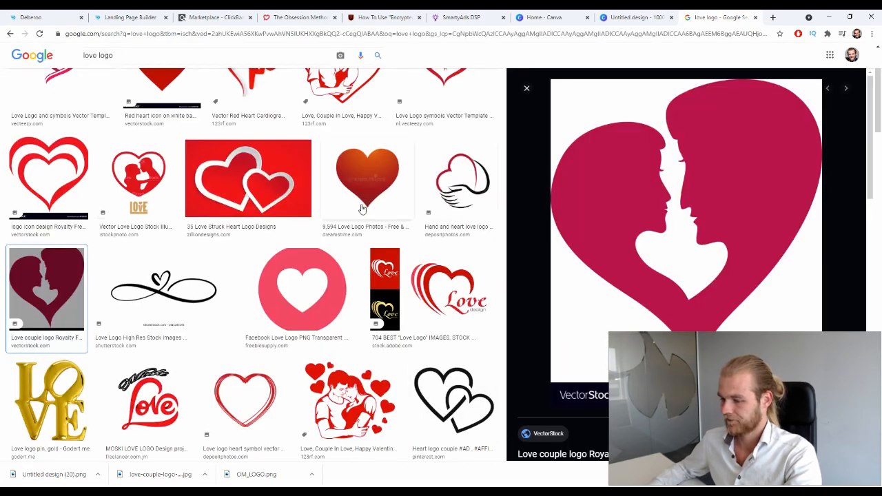
pyautogui.scroll(3, 510, 165)
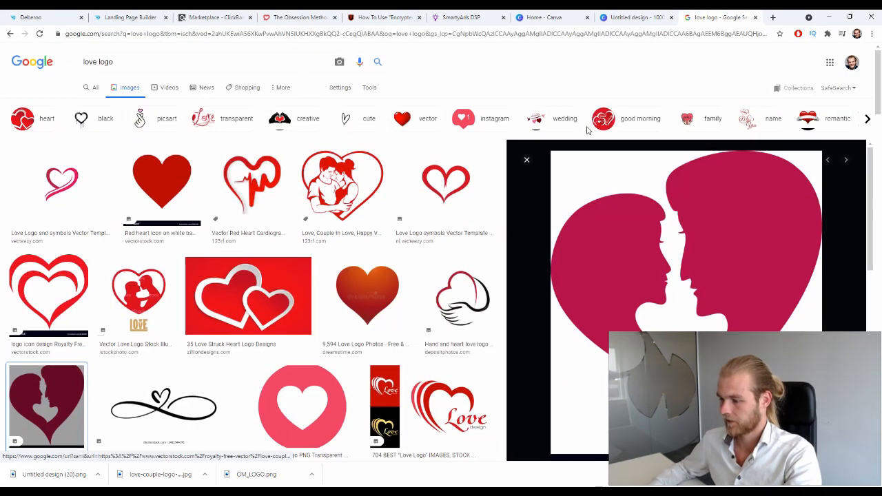
pyautogui.tripleClick(298, 60)
pyautogui.write('Datig')
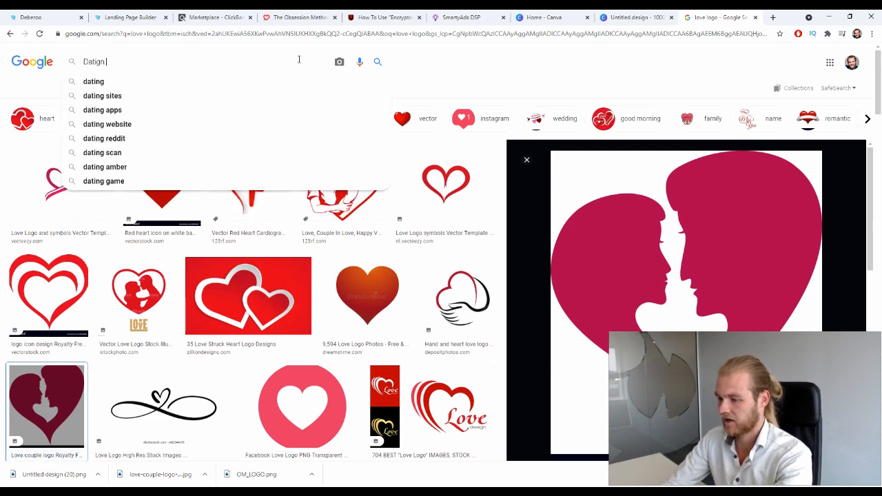
pyautogui.press('BackSpace')
pyautogui.write('ing gone wron')
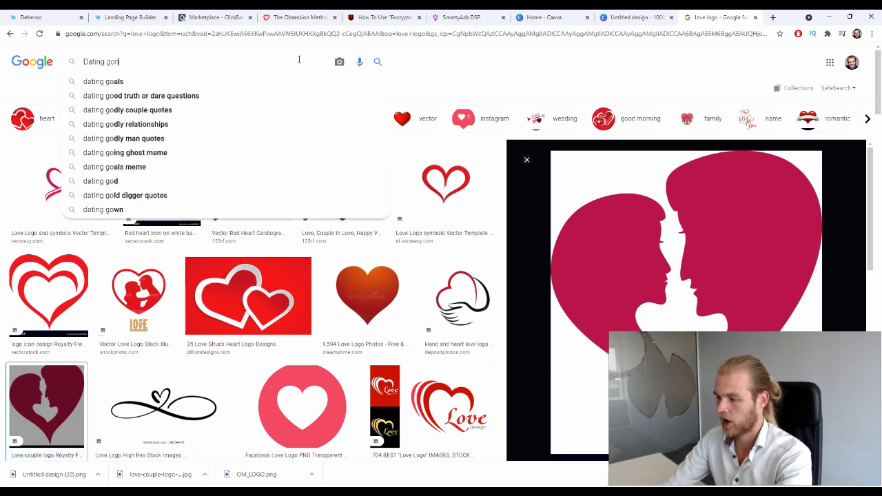
pyautogui.write('g')
pyautogui.press('Return')
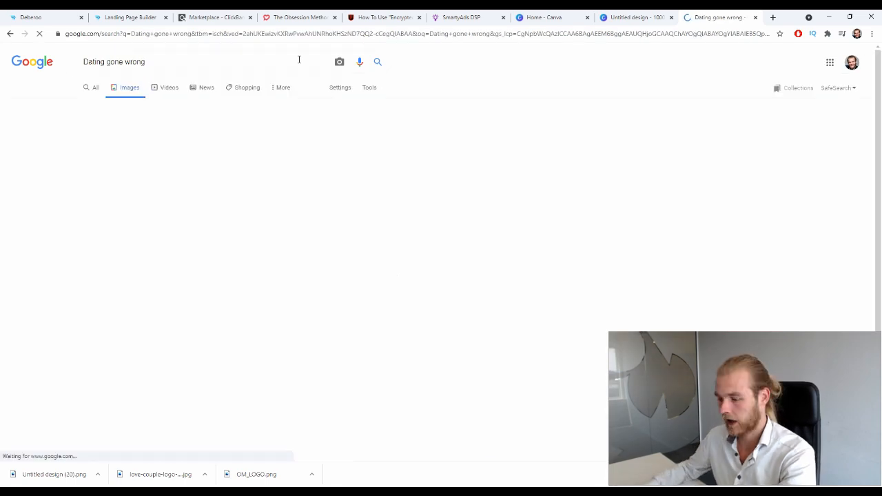
pyautogui.scroll(-5, 573, 219)
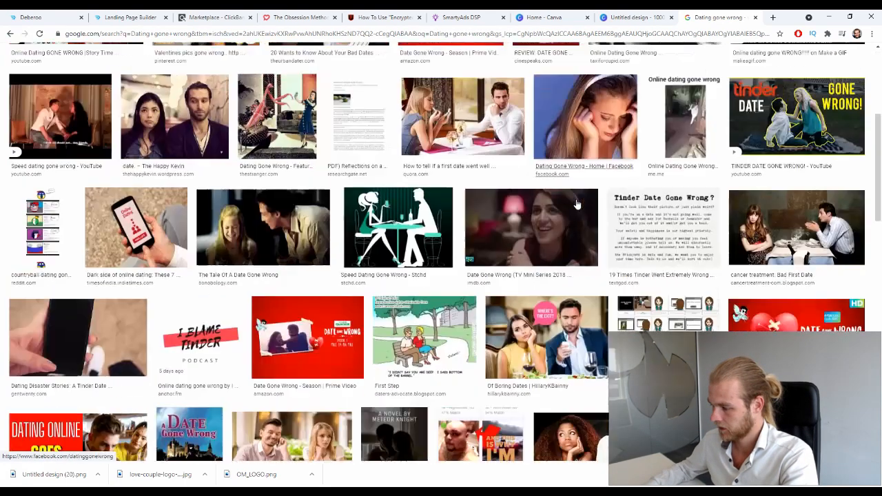
pyautogui.scroll(-10, 566, 187)
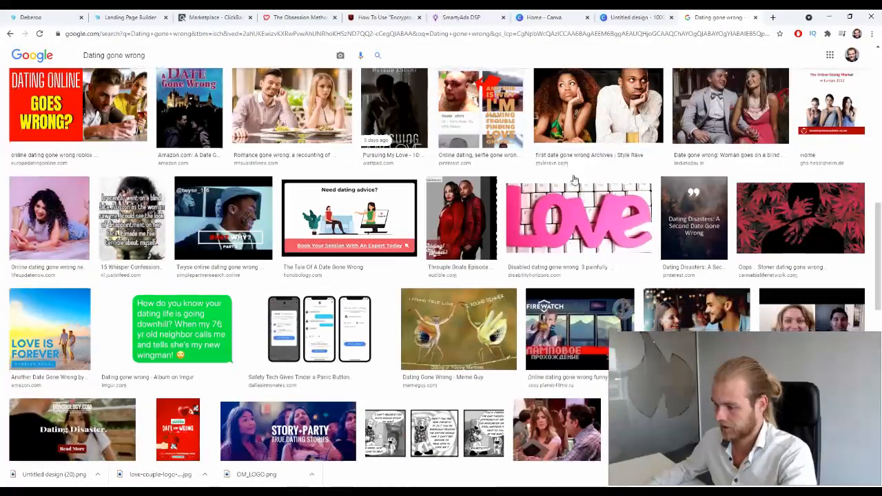
pyautogui.scroll(-10, 575, 181)
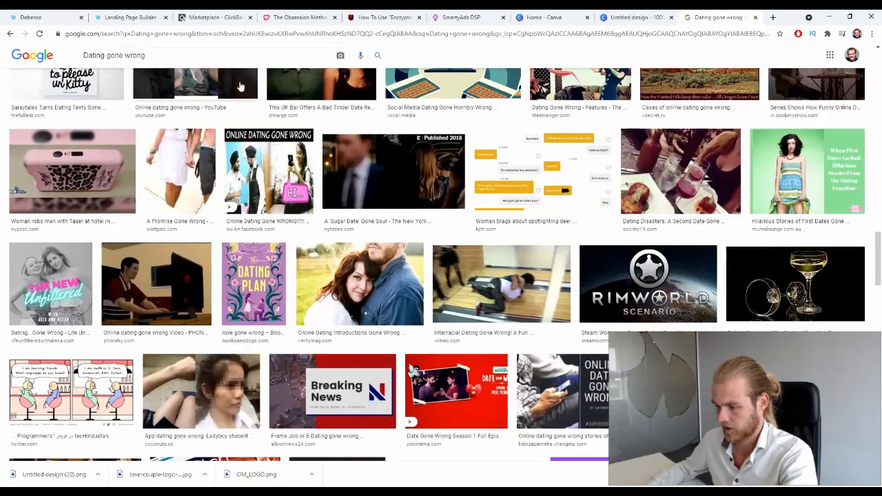
# Replace the image search with "first date akward".
pyautogui.tripleClick(213, 56)
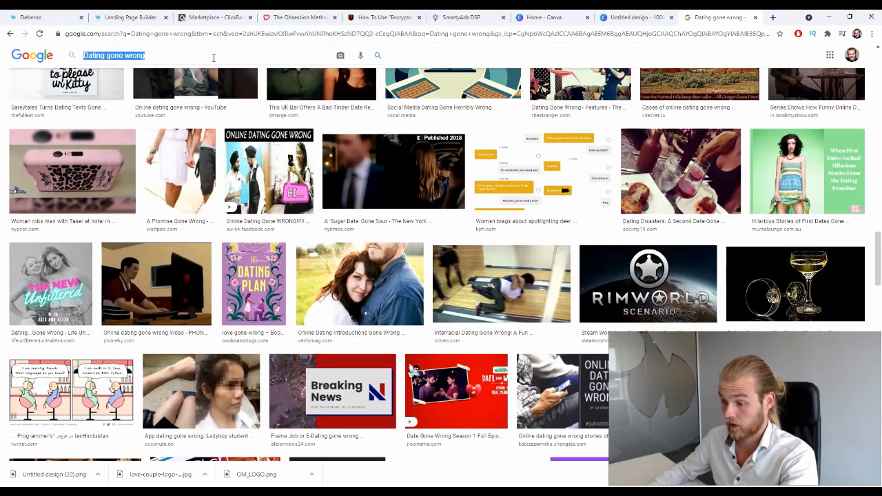
pyautogui.write('first date a')
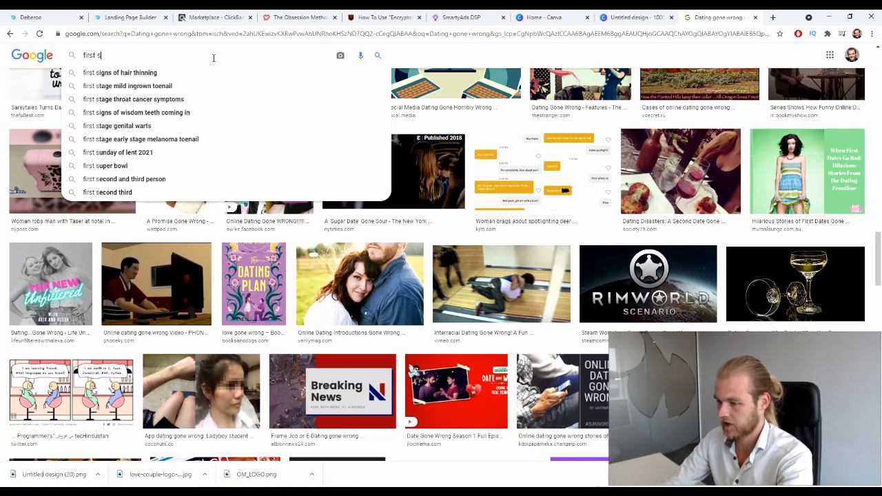
pyautogui.write('kw')
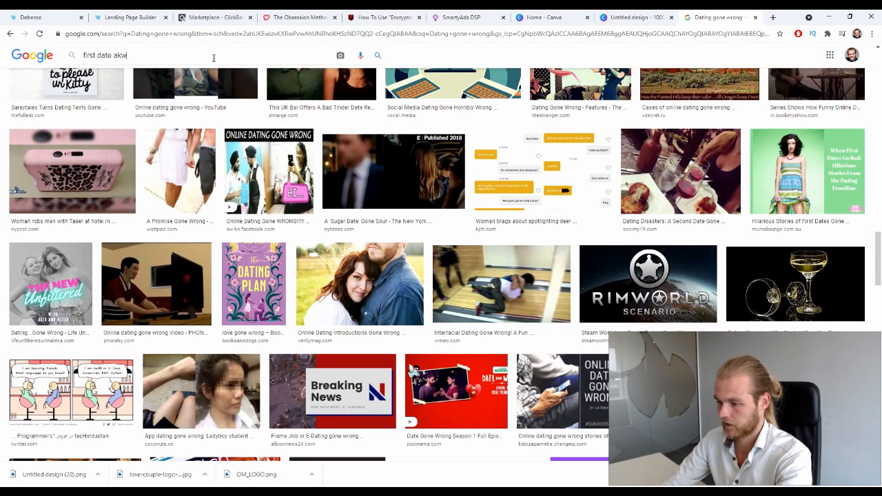
pyautogui.write('ard')
pyautogui.press('Return')
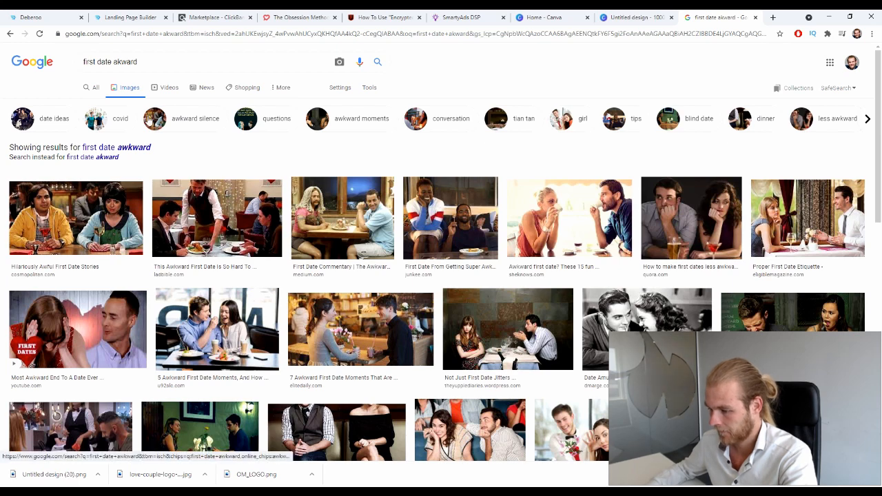
# Look through the awkward first date image results for a picture suited to the ad.
pyautogui.scroll(-2, 296, 137)
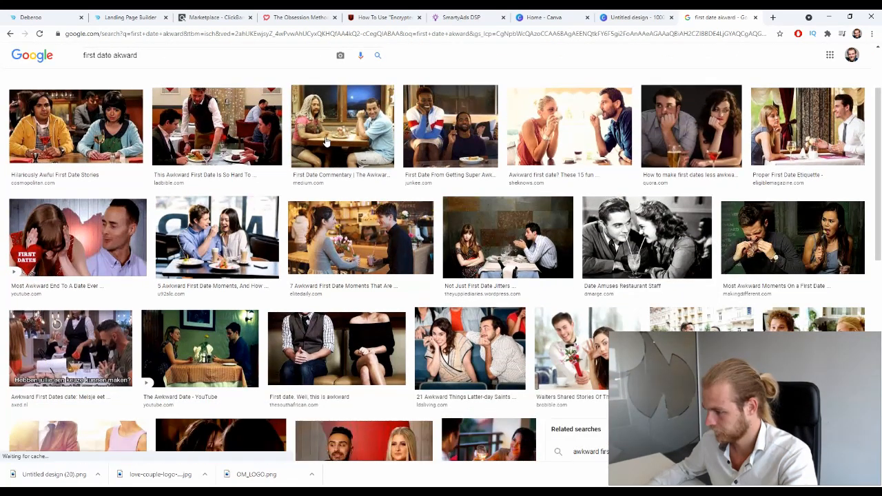
pyautogui.scroll(-2, 330, 141)
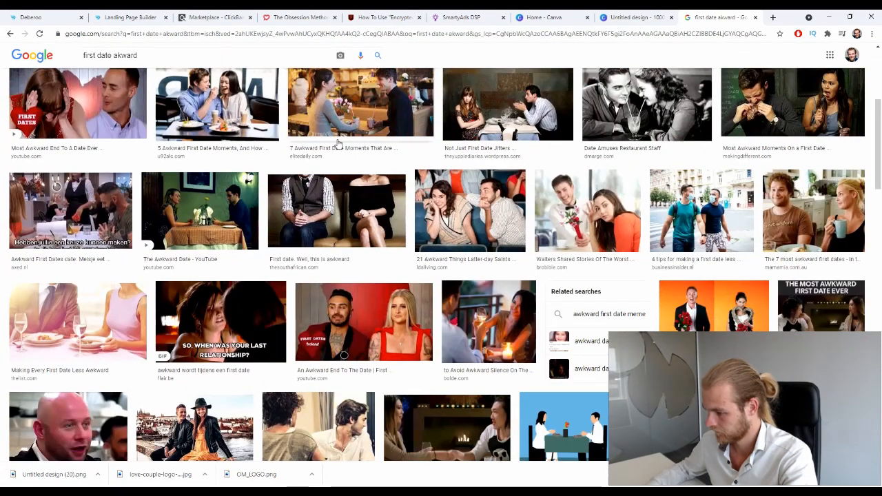
pyautogui.scroll(-2, 338, 143)
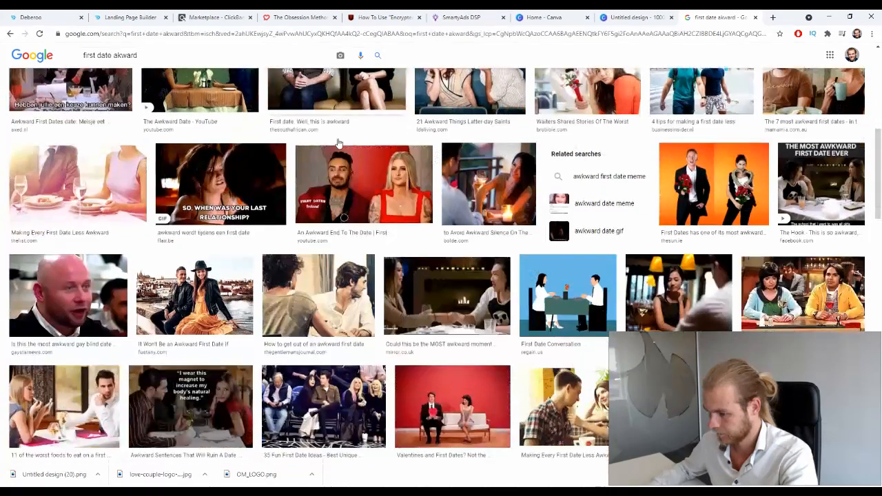
pyautogui.scroll(-2, 337, 143)
pyautogui.scroll(-2, 337, 143)
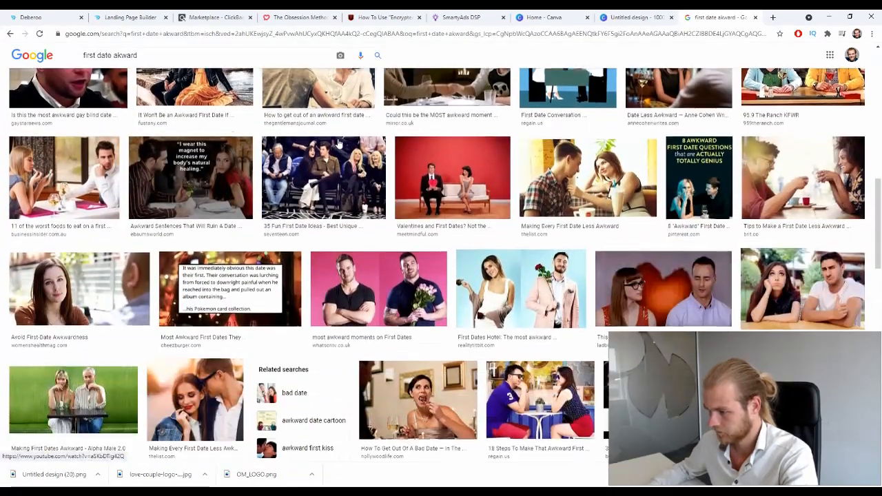
pyautogui.scroll(-2, 338, 143)
pyautogui.scroll(-8, 337, 143)
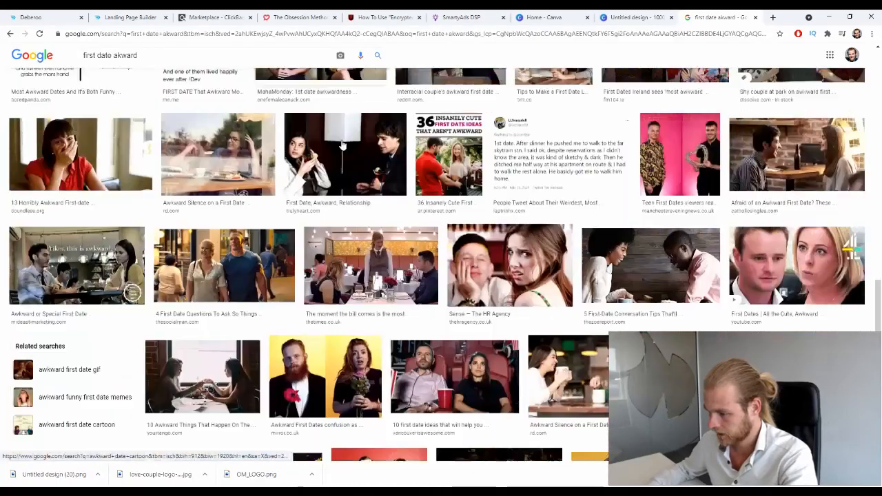
pyautogui.scroll(-2, 345, 147)
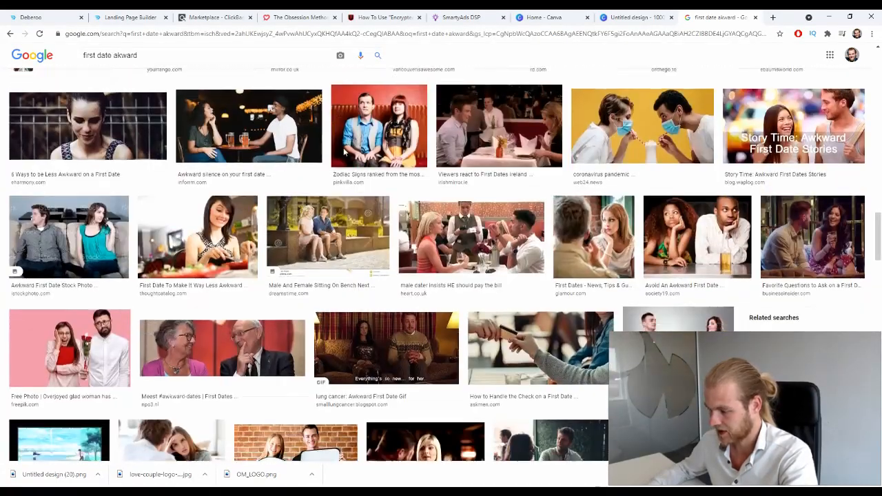
pyautogui.scroll(-4, 343, 148)
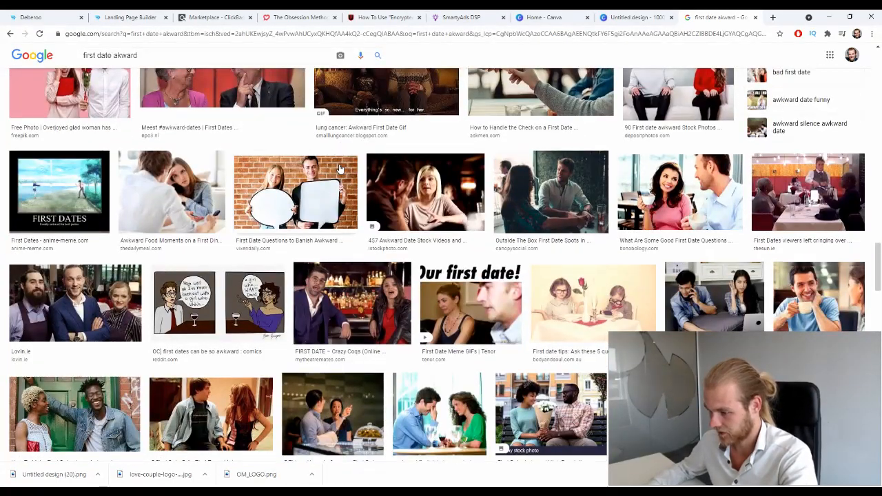
pyautogui.scroll(-2, 339, 168)
pyautogui.scroll(-2, 339, 169)
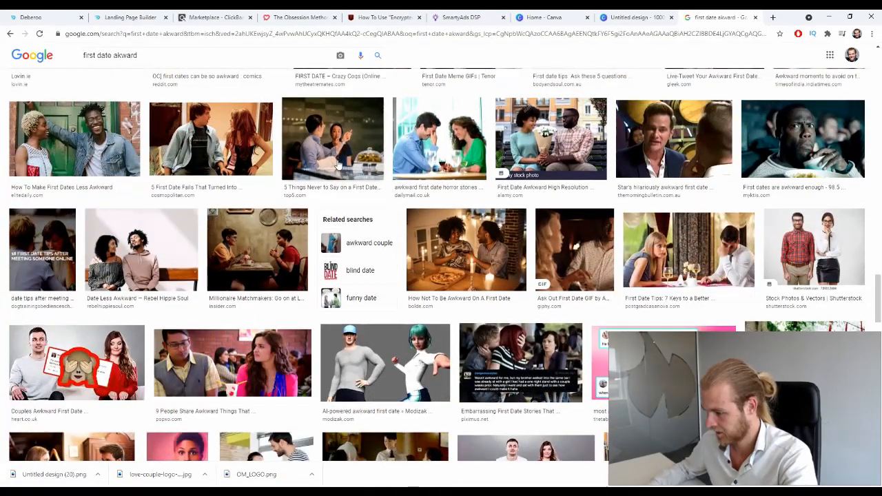
pyautogui.scroll(-2, 341, 164)
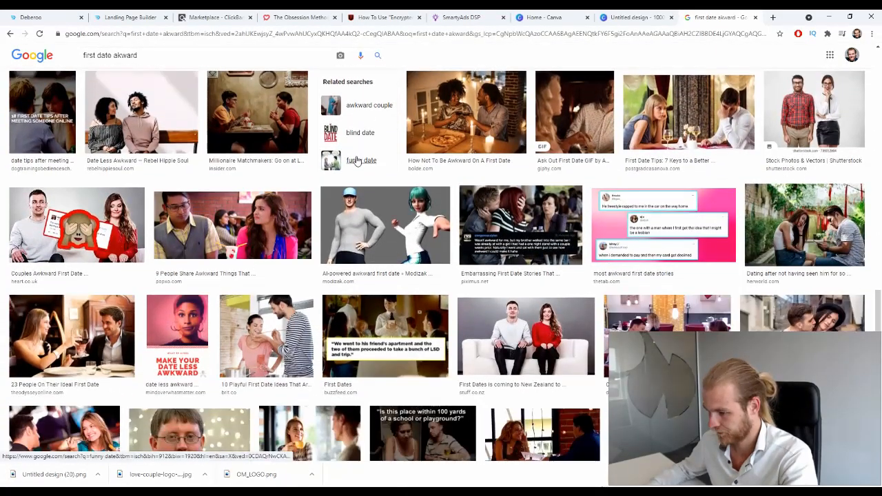
pyautogui.scroll(-3, 357, 161)
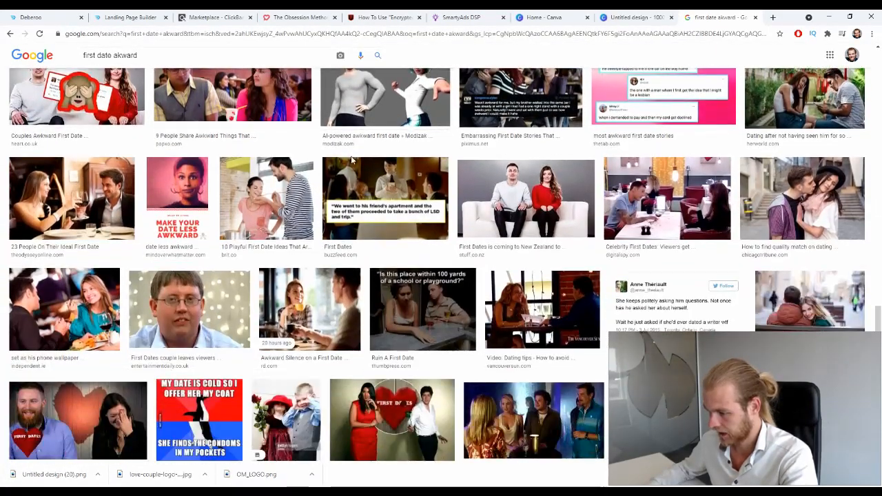
pyautogui.scroll(-1, 353, 160)
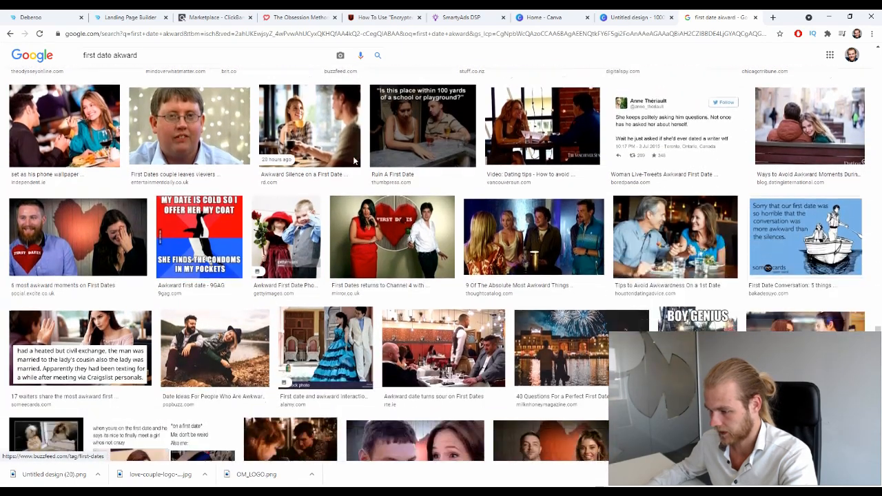
pyautogui.scroll(-2, 353, 162)
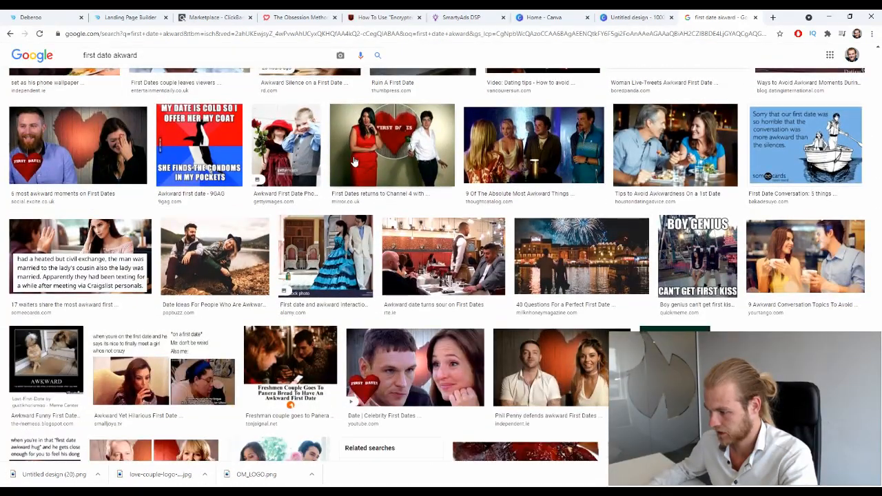
pyautogui.scroll(-1, 352, 162)
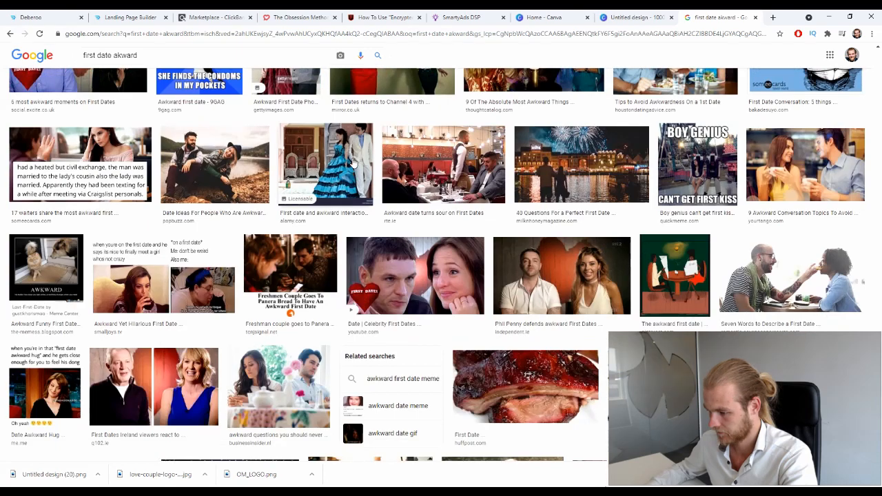
pyautogui.scroll(-2, 349, 163)
pyautogui.scroll(-4, 347, 163)
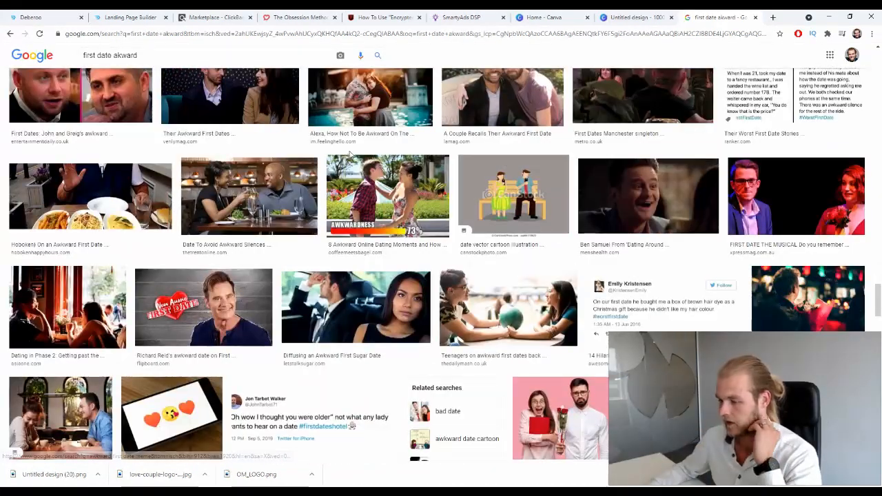
pyautogui.scroll(-4, 351, 153)
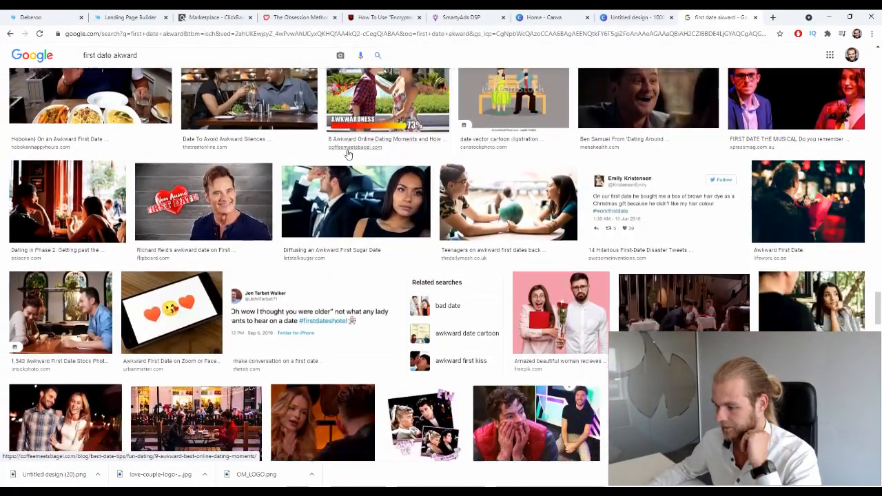
pyautogui.scroll(3, 348, 153)
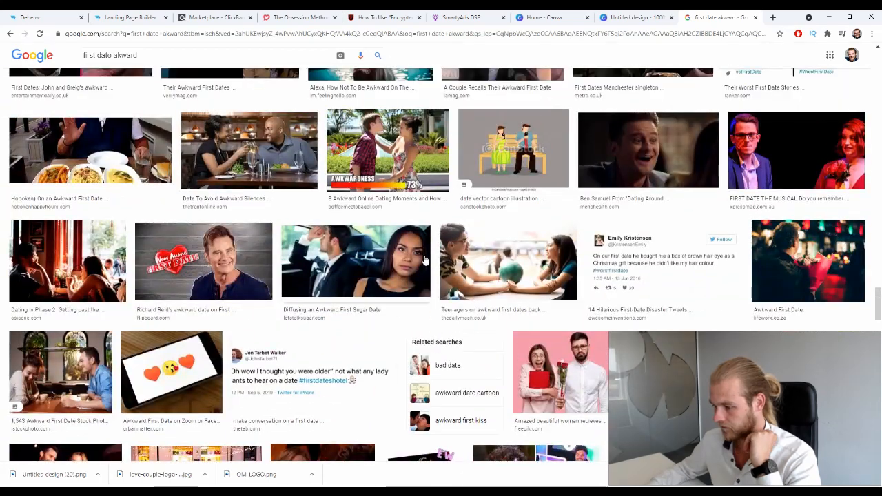
# Preview the photo of the couple in a car, check its related images, and continue looking through the results.
pyautogui.click(416, 249)
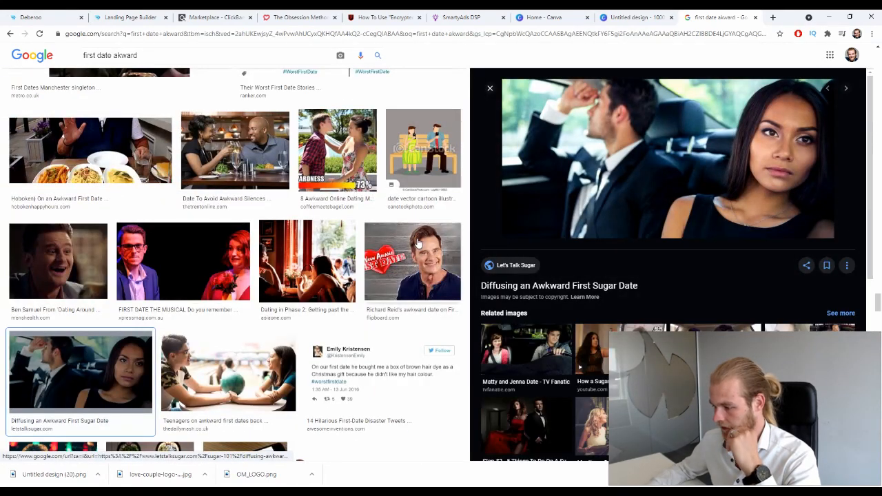
pyautogui.scroll(-3, 498, 253)
pyautogui.scroll(3, 499, 253)
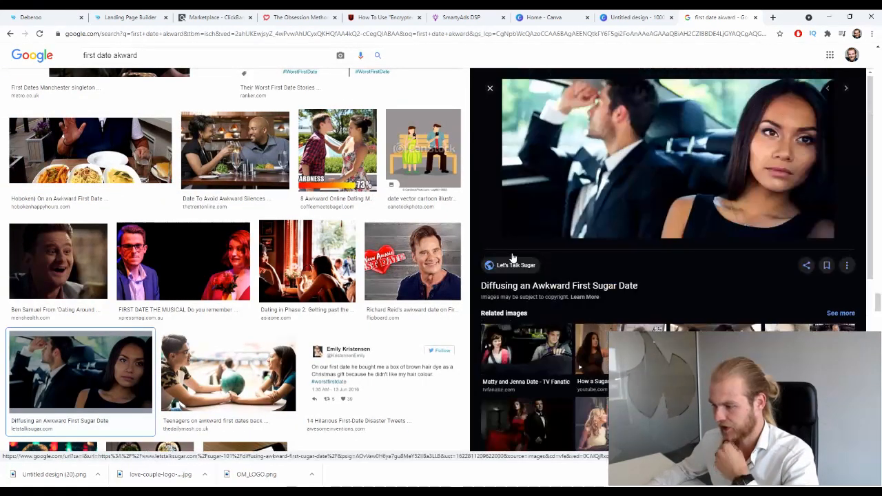
pyautogui.scroll(-5, 499, 253)
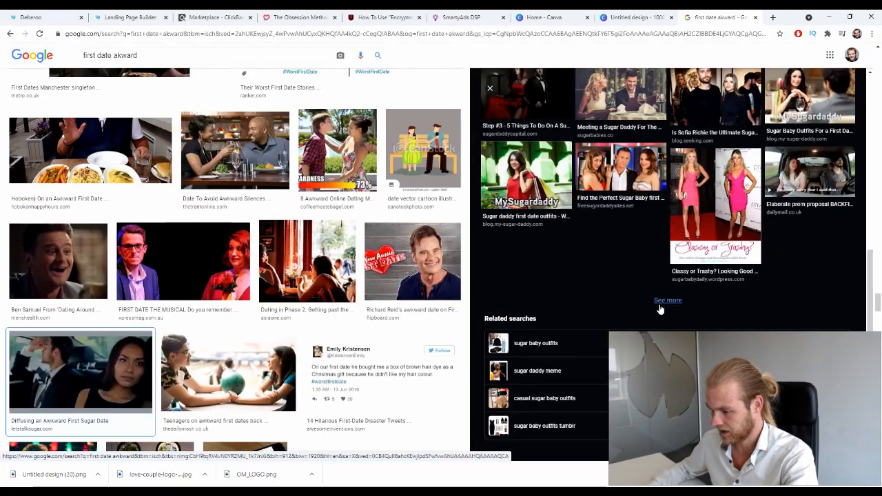
pyautogui.scroll(-4, 326, 216)
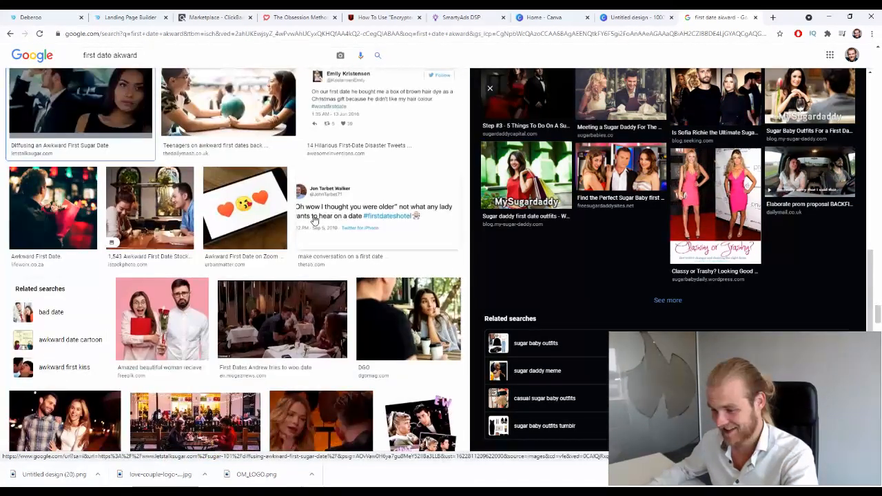
pyautogui.scroll(-2, 405, 238)
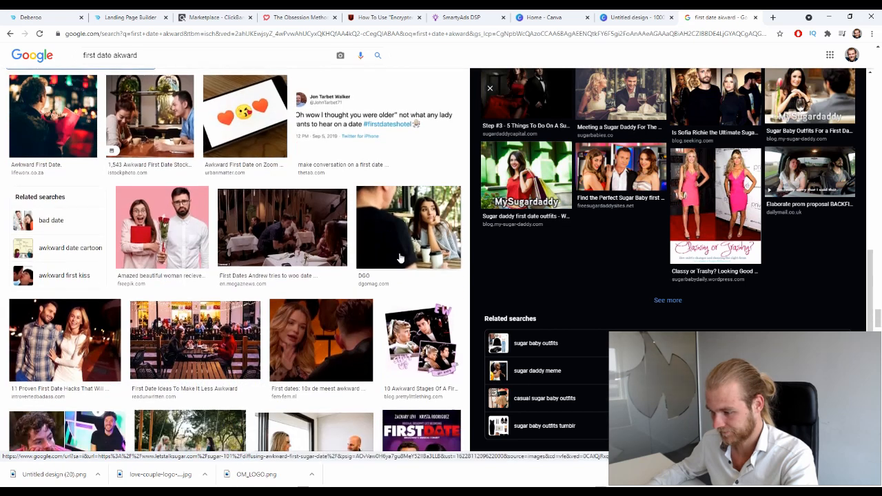
# Preview the DGO photo of a bored woman facing a man over coffee and save the image to the computer.
pyautogui.click(409, 214)
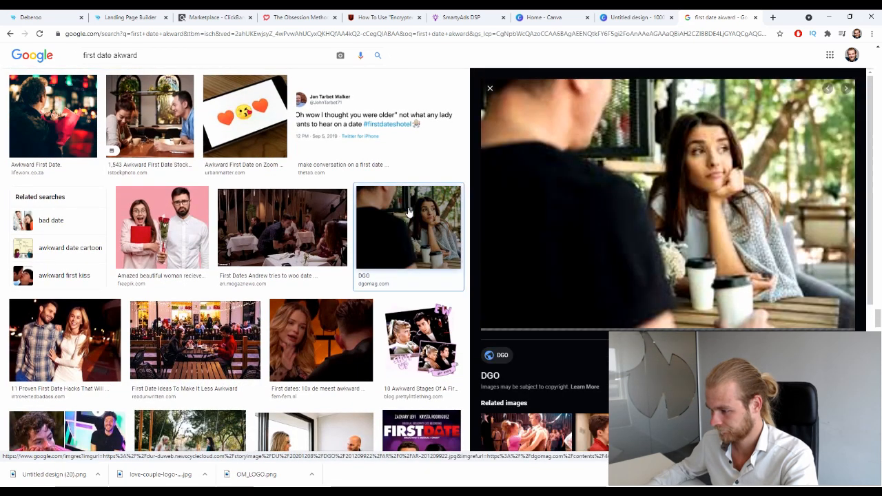
pyautogui.rightClick(620, 241)
pyautogui.click(644, 322)
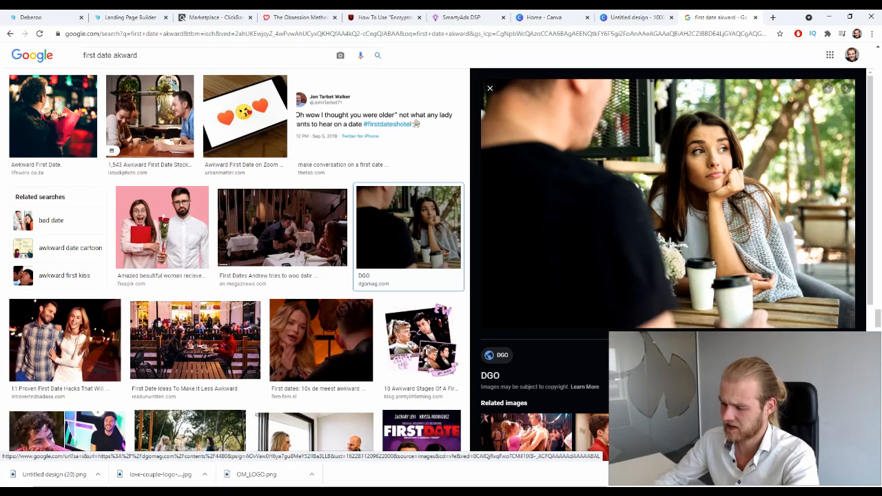
pyautogui.press('Return')
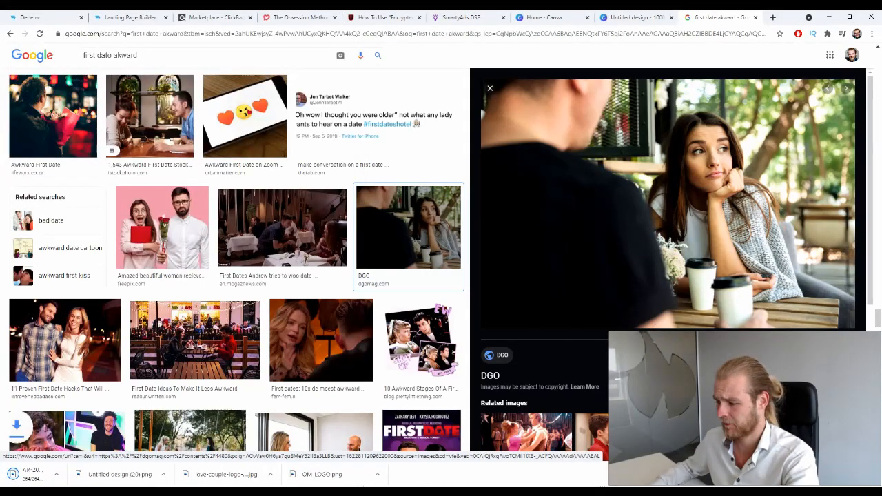
pyautogui.scroll(-3, 631, 318)
pyautogui.scroll(3, 622, 326)
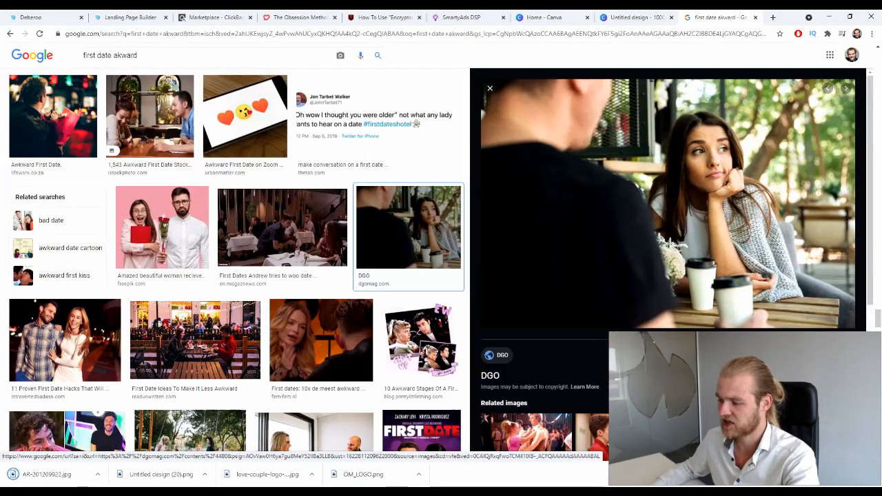
pyautogui.scroll(-4, 585, 331)
pyautogui.scroll(3, 585, 345)
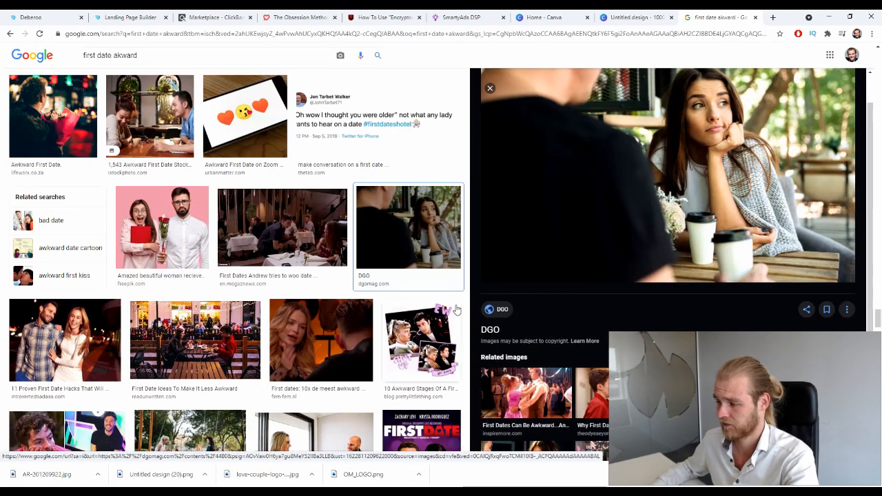
# Switch to the 1000 x 600 px Canva design, upload AR-201209922.jpg, and place it so it fills the whole page.
pyautogui.click(624, 17)
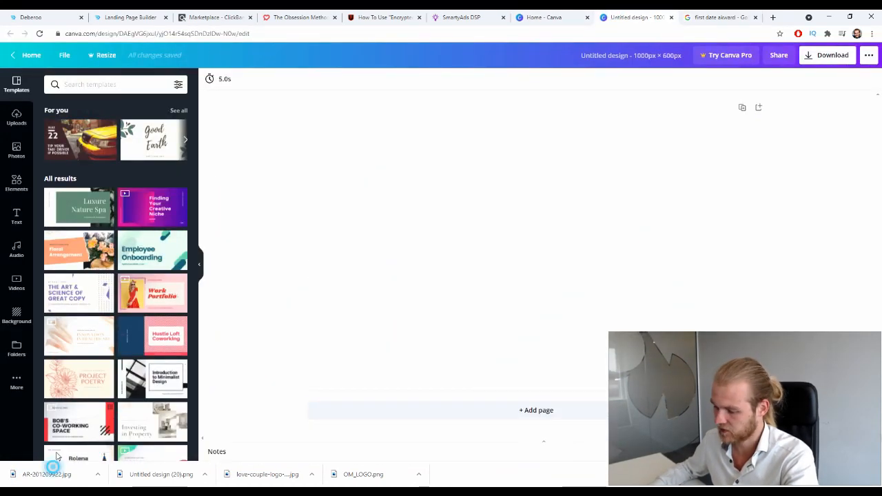
pyautogui.moveTo(57, 456); pyautogui.dragTo(126, 320)
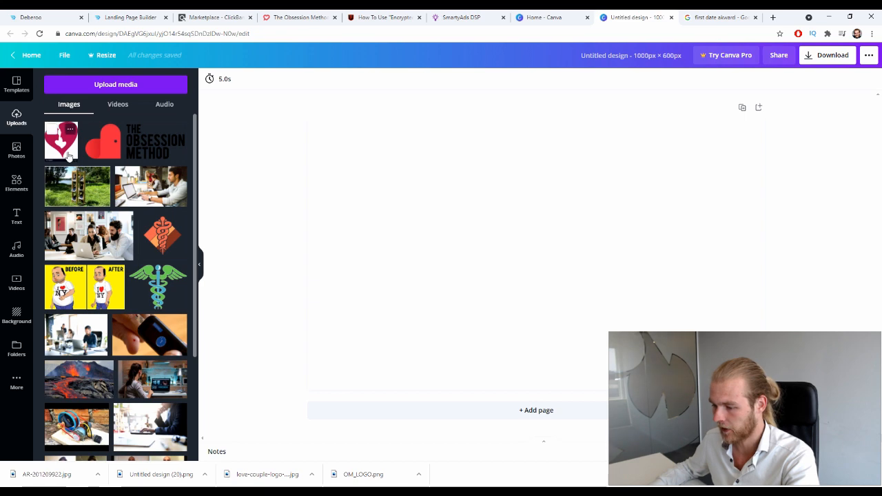
pyautogui.moveTo(51, 129); pyautogui.dragTo(333, 185)
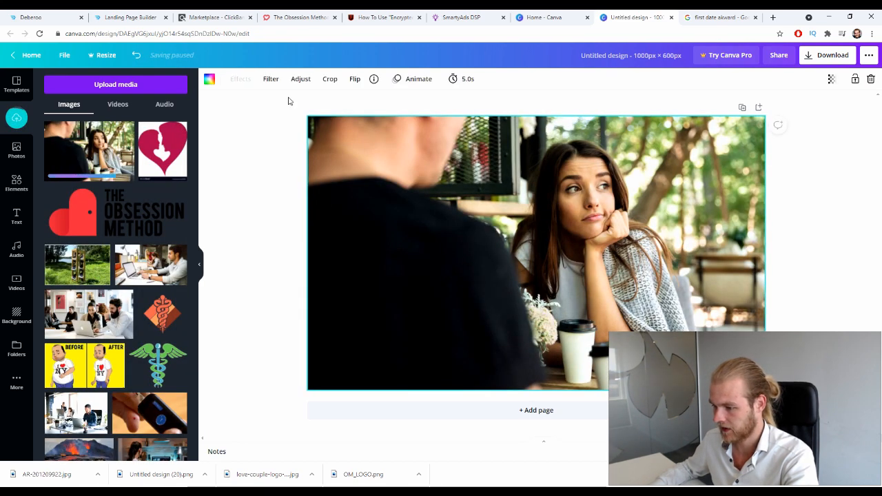
# Adjust the photo to brightness -8, contrast 32, saturation 39 and blur -6, and download the design as PNG.
pyautogui.click(300, 79)
pyautogui.moveTo(124, 102); pyautogui.dragTo(140, 144)
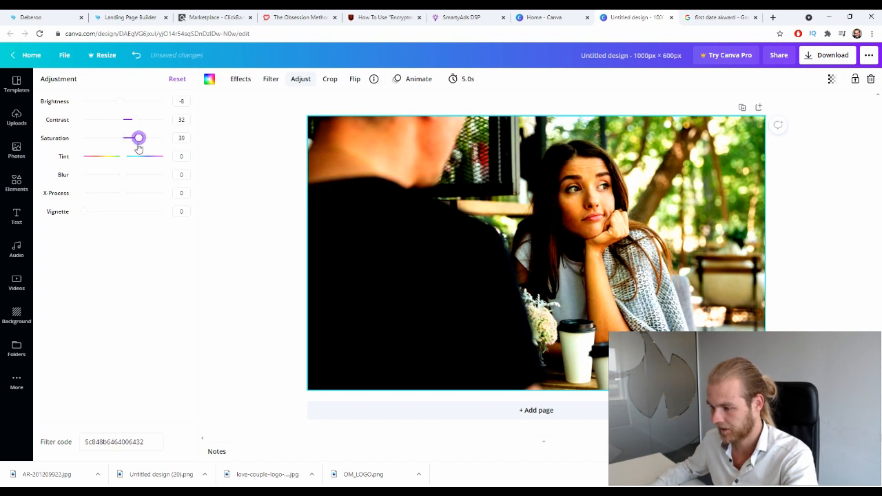
pyautogui.moveTo(117, 174); pyautogui.dragTo(120, 175)
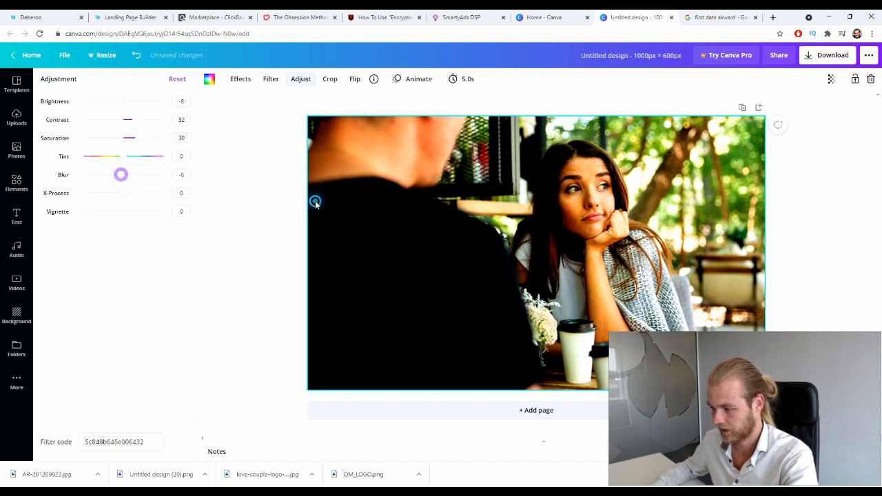
pyautogui.click(817, 61)
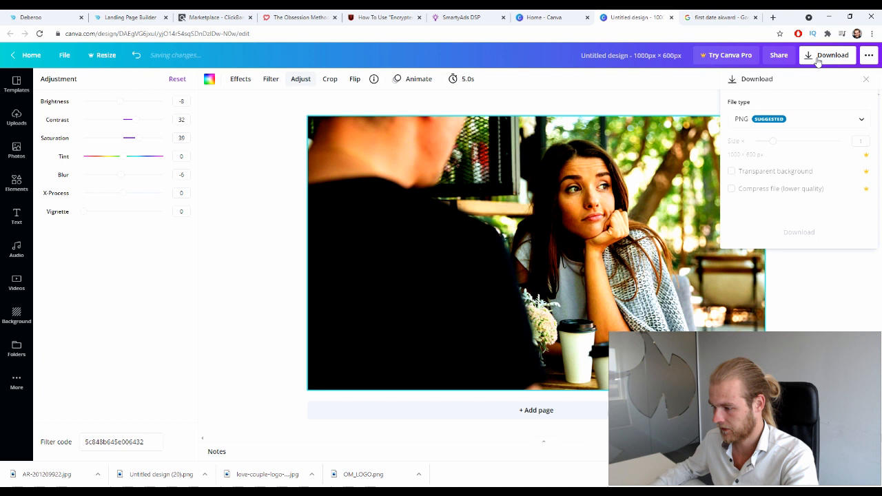
pyautogui.click(787, 218)
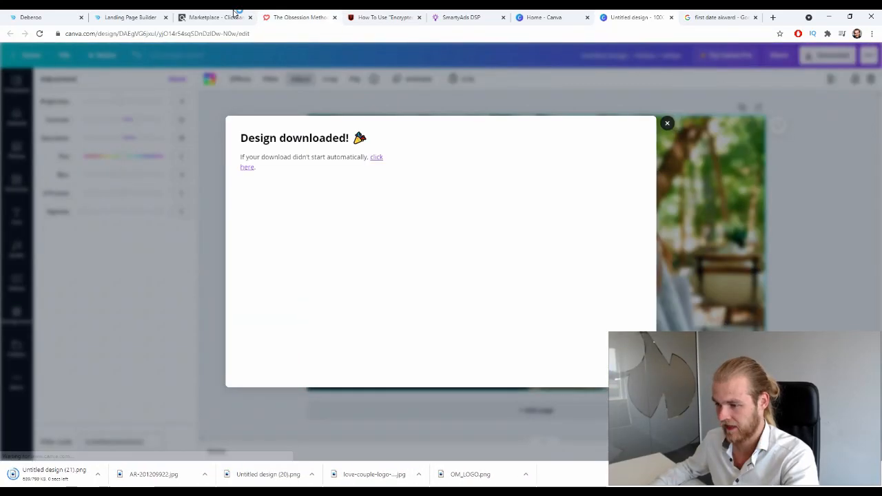
# Switch to SmartyAds DSP, upload Untitled design (21) from Downloads as the creative's image, and check the preview.
pyautogui.click(472, 18)
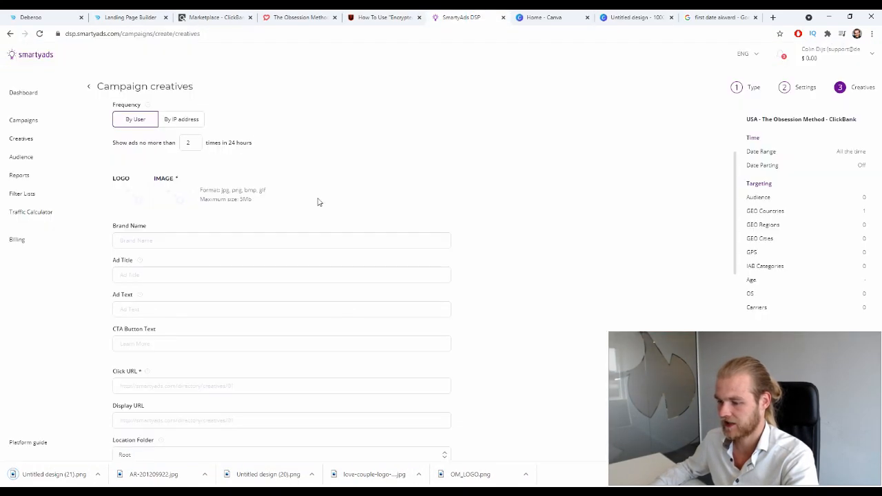
pyautogui.click(173, 200)
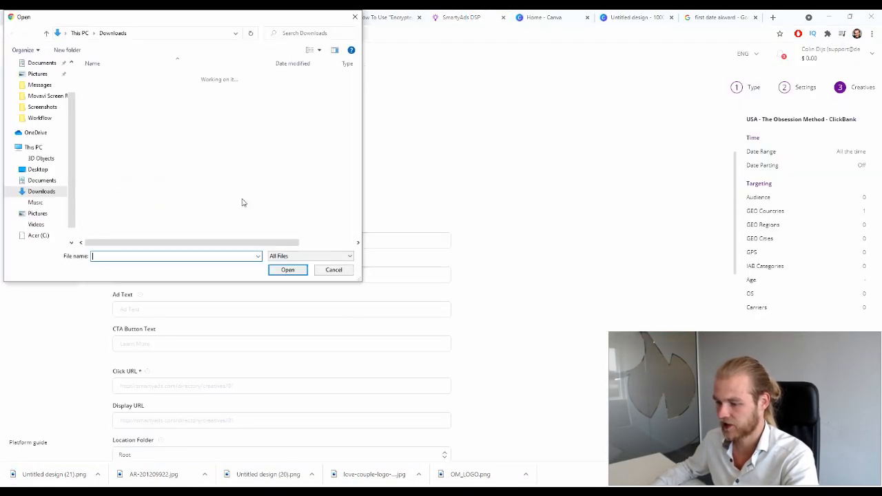
pyautogui.click(141, 166)
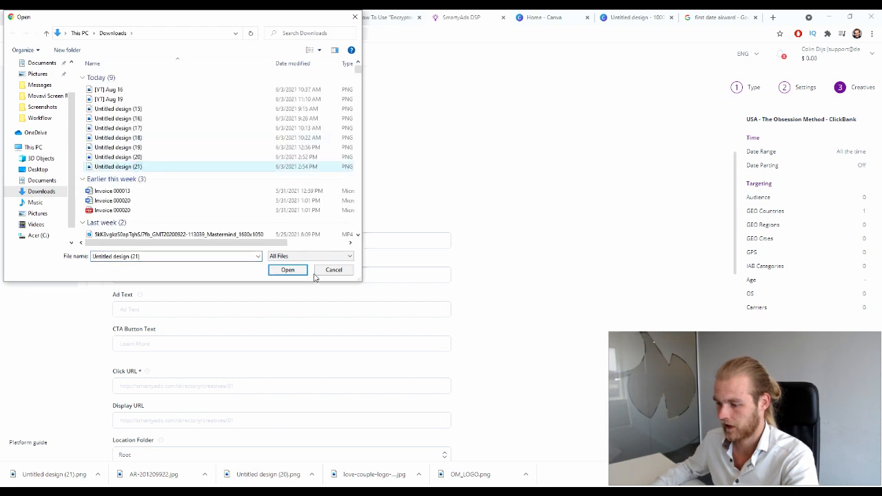
pyautogui.click(293, 269)
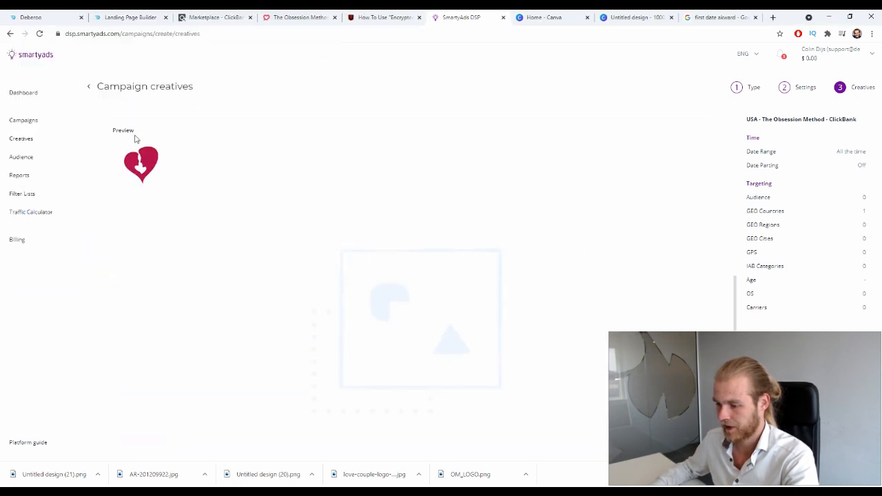
pyautogui.scroll(5, 344, 253)
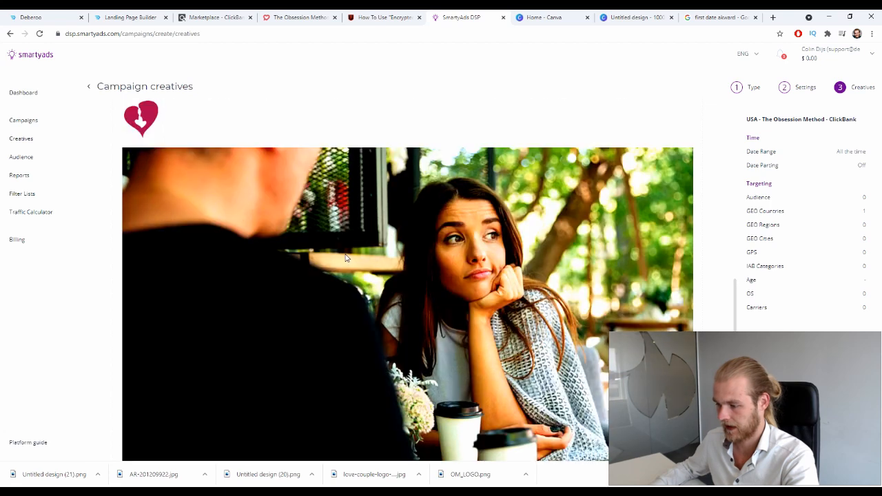
# Set the creative's brand name to "Love for Everyone" and its ad title to "Learn the Secret Language for Dating Women".
pyautogui.click(191, 193)
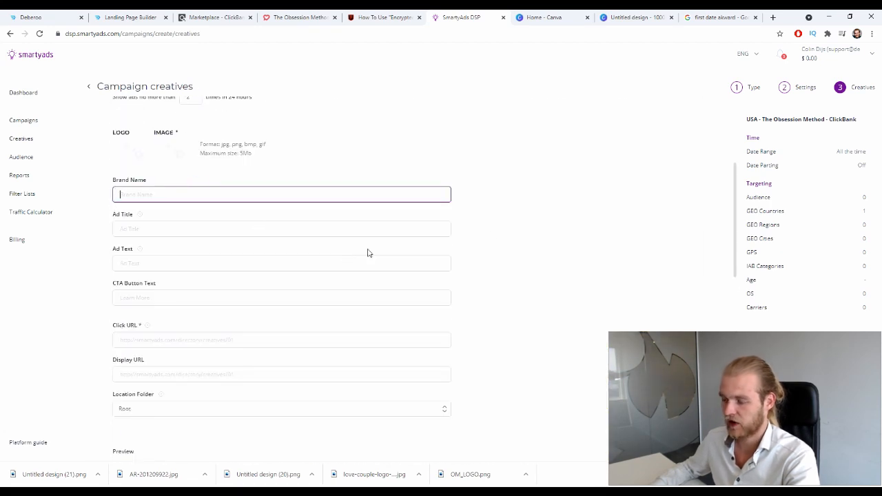
pyautogui.scroll(-1, 662, 256)
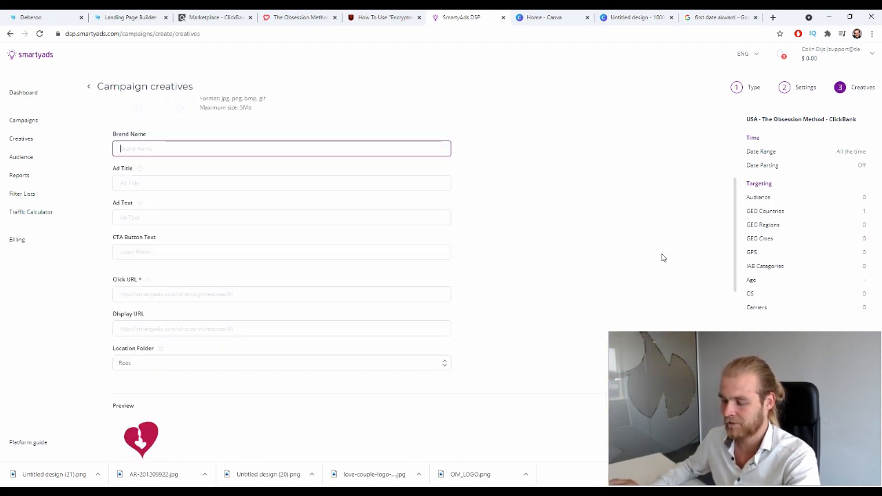
pyautogui.write('Love for Everyone')
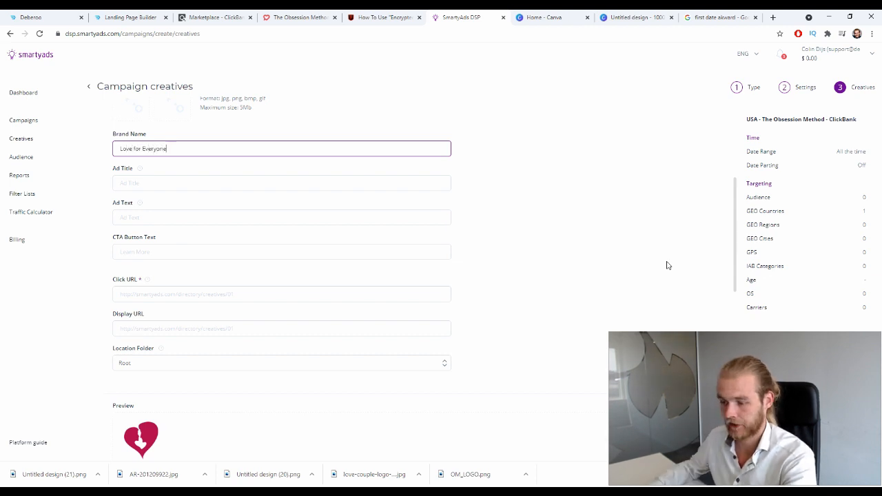
pyautogui.press('Tab')
pyautogui.scroll(1, 545, 190)
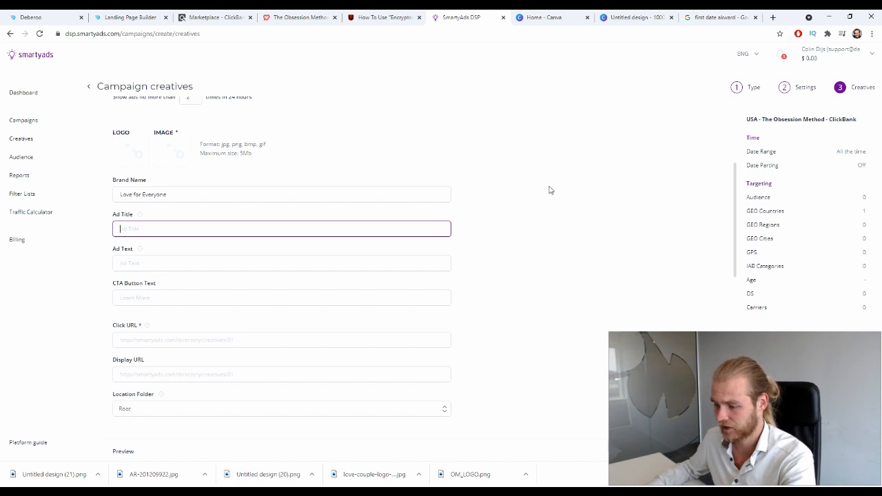
pyautogui.scroll(-1, 549, 189)
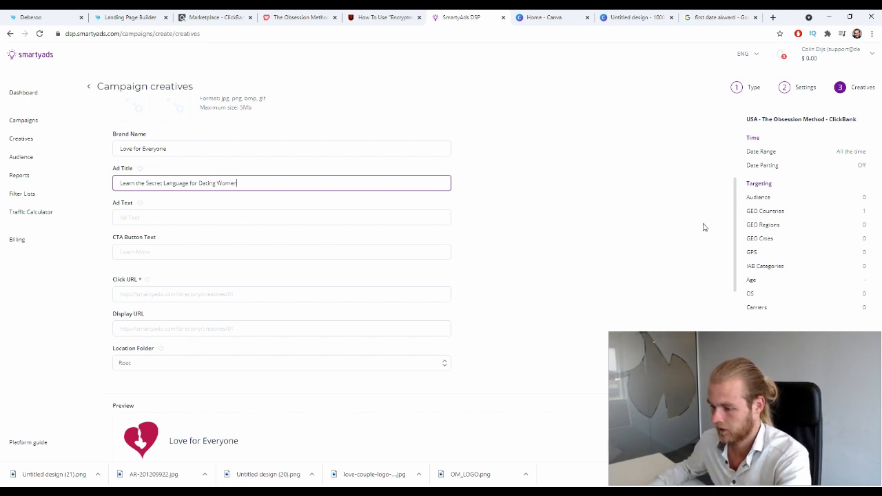
pyautogui.click(648, 244)
# Set the ad text to "Do you want to learn the secret language for picking up women? We'll teach you!".
pyautogui.click(228, 215)
pyautogui.scroll(-2, 685, 224)
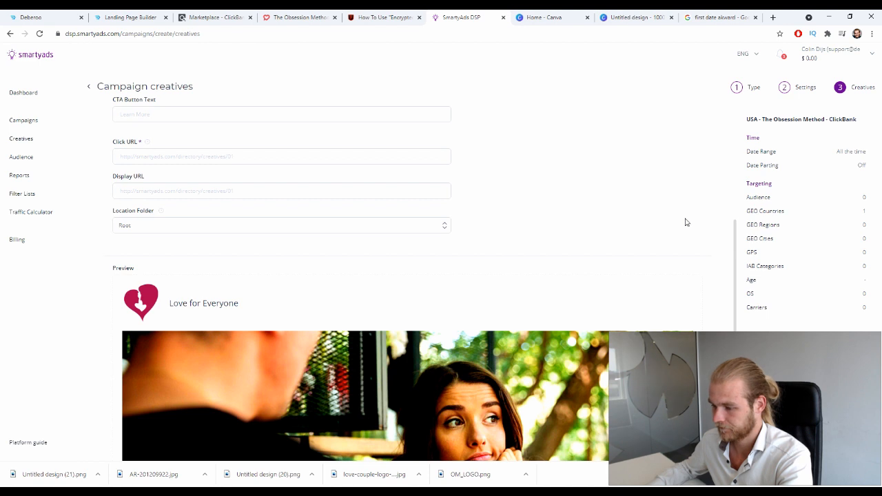
pyautogui.scroll(2, 685, 222)
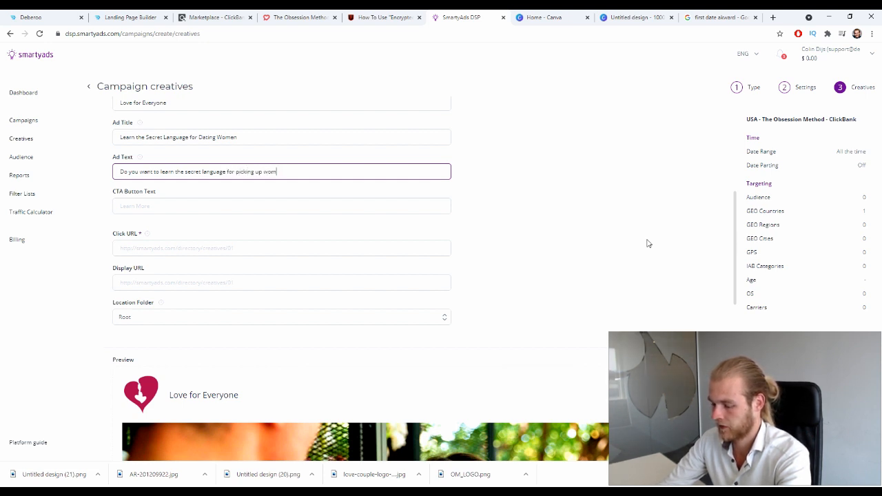
pyautogui.write('en? We')
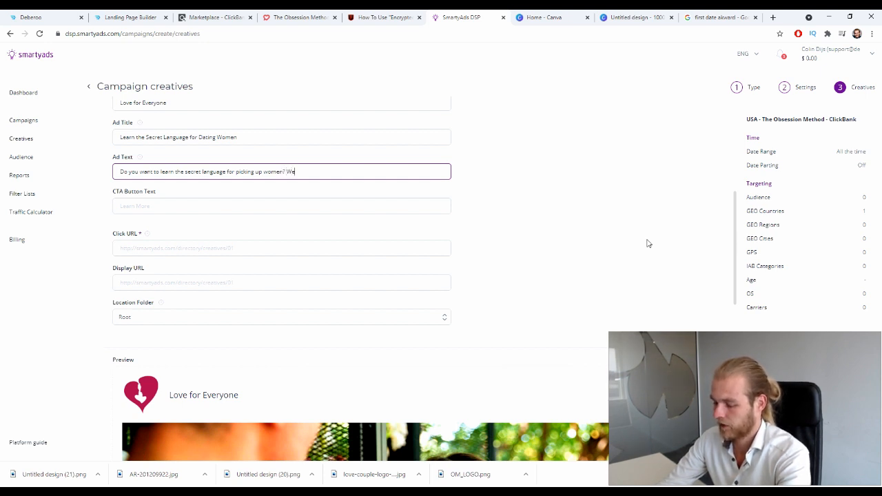
pyautogui.write("'ll teach ")
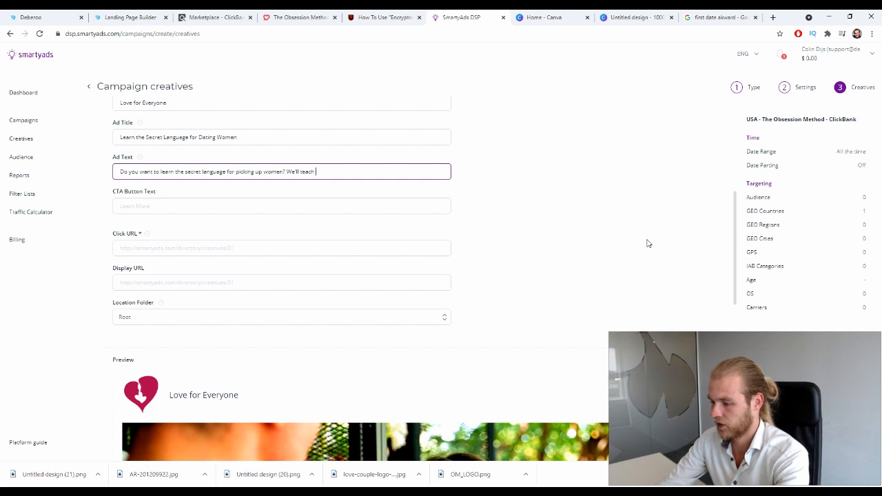
pyautogui.write('you!')
pyautogui.click(562, 190)
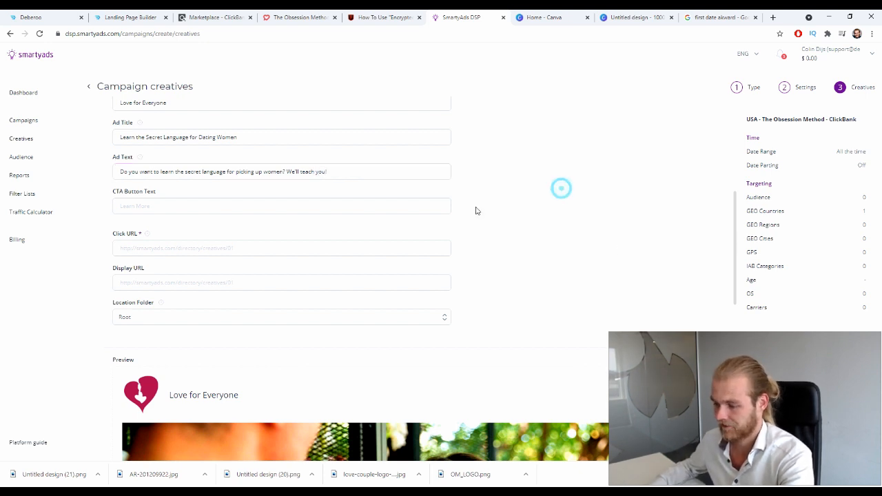
pyautogui.click(192, 207)
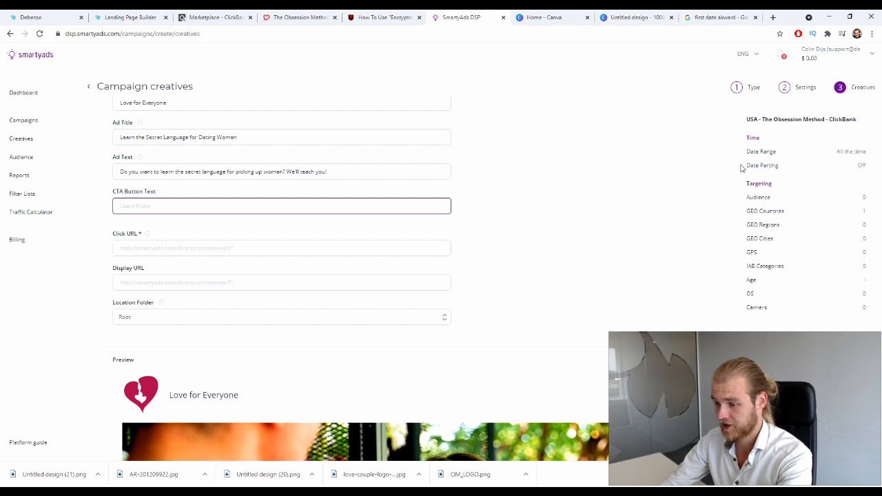
pyautogui.write('Teach me the')
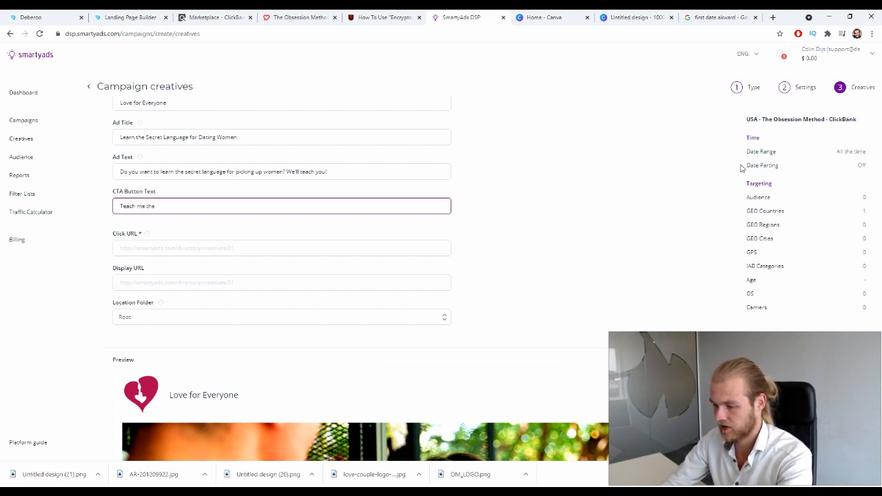
pyautogui.write(' Secret')
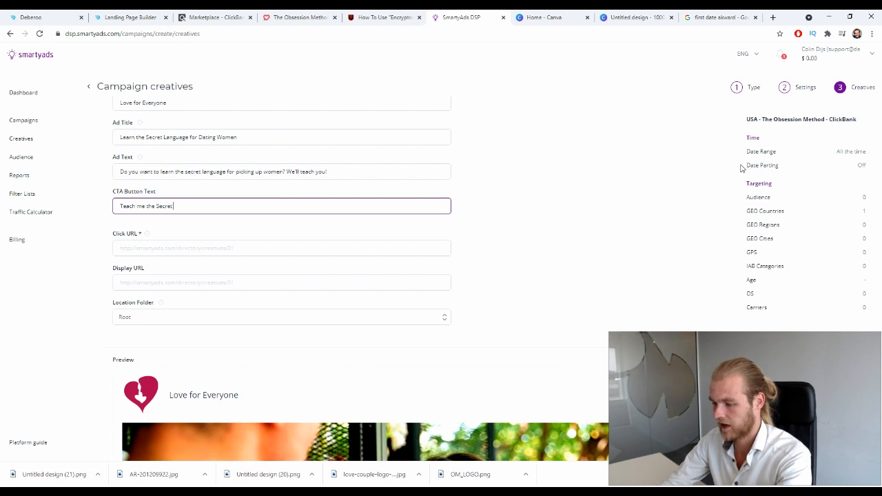
pyautogui.hotkey('ctrl', 'a')
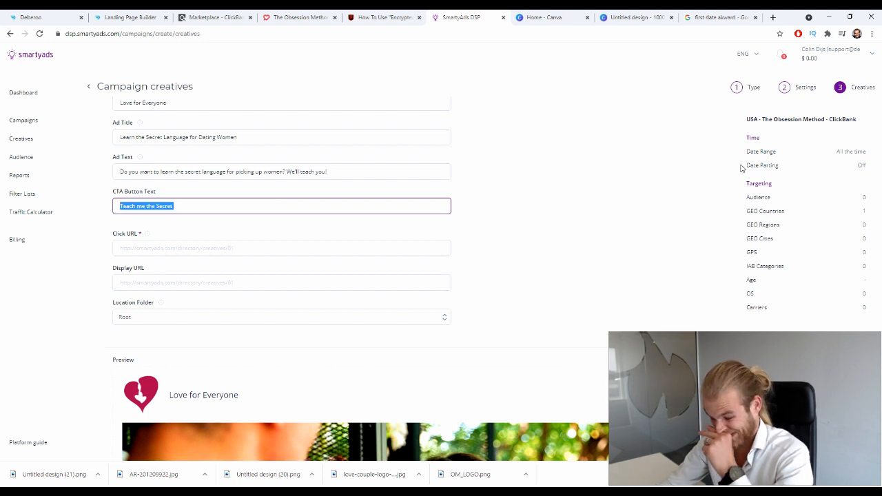
pyautogui.press('BackSpace')
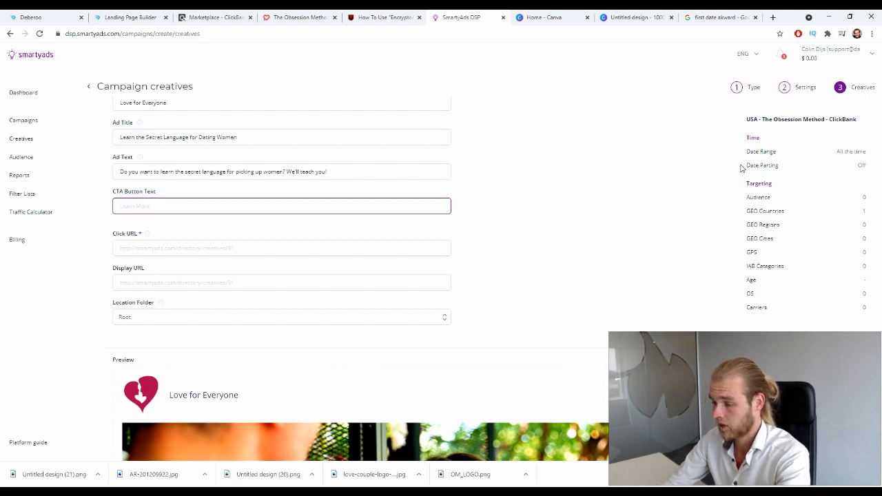
# Set the creative's CTA button text to "Learn More".
pyautogui.write('Learn ')
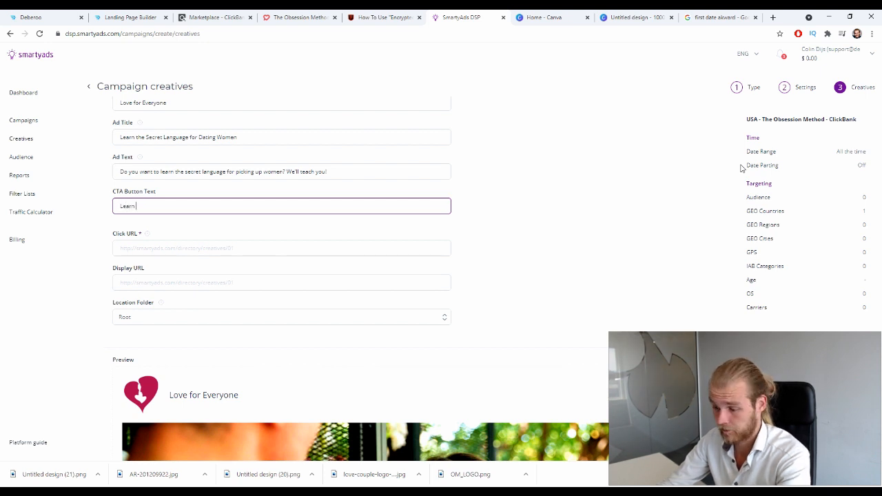
pyautogui.write('More')
pyautogui.scroll(-2, 409, 239)
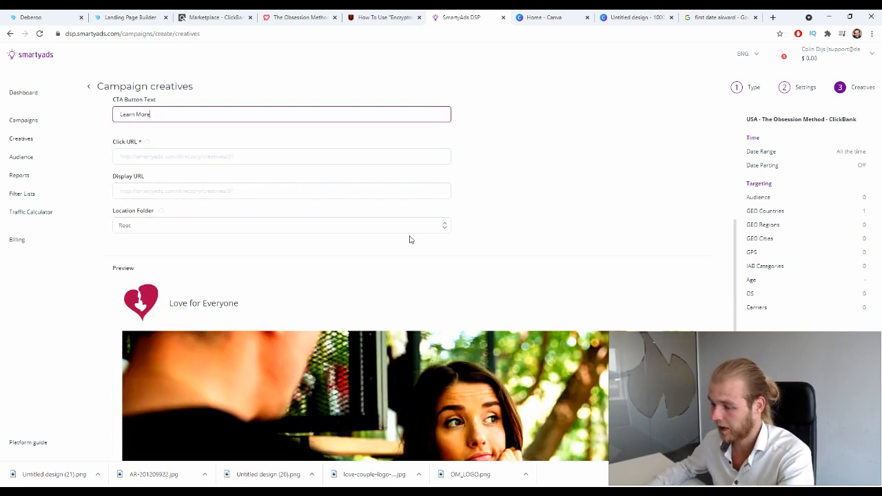
pyautogui.scroll(1, 602, 261)
# Fill in the Click URL with the campaign URL copied from the new campaign's tracking settings in Deberoo.
pyautogui.click(200, 203)
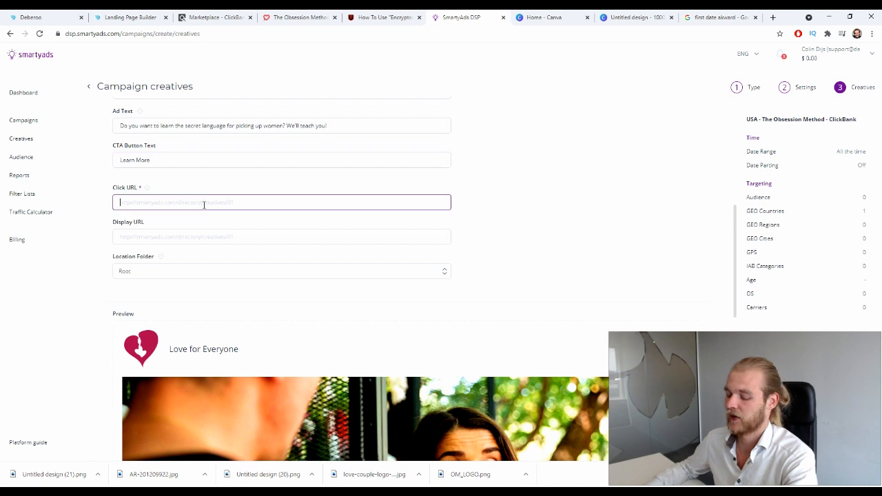
pyautogui.write('https://adville-geoplons.icu/ce605e82-2d0c-4cd8-9cfc-632b0754f6dd')
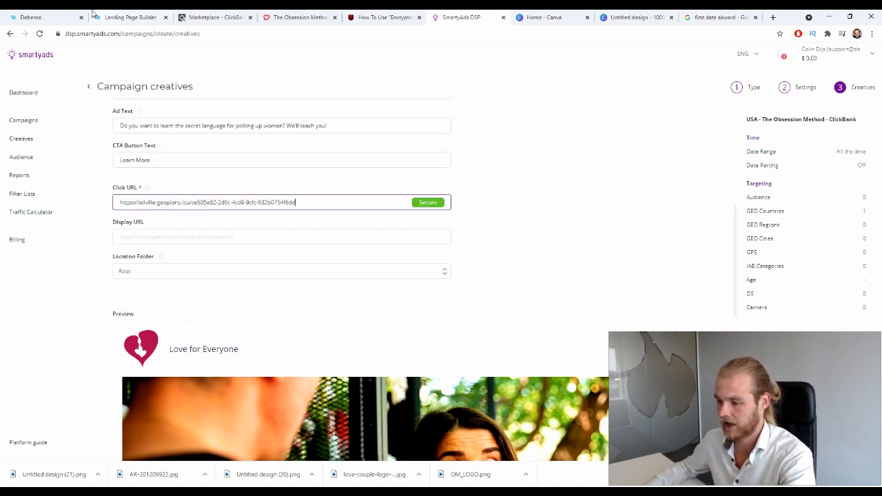
pyautogui.click(41, 17)
pyautogui.click(165, 221)
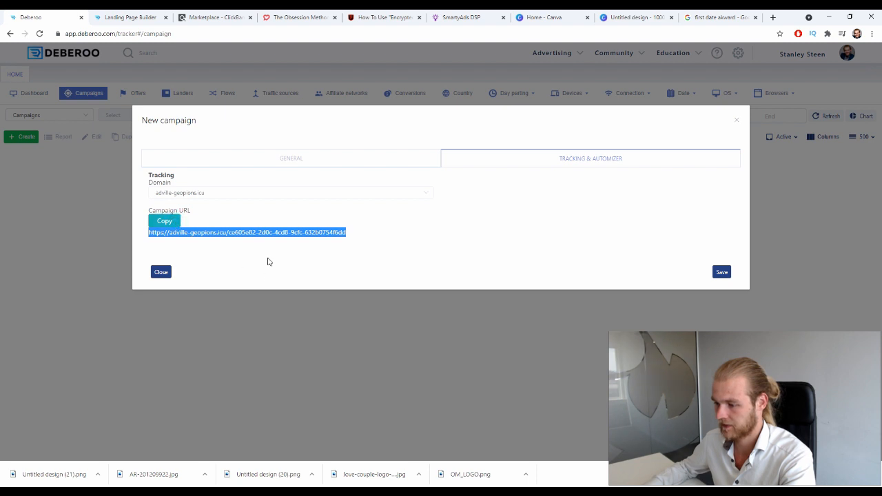
pyautogui.click(444, 19)
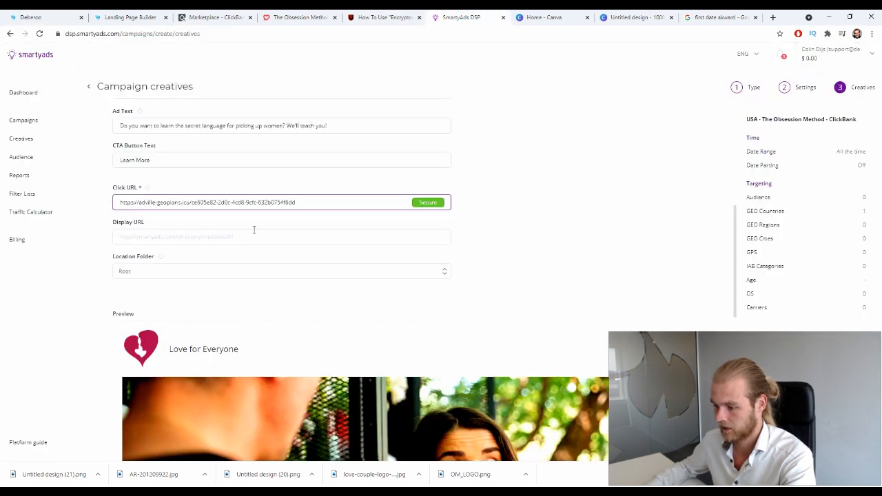
pyautogui.hotkey('ctrl', 'a')
pyautogui.hotkey('ctrl', 'v')
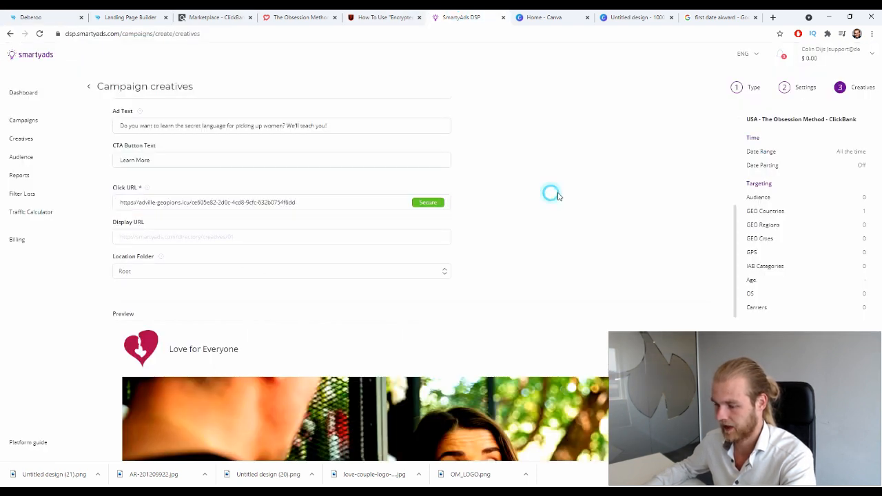
pyautogui.click(152, 278)
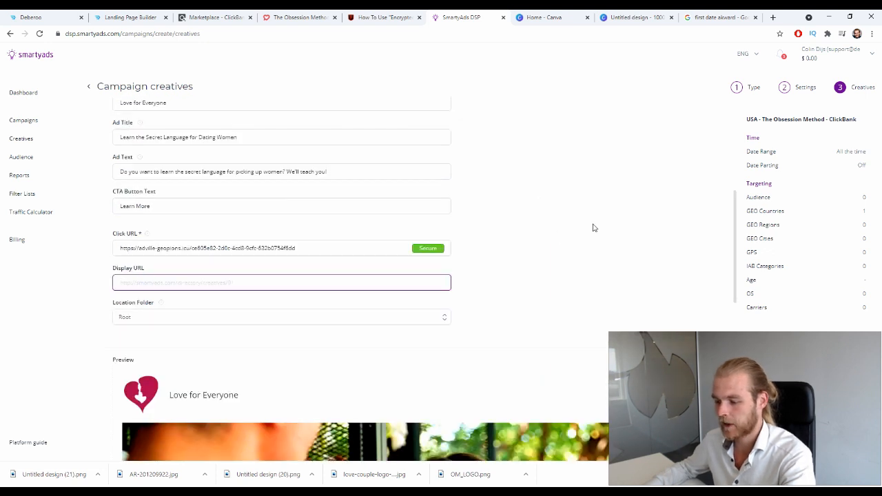
pyautogui.moveTo(341, 248); pyautogui.dragTo(128, 264)
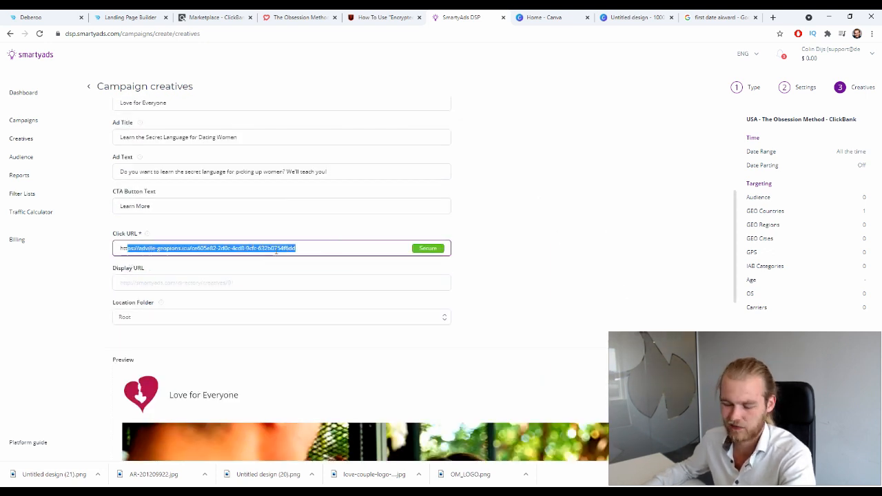
pyautogui.click(613, 247)
pyautogui.click(132, 283)
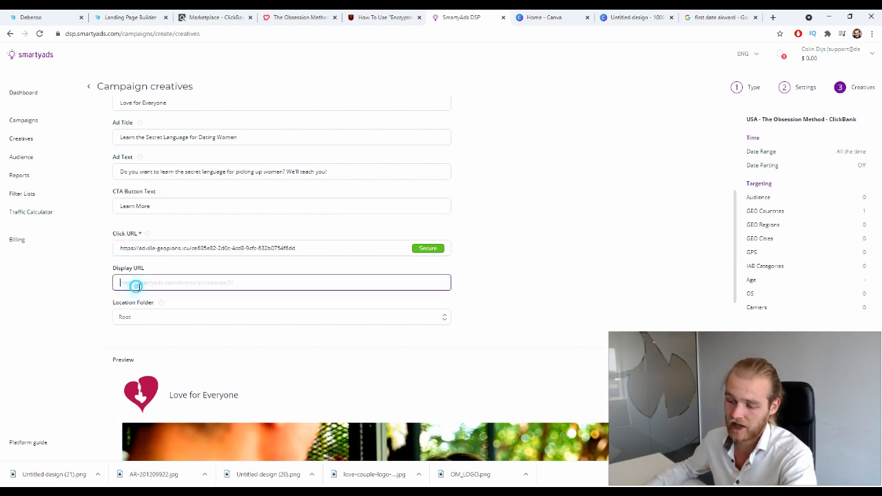
pyautogui.scroll(-2, 132, 283)
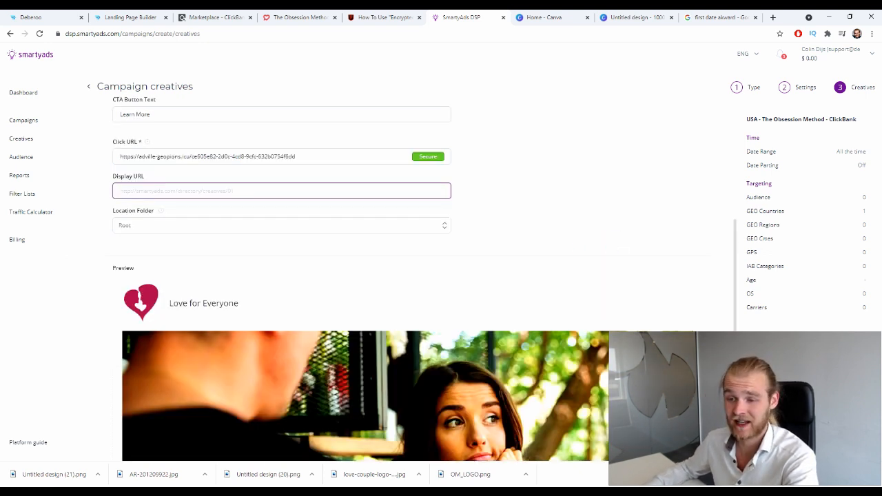
pyautogui.scroll(-1, 275, 276)
pyautogui.scroll(2, 275, 276)
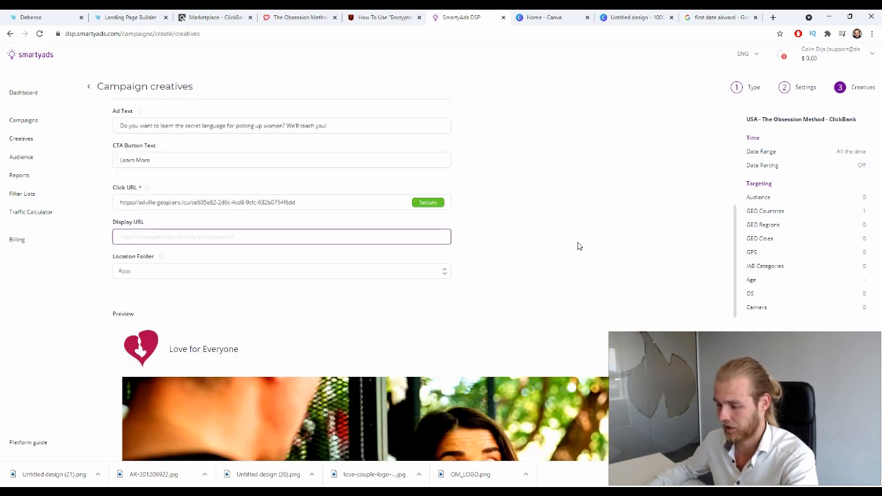
pyautogui.write('https://')
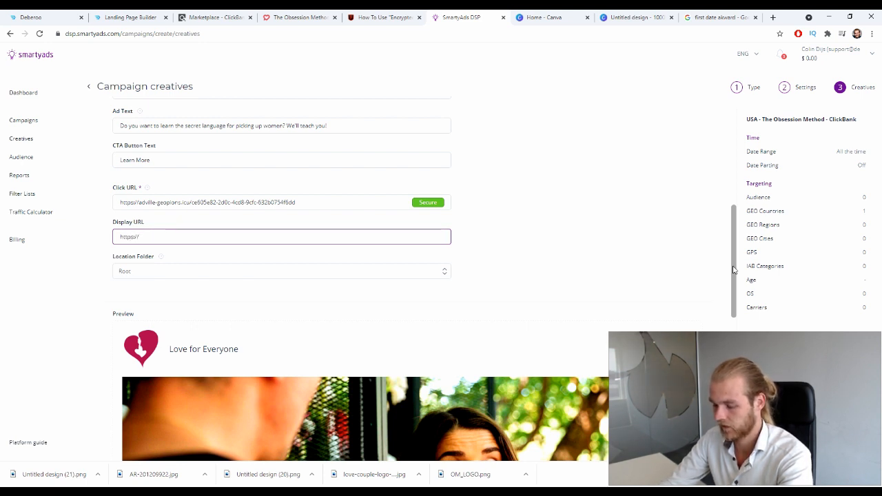
pyautogui.write('lovef')
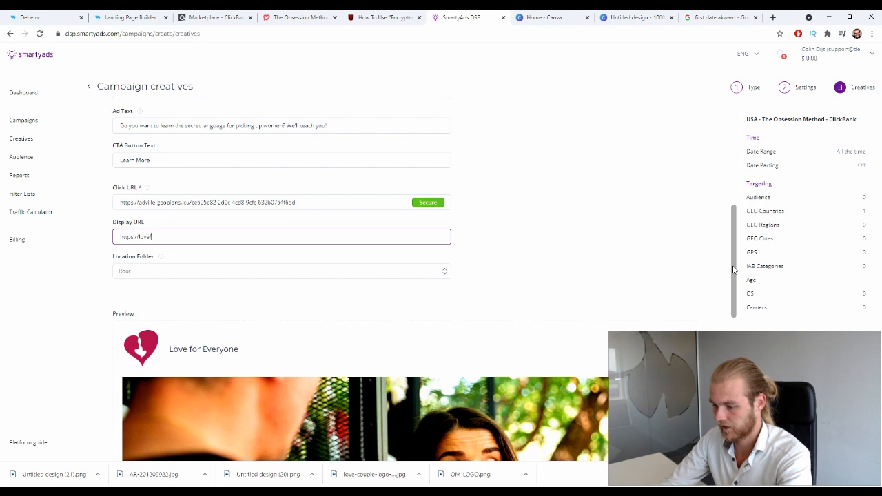
pyautogui.write('oreveryo')
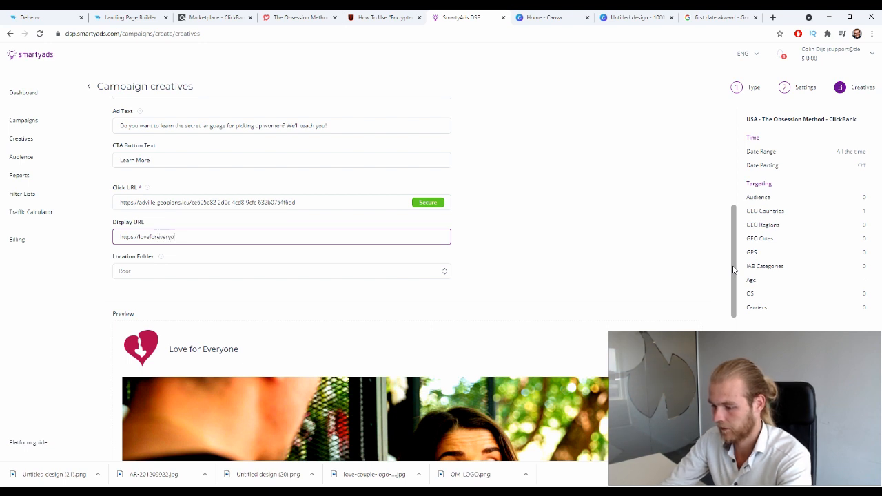
pyautogui.write('ne.com')
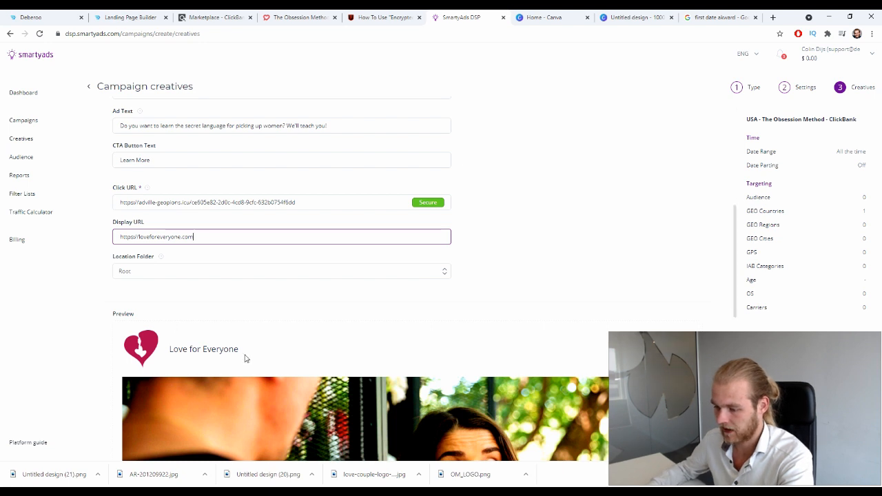
pyautogui.moveTo(246, 356); pyautogui.dragTo(177, 354)
pyautogui.click(273, 359)
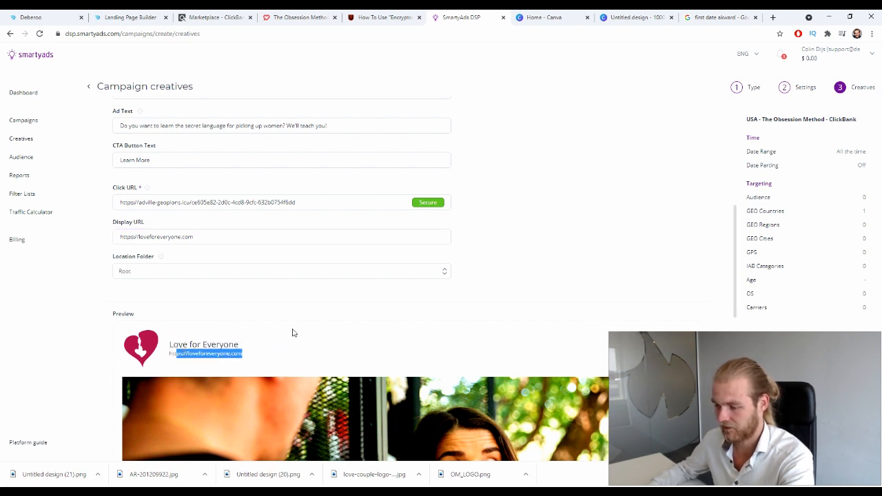
pyautogui.click(542, 238)
# Choose Root as the creative's location folder, review the ad preview and save the creative.
pyautogui.scroll(-1, 542, 165)
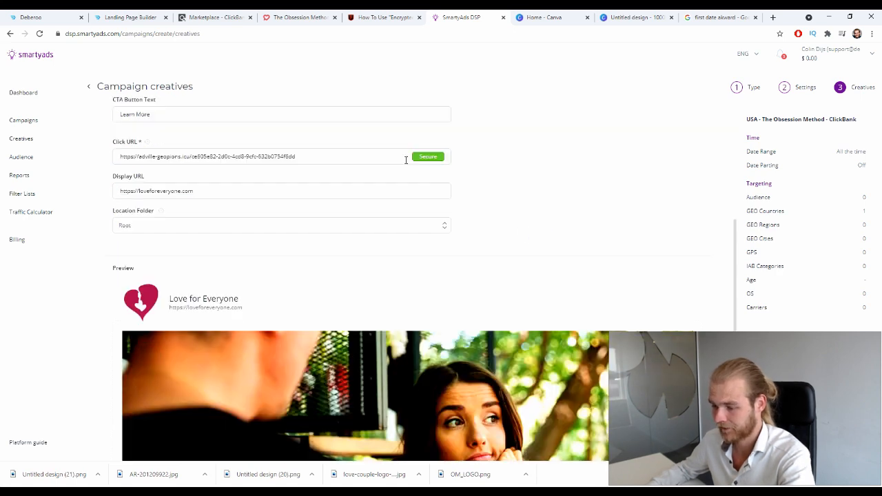
pyautogui.click(164, 233)
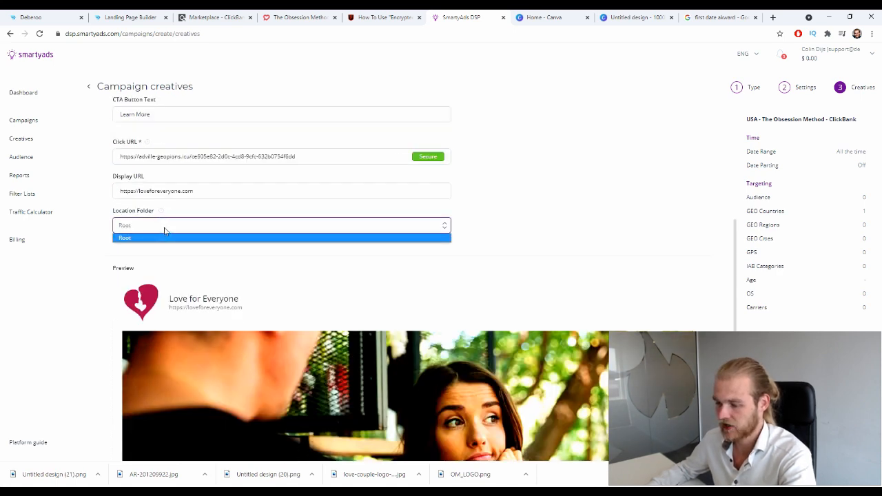
pyautogui.click(122, 236)
pyautogui.scroll(-6, 555, 232)
pyautogui.scroll(-1, 563, 187)
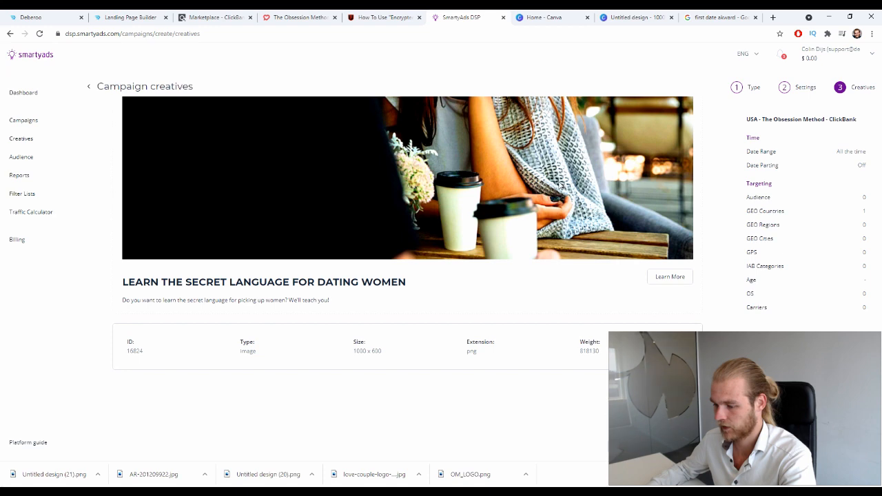
pyautogui.scroll(7, 577, 180)
pyautogui.scroll(-6, 581, 180)
pyautogui.scroll(-1, 582, 181)
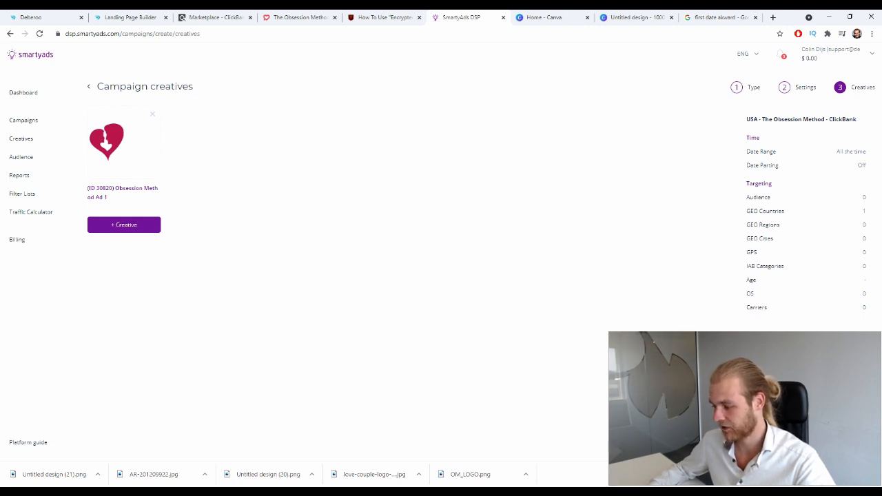
# Close the browser's downloads bar and finish creating the campaign with the Obsession Method Ad 1 creative.
pyautogui.click(871, 474)
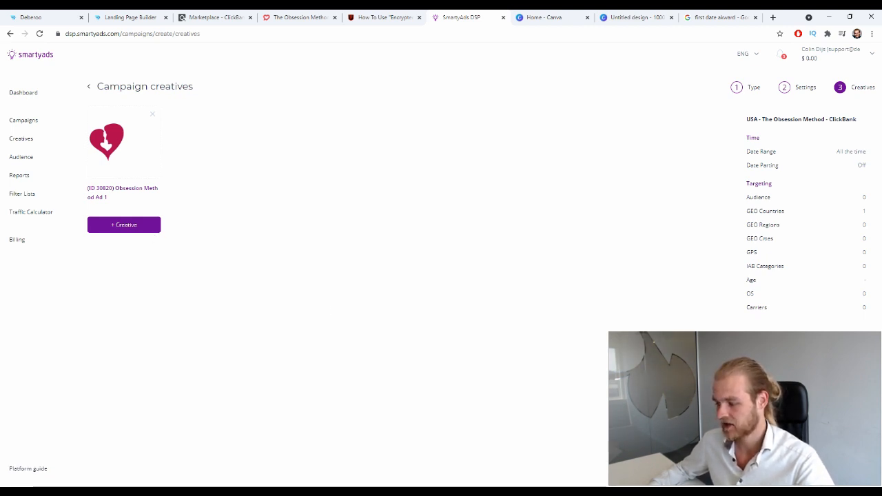
pyautogui.click(846, 468)
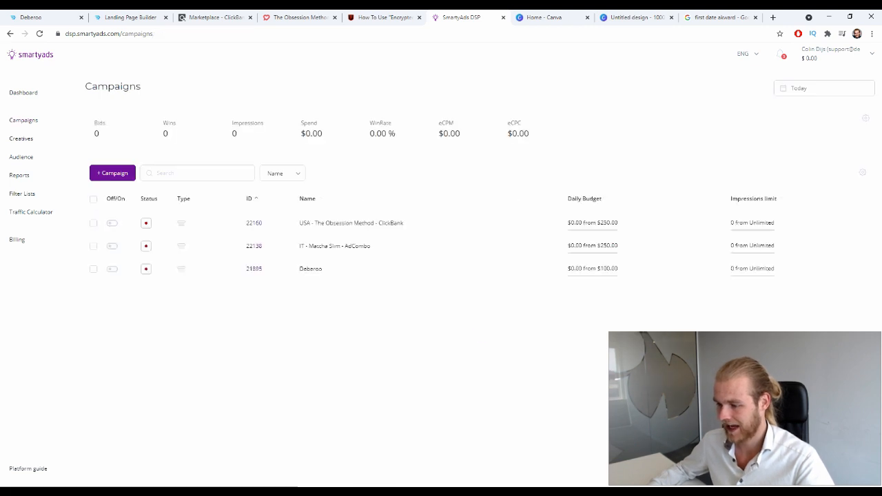